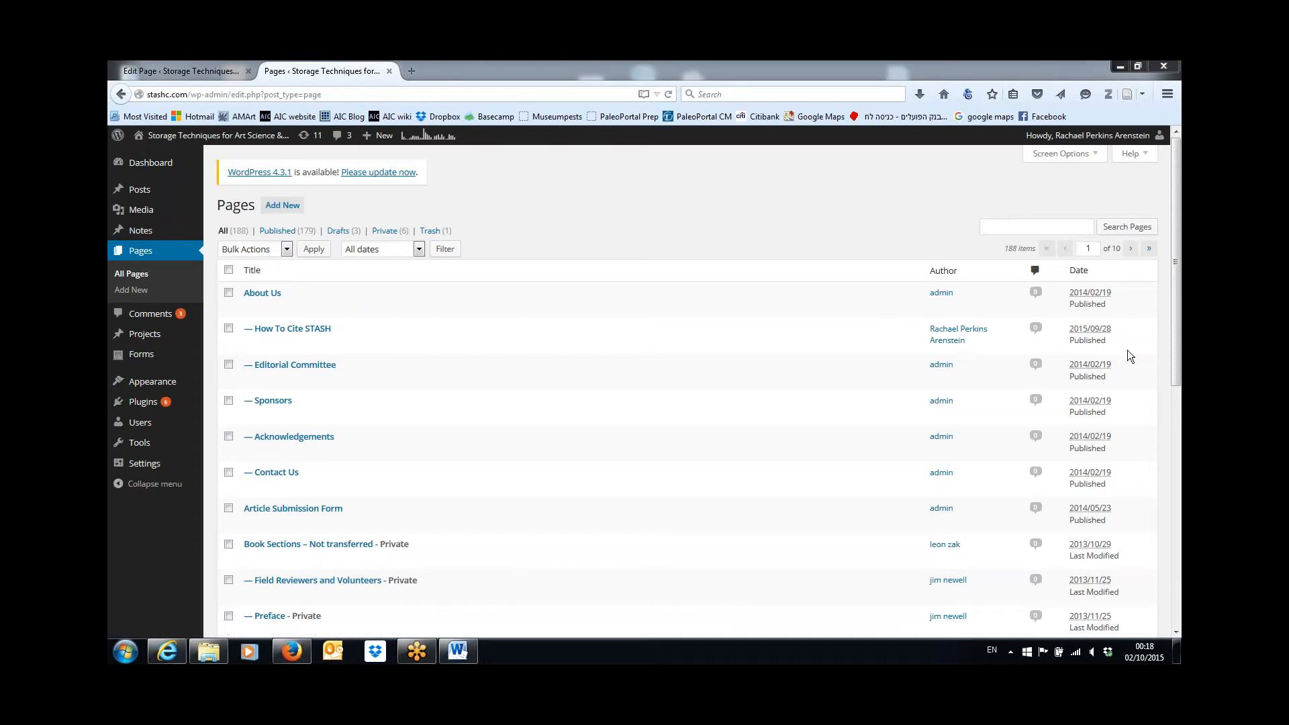
Sort the pages by newest date and open the draft "Creating a Custom Enclosure for Oversized Rolled Graphic Recordings" for editing.
click(1080, 275)
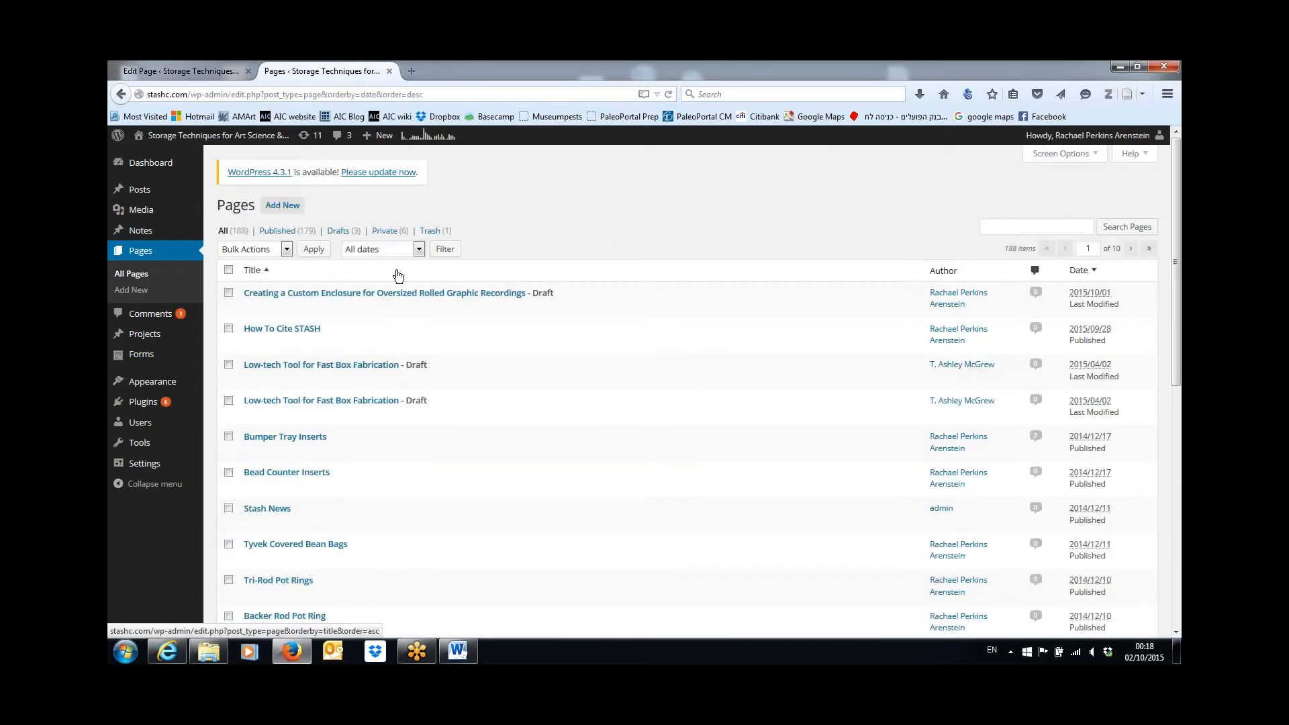
mouse_move(341, 302)
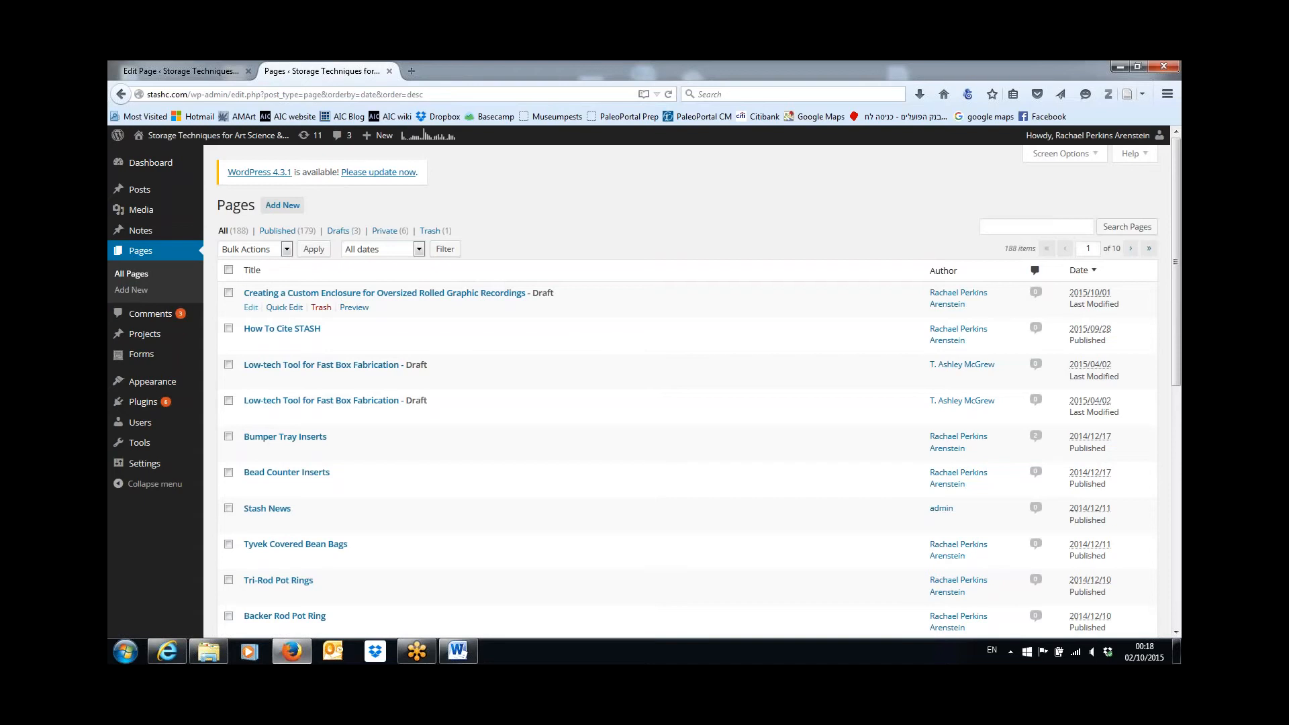
click(251, 313)
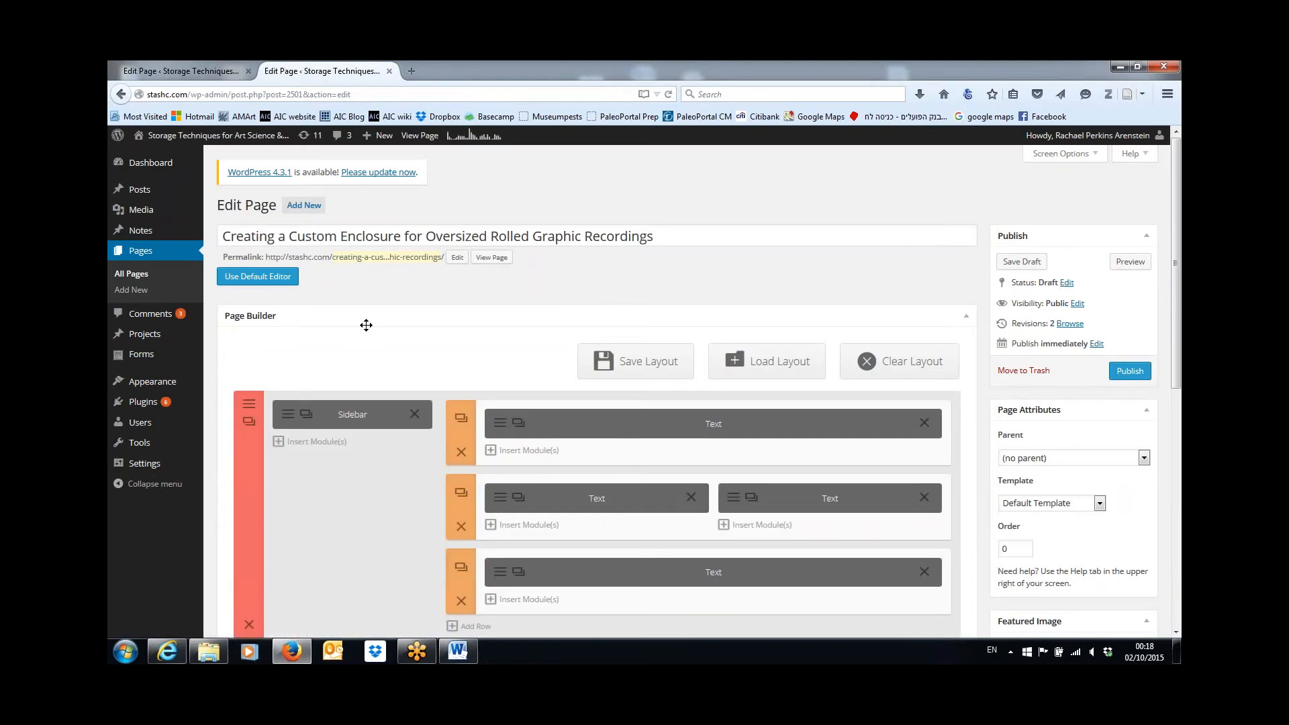
drag(1175, 275, 1180, 305)
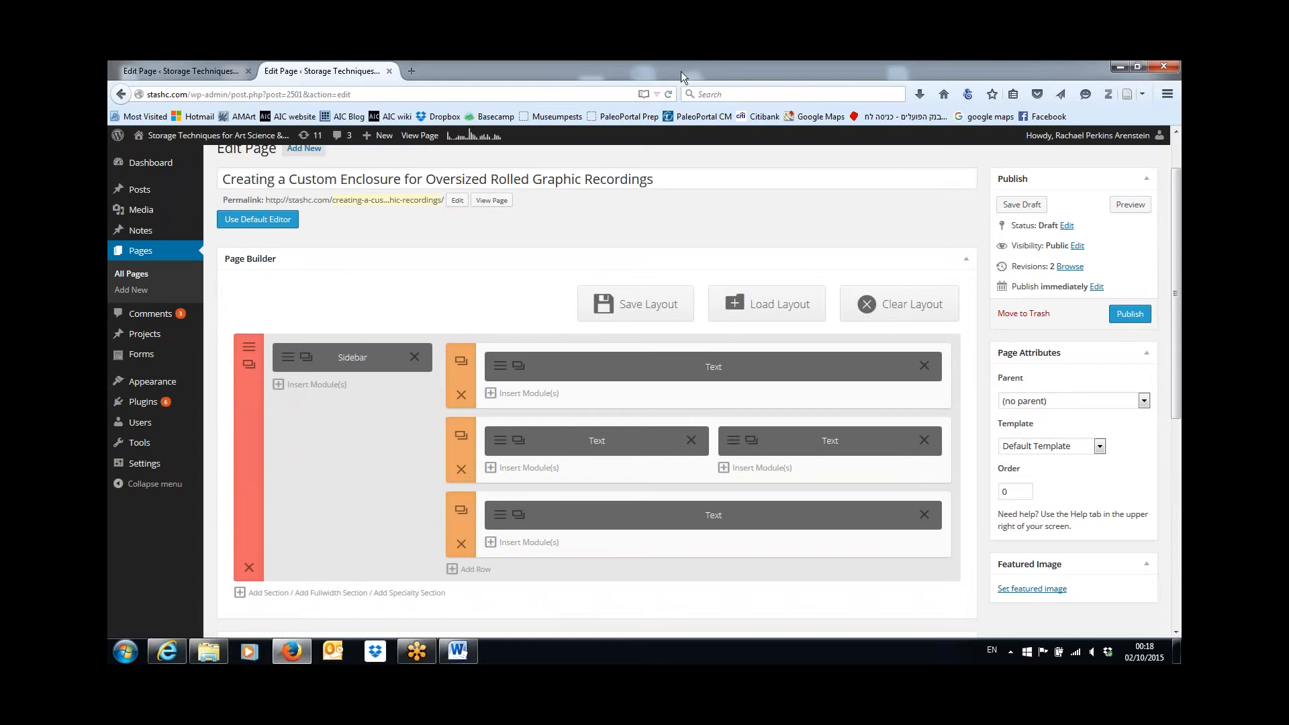
Open the new media upload page and place the article's image folder from the Documents library beside the browser window.
mouse_move(140, 219)
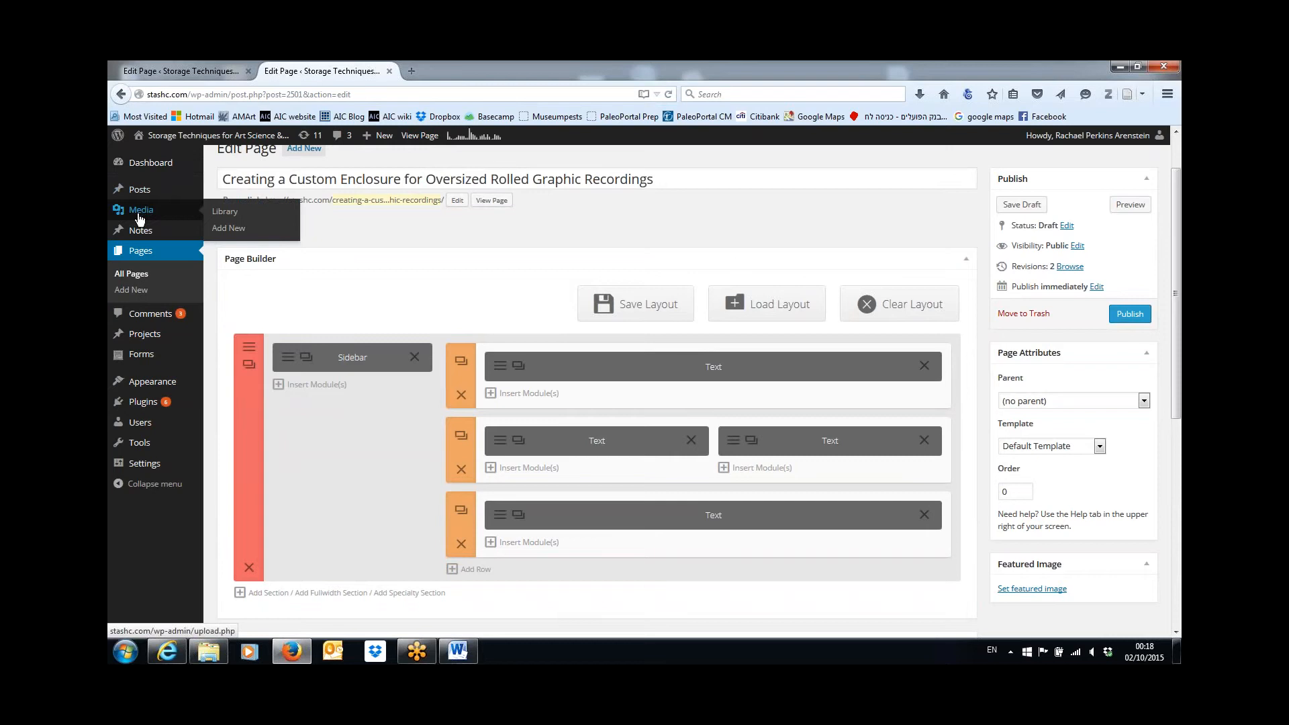
click(228, 229)
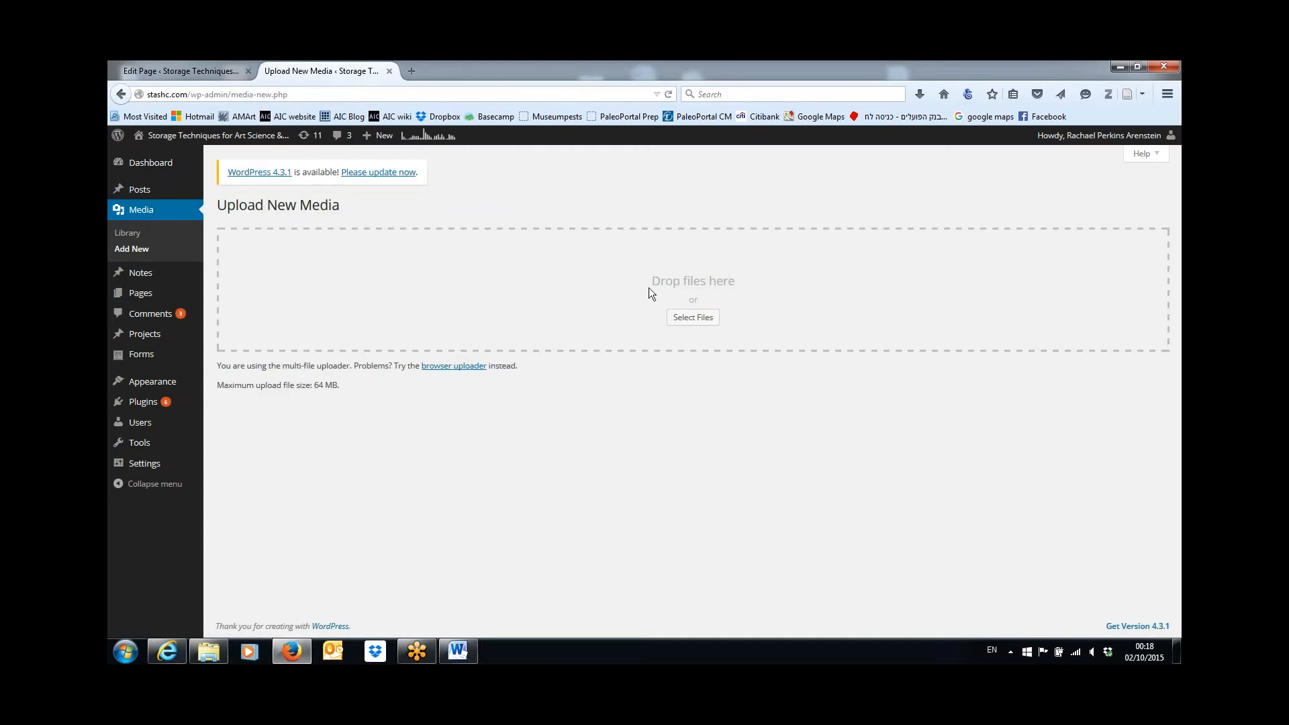
click(1139, 67)
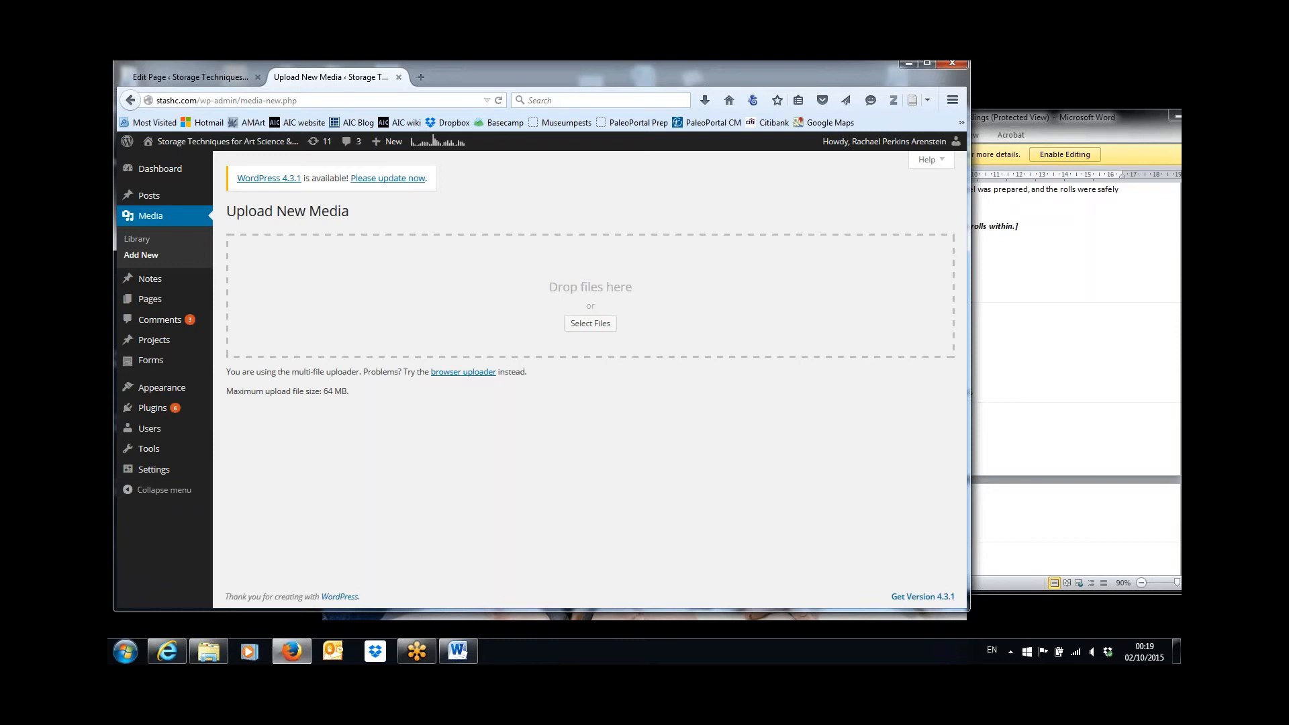
click(211, 651)
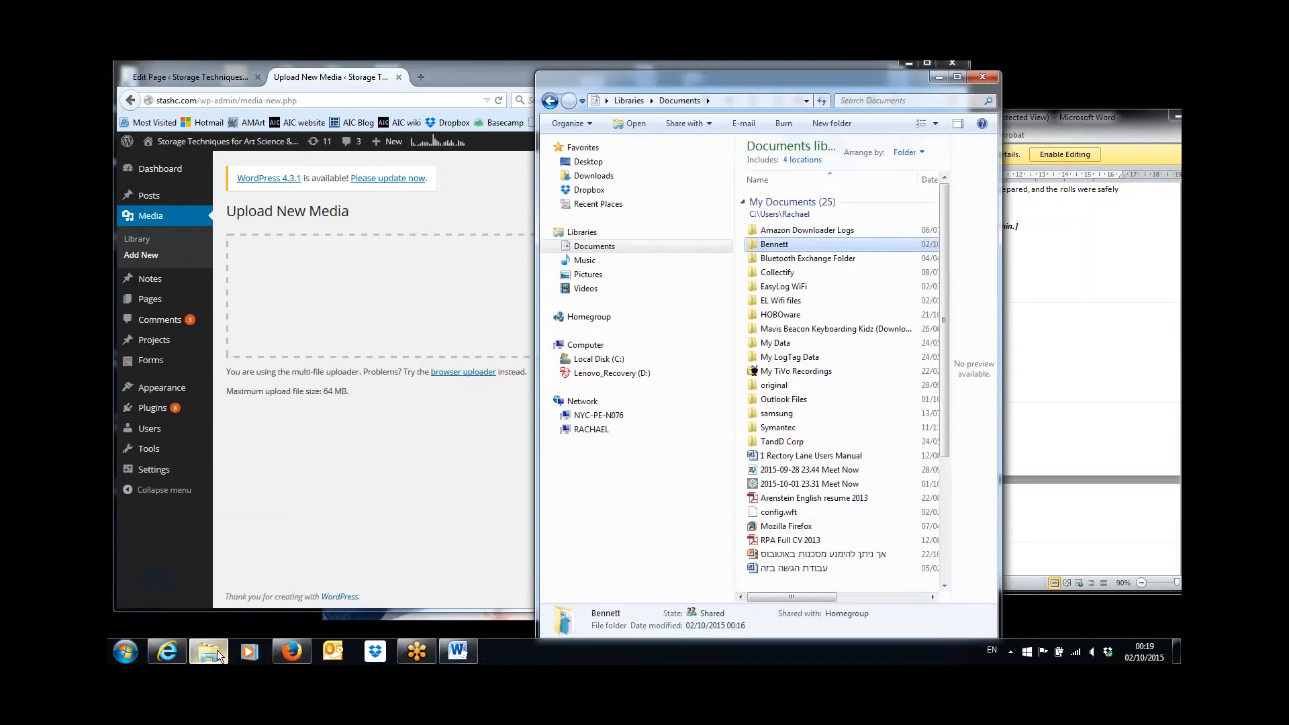
double_click(772, 246)
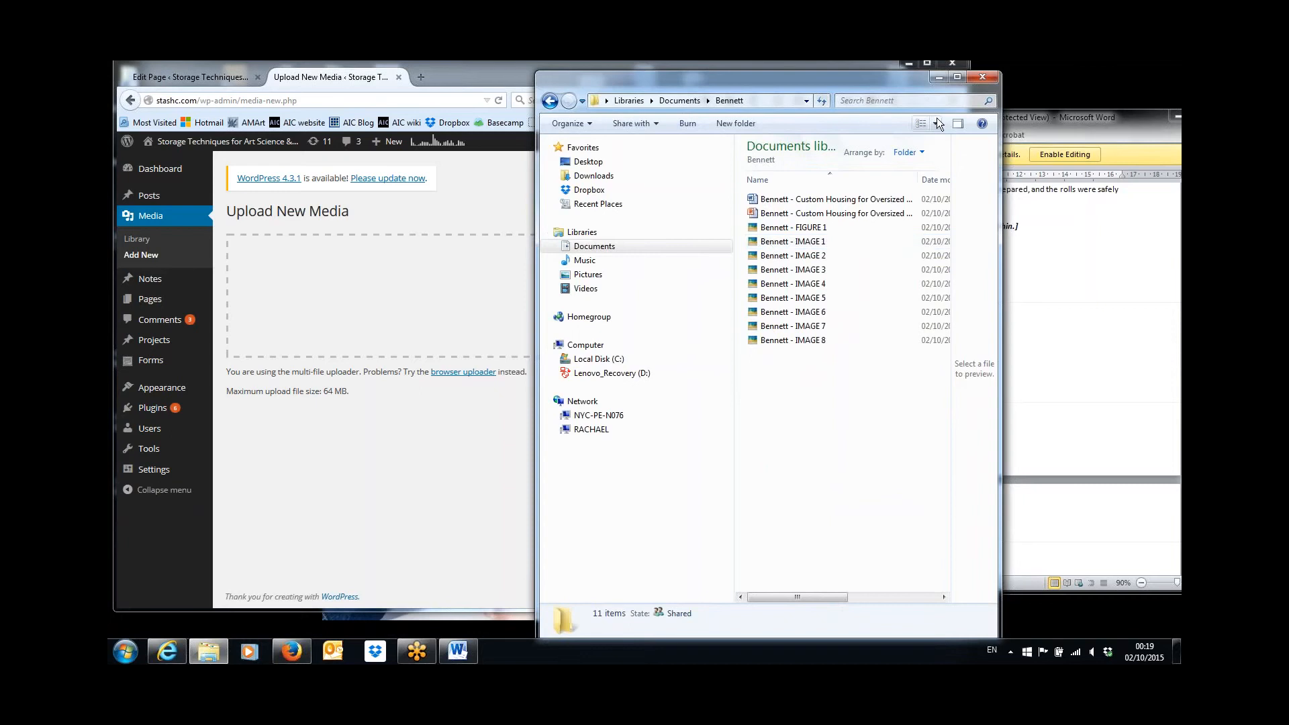
drag(928, 90, 1158, 87)
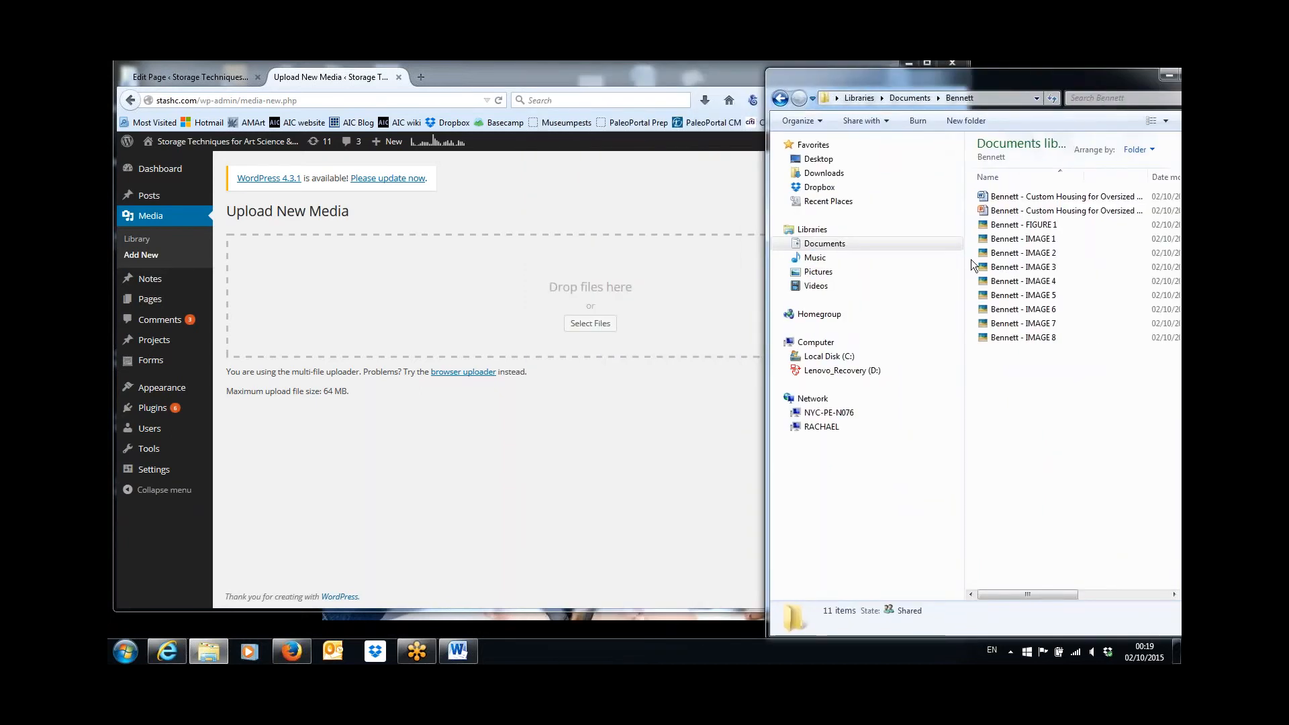
Upload FIGURE 1 and IMAGE 1 through IMAGE 8 together from the folder to the media library.
click(1023, 225)
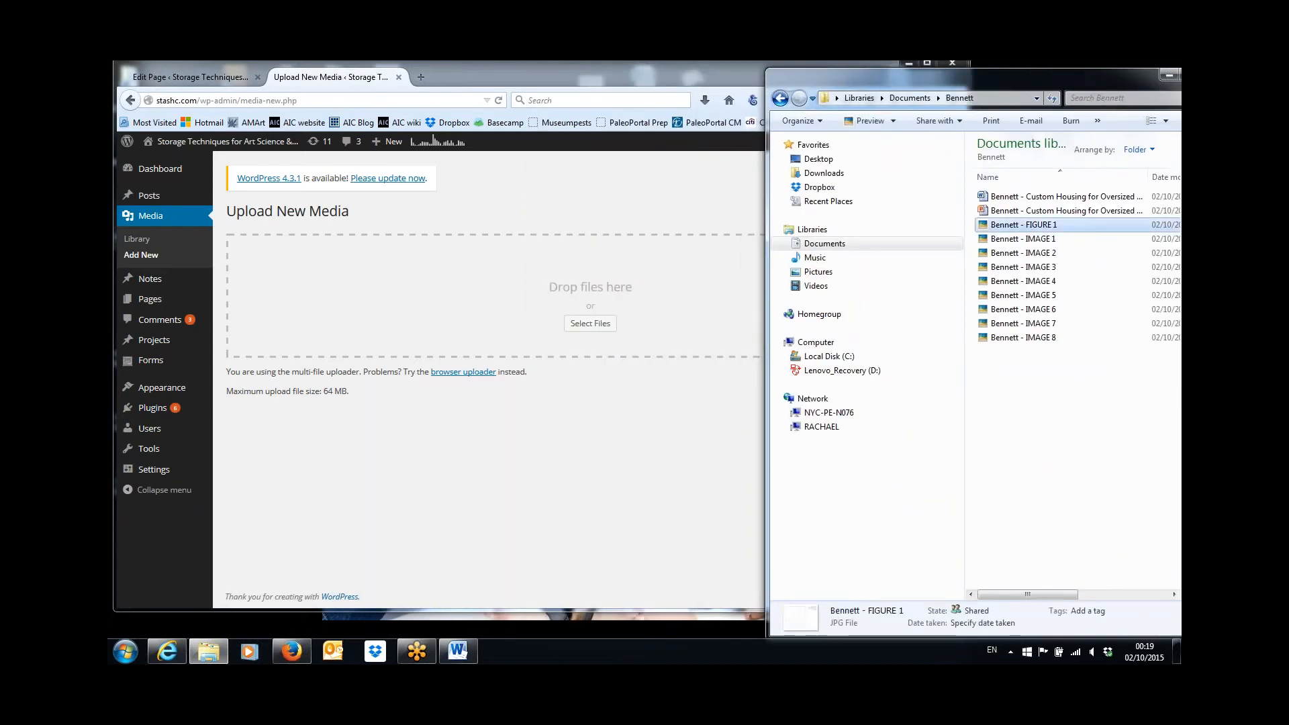
shift+click(1007, 338)
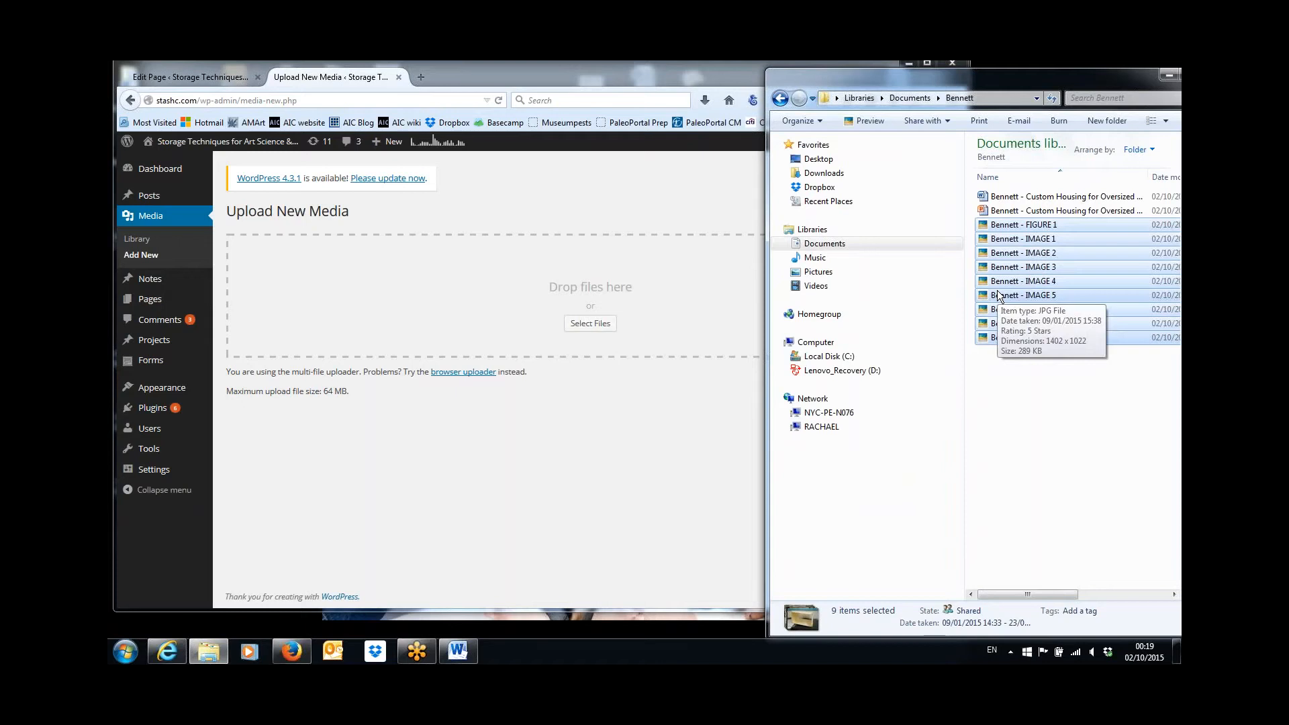
drag(999, 297, 474, 304)
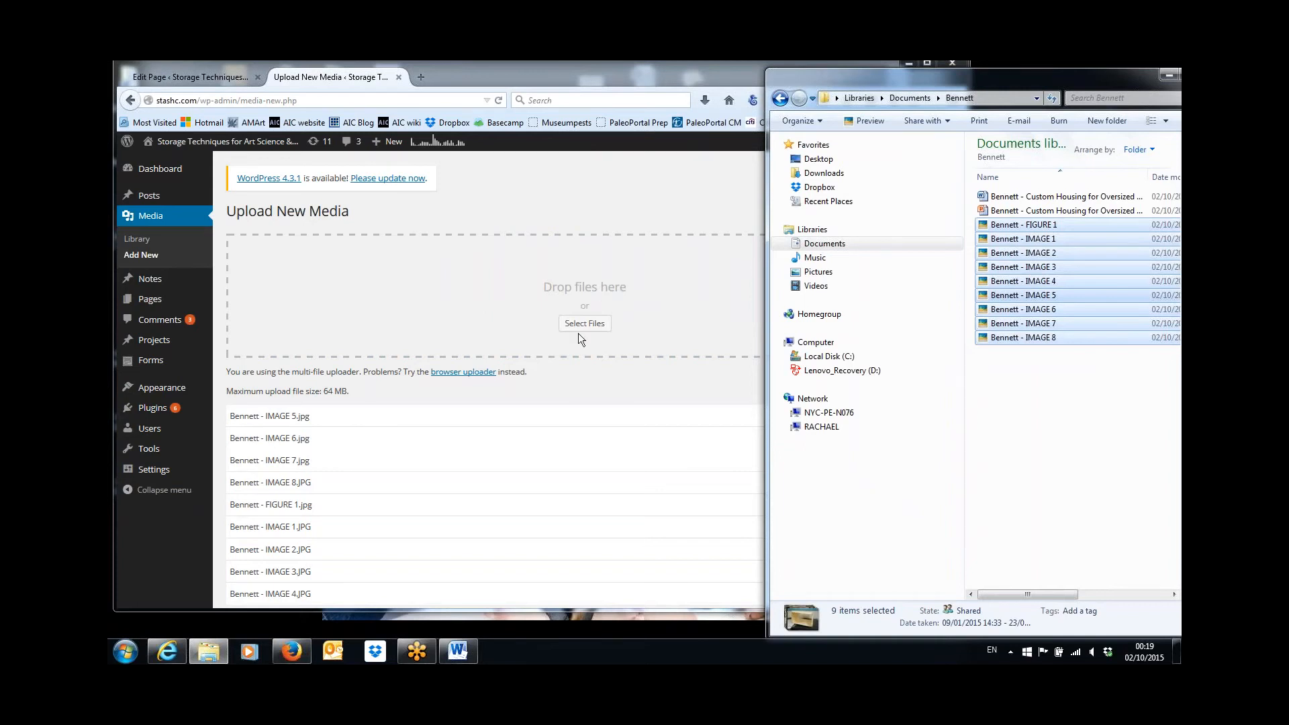
click(680, 67)
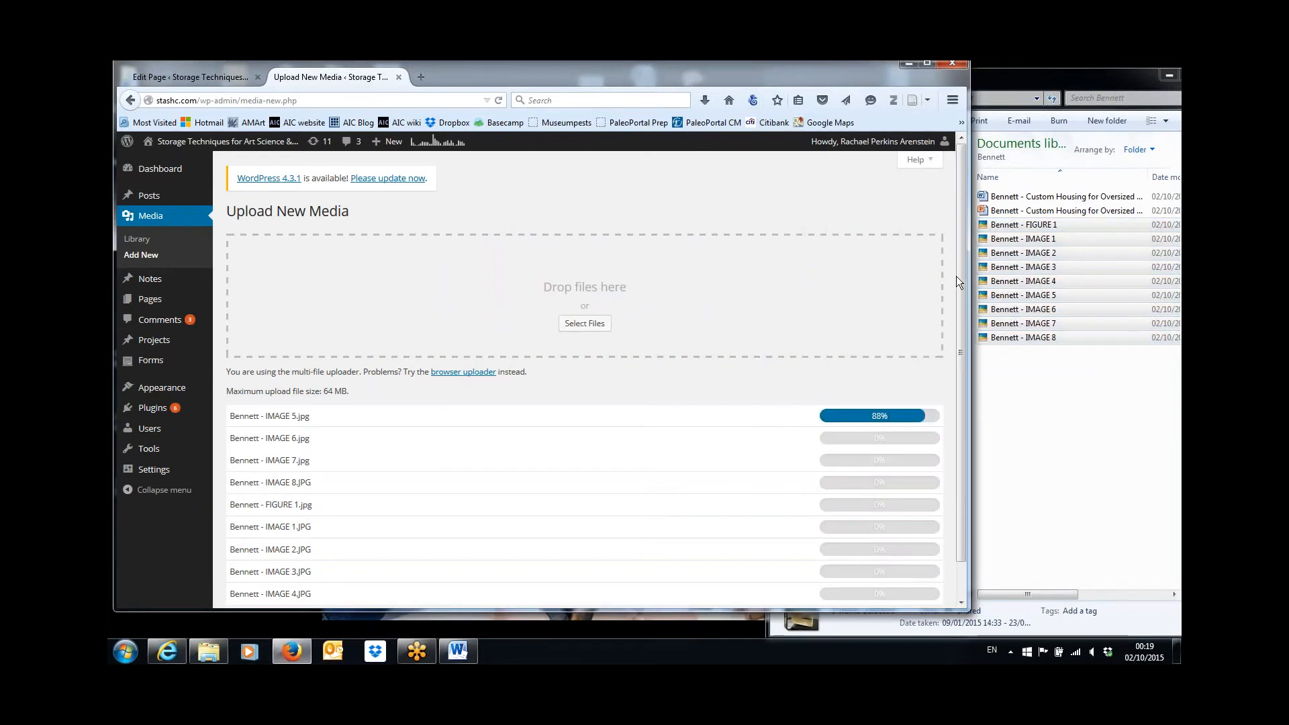
drag(958, 281, 971, 342)
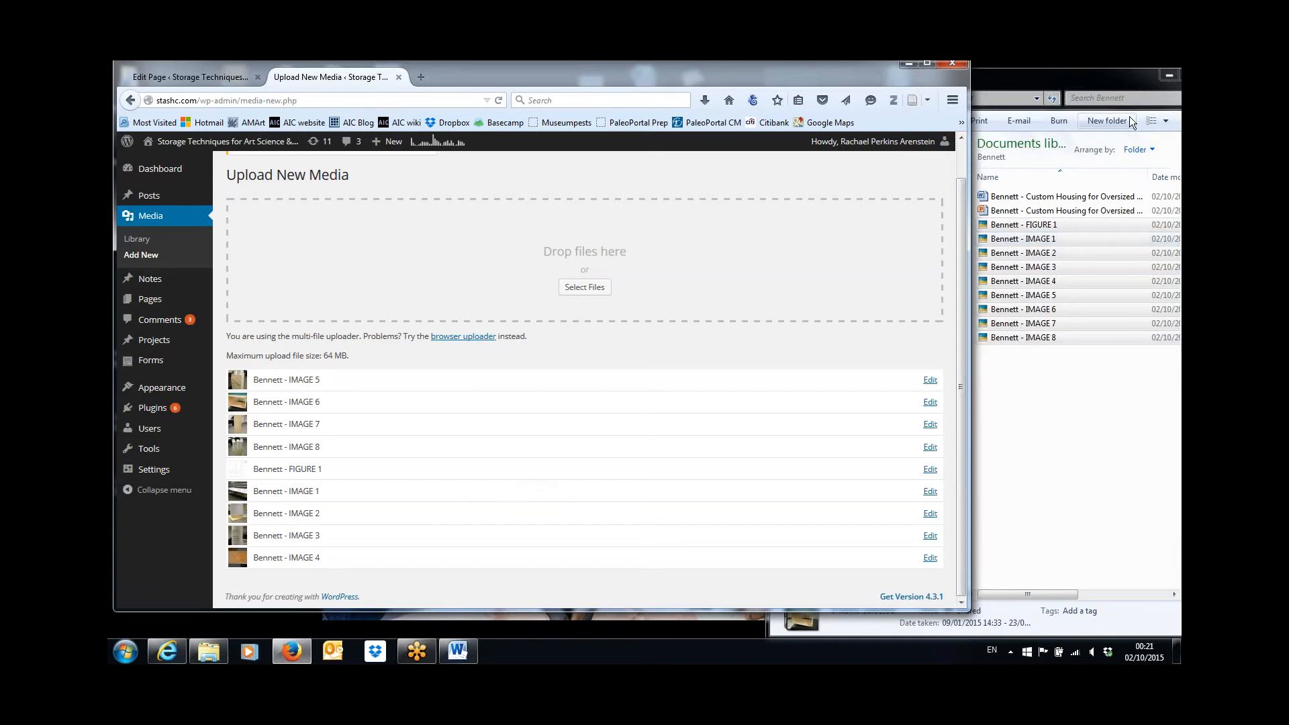
Minimize the folder window and narrow the Word article's window so it sits beside the uploaded media list.
drag(1133, 83, 1097, 95)
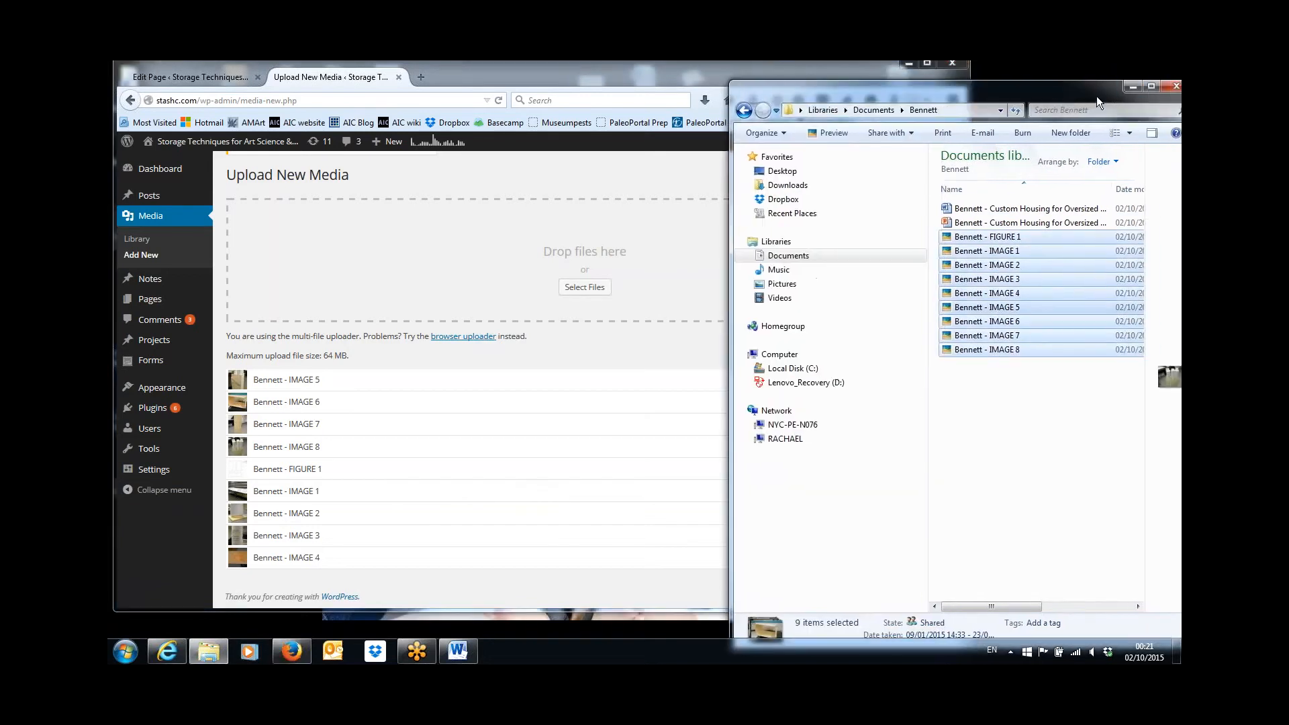
click(1134, 86)
click(1079, 256)
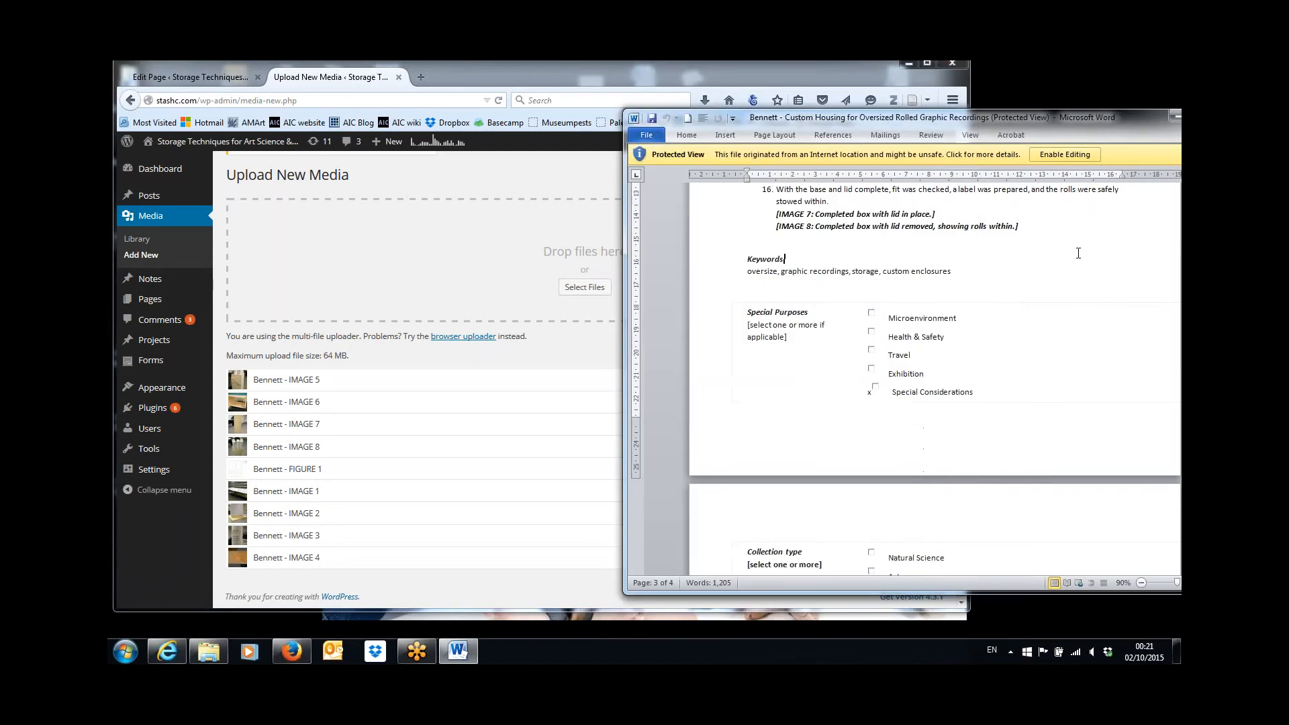
drag(625, 356, 729, 361)
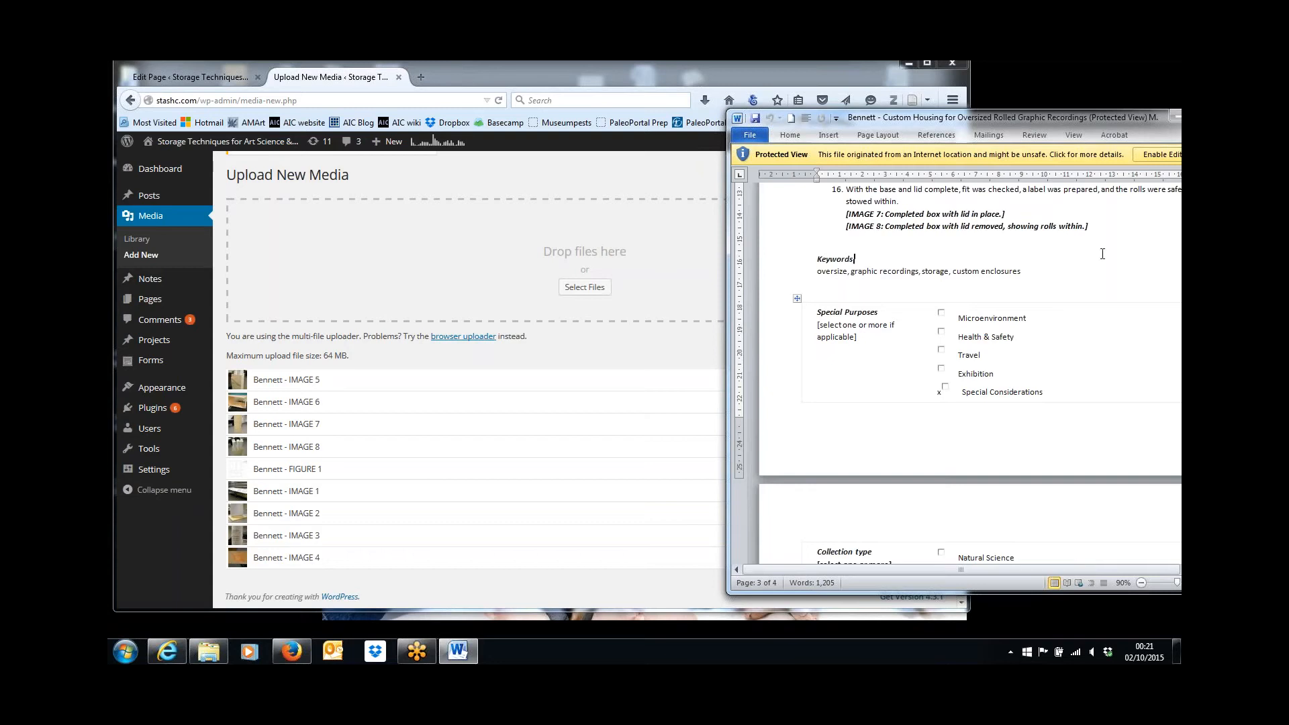
Copy the IMAGE 1 caption text "The oversize drawings mostly unrolled, showing their unwieldy dimensions." from the Word article.
scroll(1102, 254, up, 15)
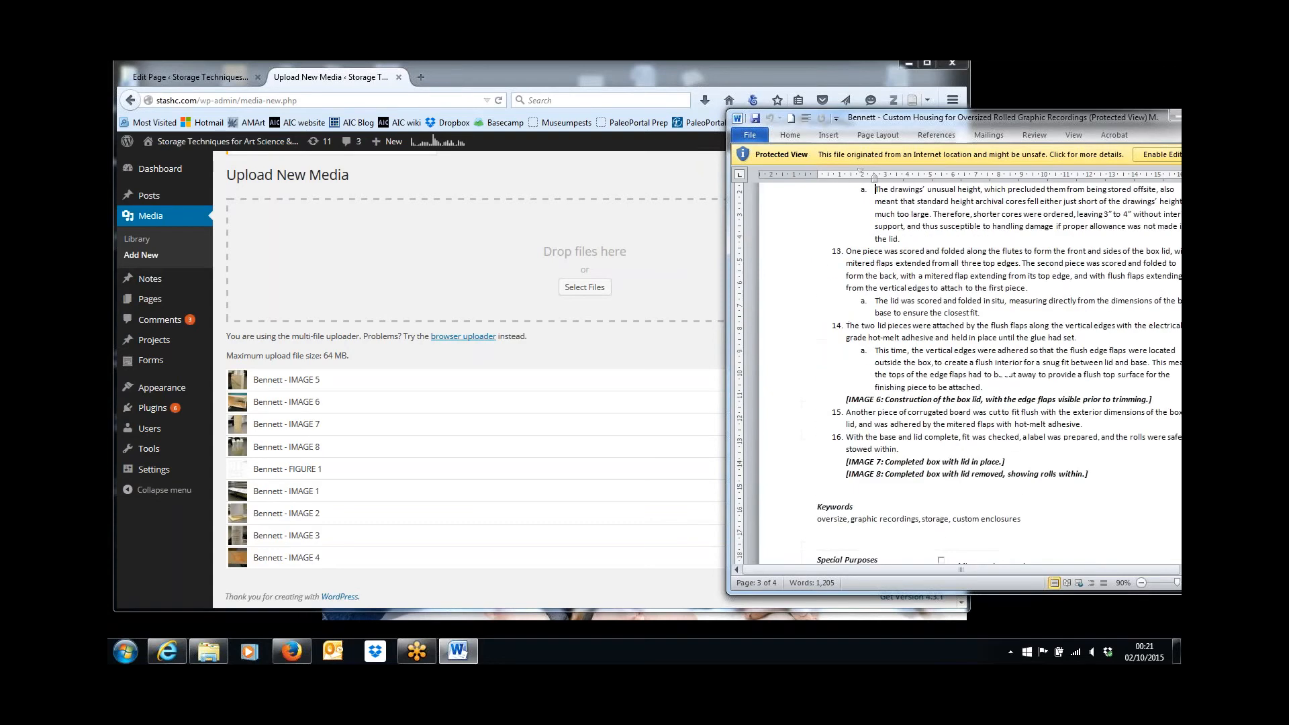
scroll(866, 189, up, 3)
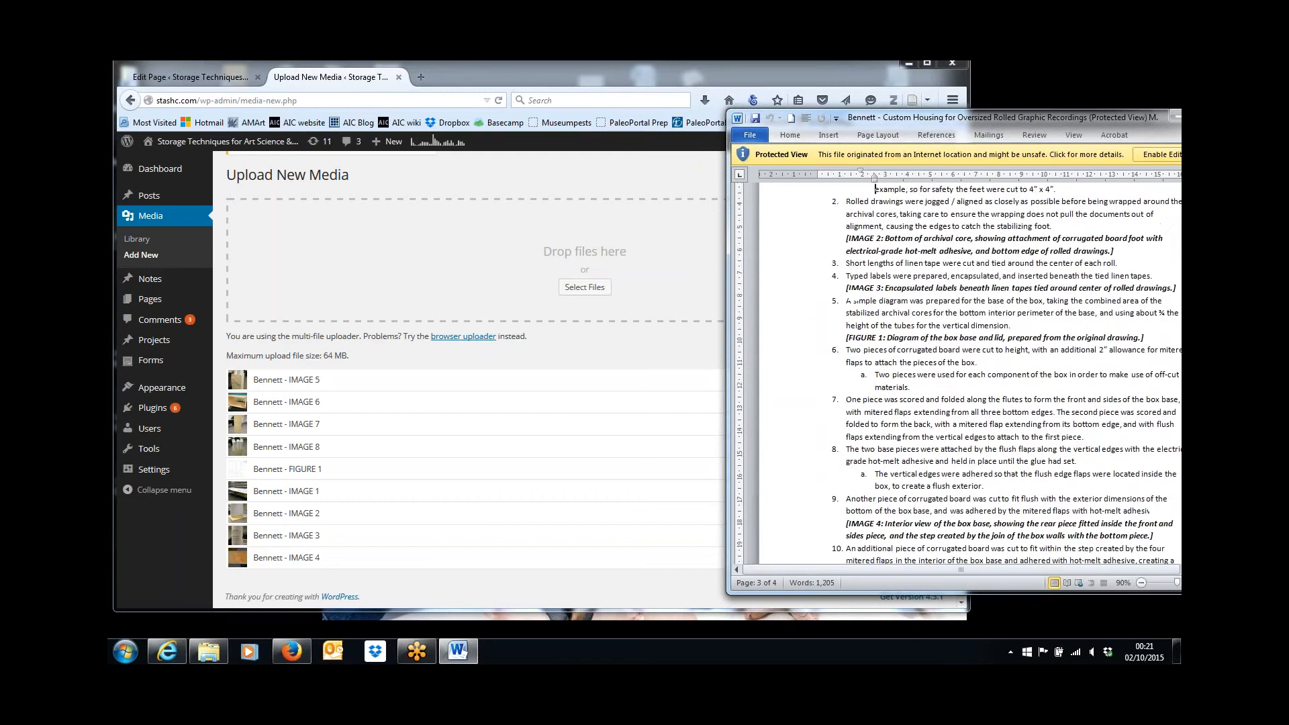
scroll(851, 189, up, 6)
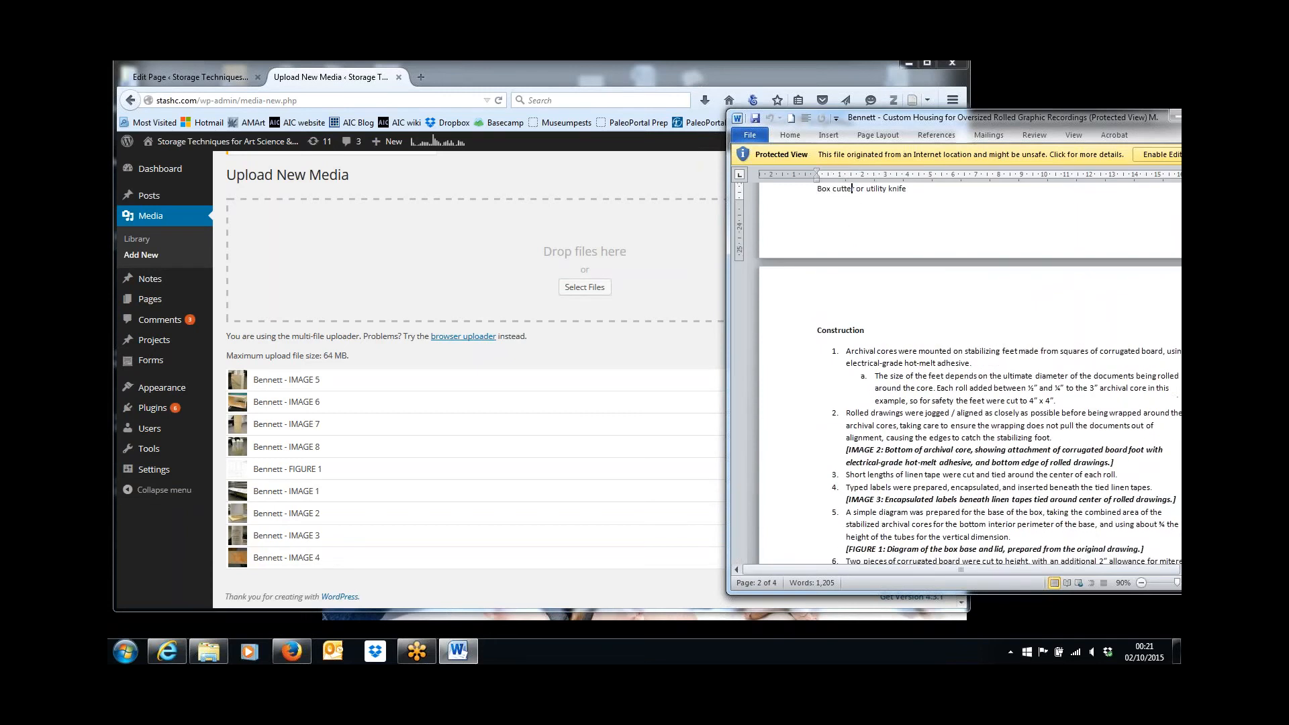
scroll(852, 189, up, 5)
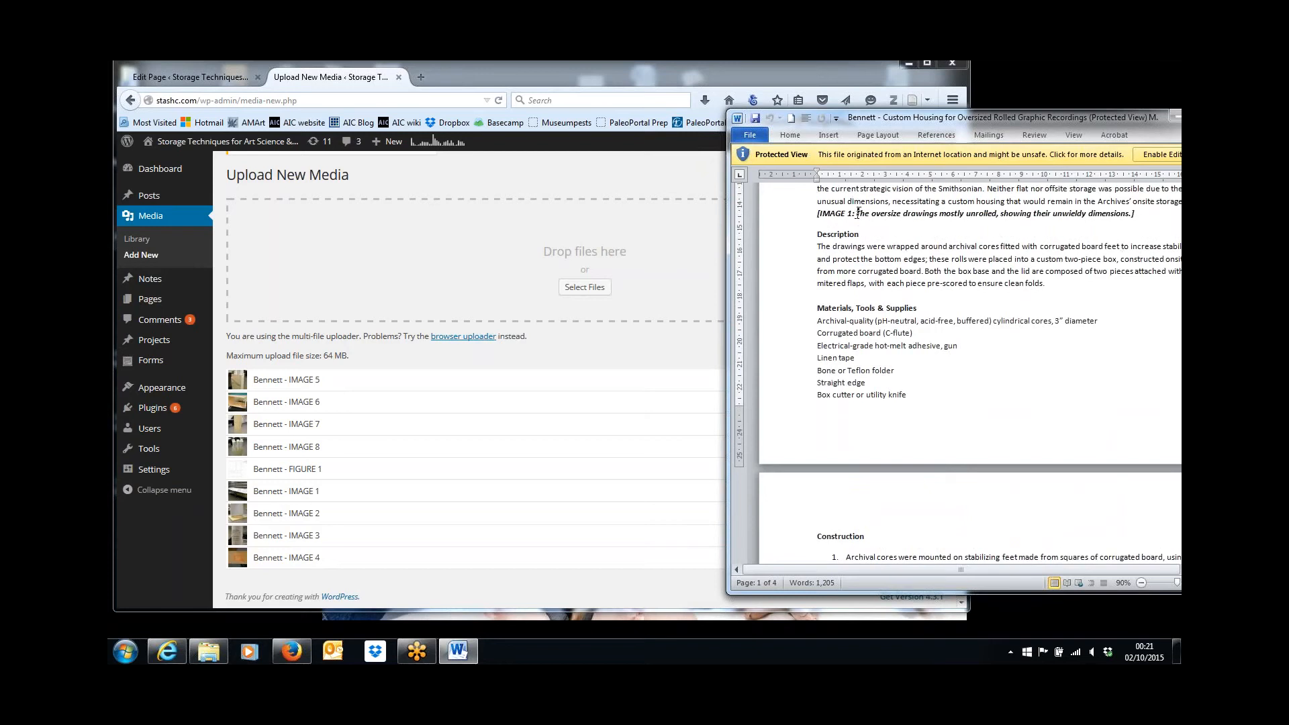
drag(857, 213, 1132, 212)
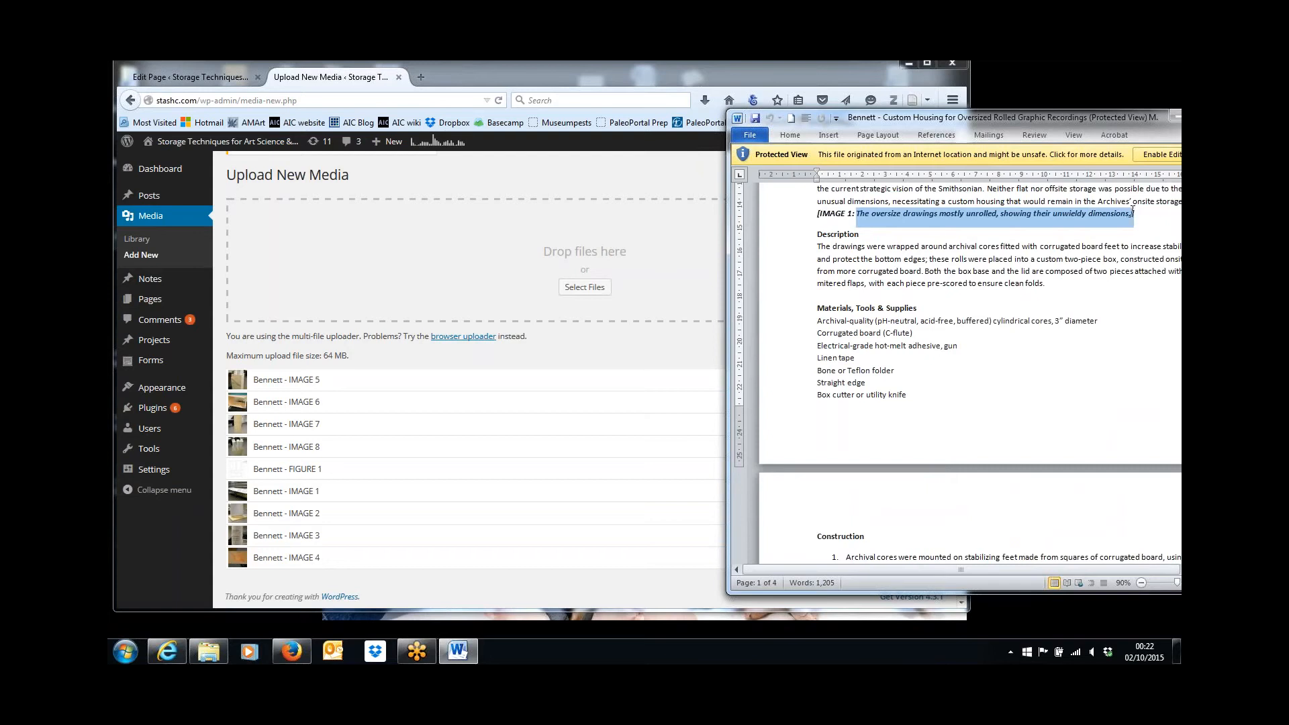
key(ctrl+c)
Open the uploaded IMAGE 1 for editing in the browser and paste the copied text as its caption.
click(449, 494)
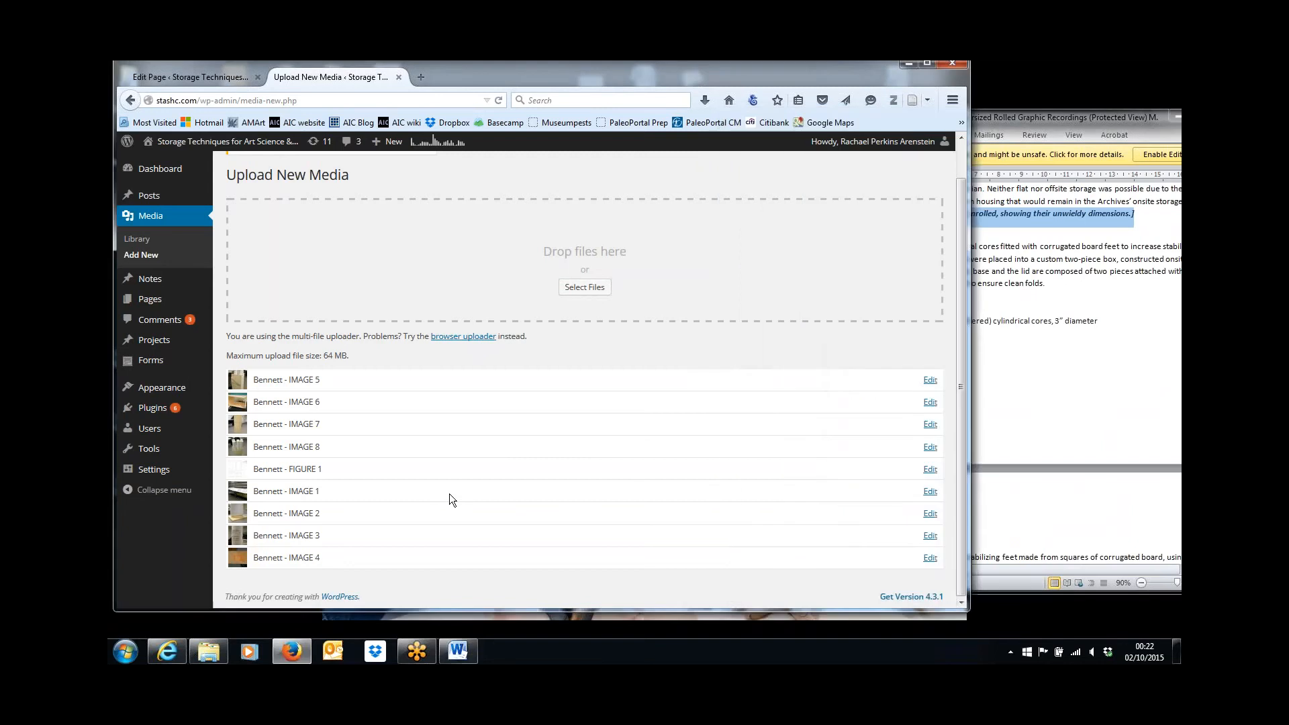
click(931, 491)
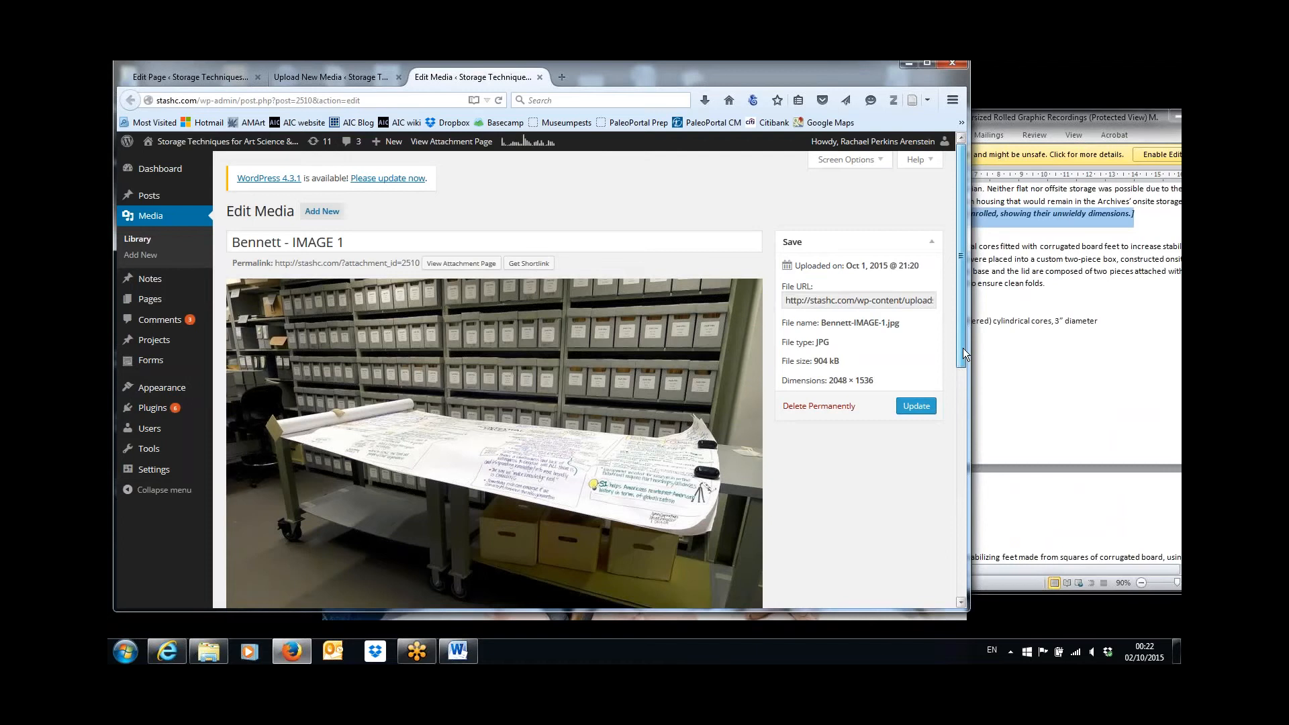
drag(962, 348, 964, 371)
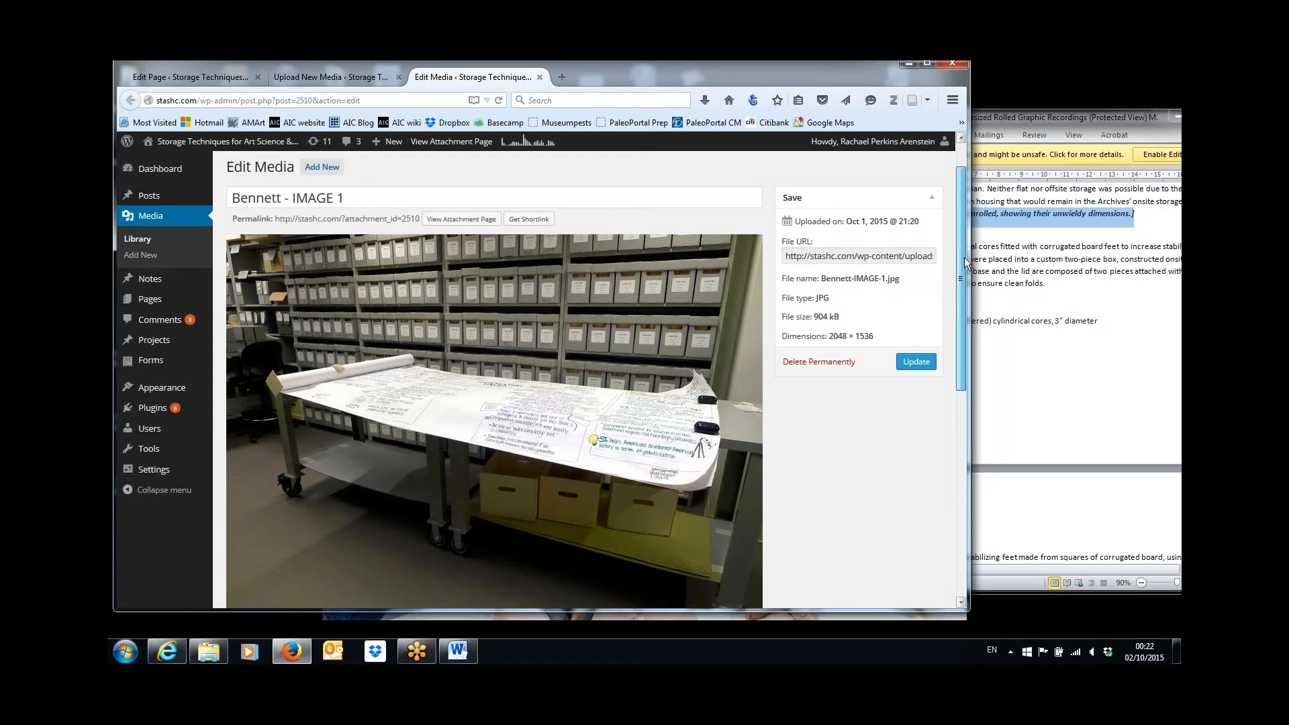
drag(964, 256, 980, 415)
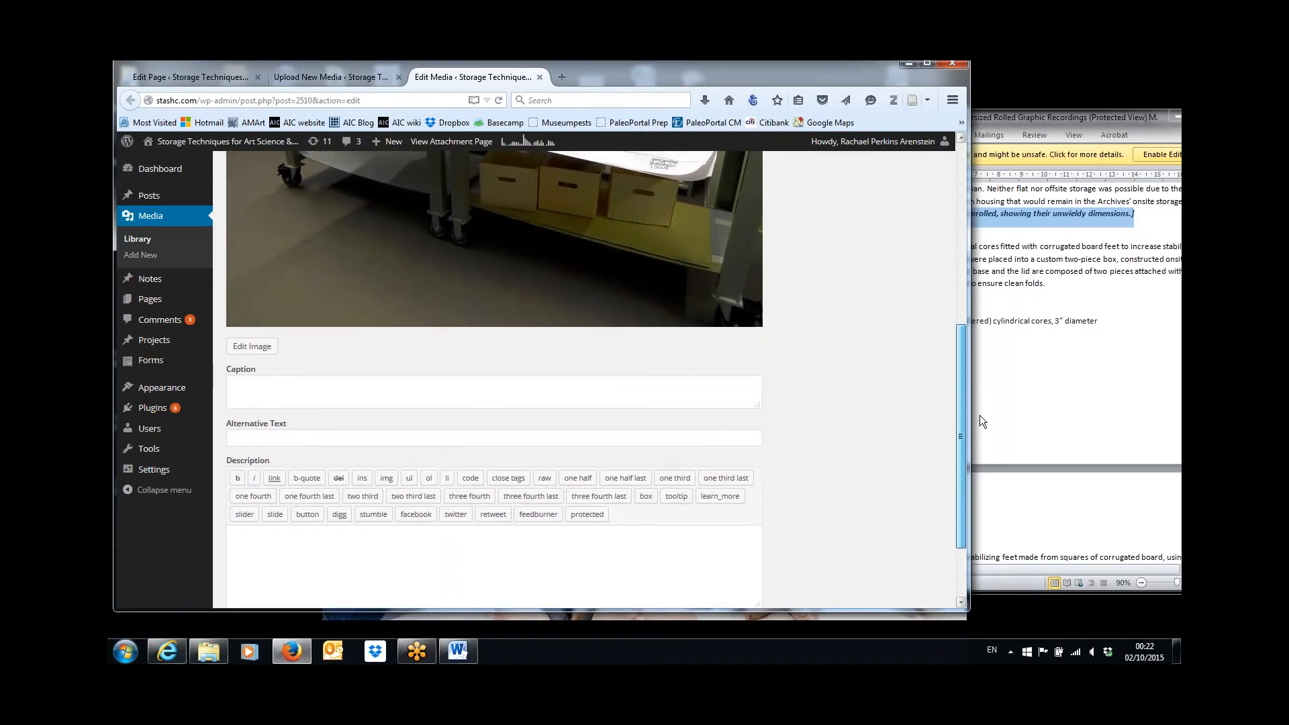
click(451, 386)
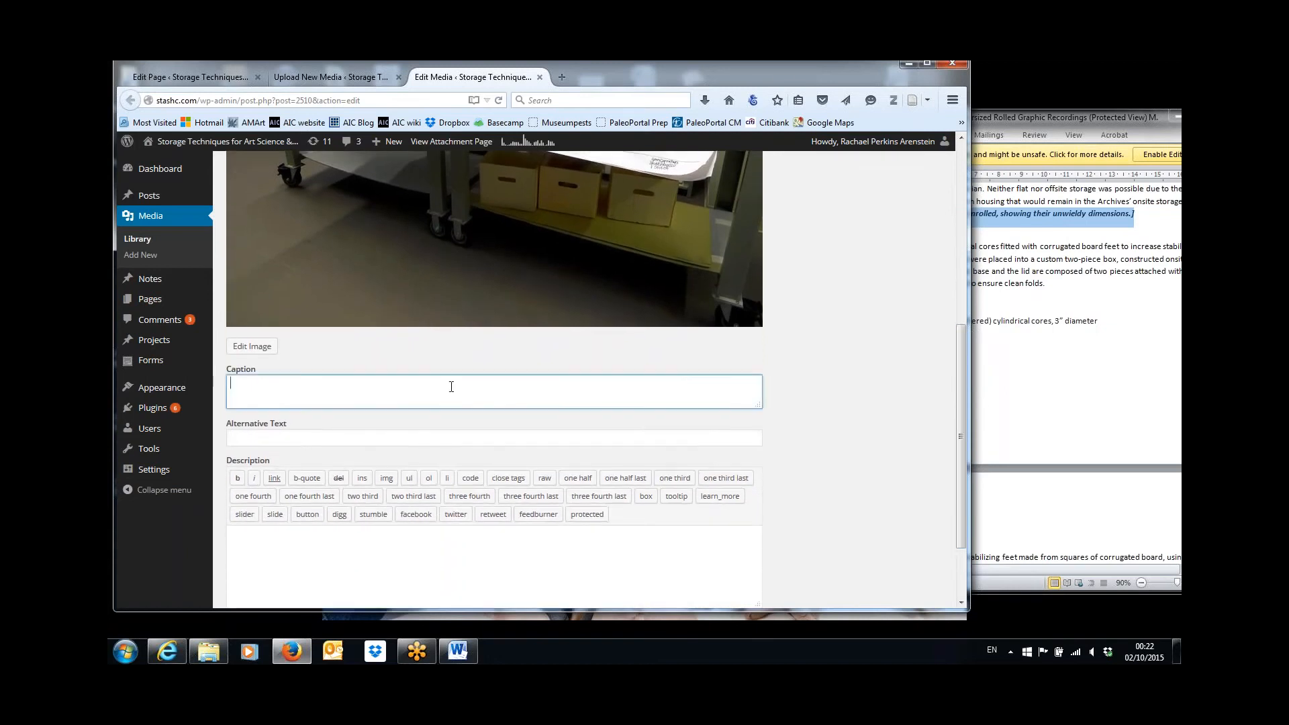
key(ctrl+v)
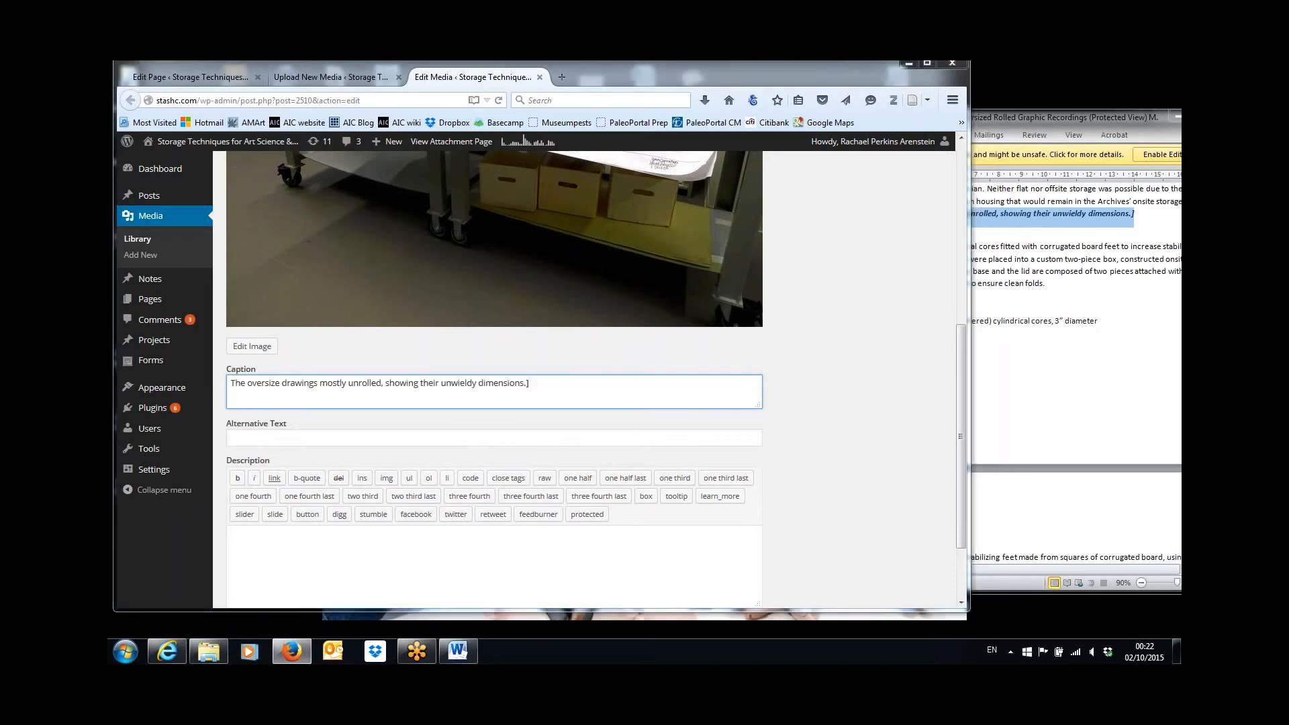
Copy the label "IMAGE 1:" from the Word article and insert it at the start of the image's caption.
key(alt+Tab)
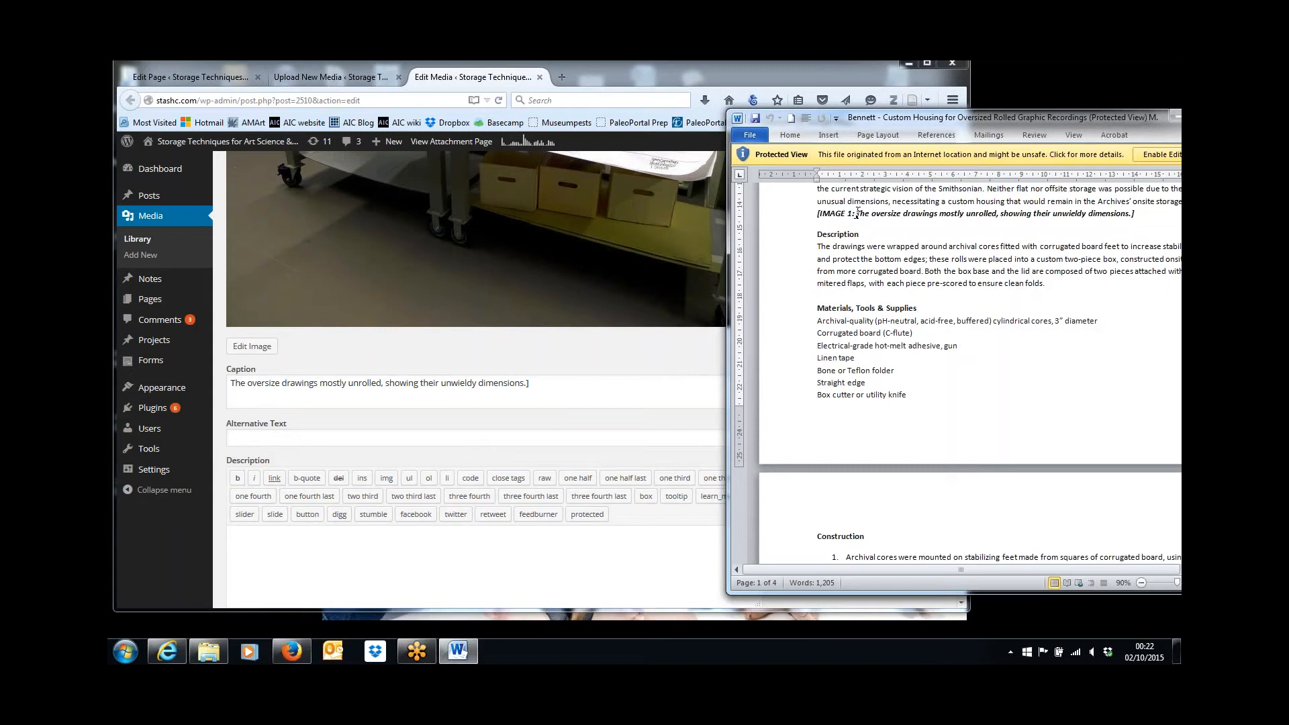
drag(857, 214, 820, 213)
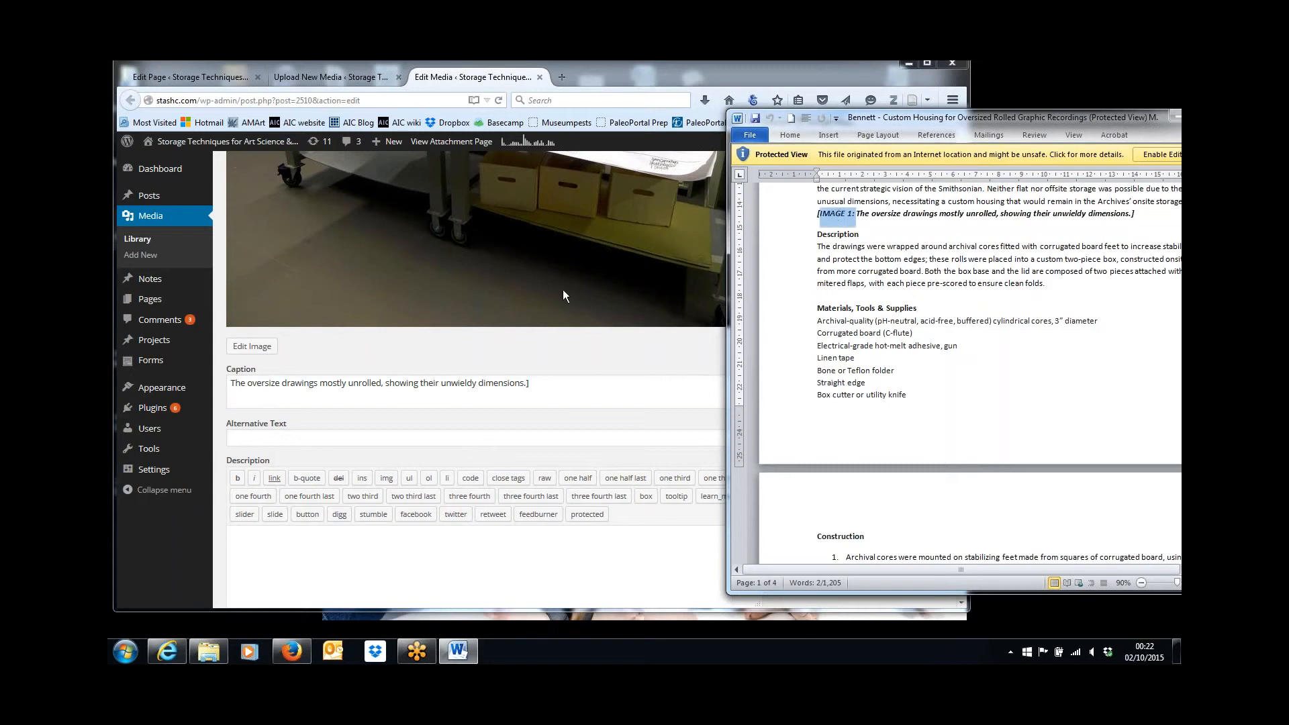
click(231, 383)
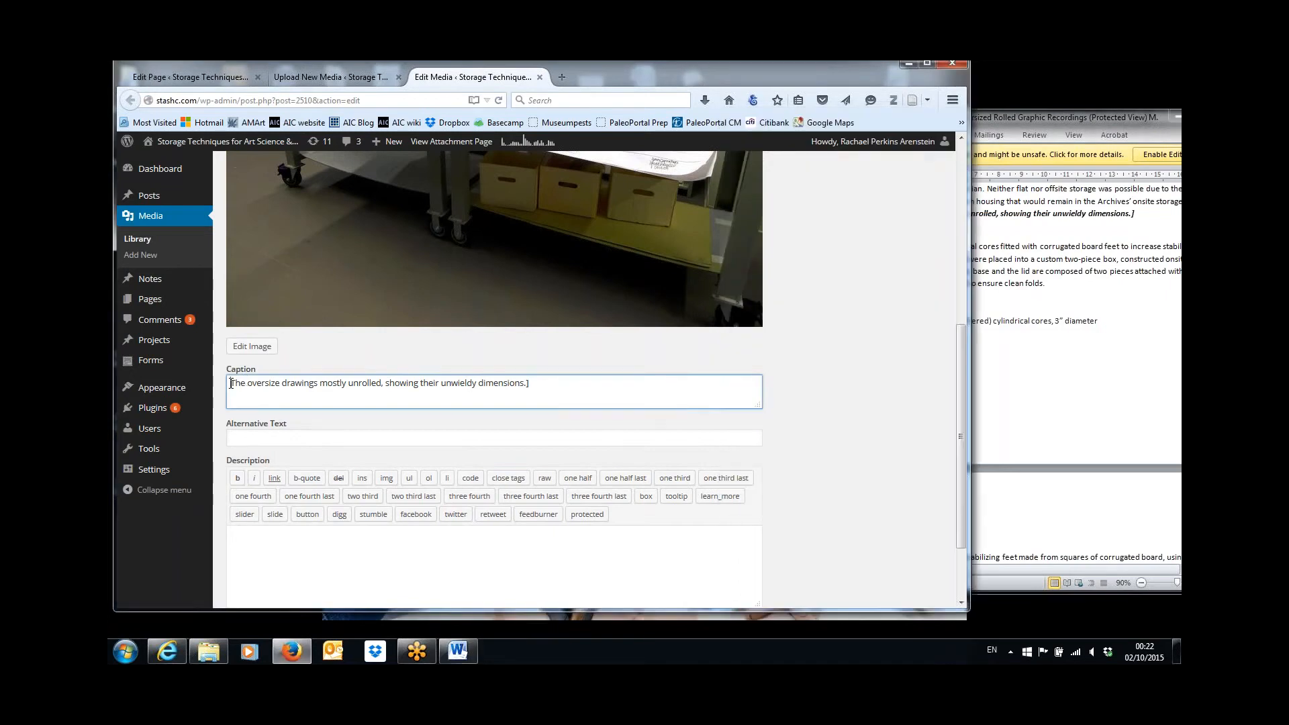
key(ctrl+v)
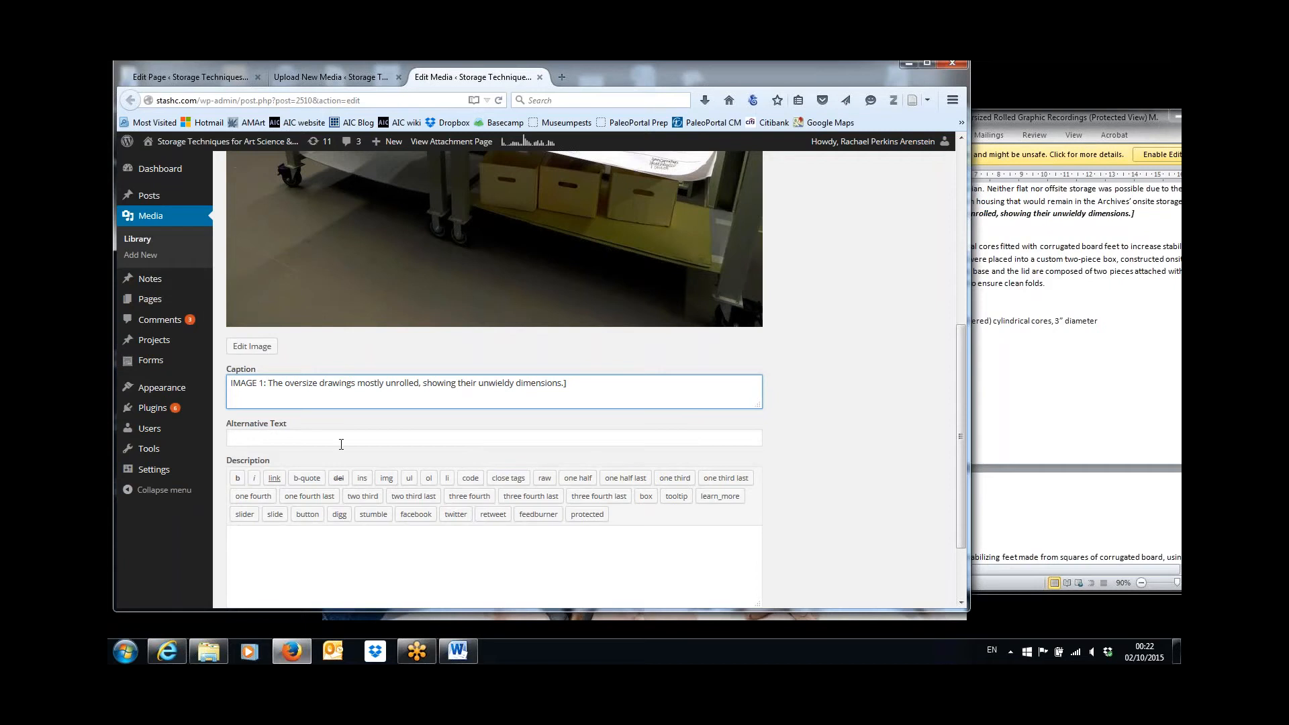
Copy the title "Creating a Custom Enclosure for Oversized Rolled Graphic Recordings" from the Word article and paste it as IMAGE 1's description.
click(419, 558)
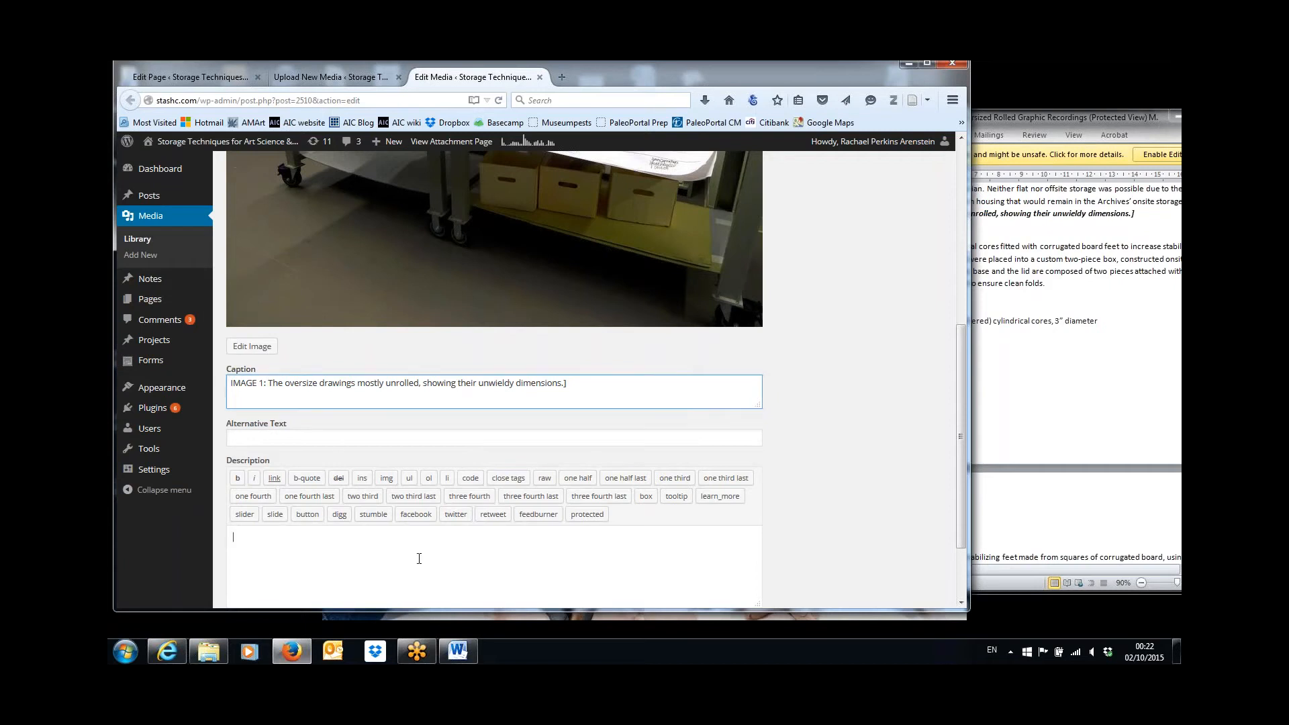
click(1076, 362)
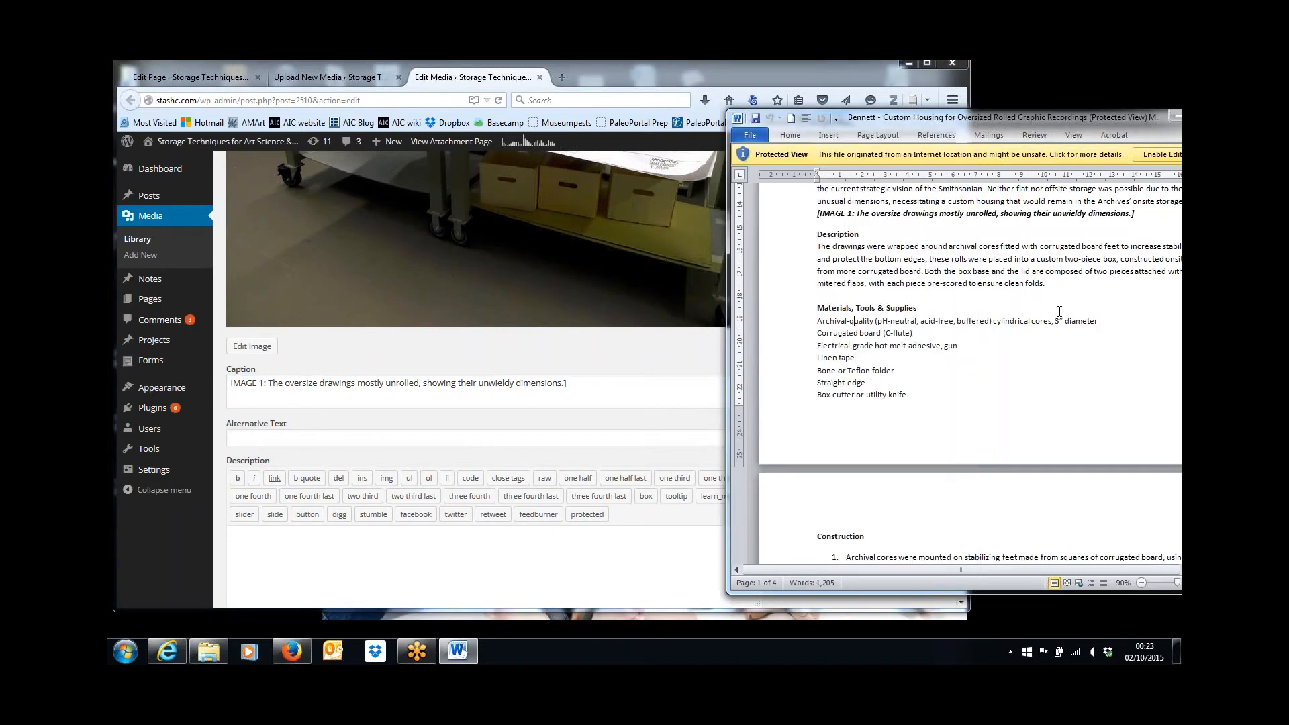
scroll(1059, 311, up, 8)
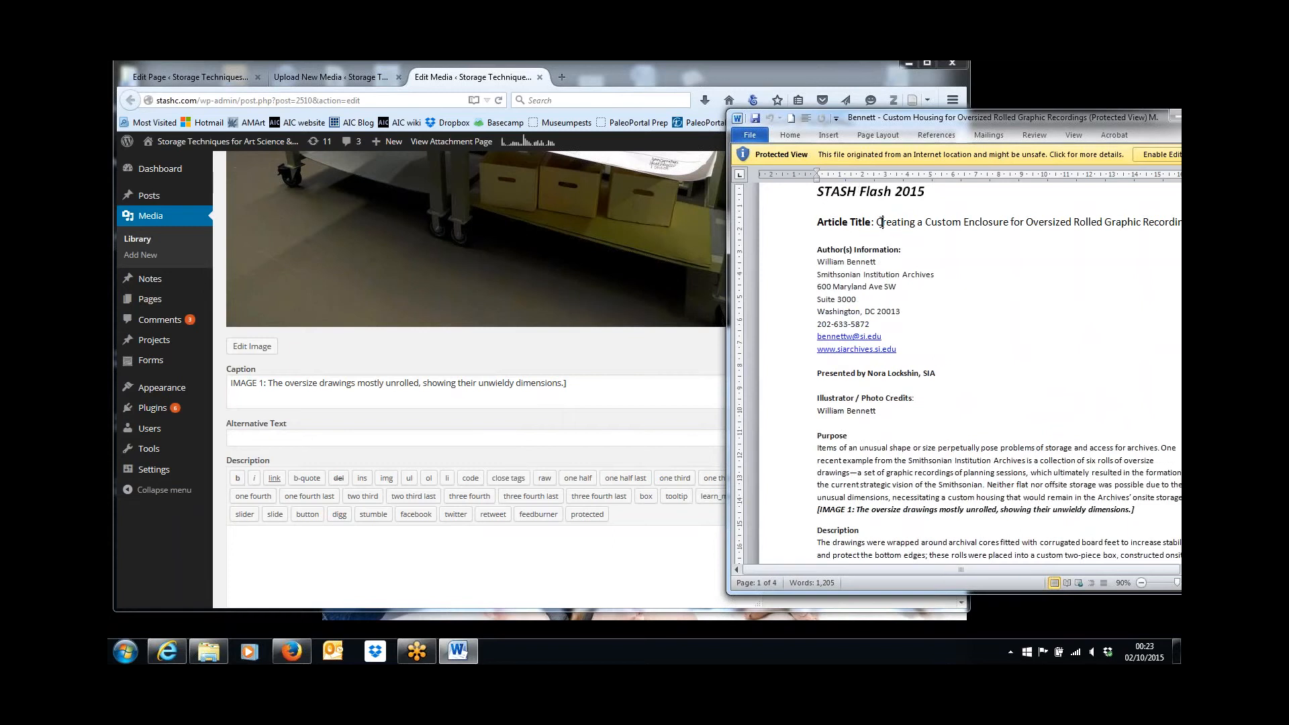
drag(880, 222, 1185, 222)
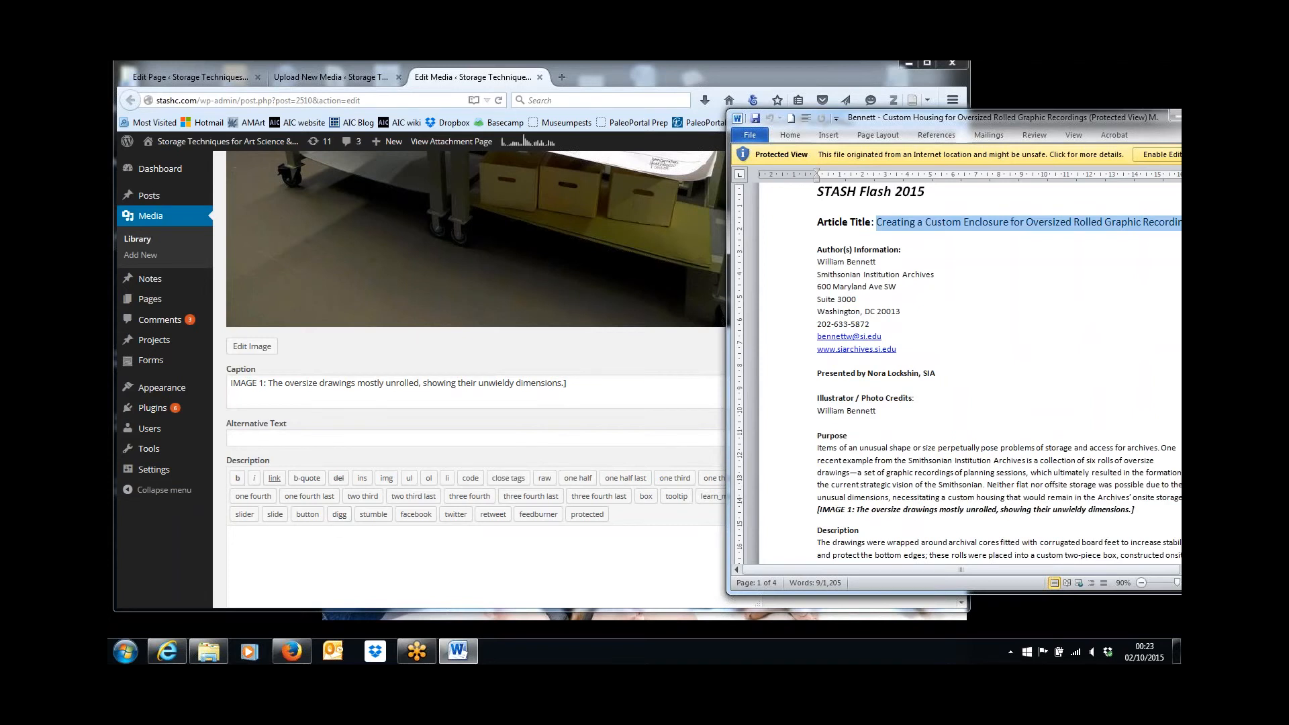
click(332, 544)
key(ctrl+v)
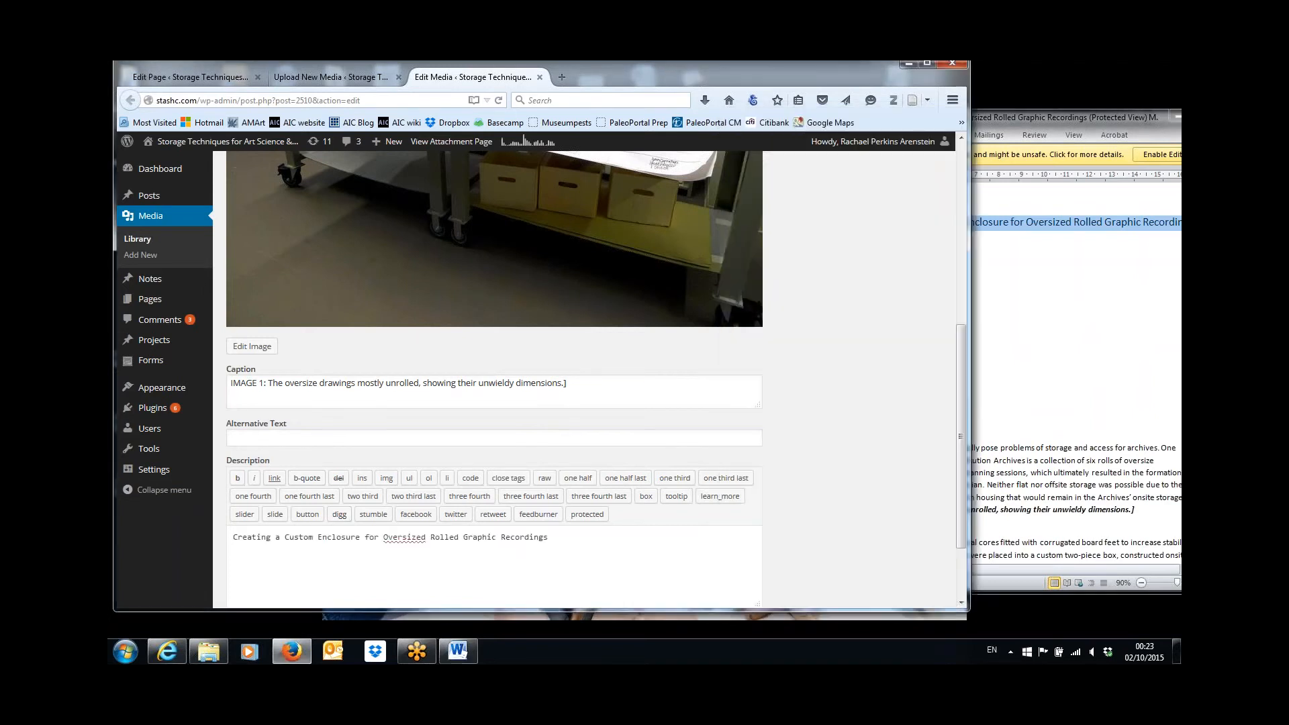
Enter the article author's full name on a second line of IMAGE 1's description, checking it against the Word article.
text(William Bennett)
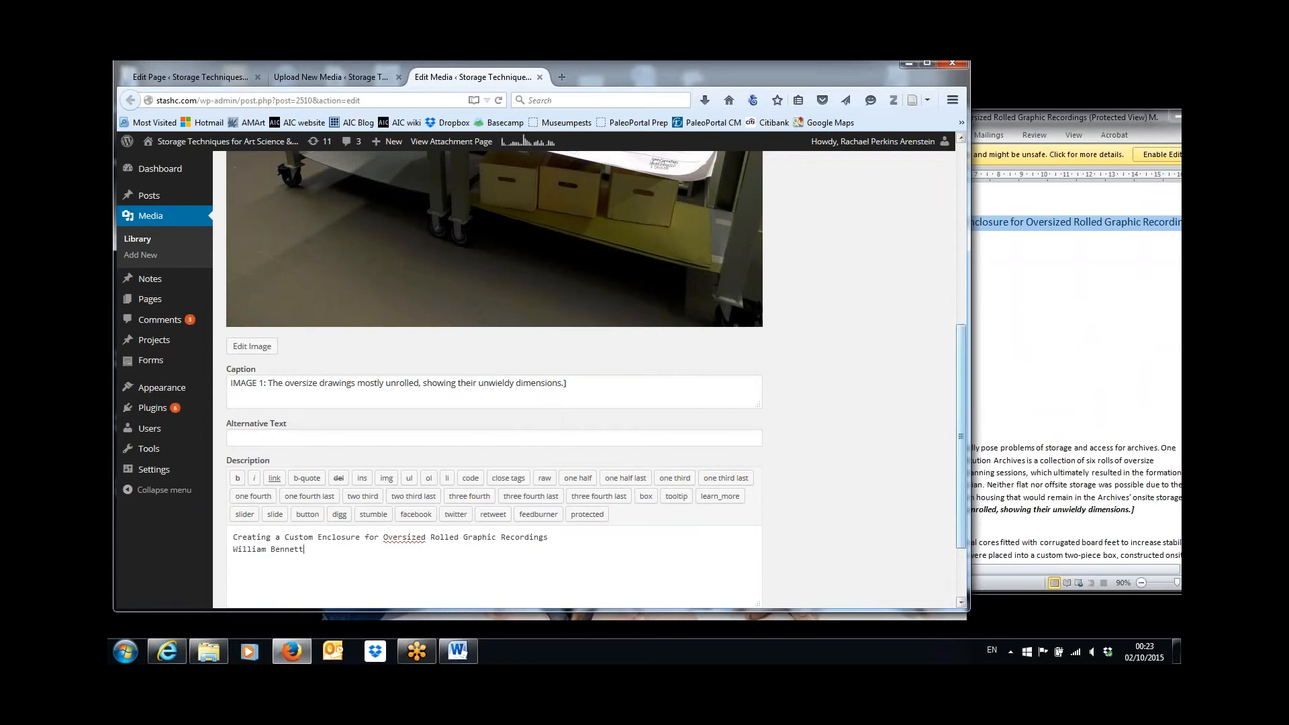
click(1016, 329)
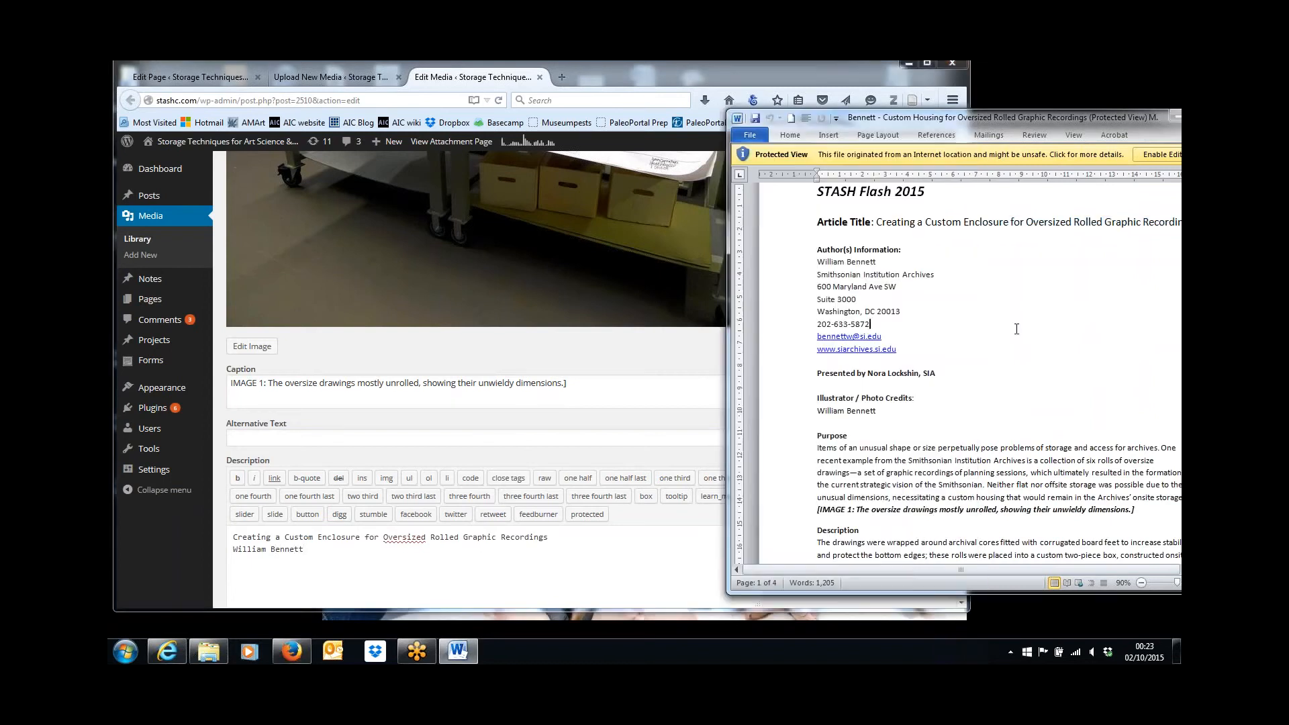
click(493, 557)
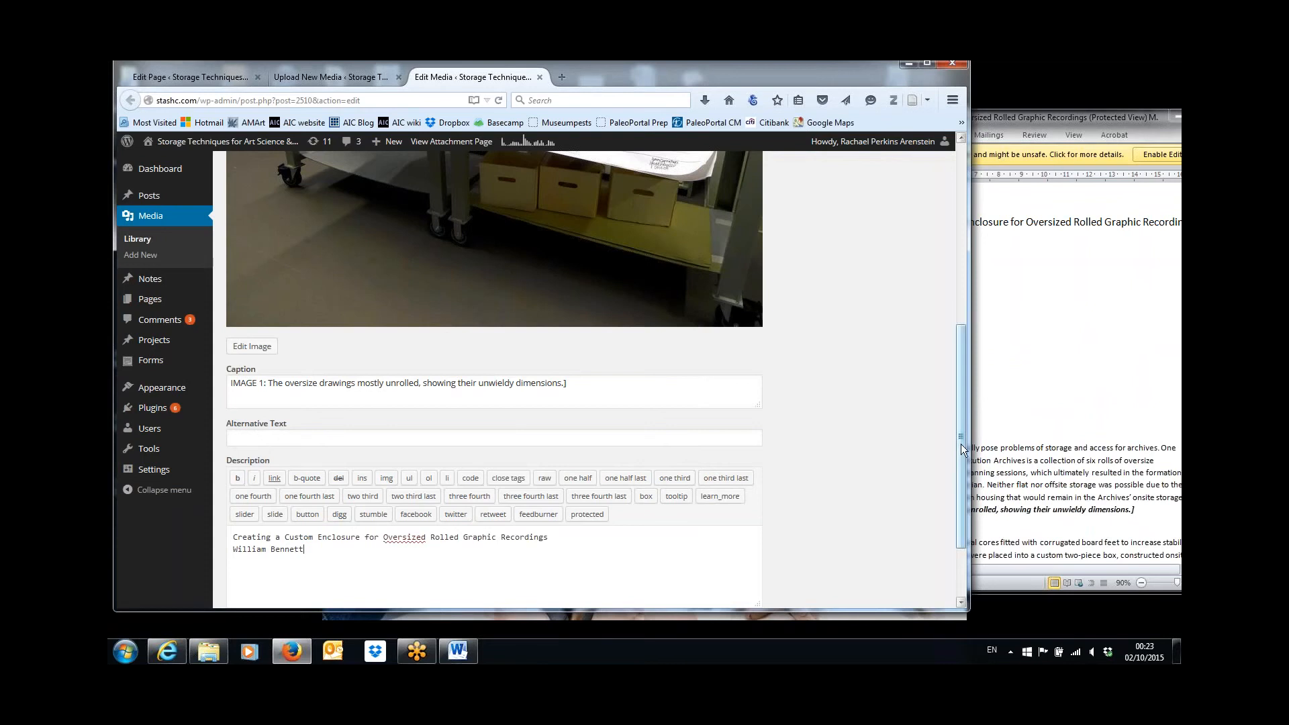
Update the IMAGE 1 media item to save its caption and description.
drag(961, 444, 967, 502)
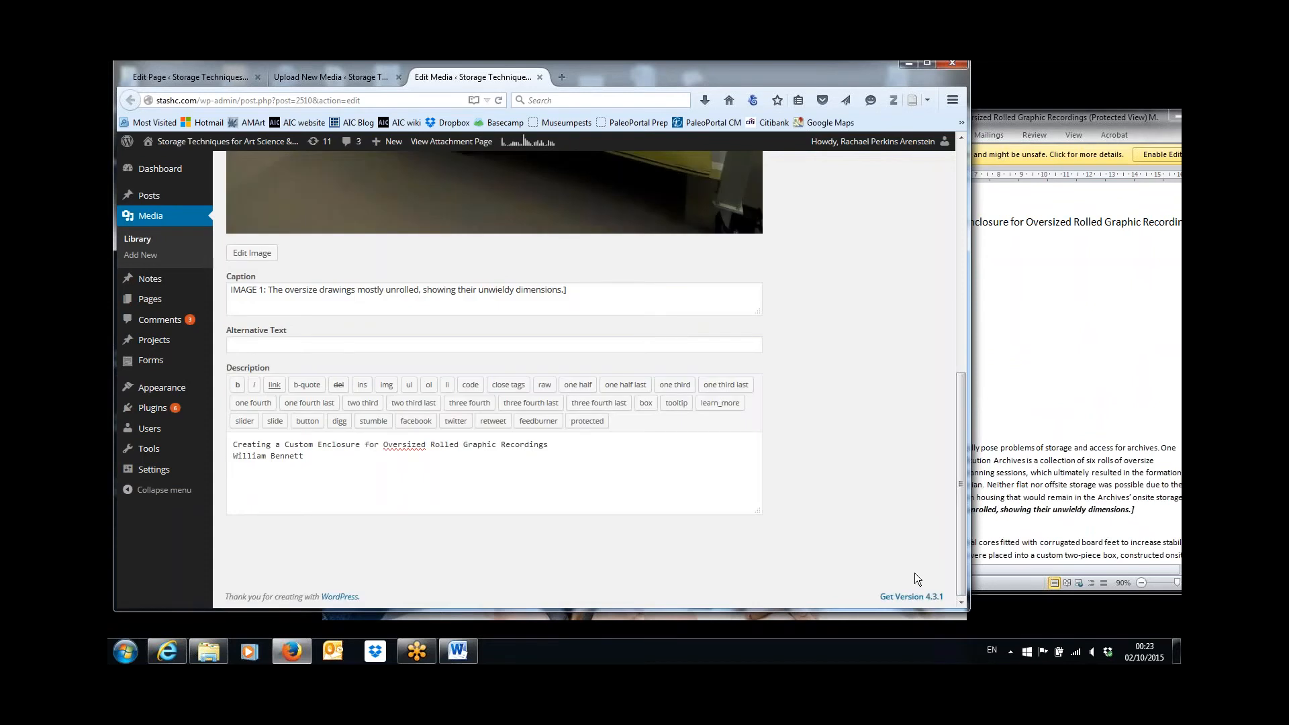
drag(964, 525, 976, 275)
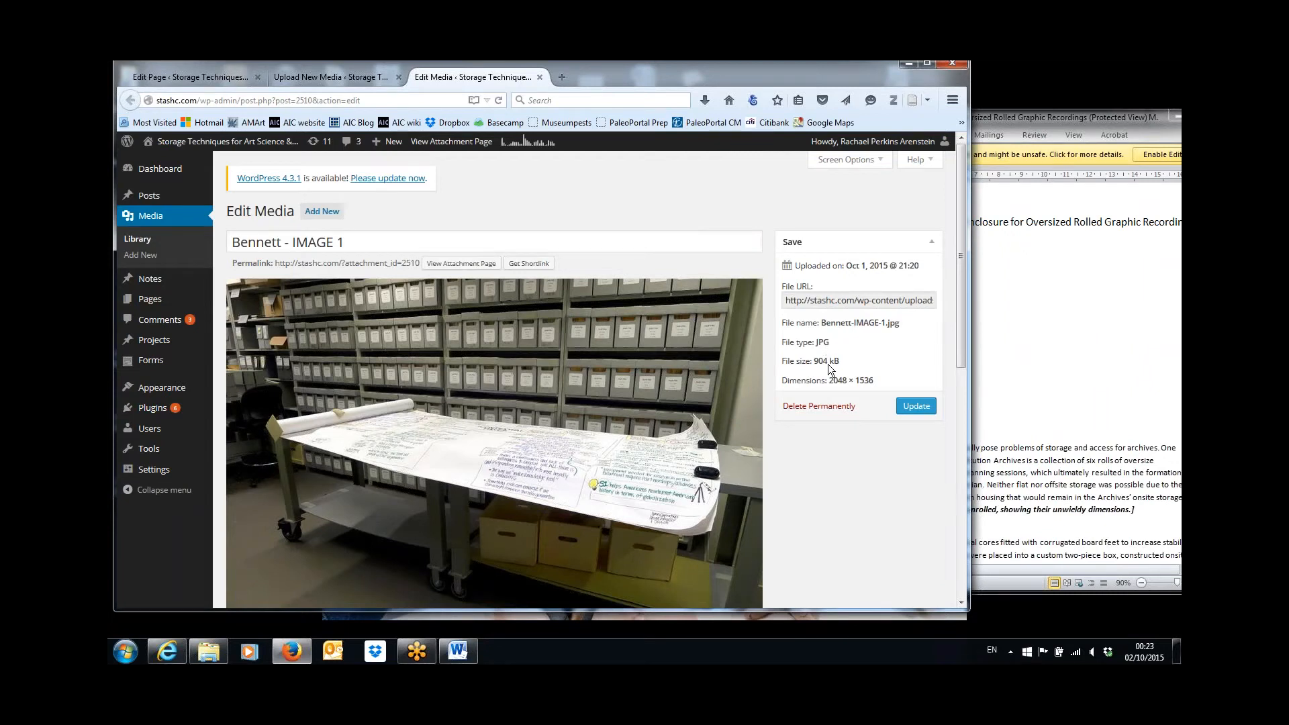
click(914, 410)
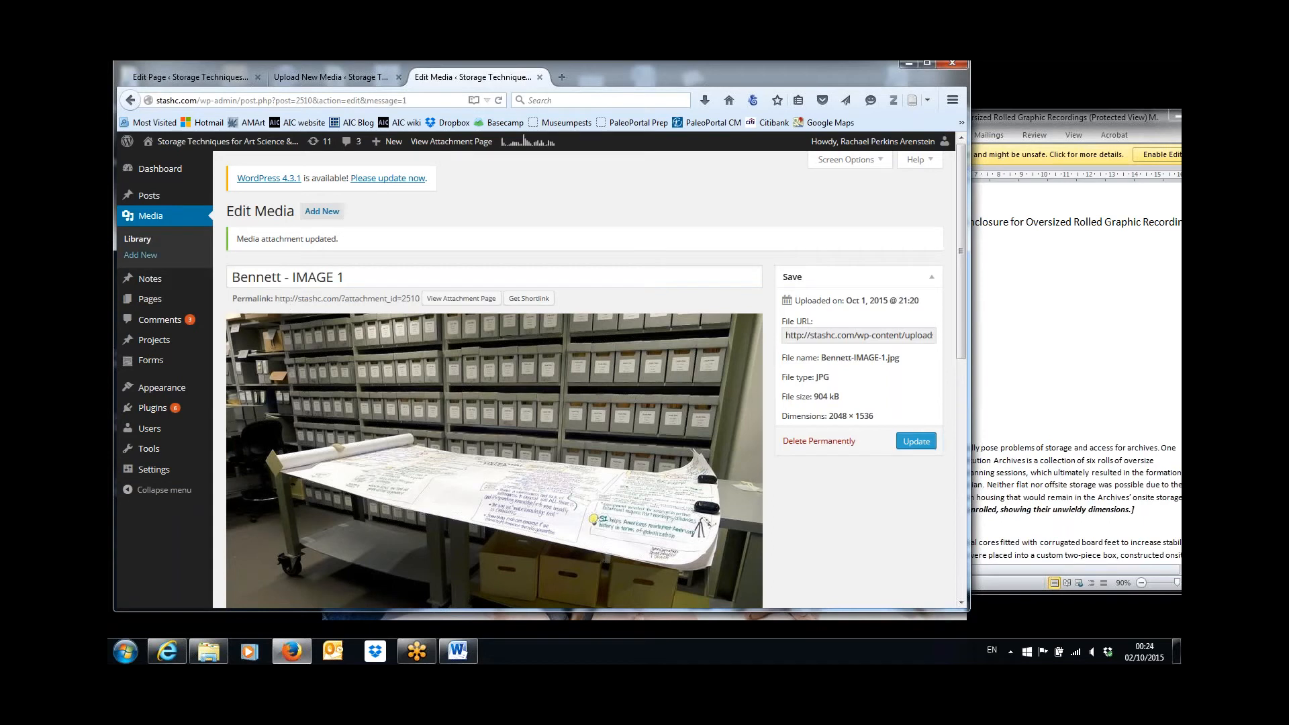
Return to the media library and open IMAGE 4 for editing.
click(150, 222)
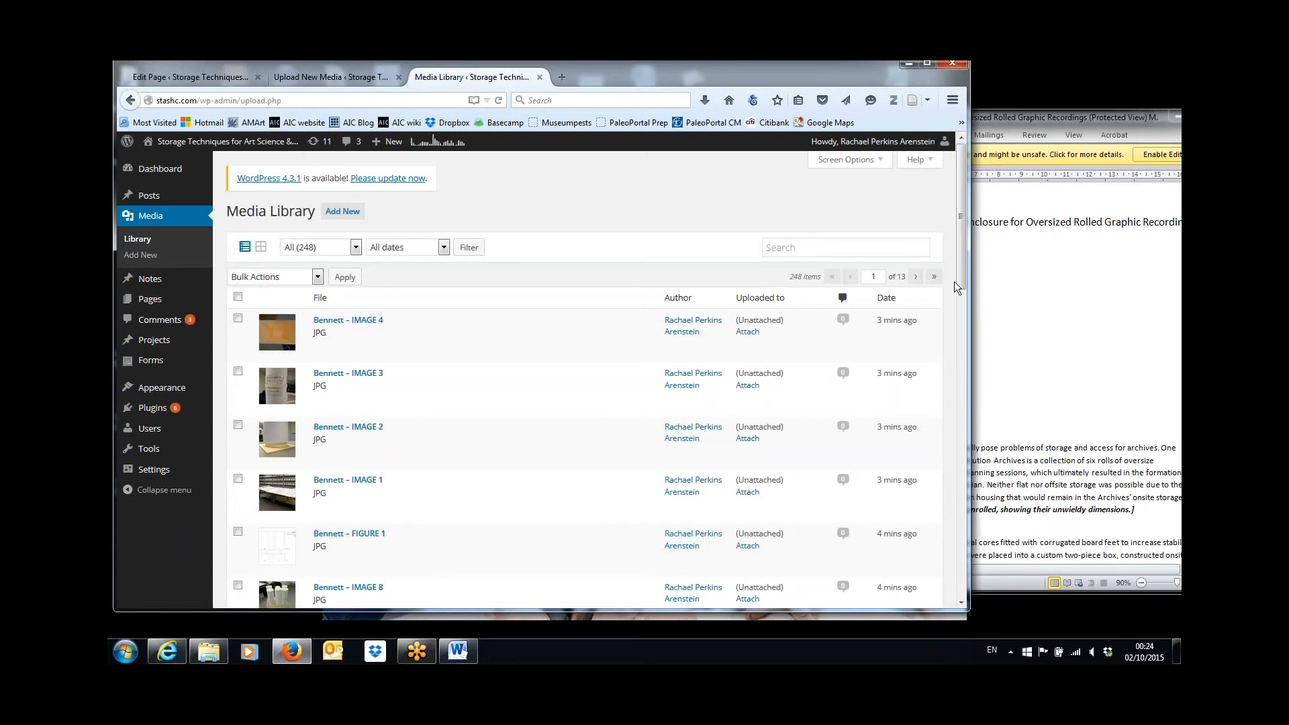
mouse_move(960, 281)
mouse_down()
mouse_move(964, 313)
mouse_move(961, 291)
mouse_up()
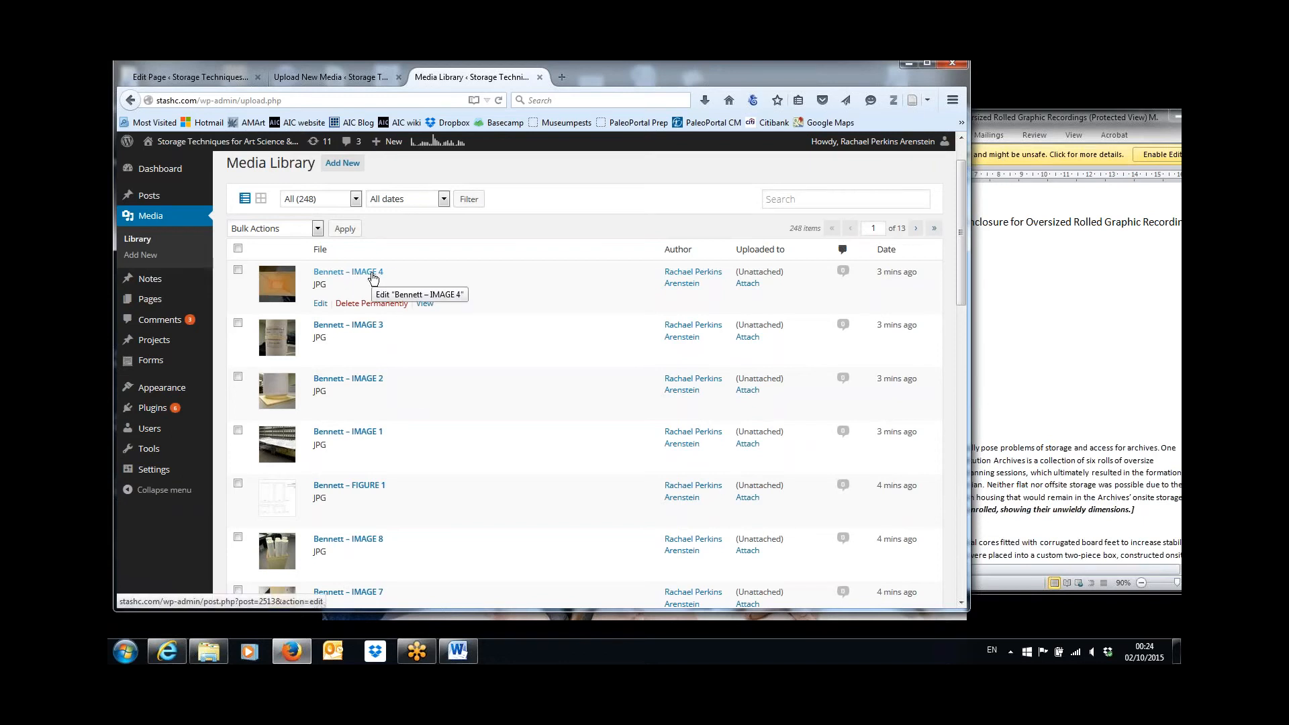
click(320, 303)
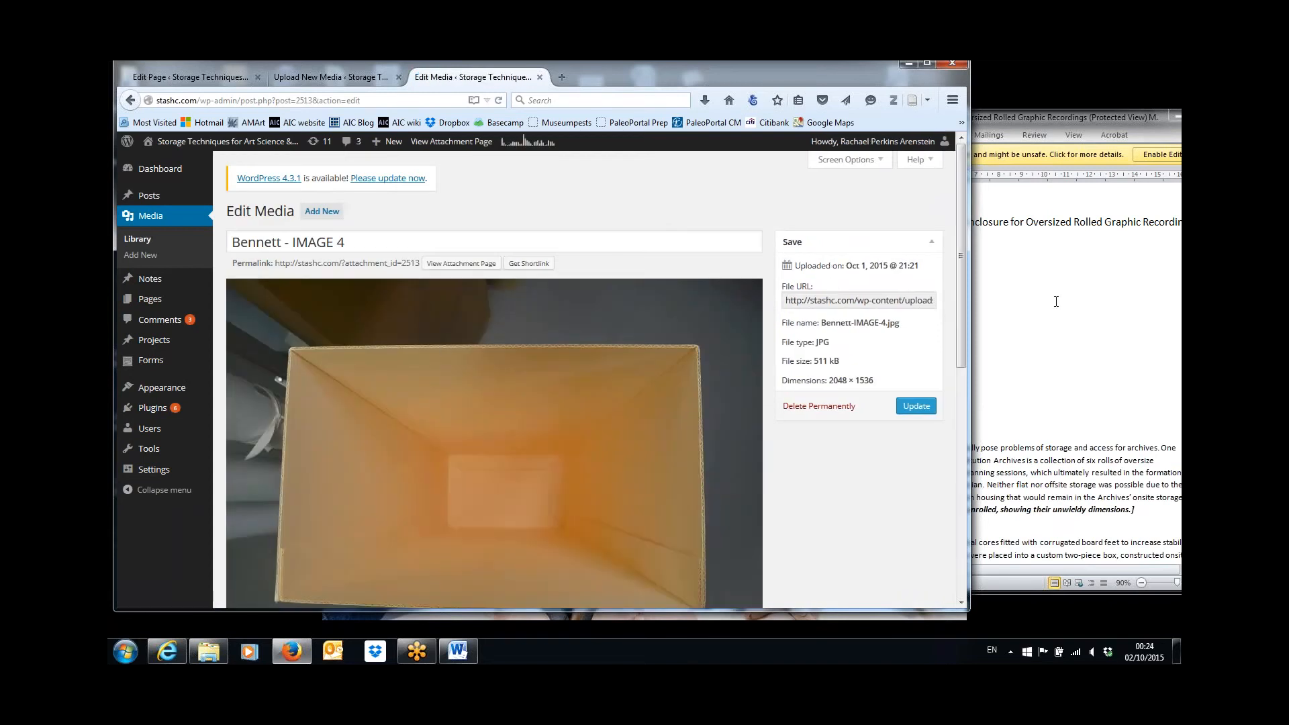
Copy the IMAGE 4 caption about the interior view of the box base, including its label, from the Word article.
click(1012, 306)
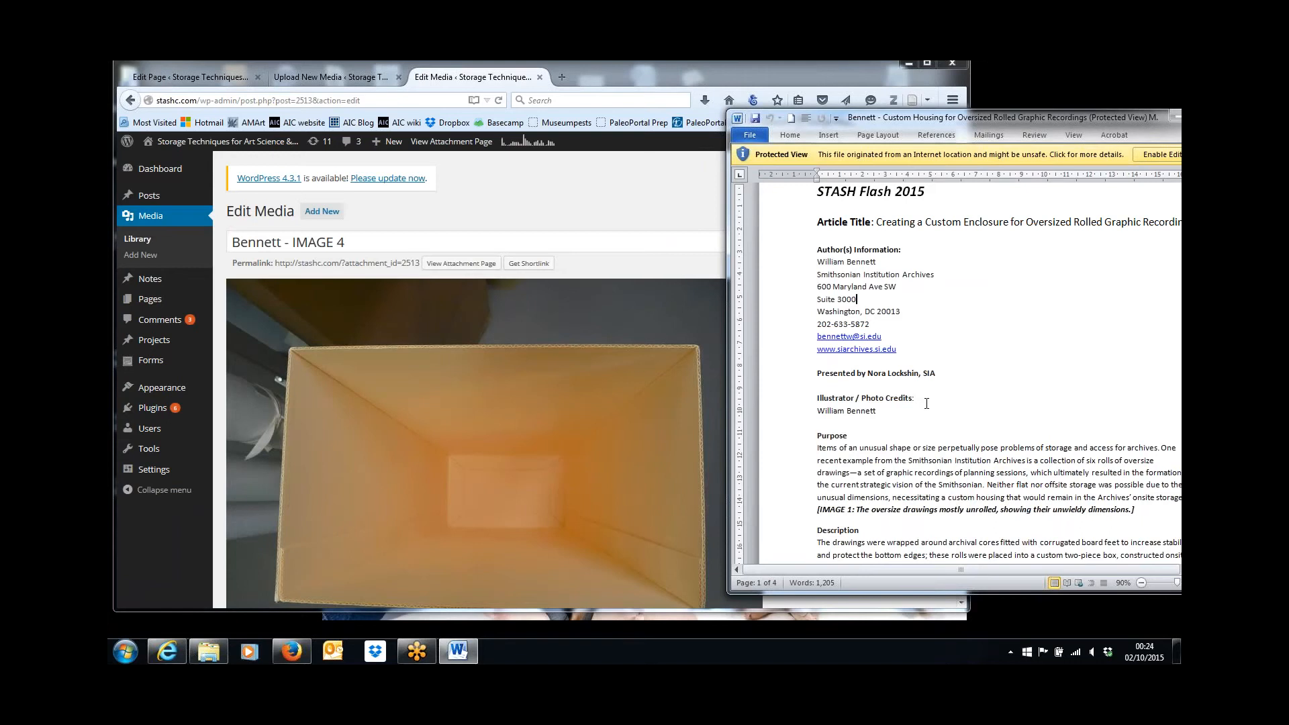
scroll(926, 403, down, 12)
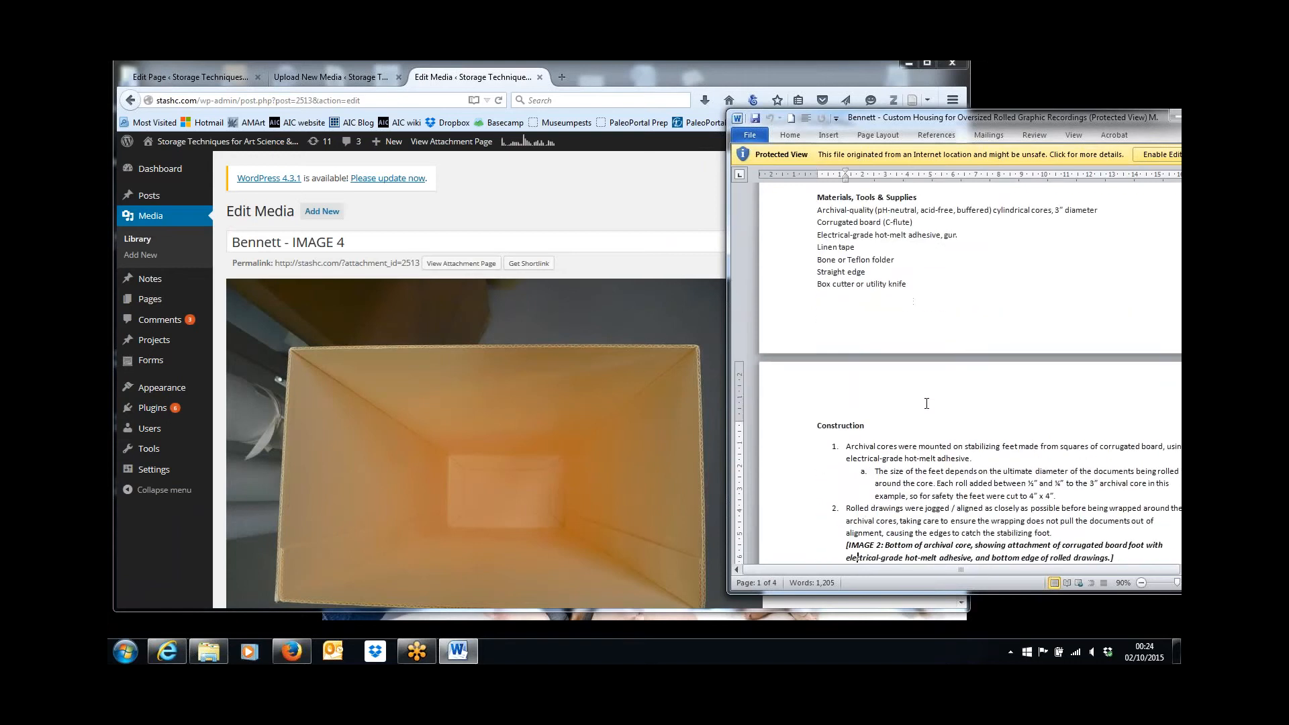
scroll(926, 403, down, 10)
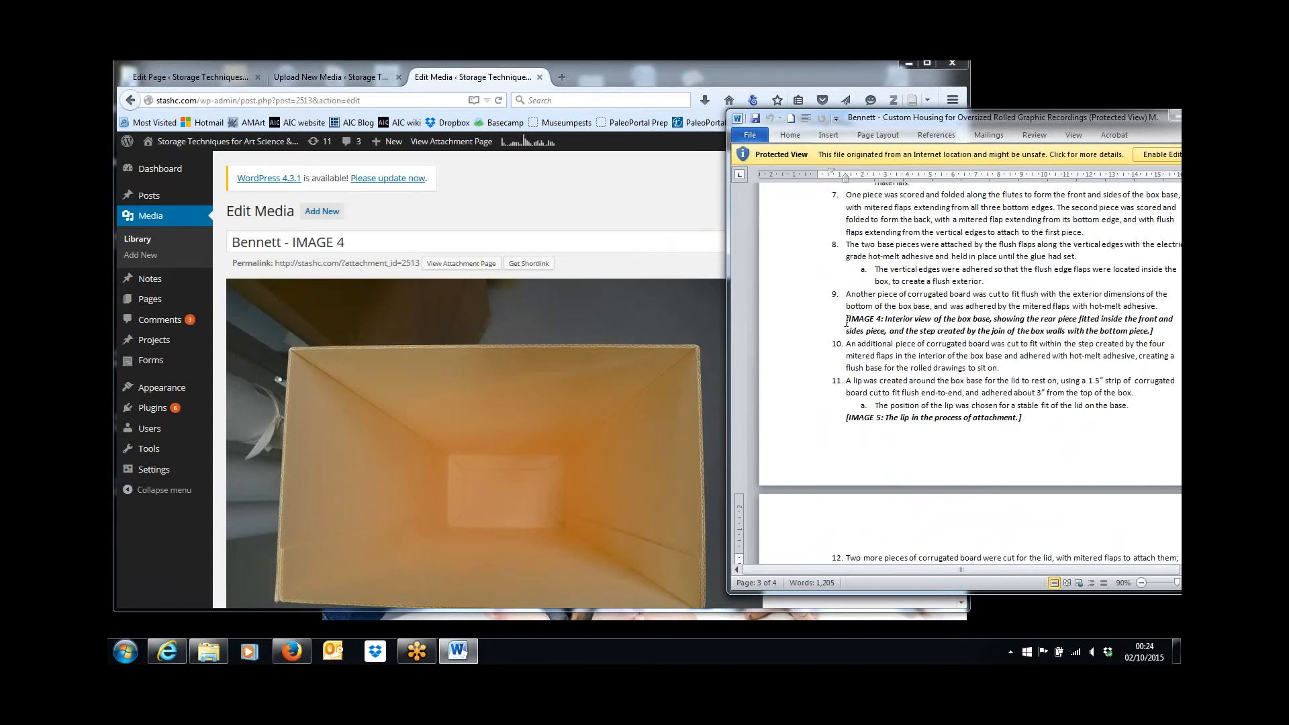
drag(846, 320, 1150, 333)
key(ctrl+c)
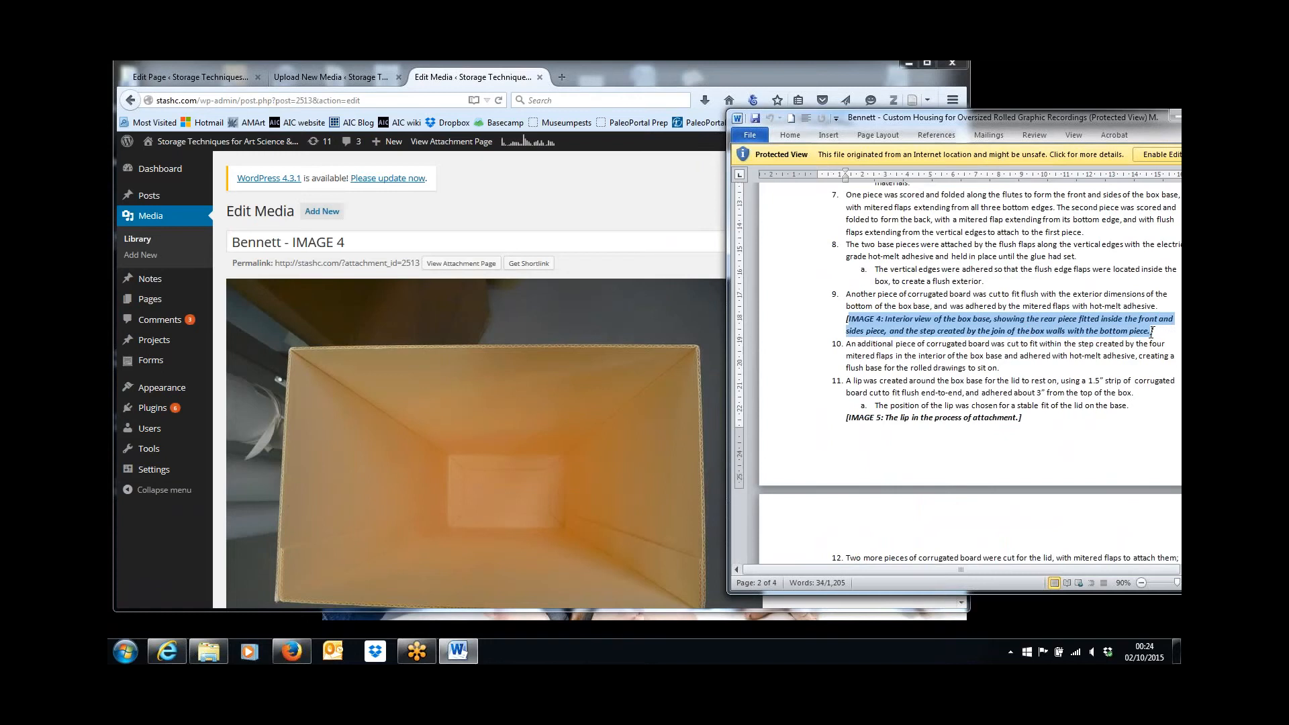
Paste the copied text into the caption of IMAGE 4 in the browser.
click(702, 210)
drag(962, 352, 964, 552)
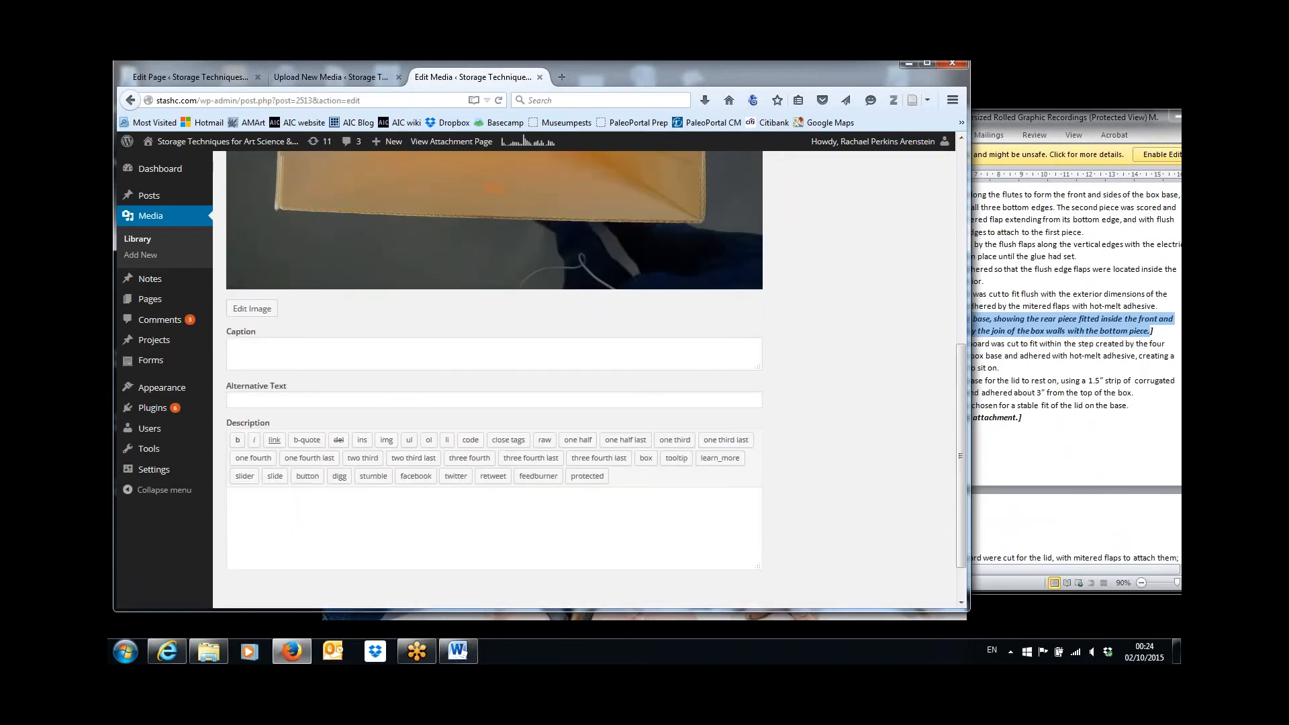
click(650, 346)
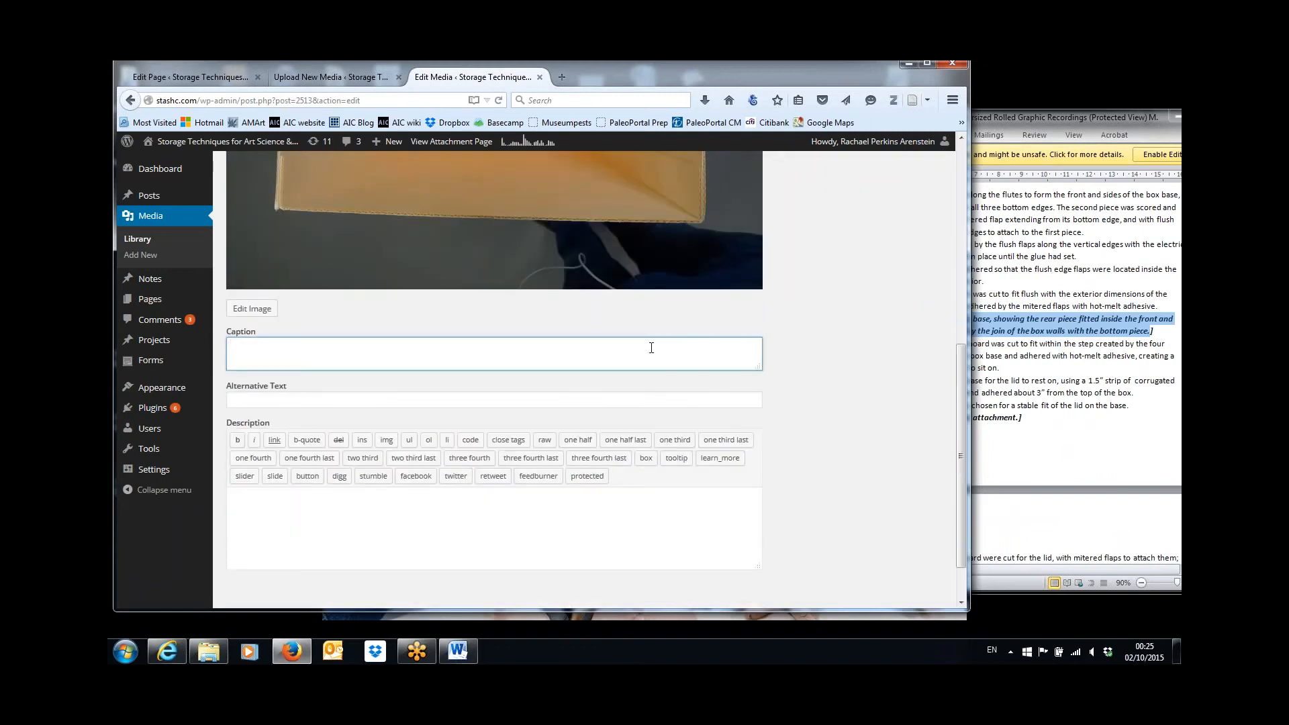
key(ctrl+v)
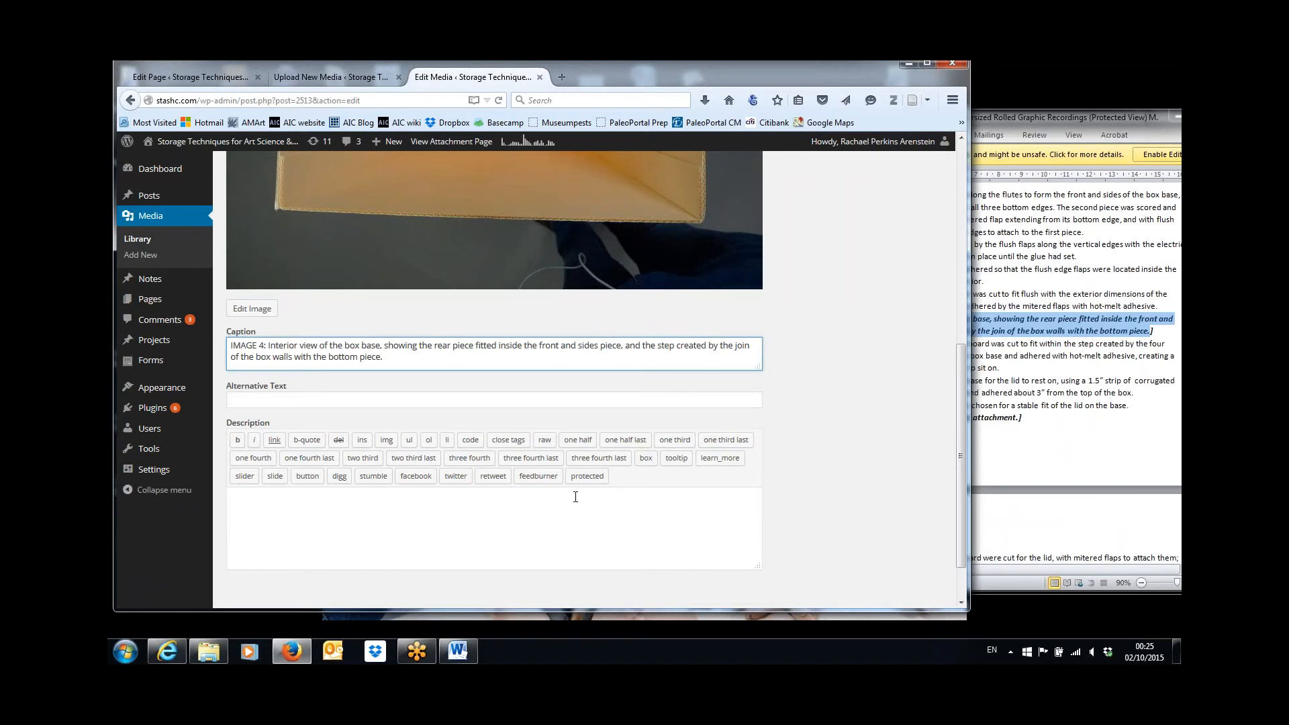
Copy the article title from the top of the Word document and paste it as IMAGE 4's description.
click(1073, 273)
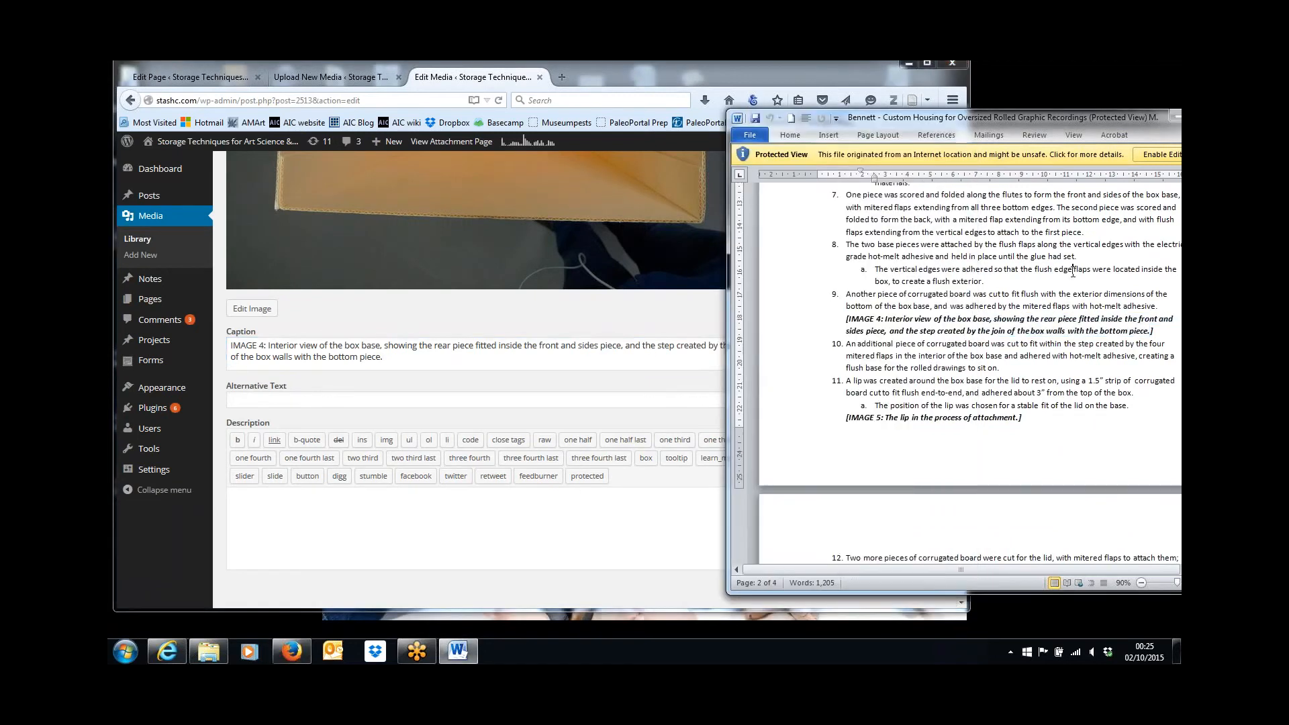
key(Page_Up)
key(Page_Up)
key(Page_Up)
key(Page_Up)
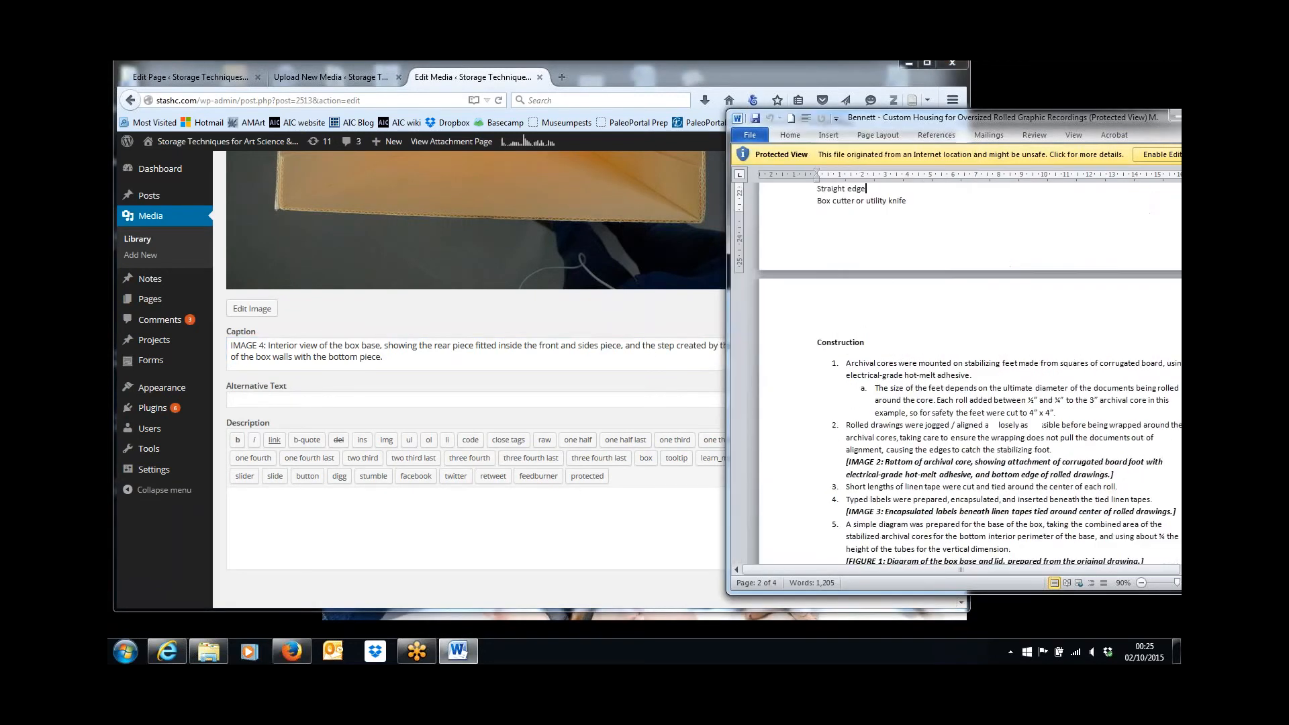
key(Page_Up)
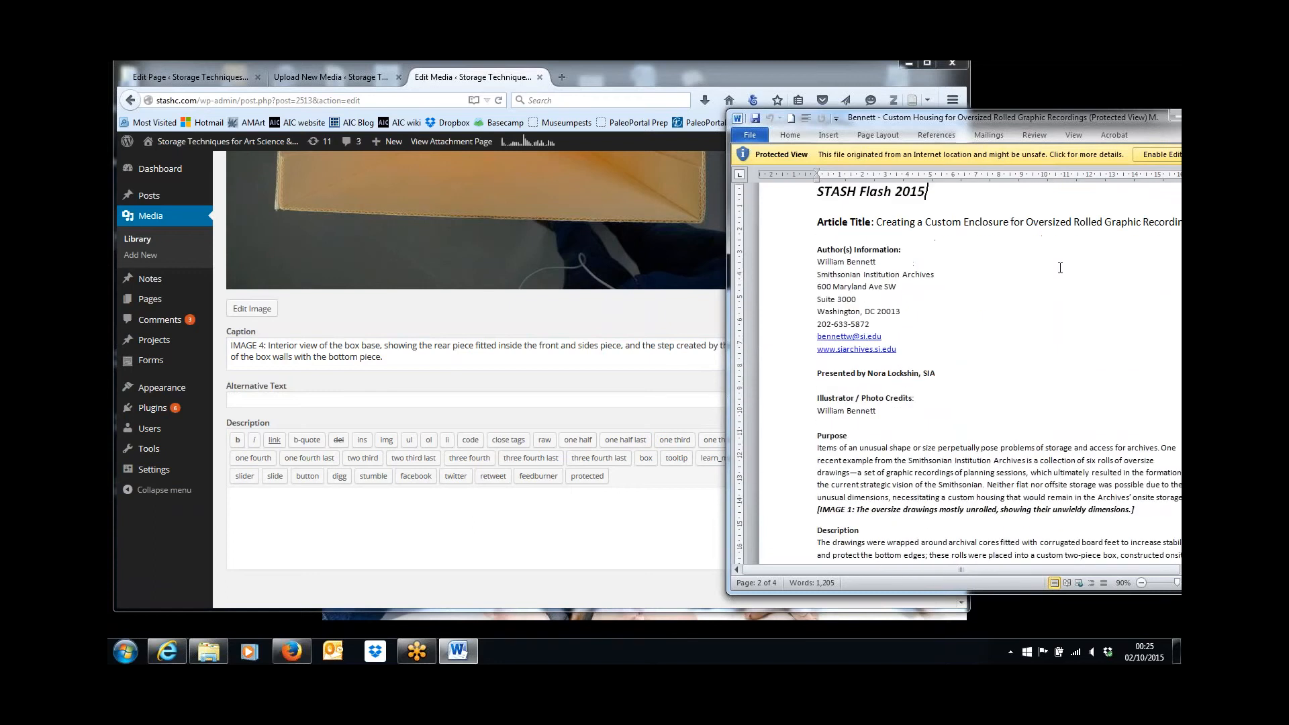
drag(877, 221, 1180, 221)
key(ctrl+c)
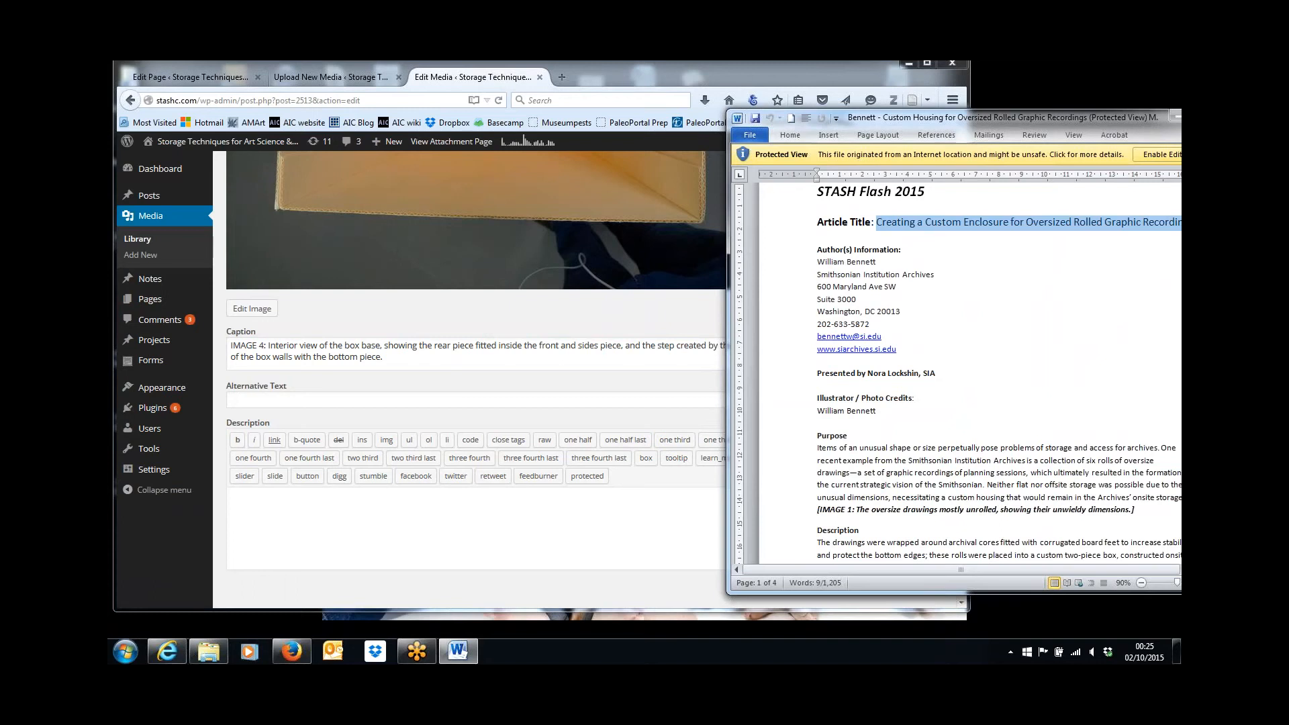
click(626, 505)
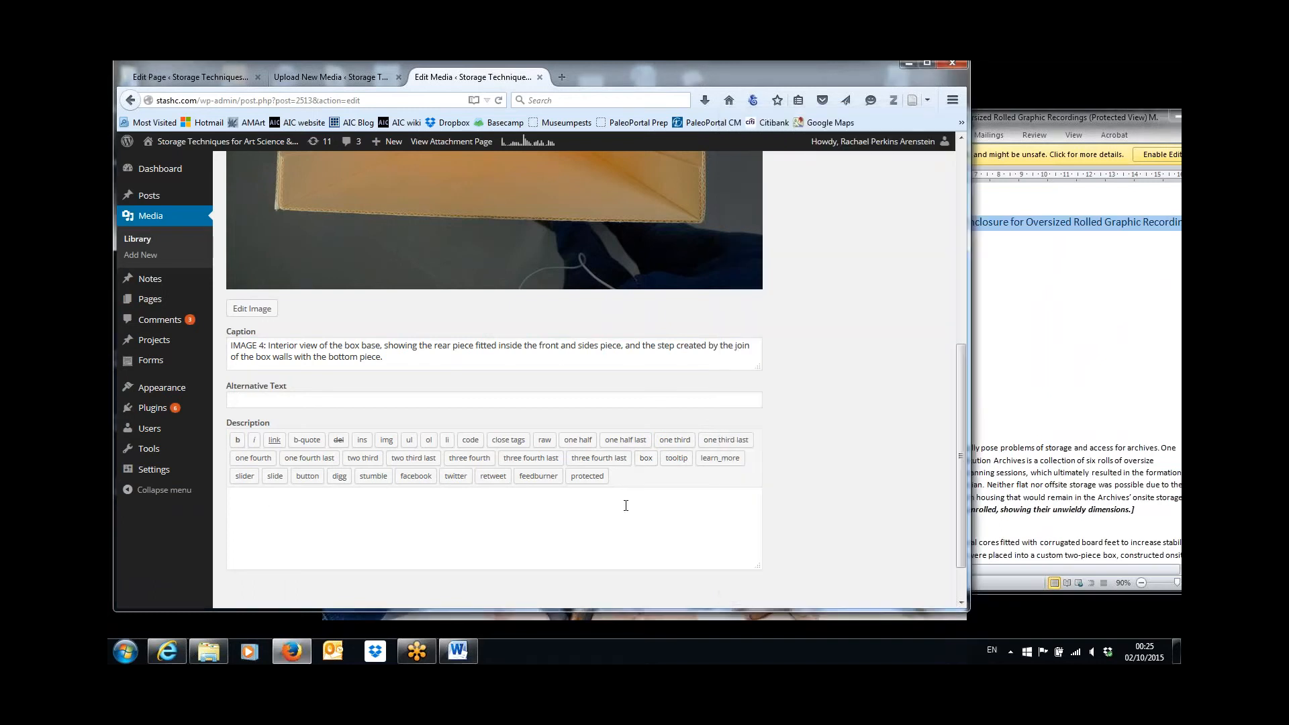
key(ctrl+v)
Add the article author's full name on a second line of IMAGE 4's description.
key(Return)
text(W)
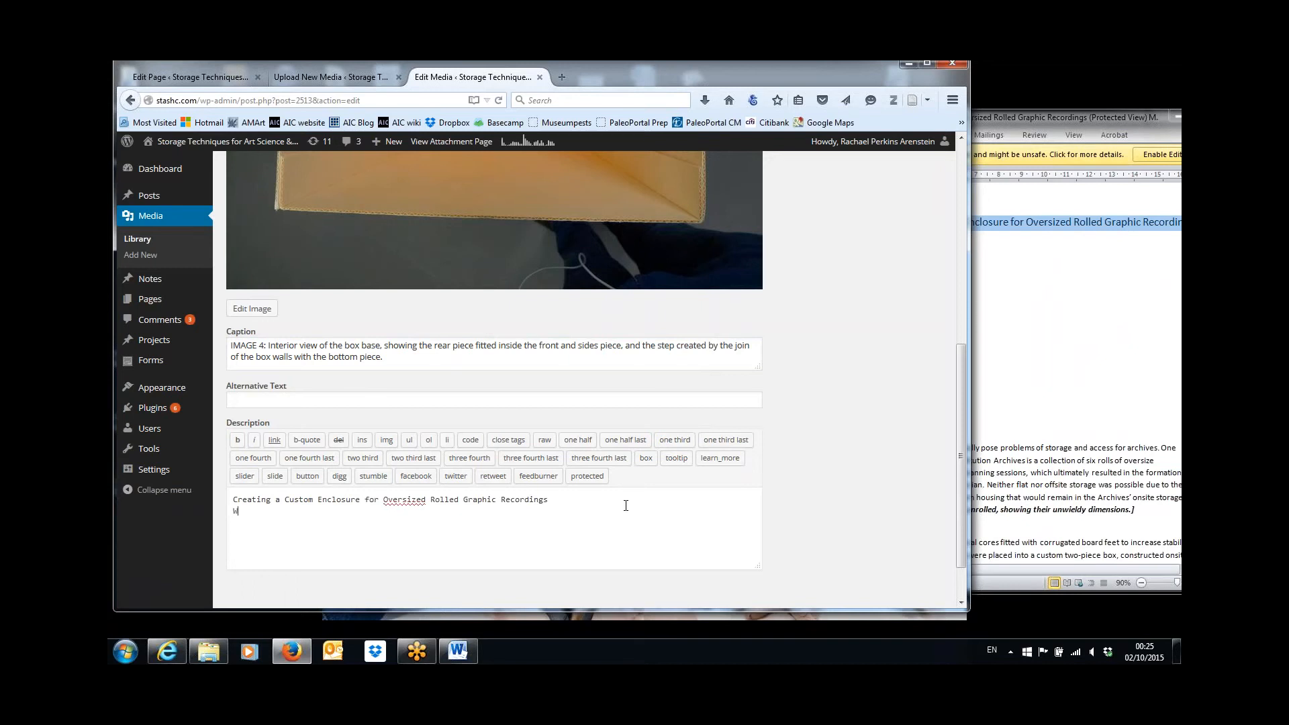
text(illiam Bennett)
Update the IMAGE 4 media item and open IMAGE 3 from the media library for editing.
drag(959, 470, 960, 272)
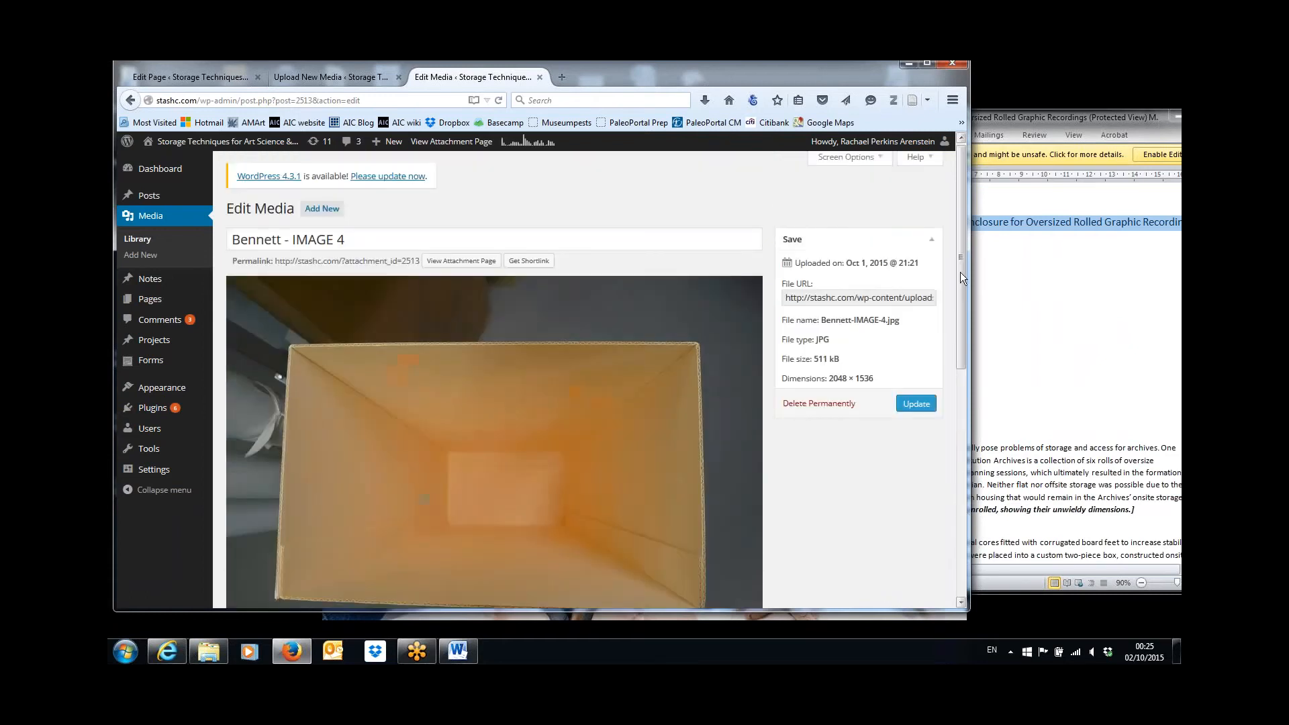
click(916, 404)
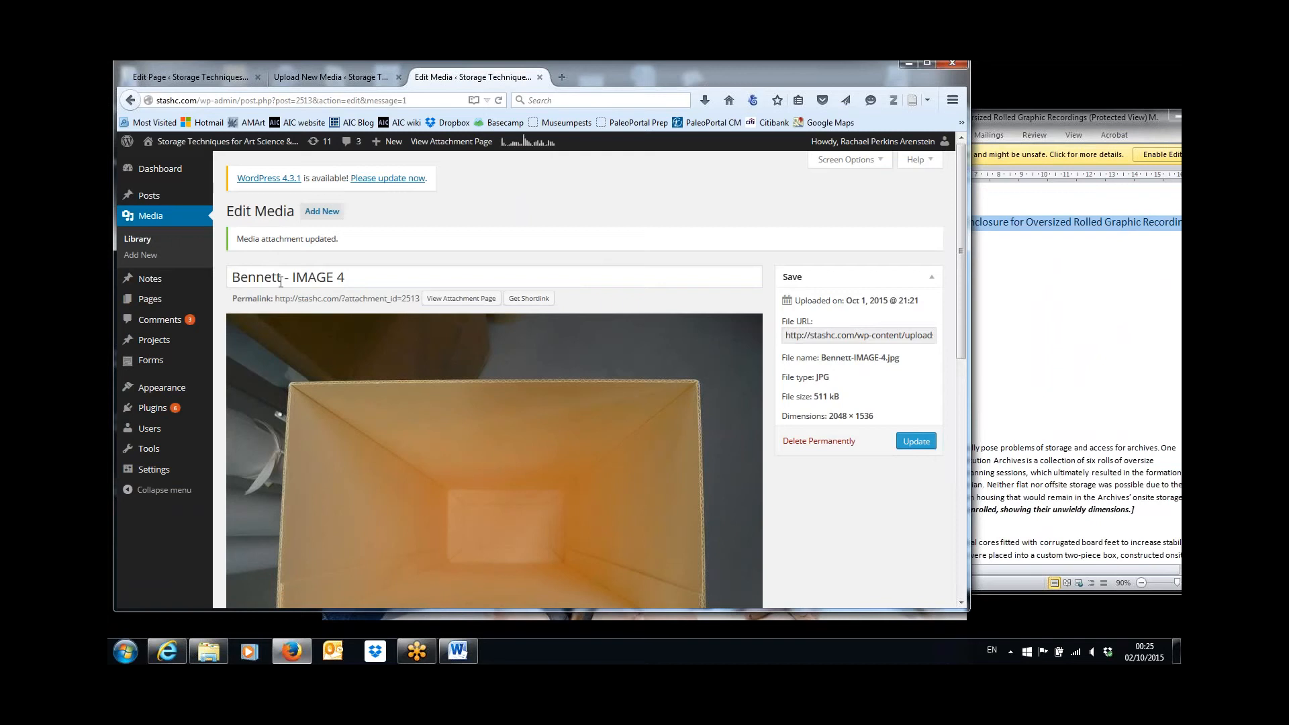
click(142, 241)
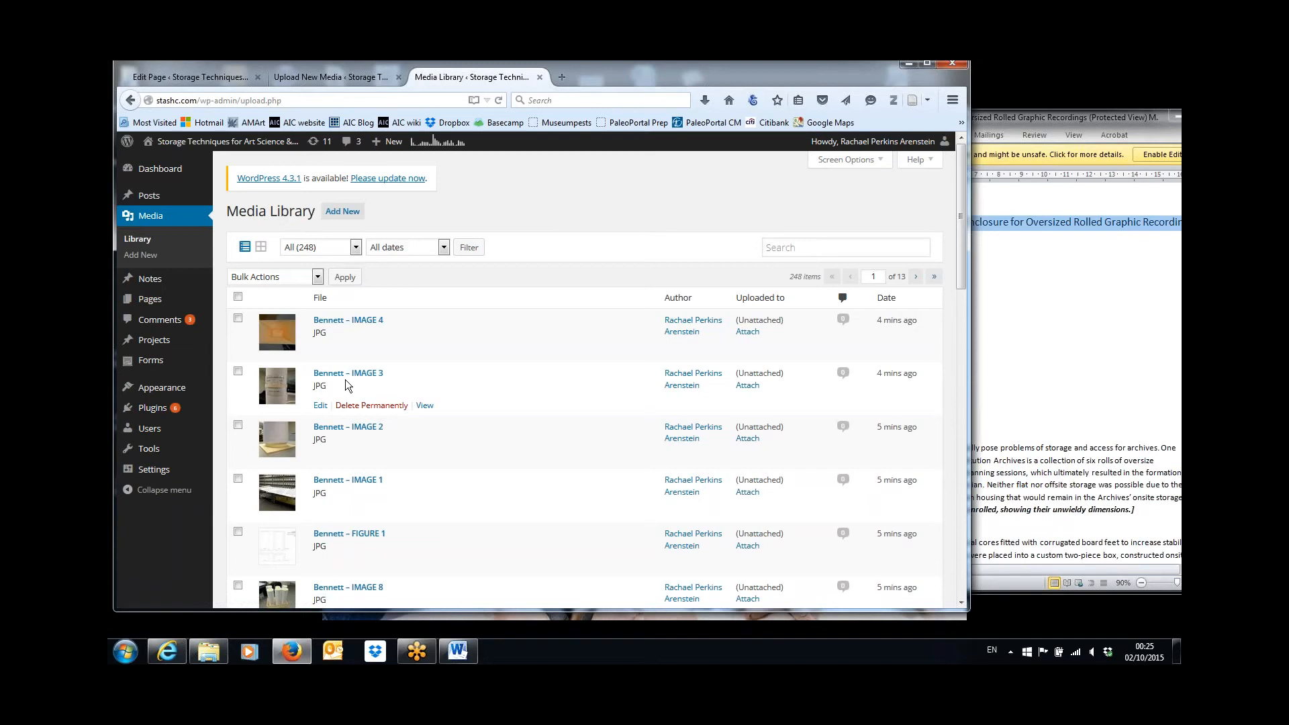
click(321, 407)
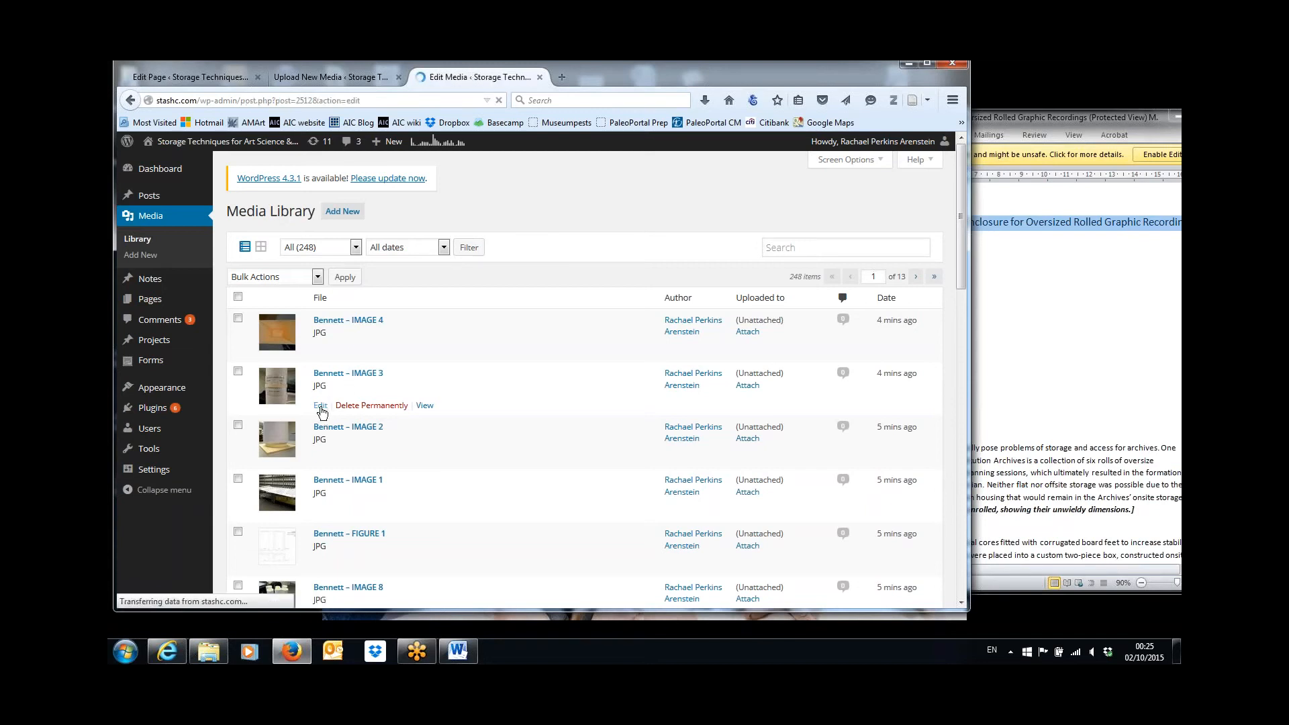
Copy the IMAGE 3 caption about encapsulated labels from the Word document and paste it, without brackets, as the image's caption in the browser.
click(1055, 309)
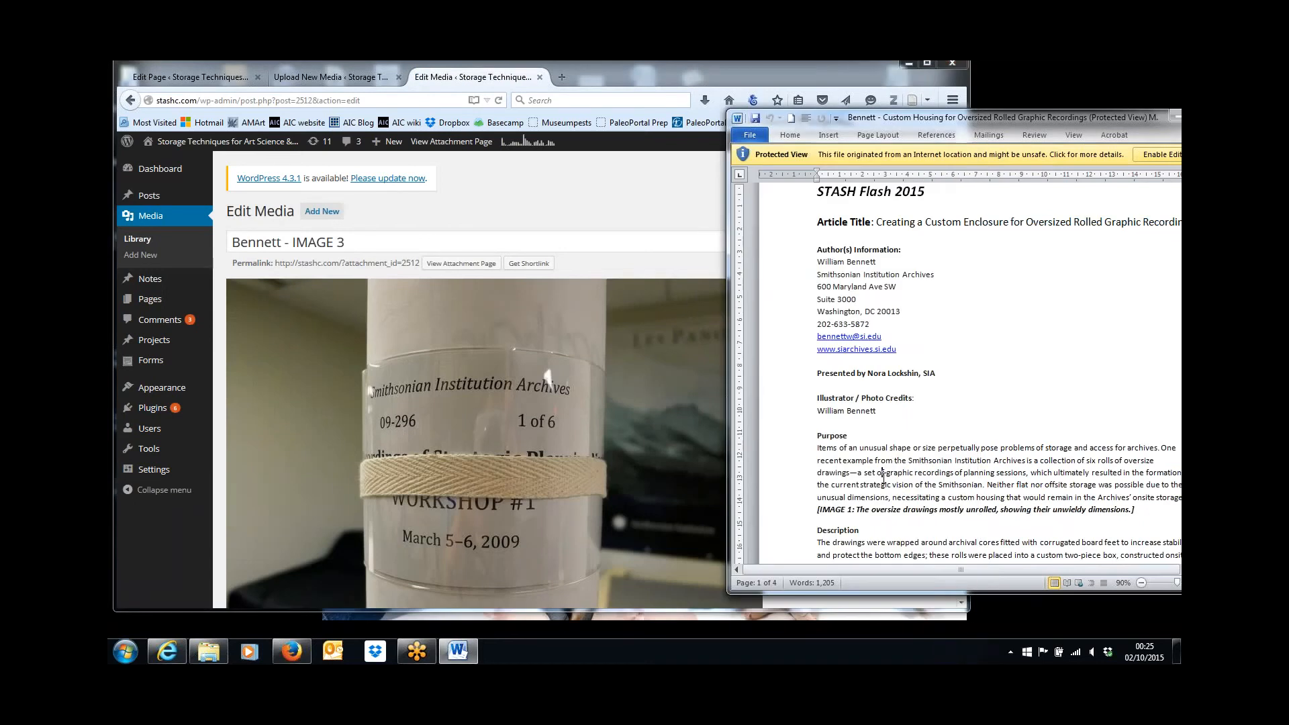
scroll(882, 482, down, 12)
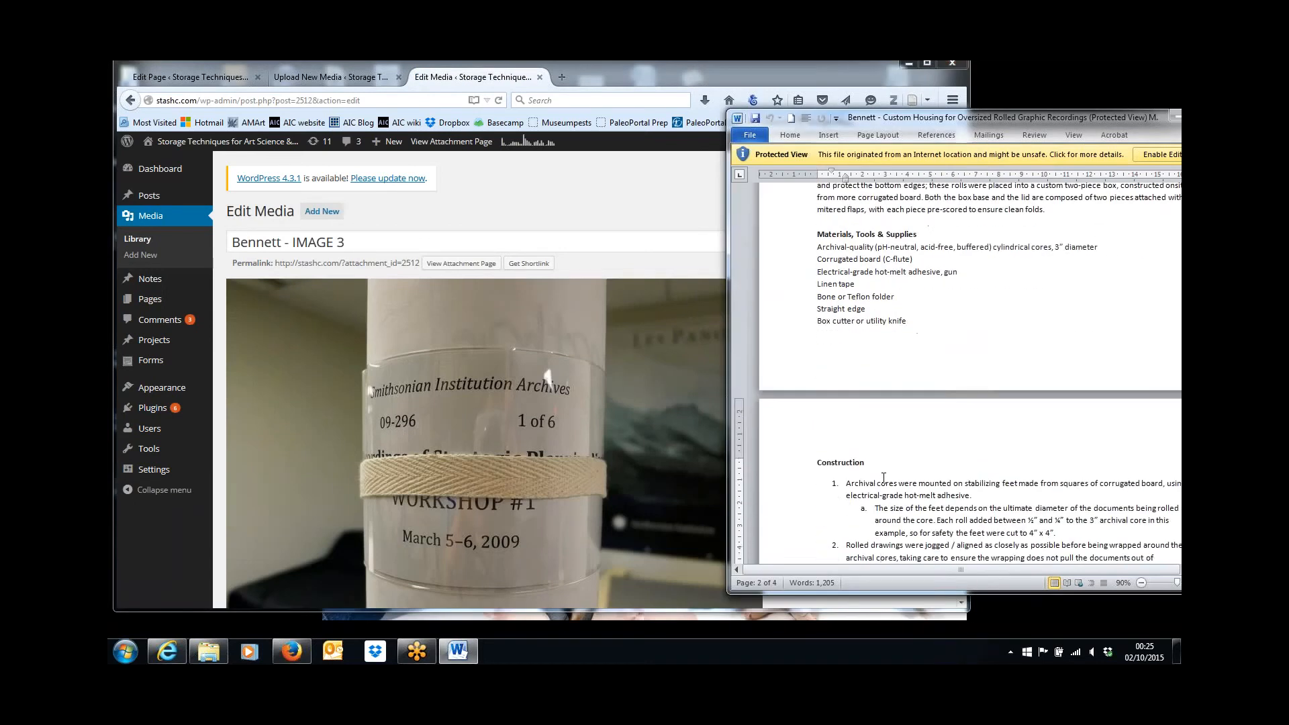
scroll(884, 481, down, 6)
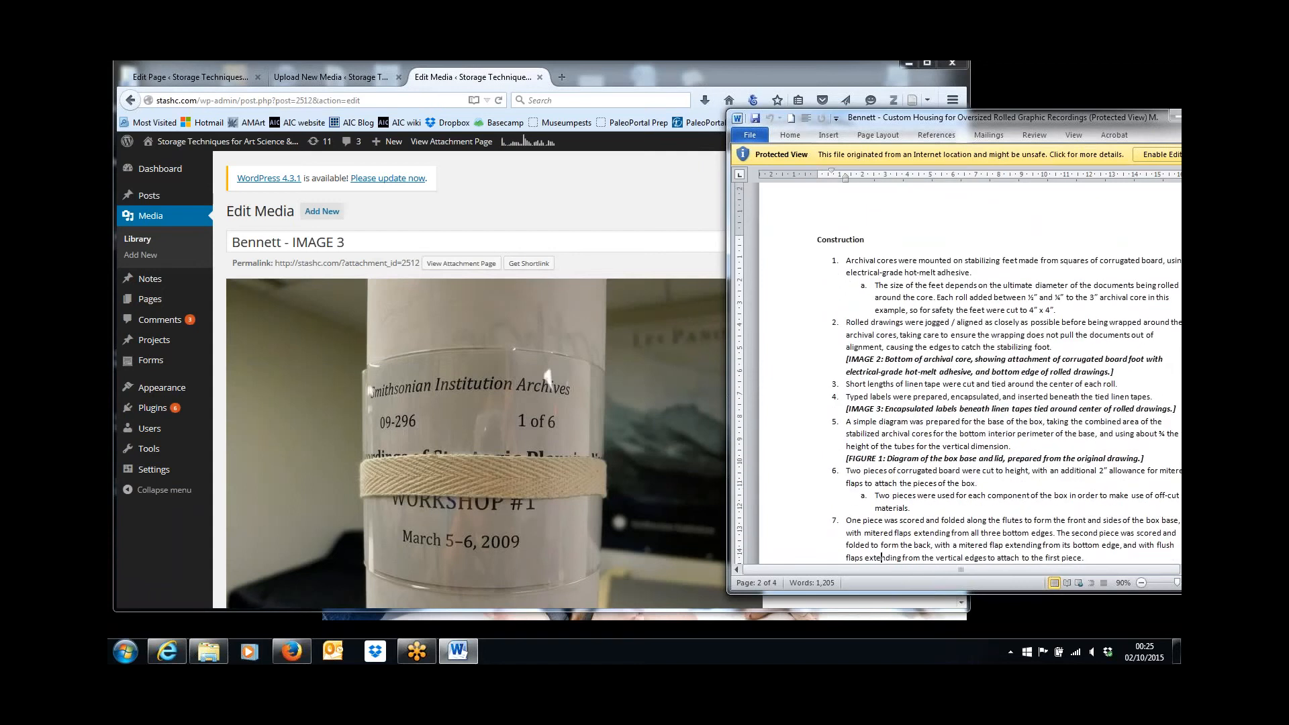
scroll(883, 558, down, 2)
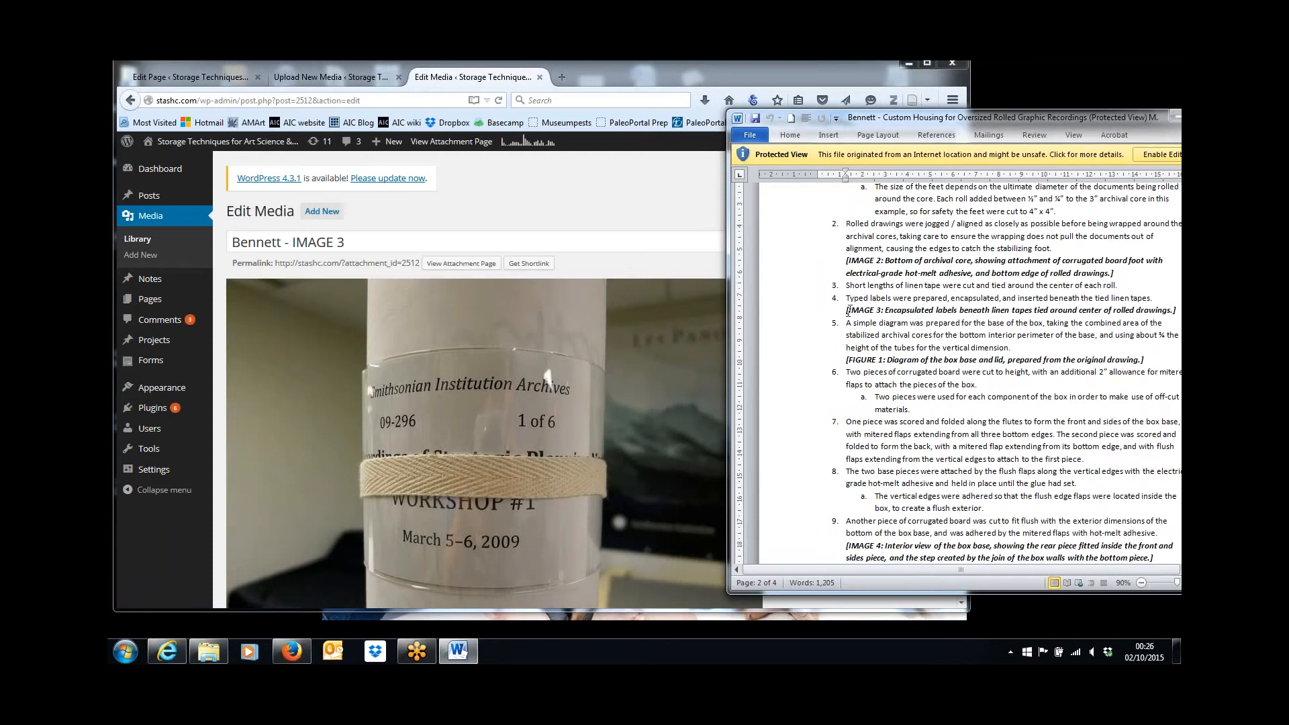
drag(862, 310, 1173, 312)
key(ctrl+c)
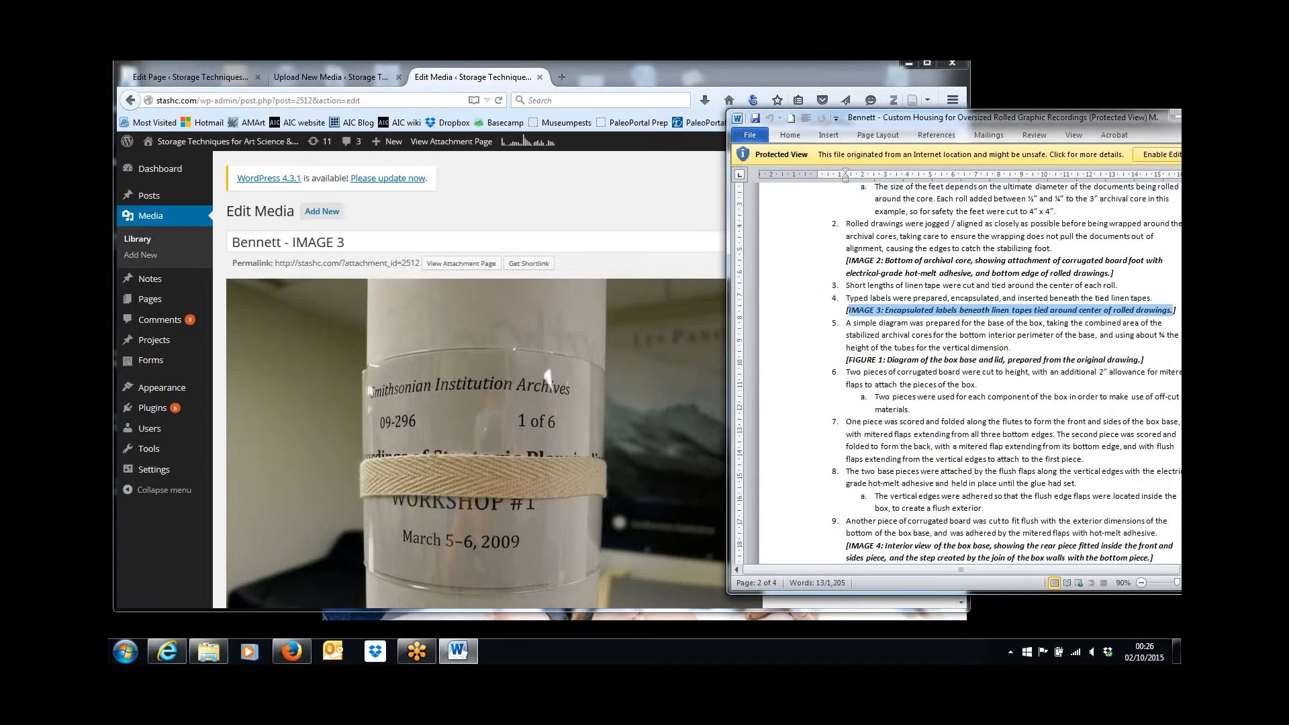
click(629, 219)
drag(960, 306, 955, 483)
click(620, 406)
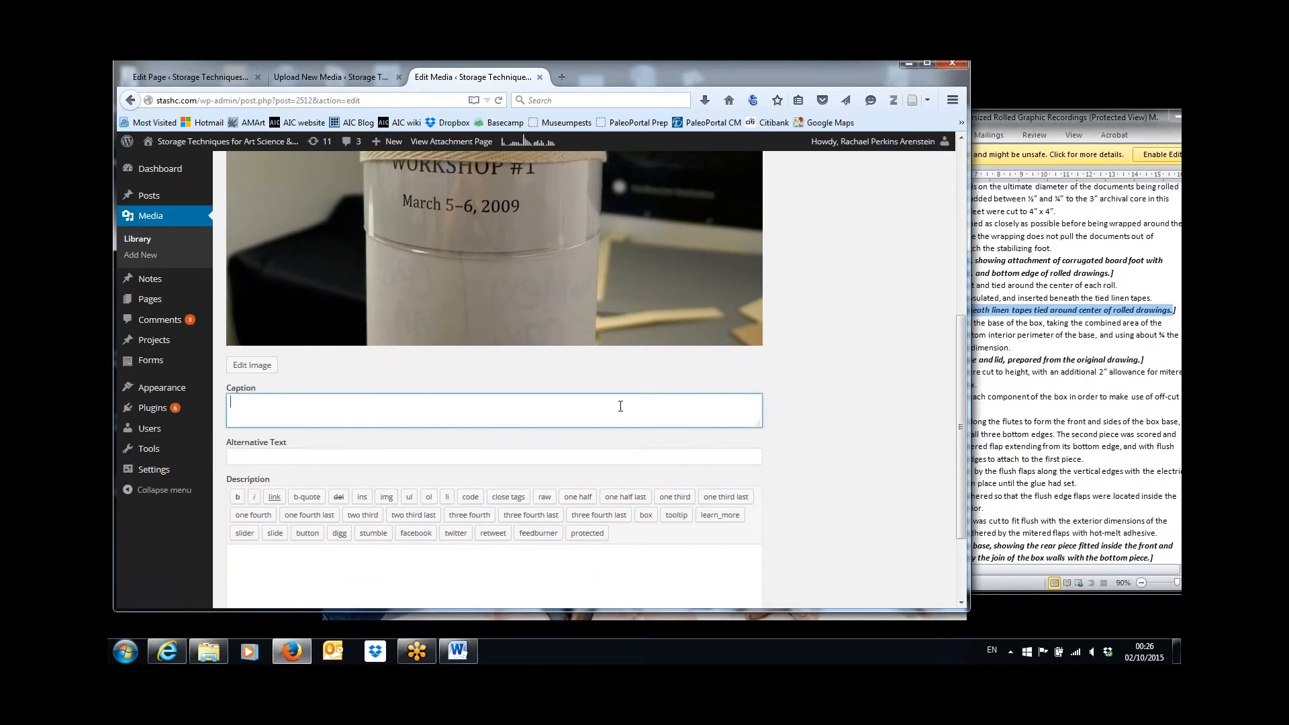
key(ctrl+v)
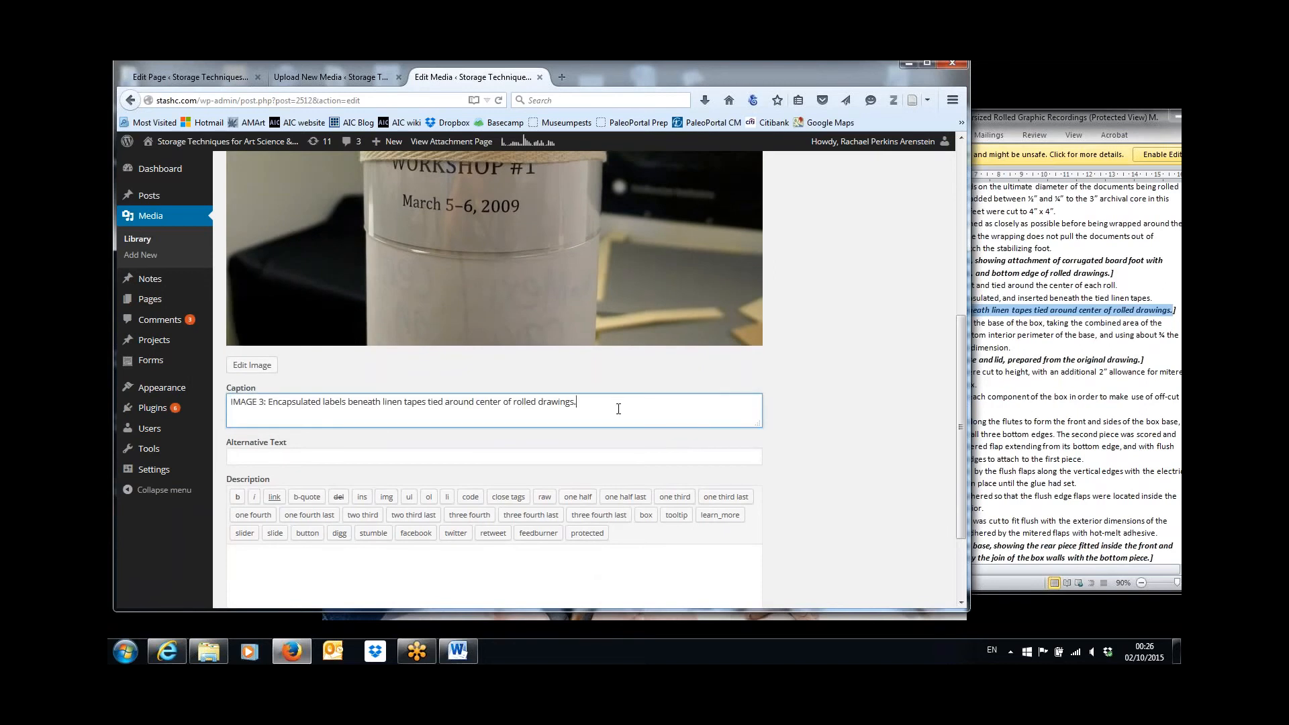
Fill IMAGE 3's description with the article title copied from the Word document, followed by the author's full name on a second line.
click(531, 589)
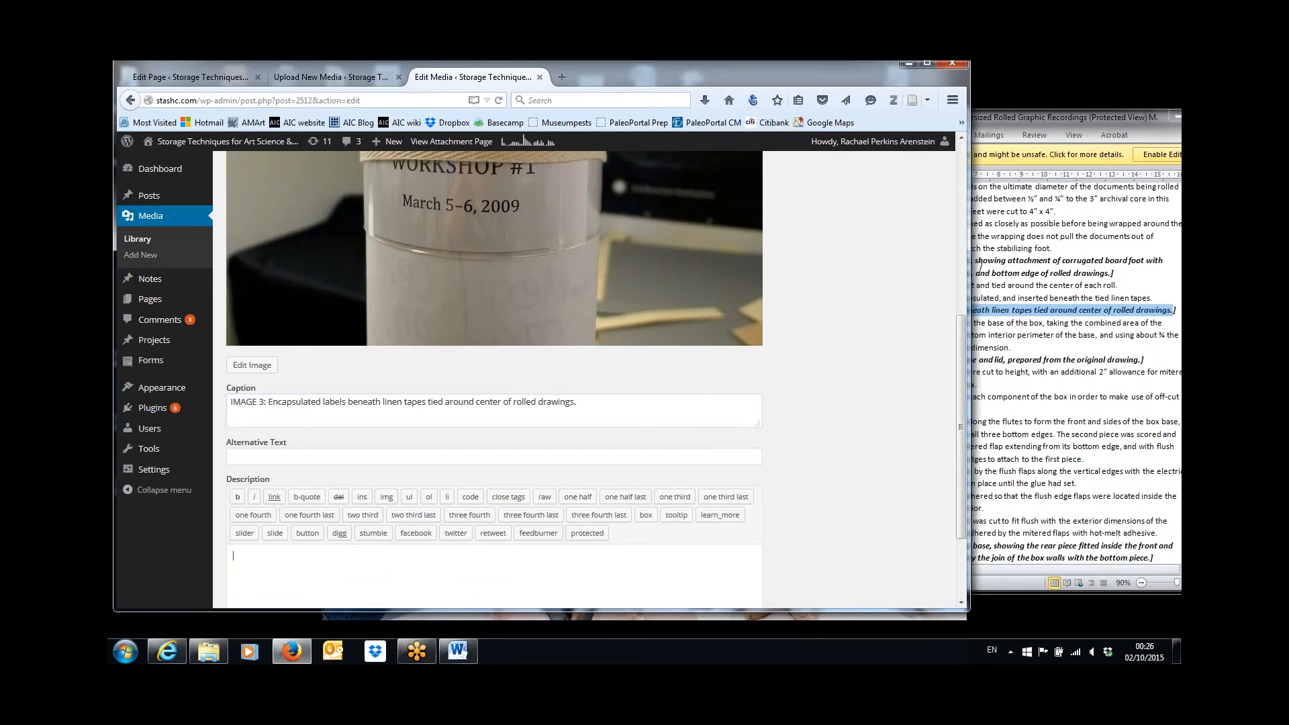
click(982, 270)
scroll(980, 267, up, 20)
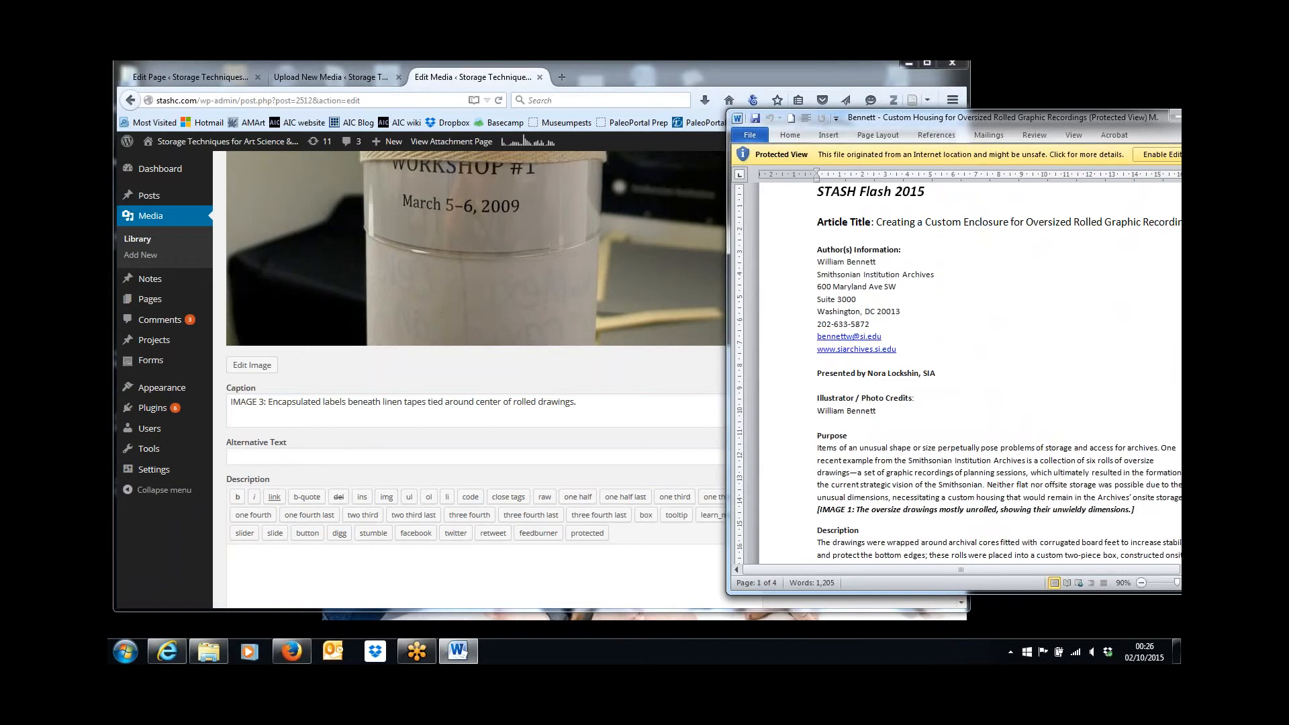
drag(876, 222, 1181, 222)
key(ctrl+c)
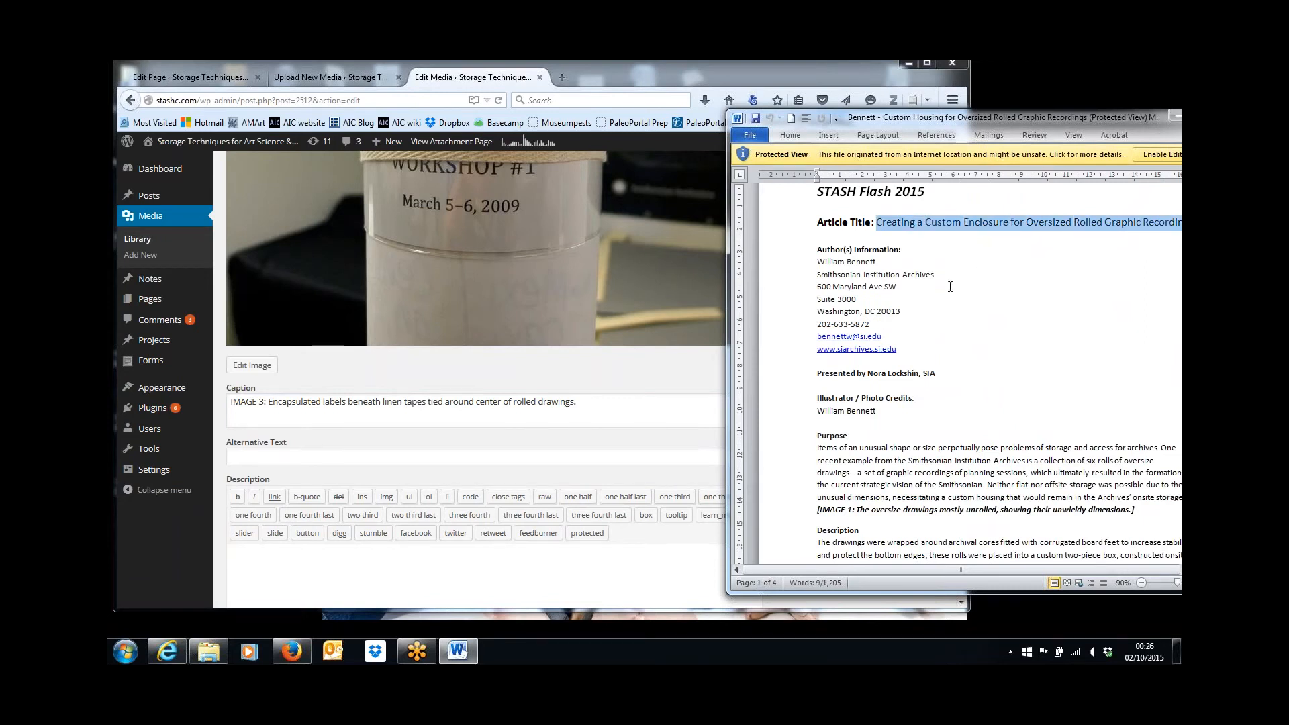
click(551, 557)
key(ctrl+v)
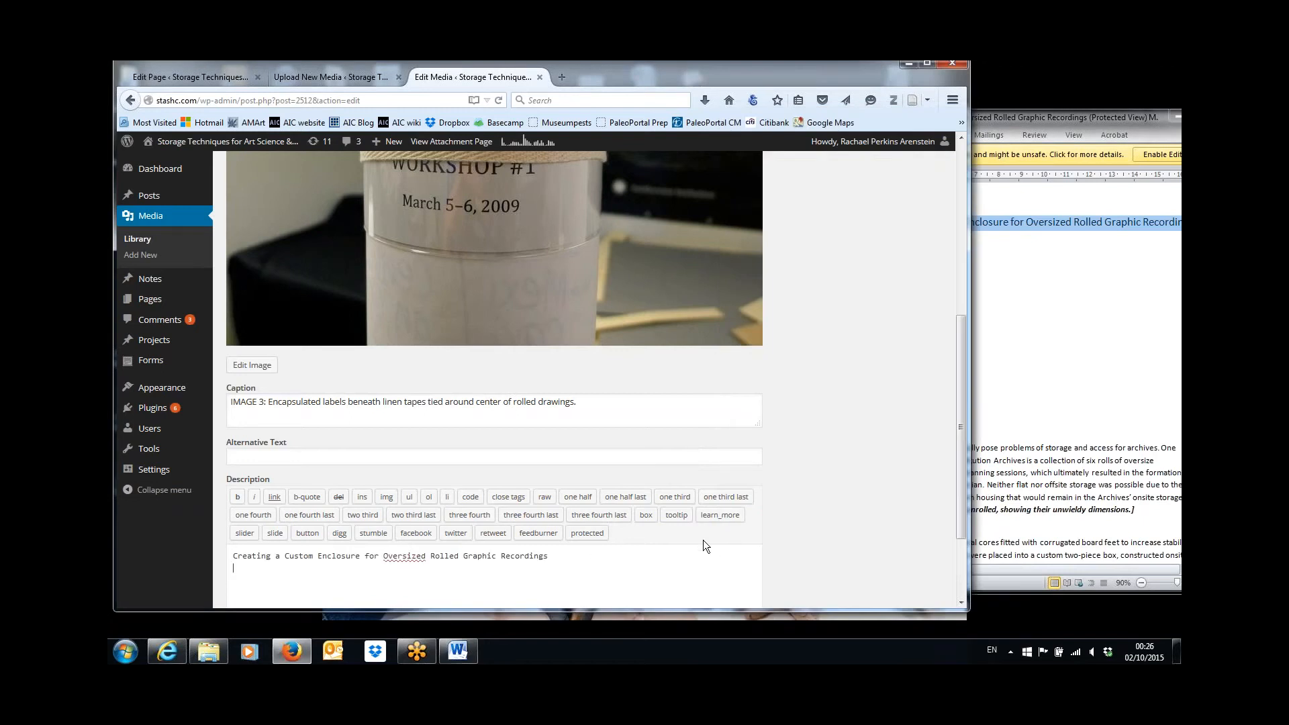
text(William Bennett)
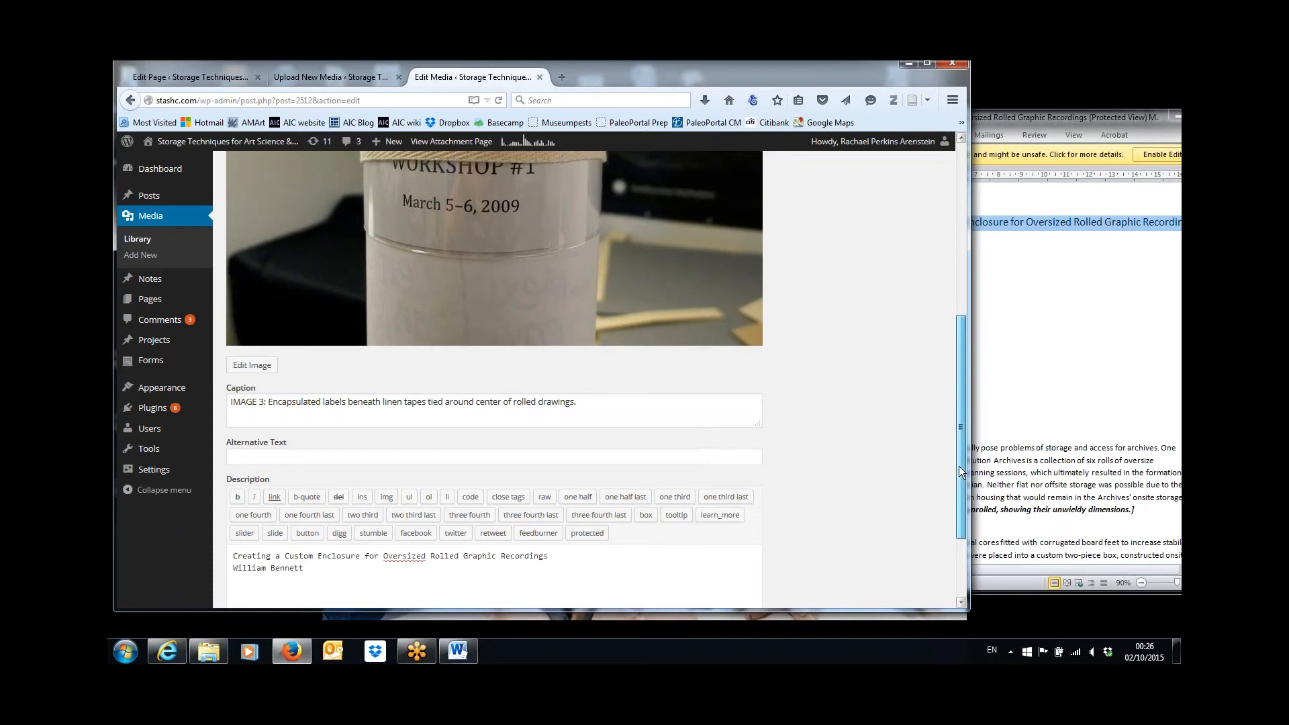
Update the IMAGE 3 media item and open IMAGE 2 from the media library for editing.
drag(959, 466, 952, 291)
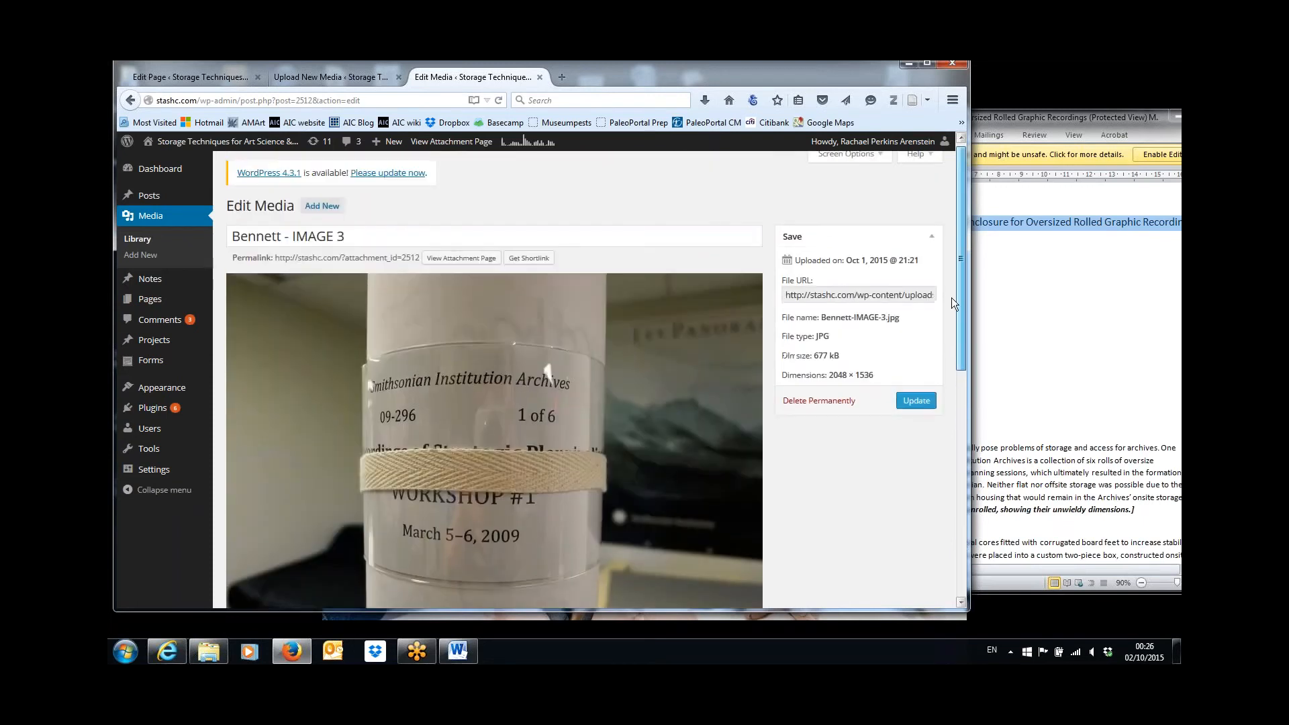
click(917, 400)
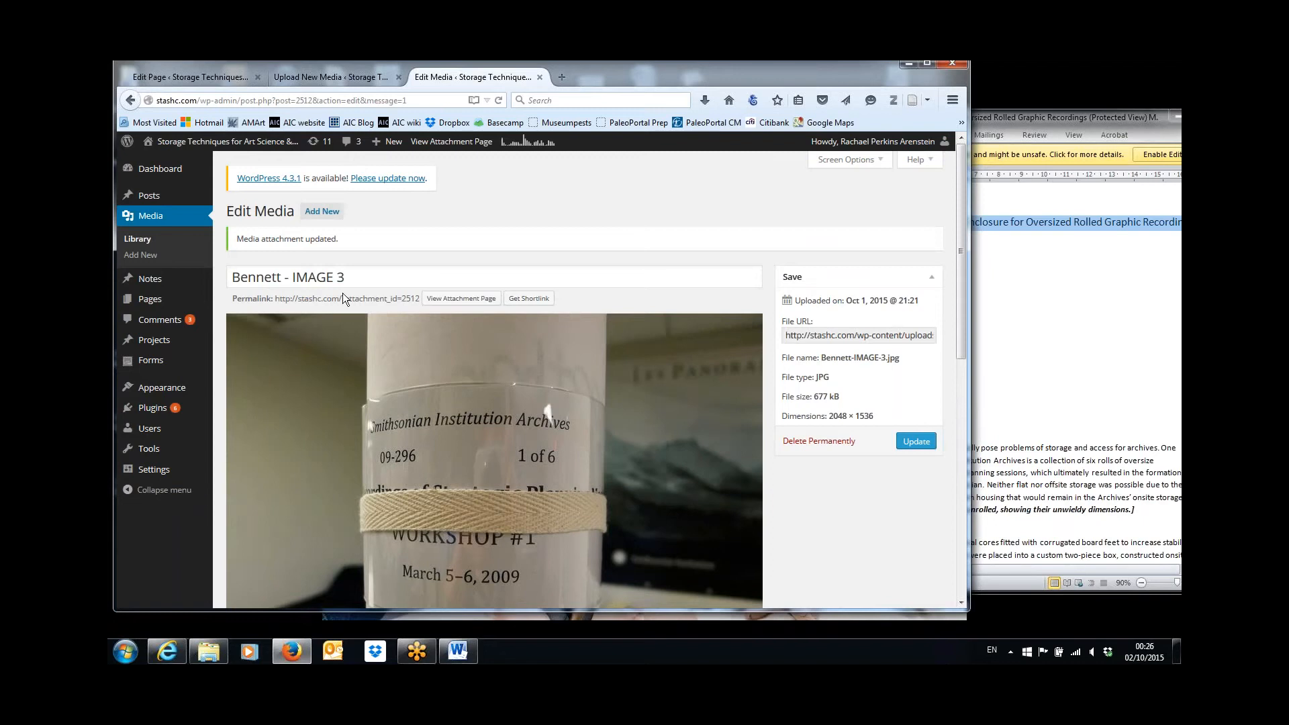
click(136, 242)
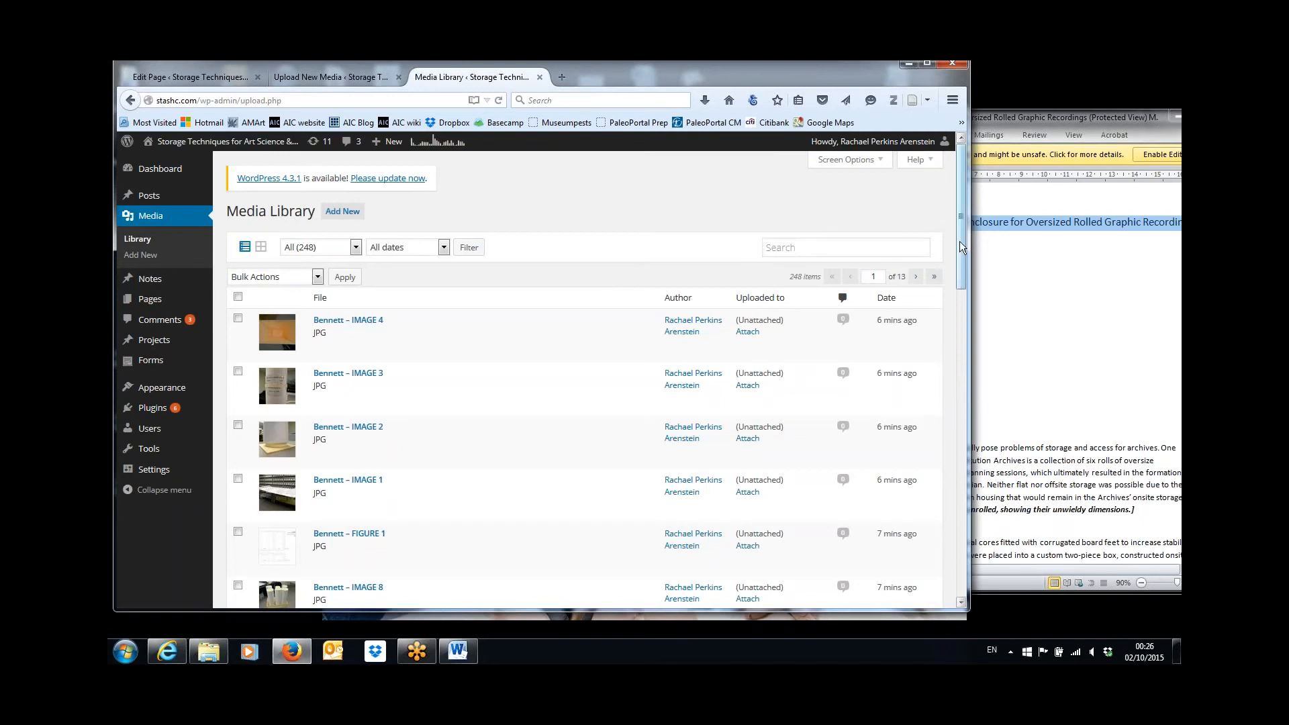
drag(959, 242, 960, 278)
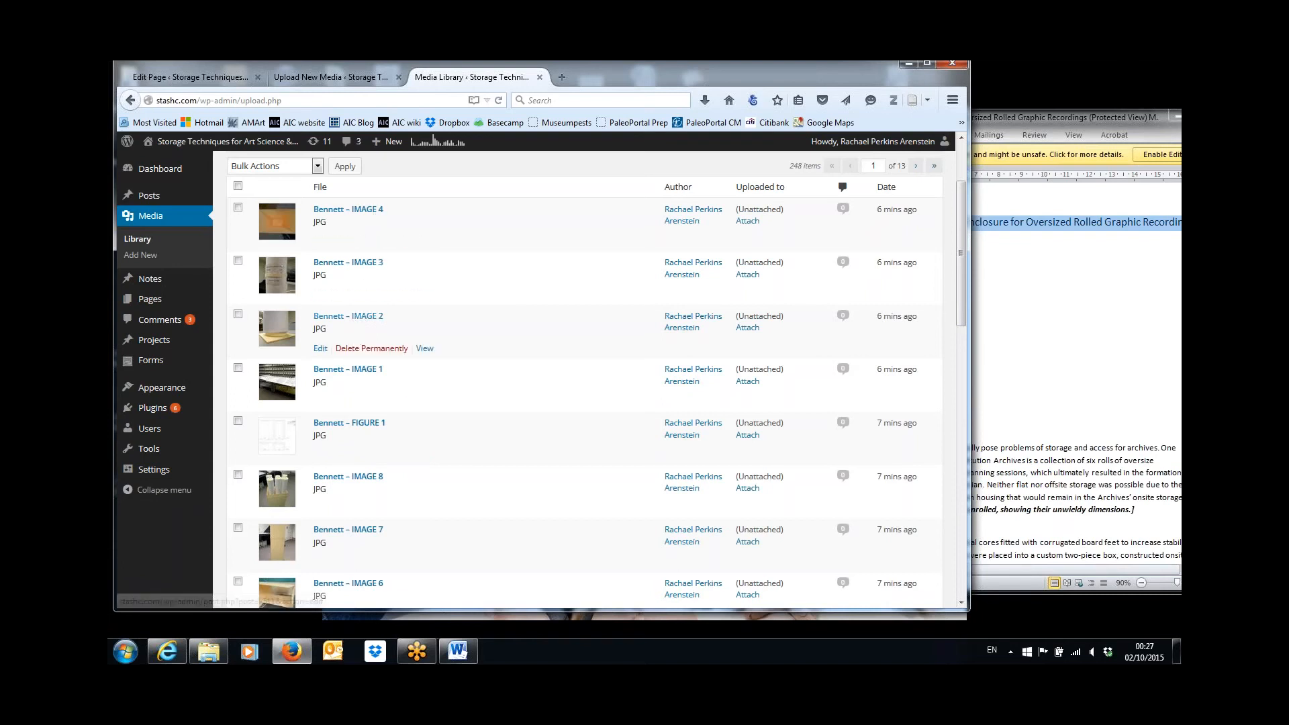
click(320, 349)
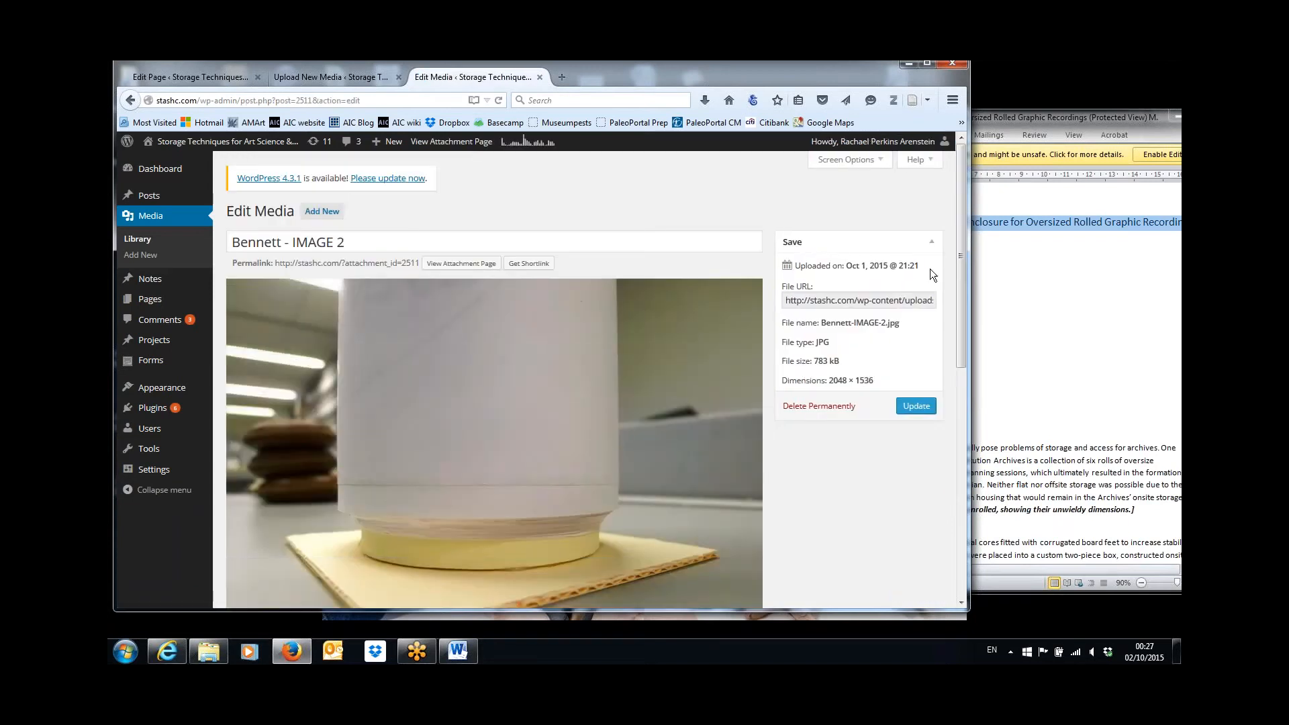
Copy the IMAGE 2 caption from the Word document into the image's caption in the browser and remove the opening bracket.
drag(960, 296, 965, 414)
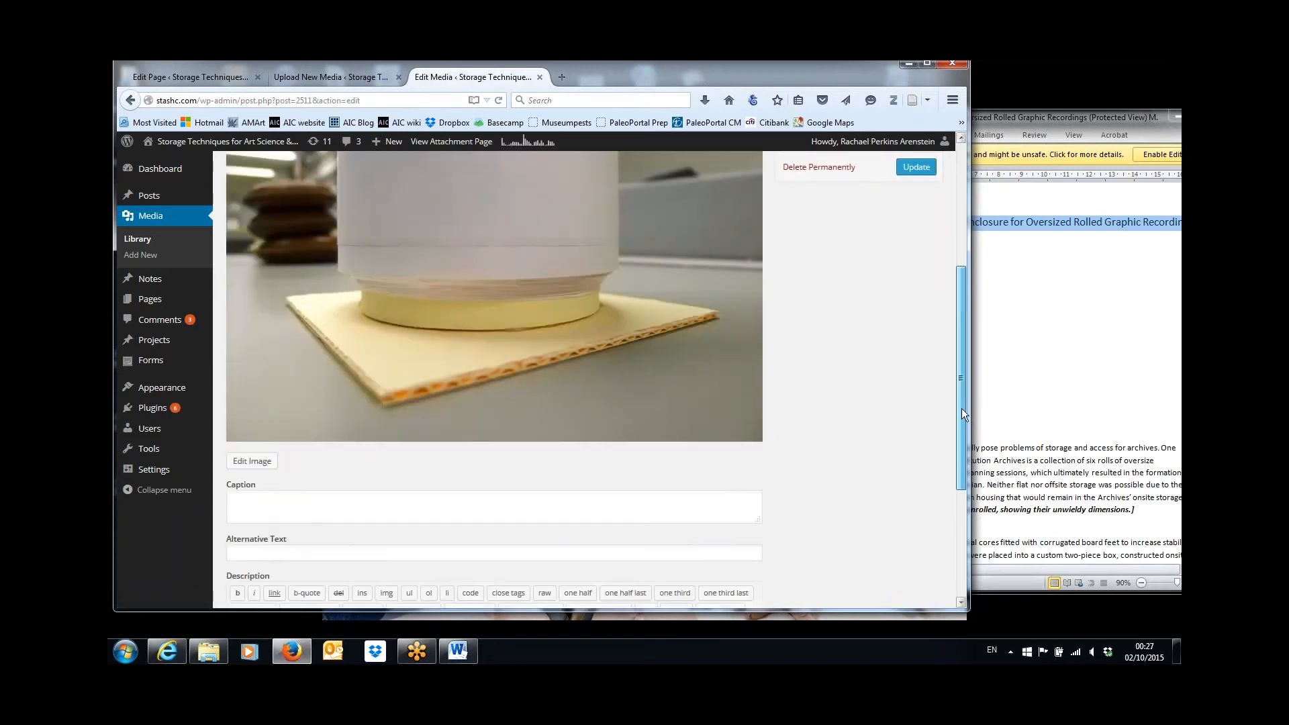
click(1053, 287)
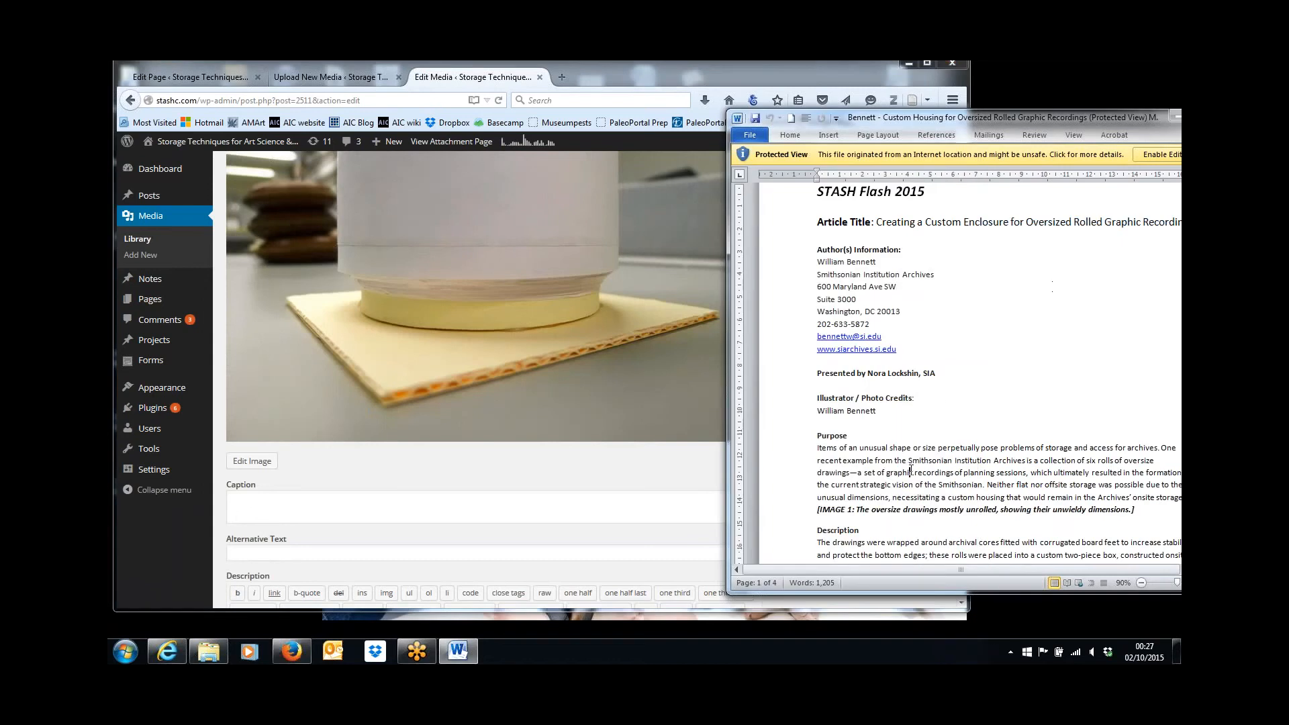
scroll(911, 470, down, 9)
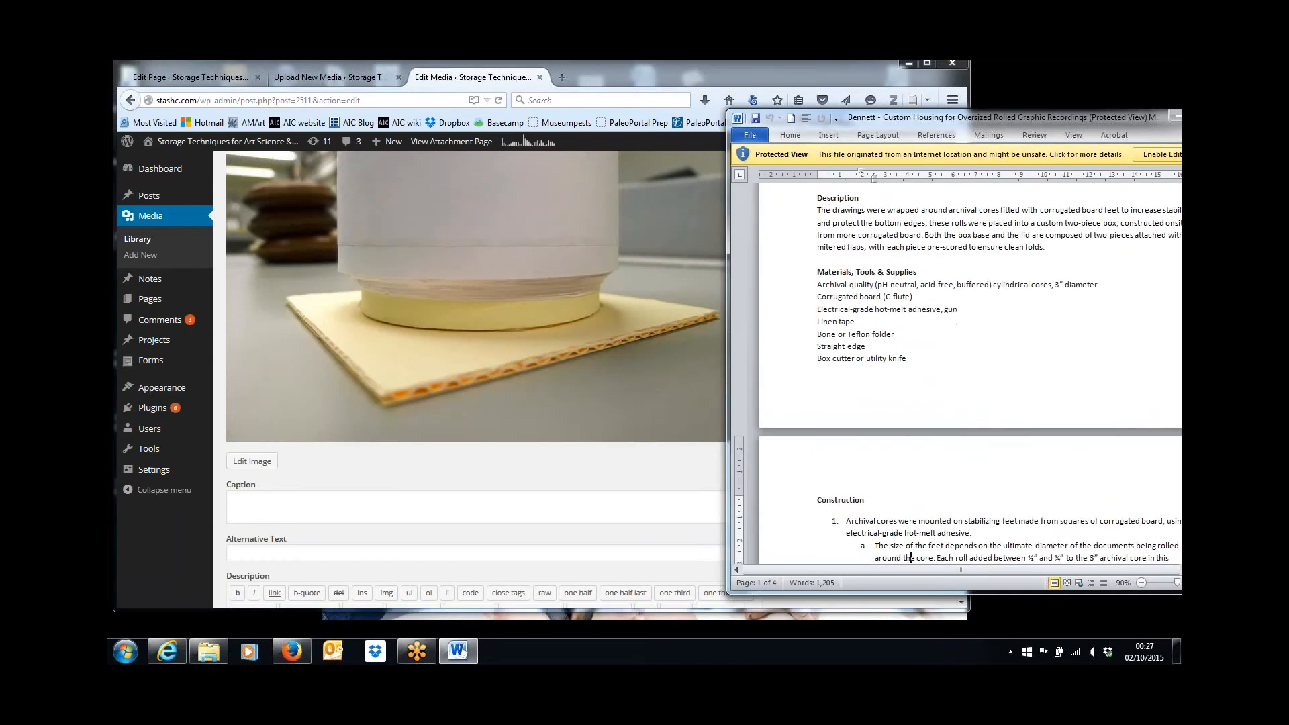
scroll(911, 559, down, 7)
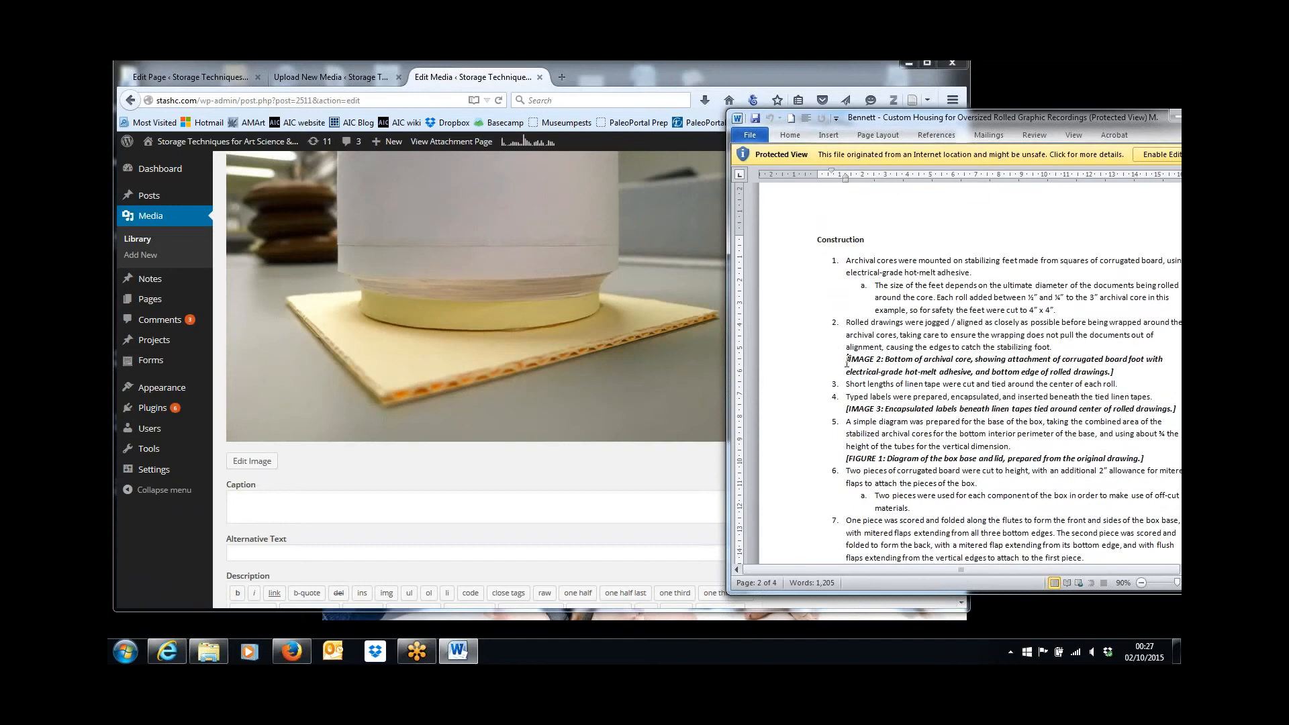
drag(846, 361, 1113, 371)
key(ctrl+c)
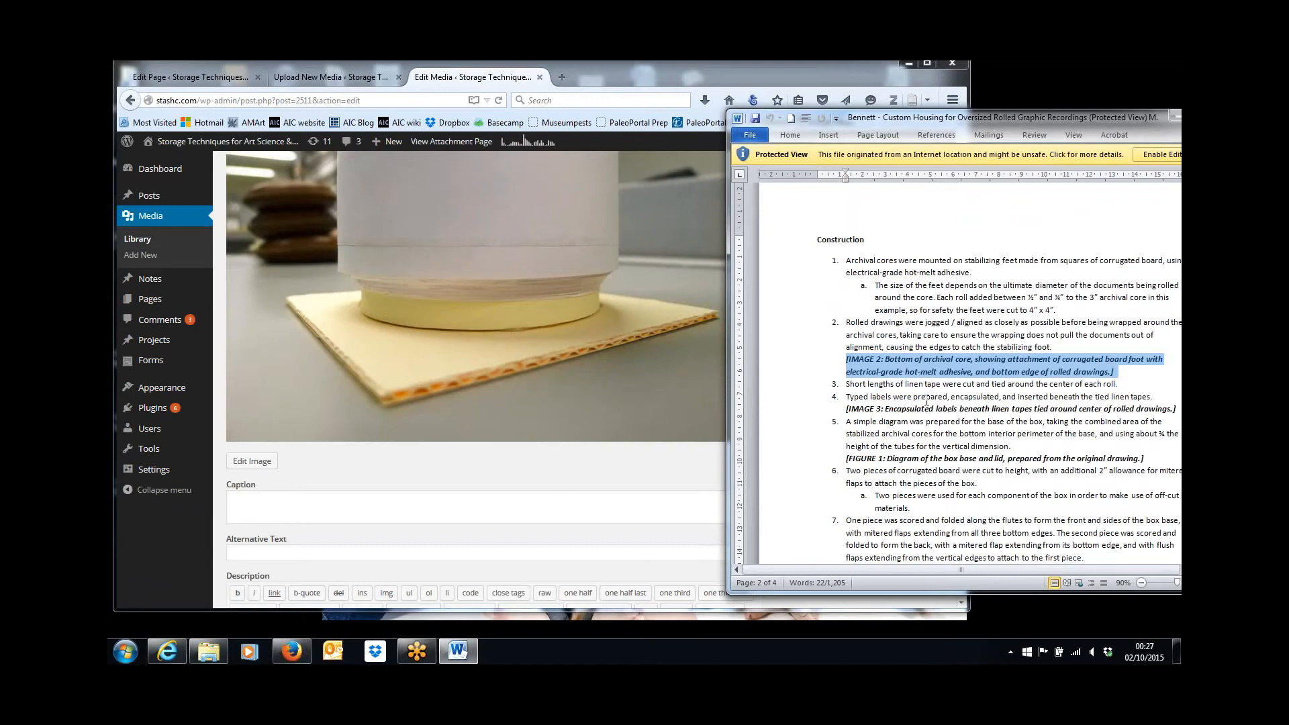
click(612, 507)
key(ctrl+v)
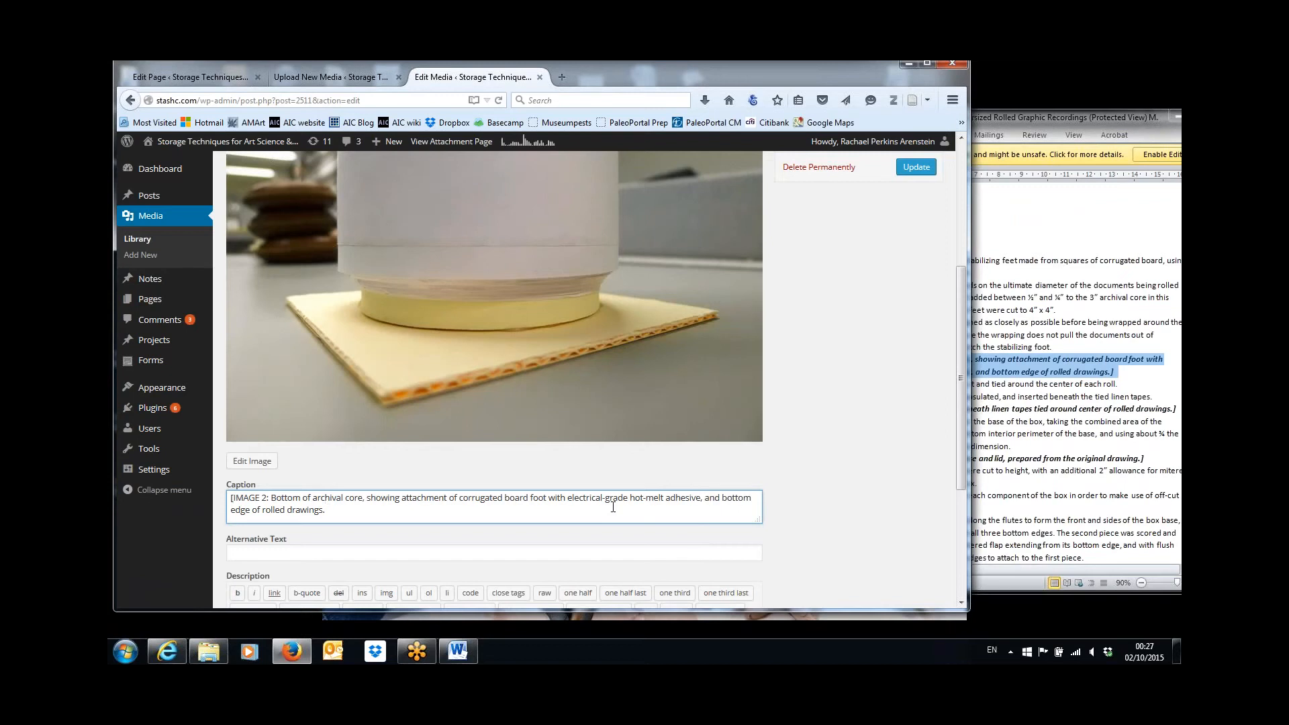
key(ctrl+Home)
key(Delete)
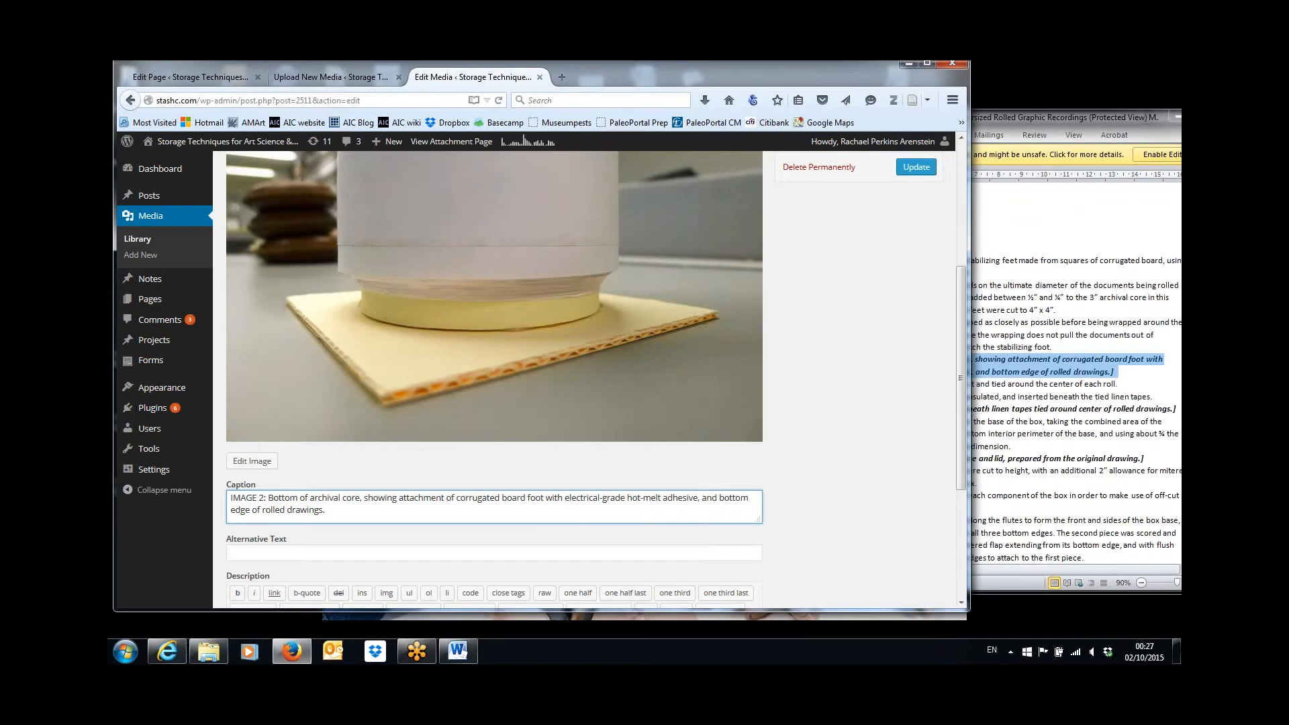
Copy the article title from the start of the Word document and paste it as IMAGE 2's description in the browser.
scroll(965, 490, down, 2)
click(658, 516)
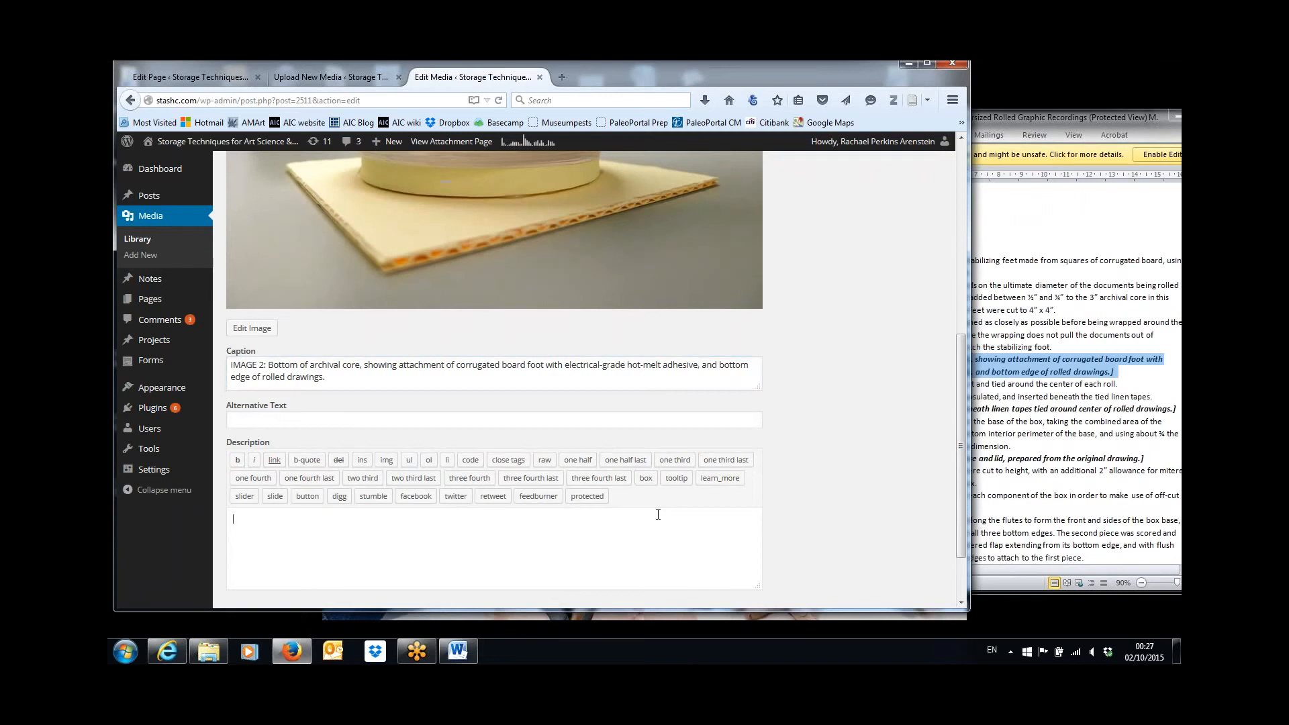
click(1026, 329)
key(Up)
key(Up)
key(Up)
key(Up)
key(Up)
key(Up)
key(Up)
key(Up)
key(Up)
key(Up)
key(Up)
key(Up)
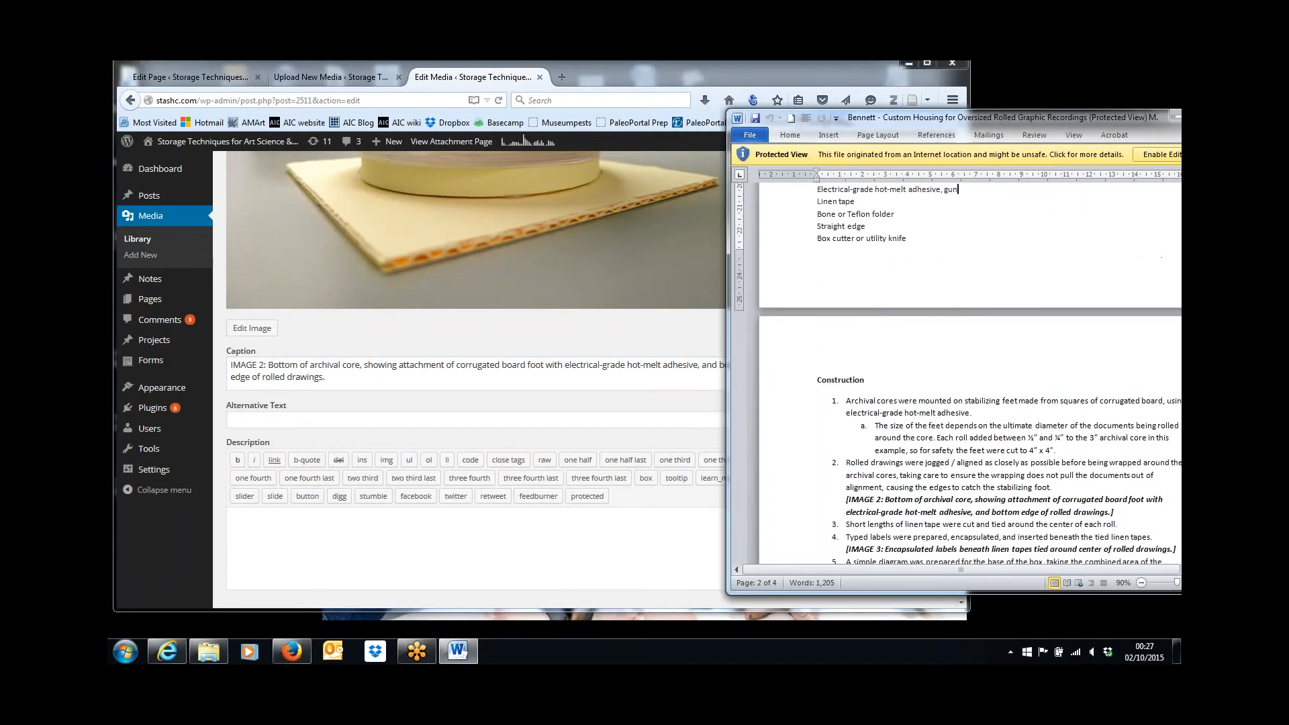
key(Up)
key(Up)
key(Up)
key(Up)
key(Up)
key(Up)
key(Up)
key(Up)
key(Up)
key(Up)
key(Up)
key(Up)
key(Up)
key(Up)
key(Up)
key(Up)
key(Up)
key(Up)
key(Up)
key(Up)
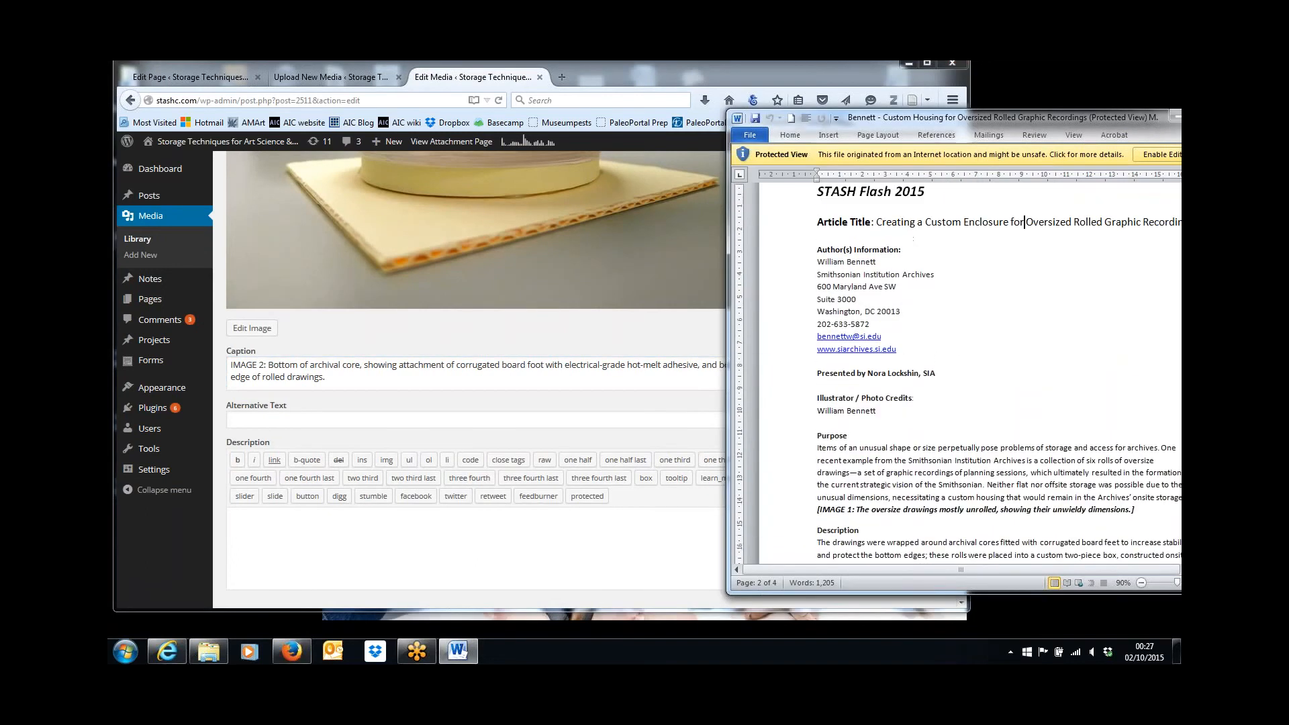
key(shift+End)
key(ctrl+c)
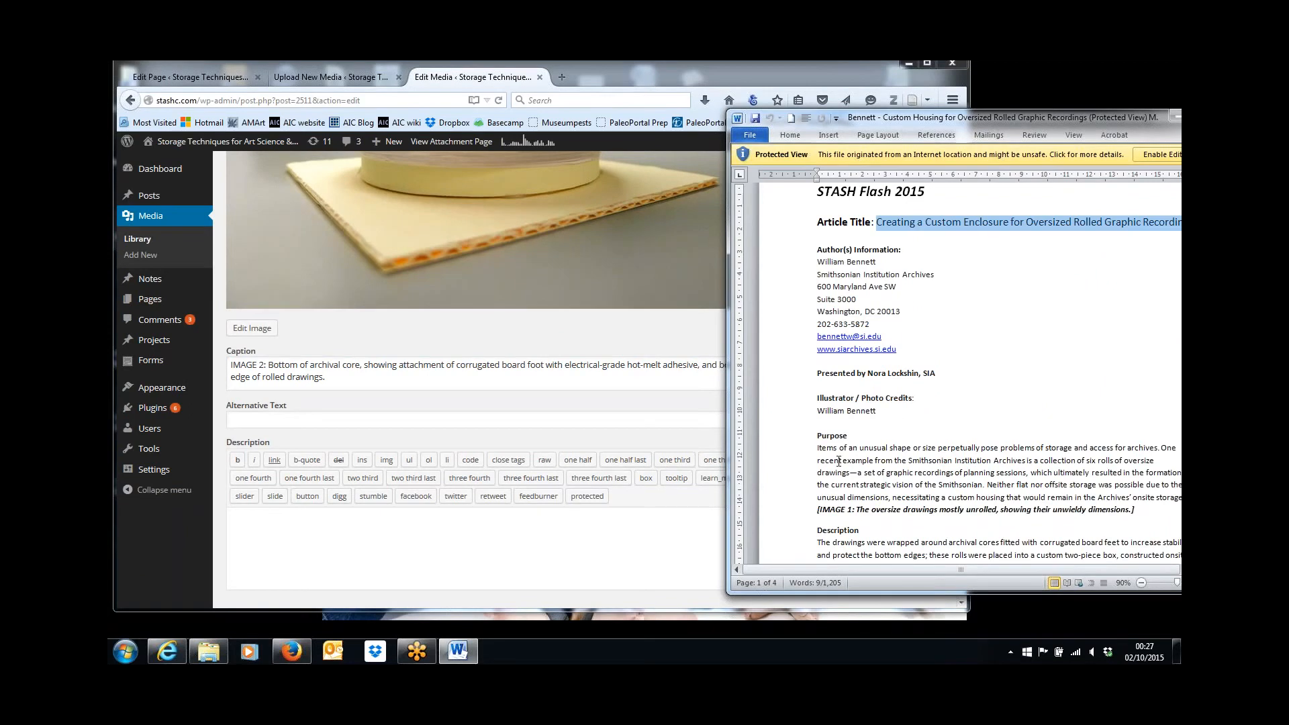
key(alt+Tab)
key(ctrl+v)
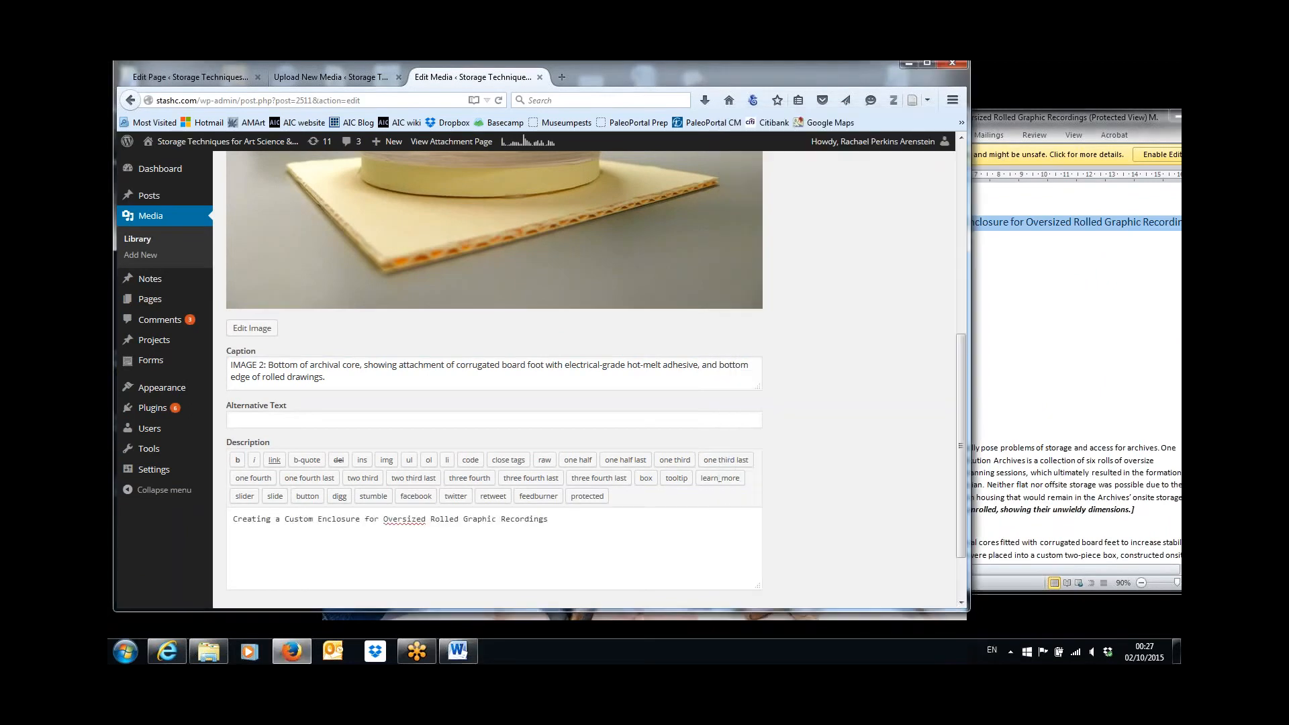
Add the article author's full name on a second line of IMAGE 2's description and update the media item.
key(Return)
text(Wilia)
key(BackSpace)
key(BackSpace)
key(BackSpace)
text(lliam Bennett)
drag(962, 444, 962, 249)
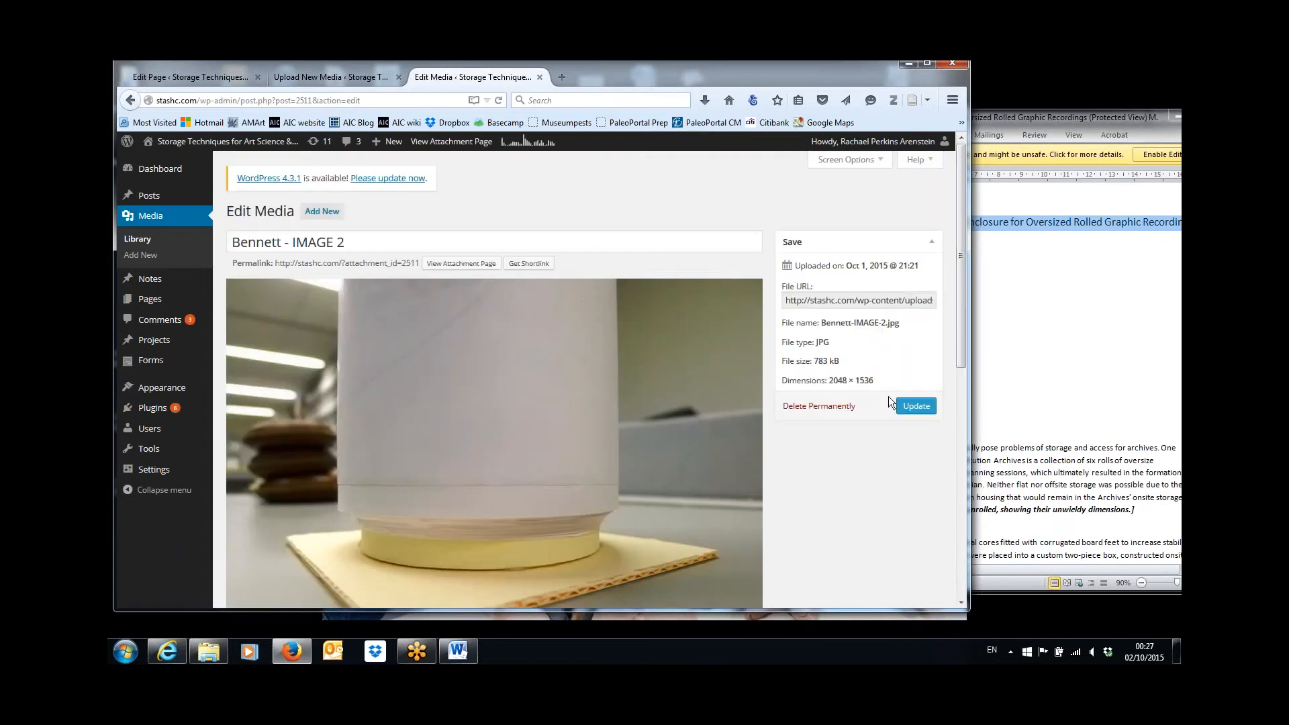
click(931, 405)
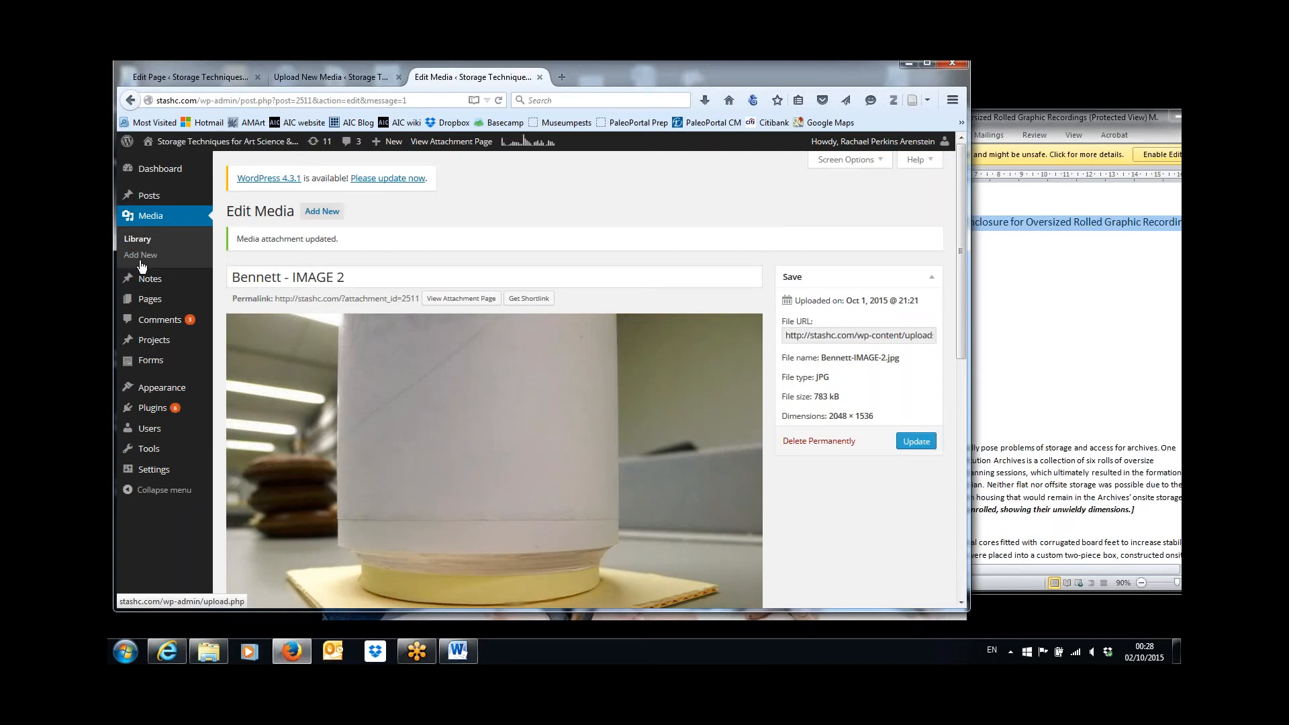
Open the draft page "Creating a Custom Enclosure for Oversized Rolled Graphic Recordings" for editing, and switch to the Word document.
click(152, 300)
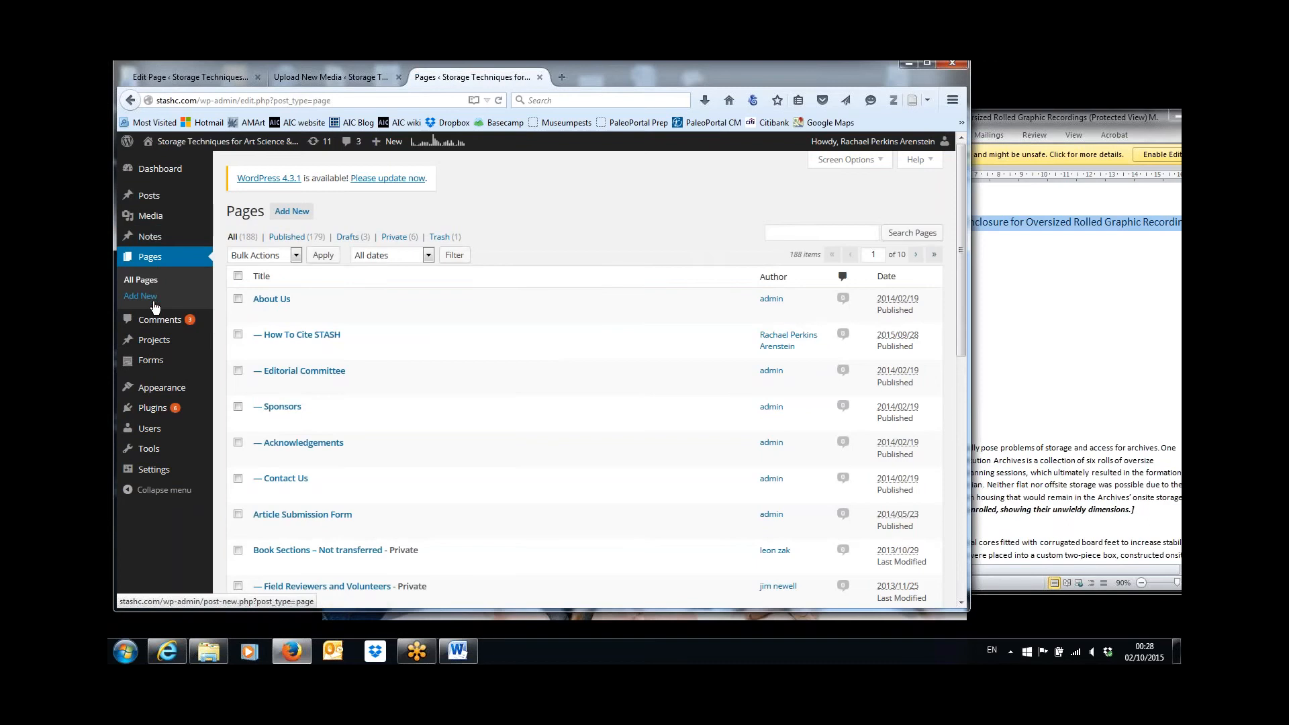
click(349, 238)
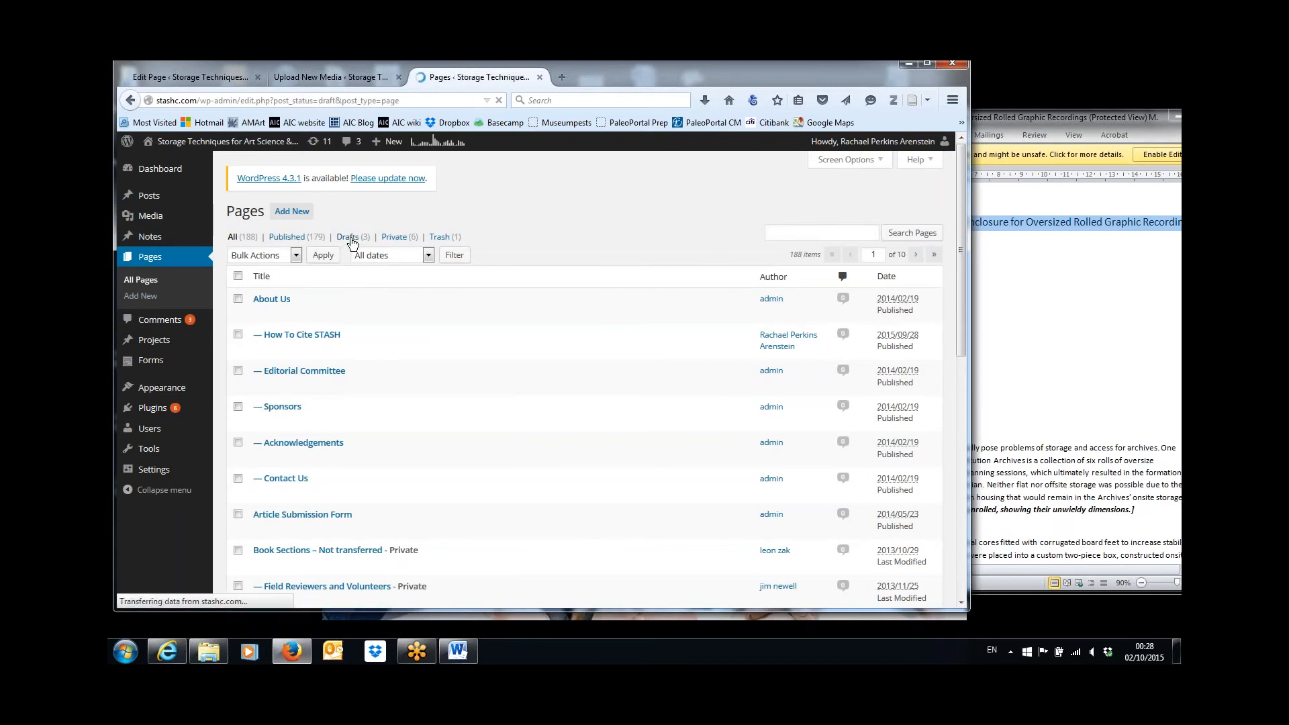
click(318, 300)
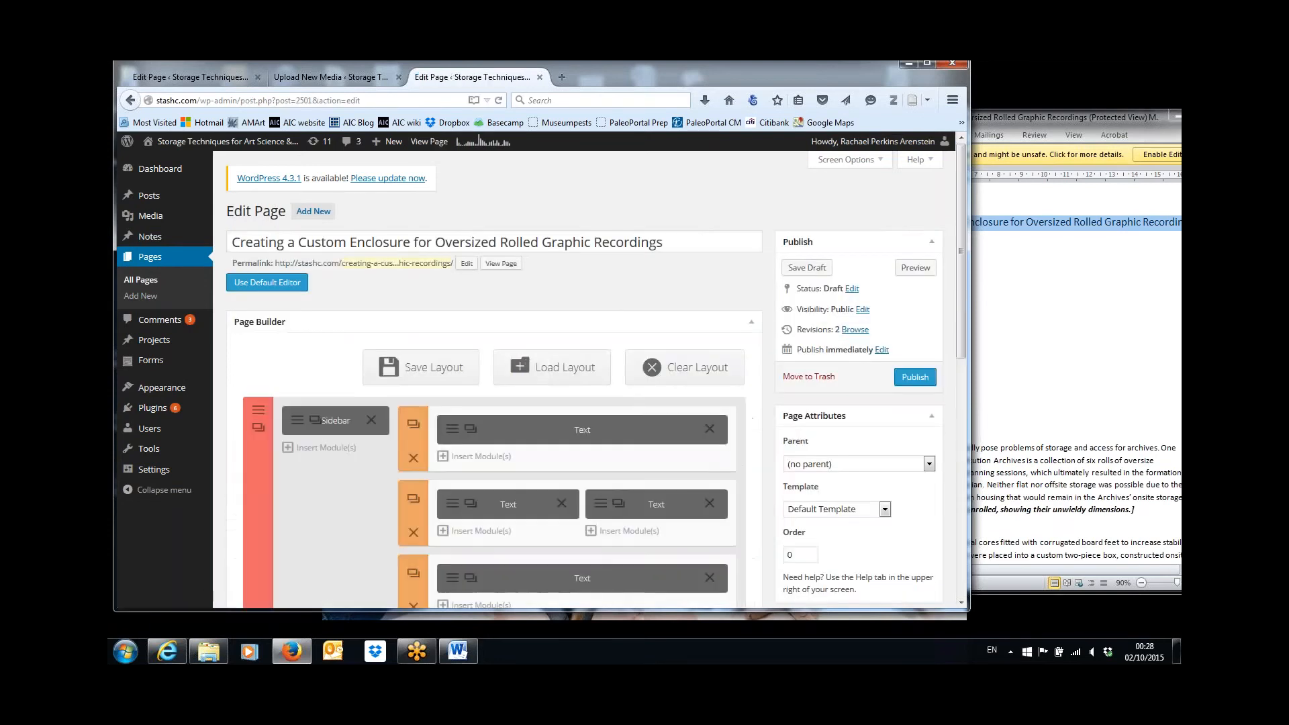
click(1048, 284)
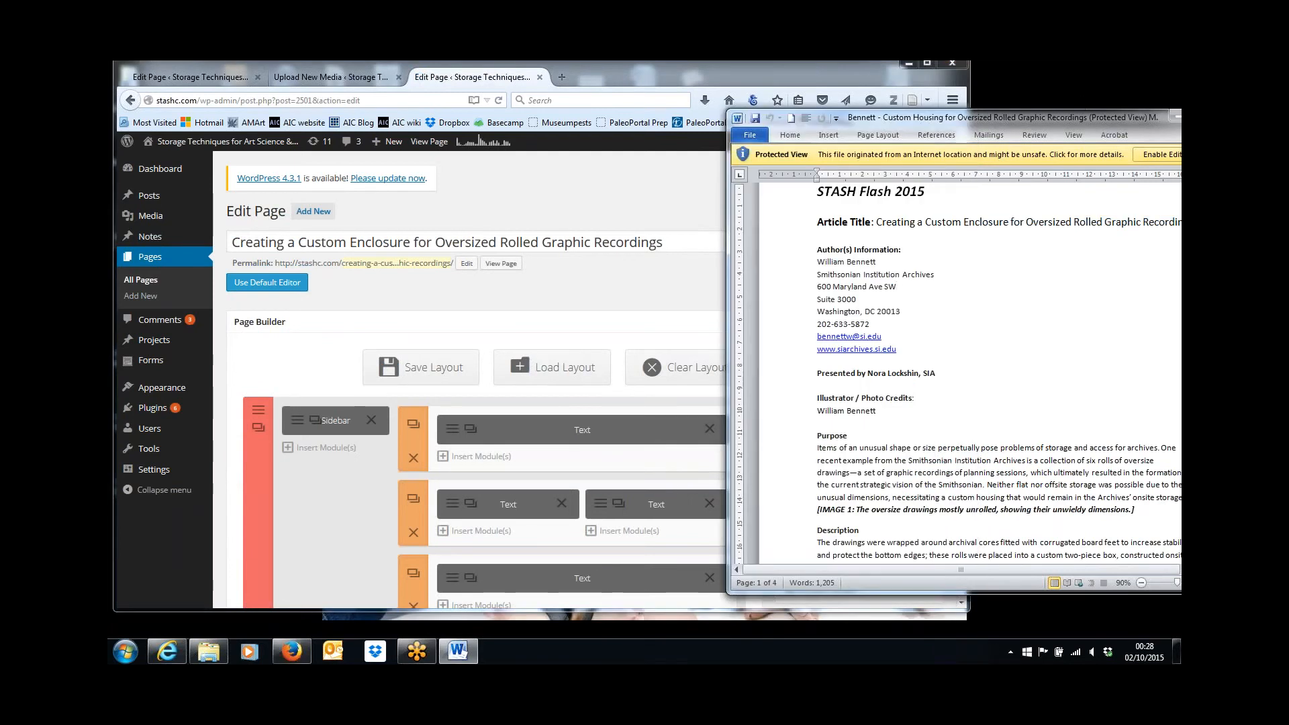
Move the Word window aside, return to the browser page editor, and open the text module containing the Purpose section.
drag(1089, 122, 895, 91)
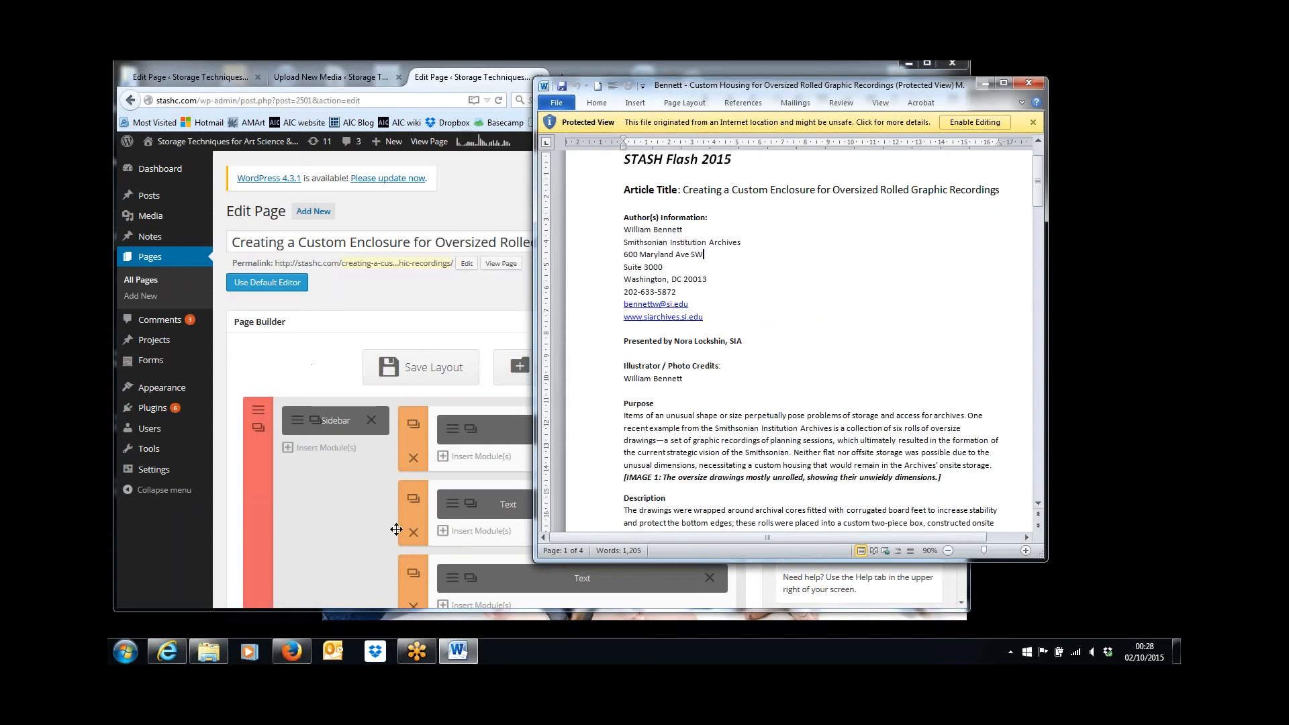
click(343, 381)
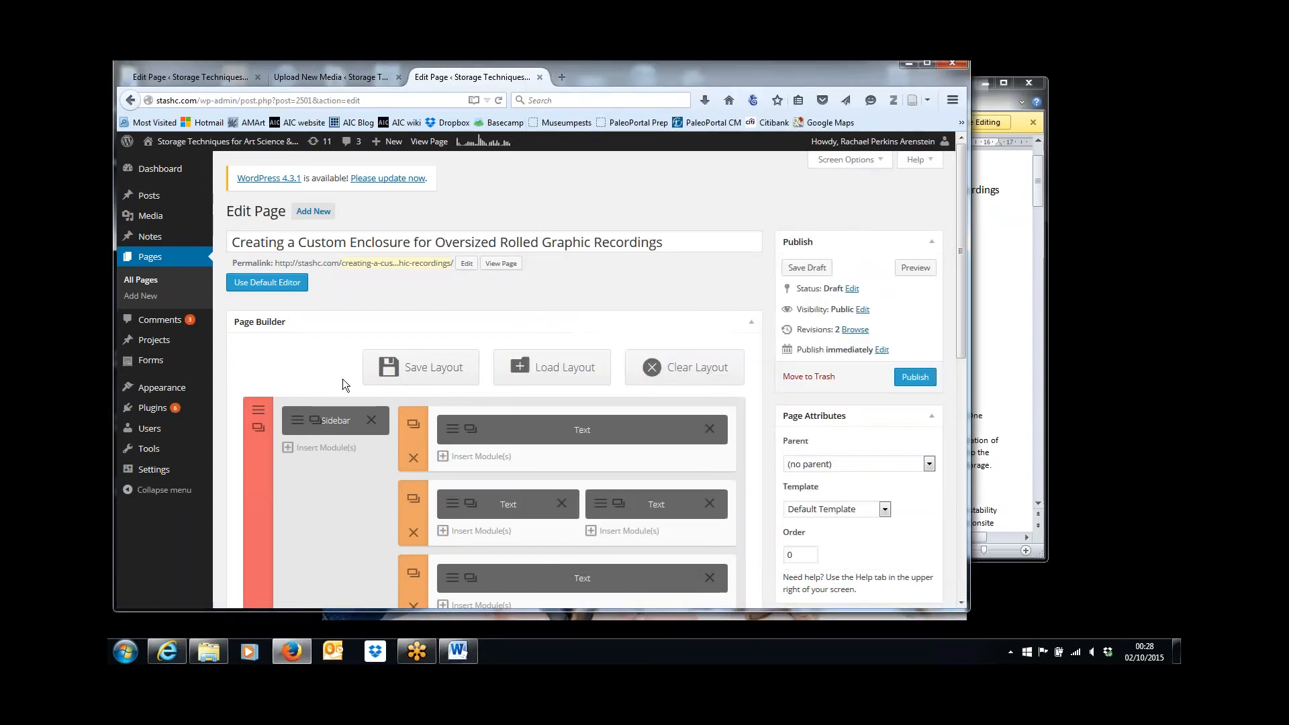
click(453, 508)
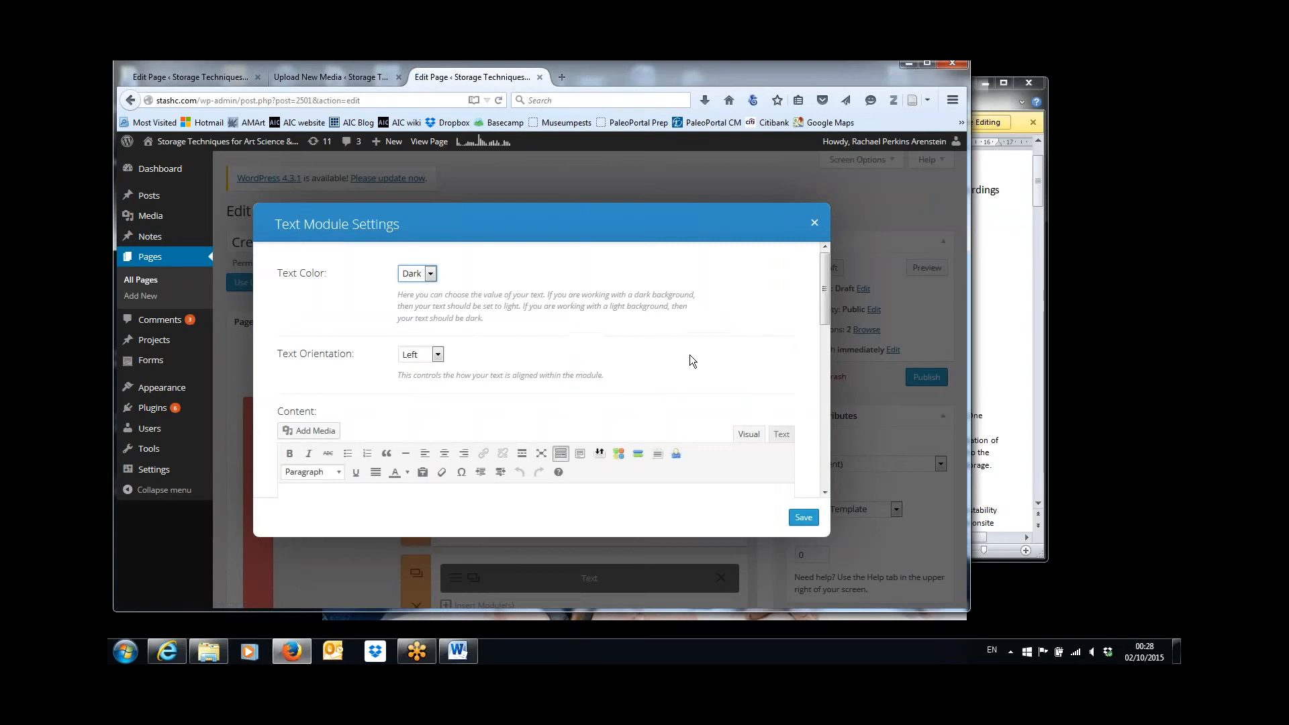
drag(823, 298, 824, 336)
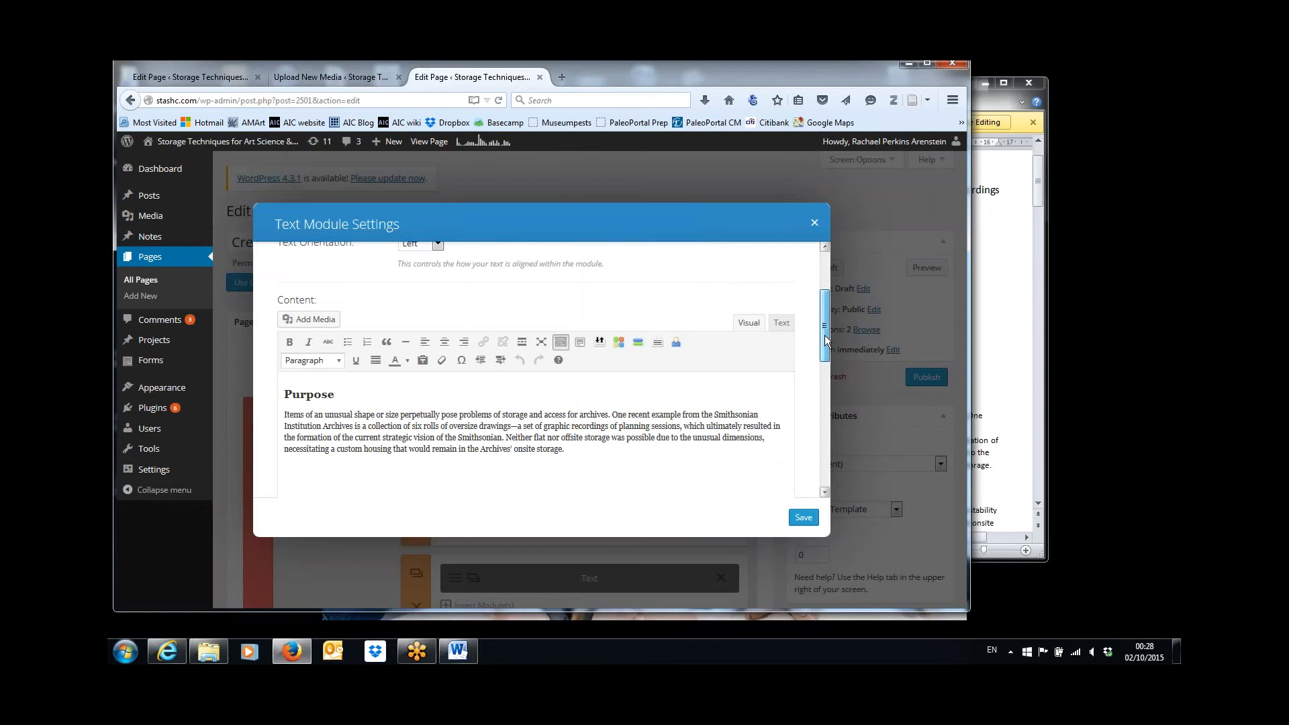
mouse_move(824, 336)
mouse_down()
mouse_move(824, 318)
mouse_move(824, 333)
mouse_up()
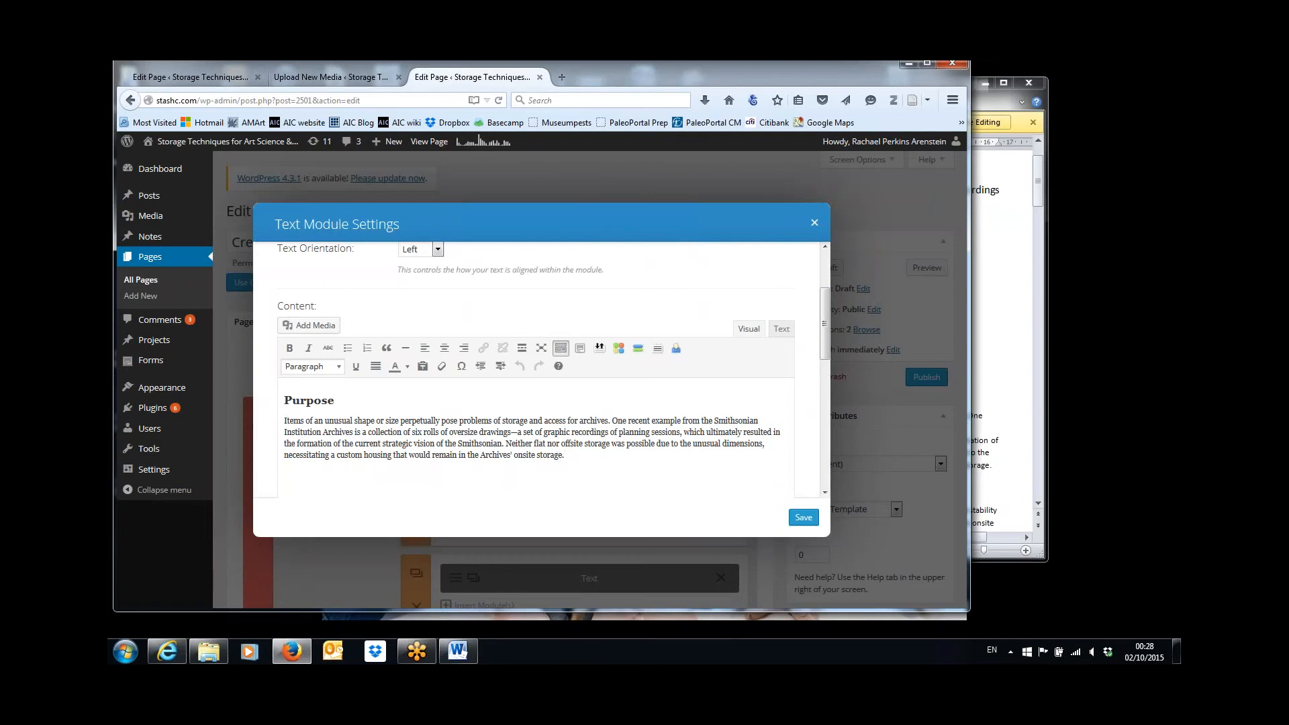
Insert Bennett-IMAGE-1.jpg from the media library into the Purpose text module.
click(320, 327)
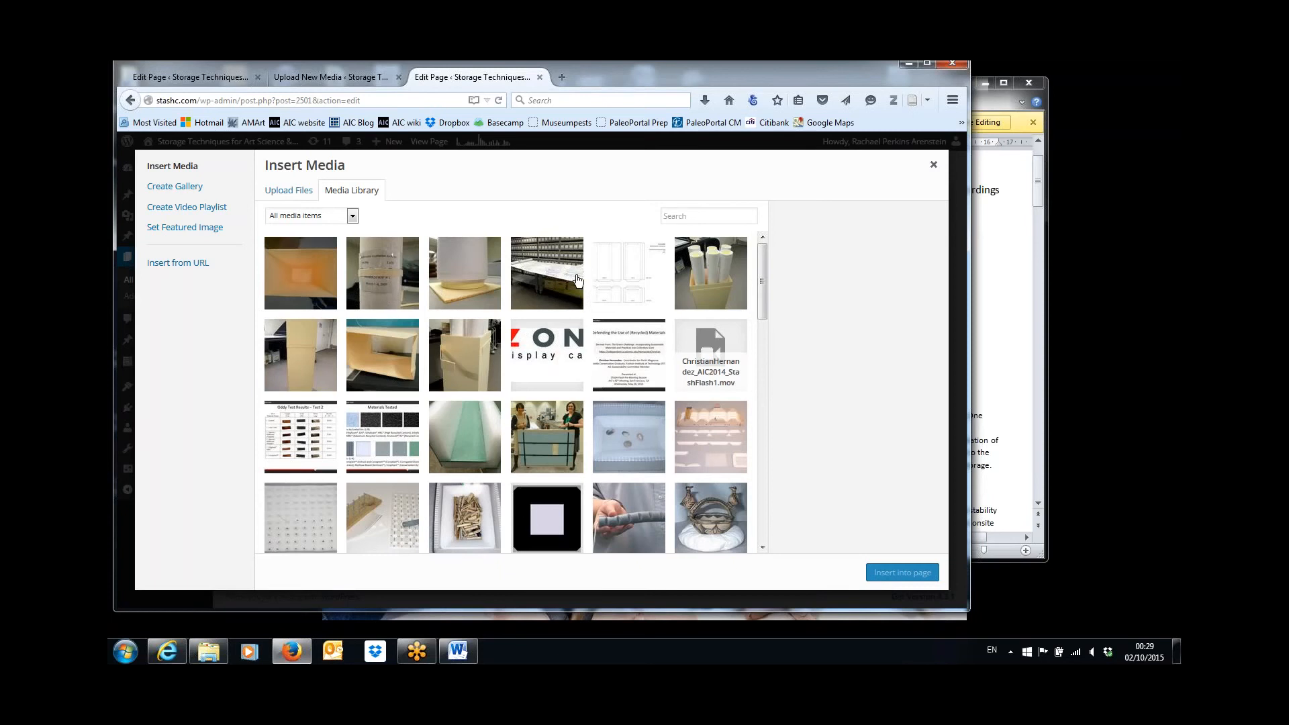
click(555, 288)
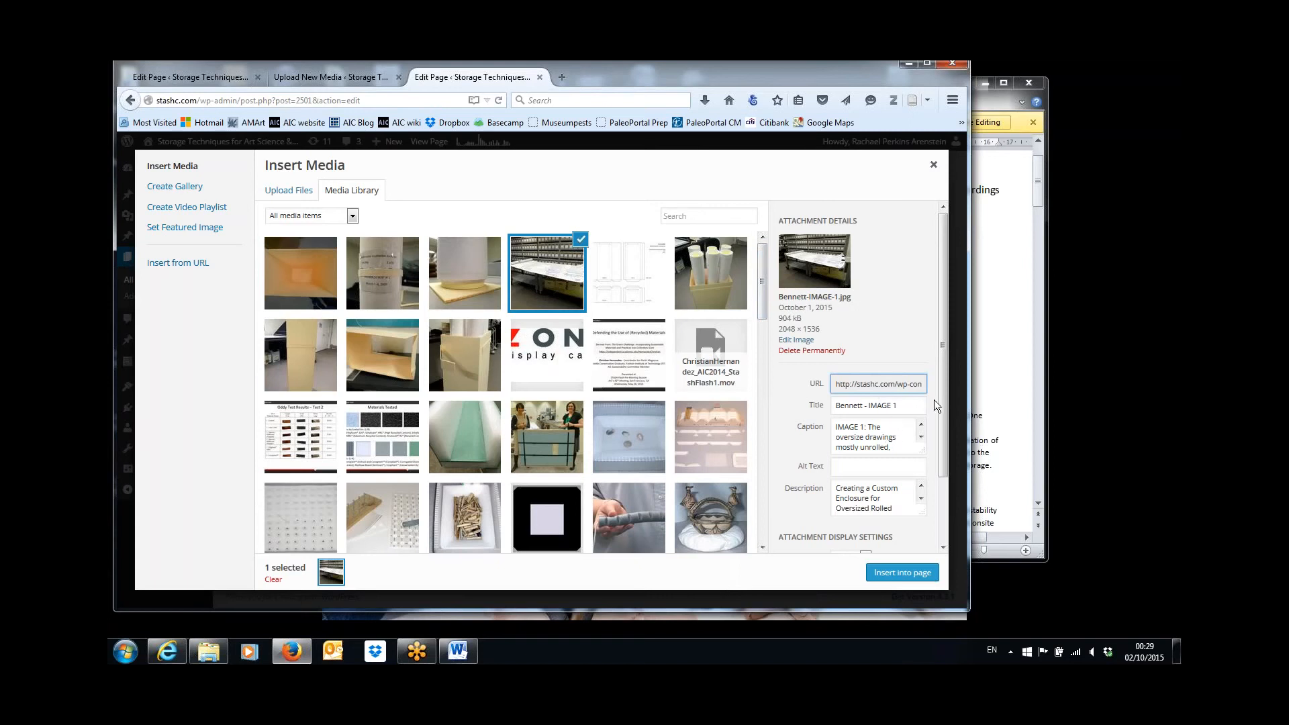
click(902, 573)
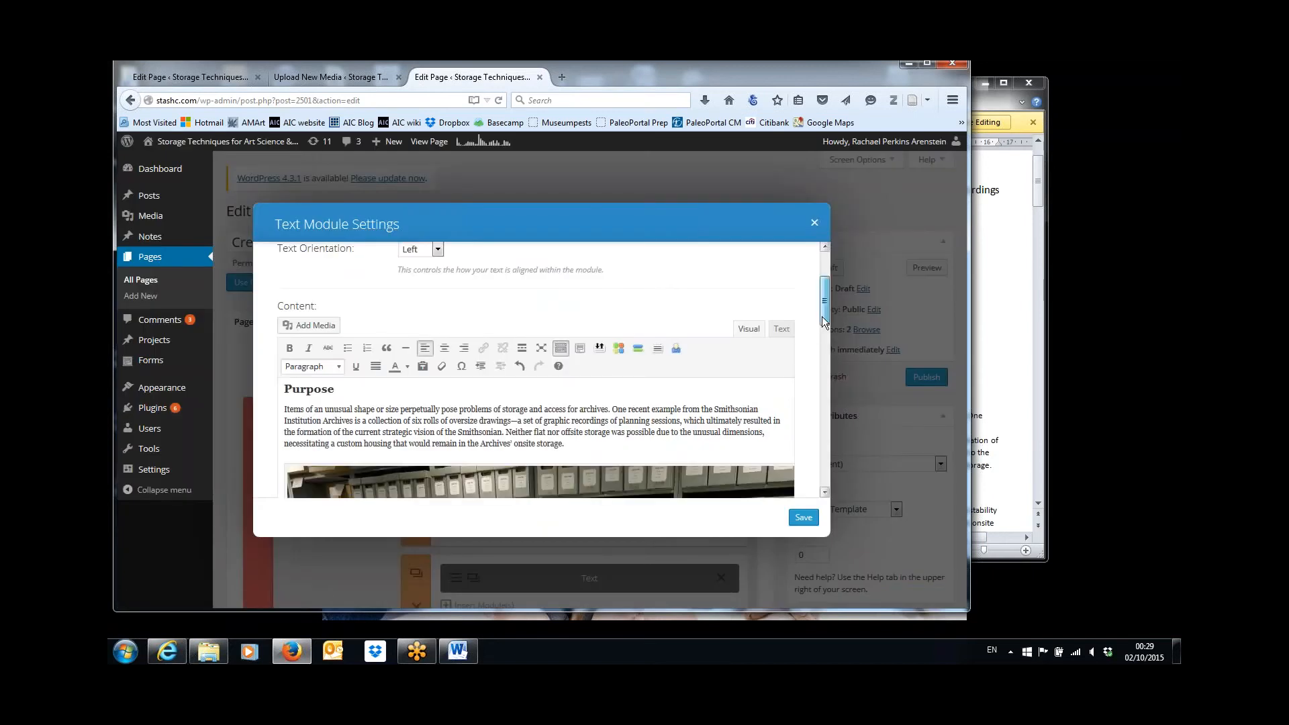
Set the inserted IMAGE 1's size to Medium – 300 × 225 and save the Purpose text module.
drag(825, 315, 827, 429)
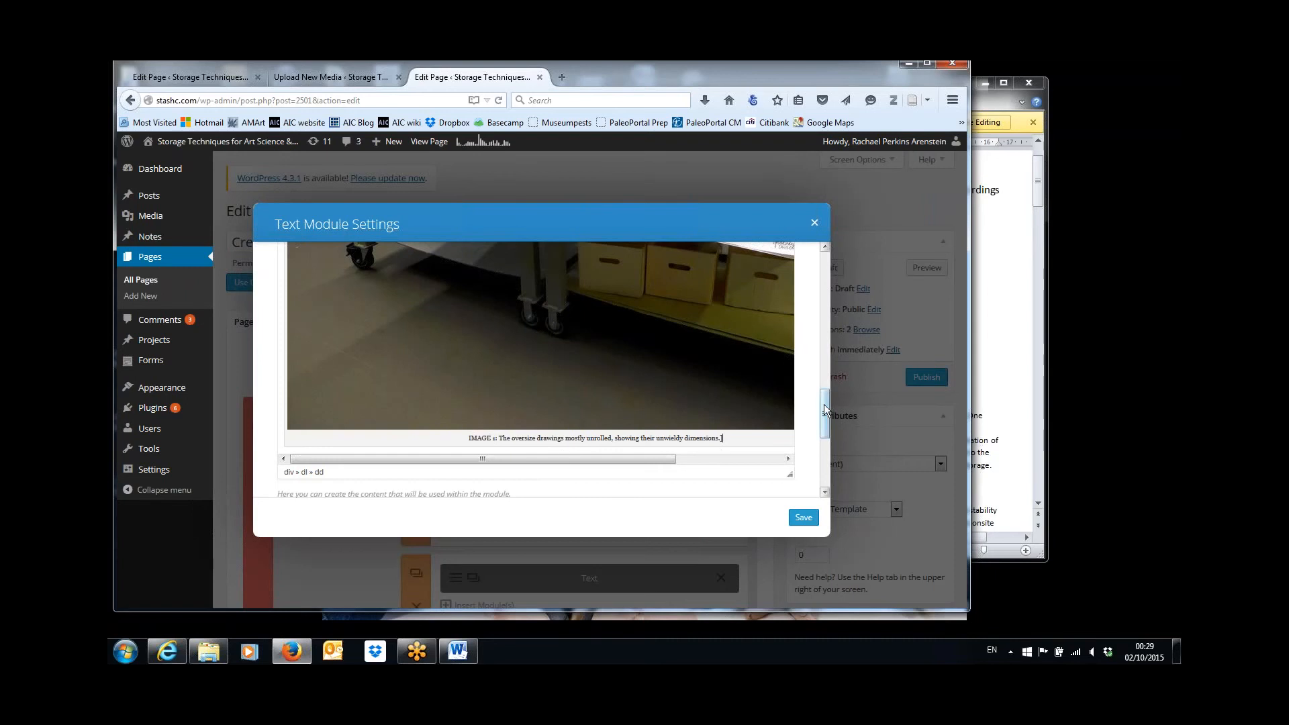
drag(825, 412, 826, 324)
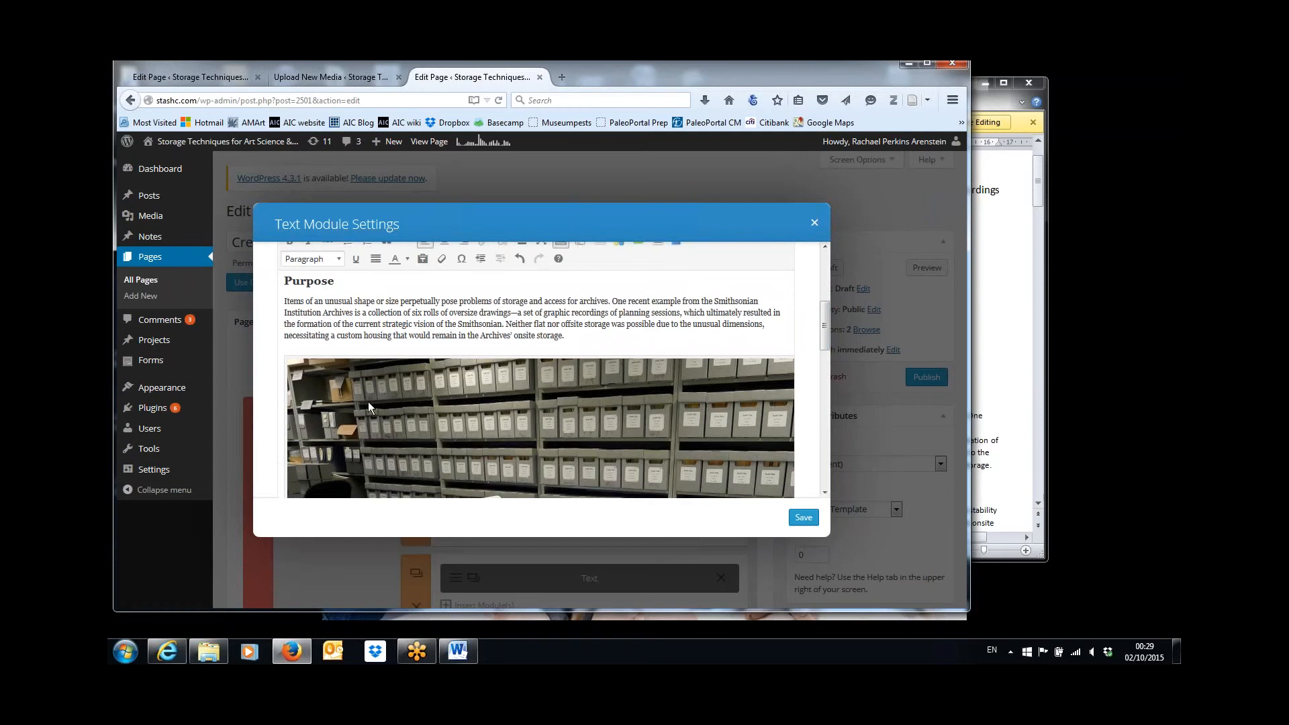
click(307, 376)
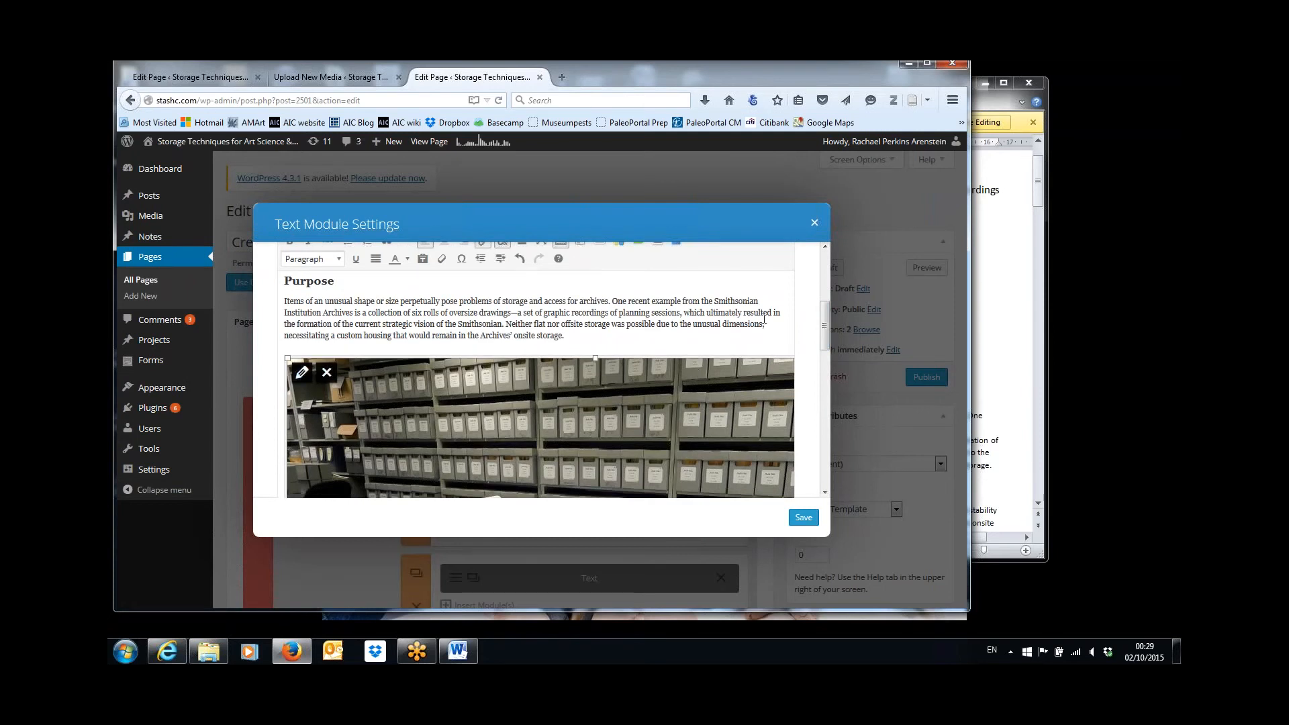
mouse_move(824, 320)
mouse_down()
mouse_move(831, 461)
mouse_move(831, 300)
mouse_move(828, 316)
mouse_up()
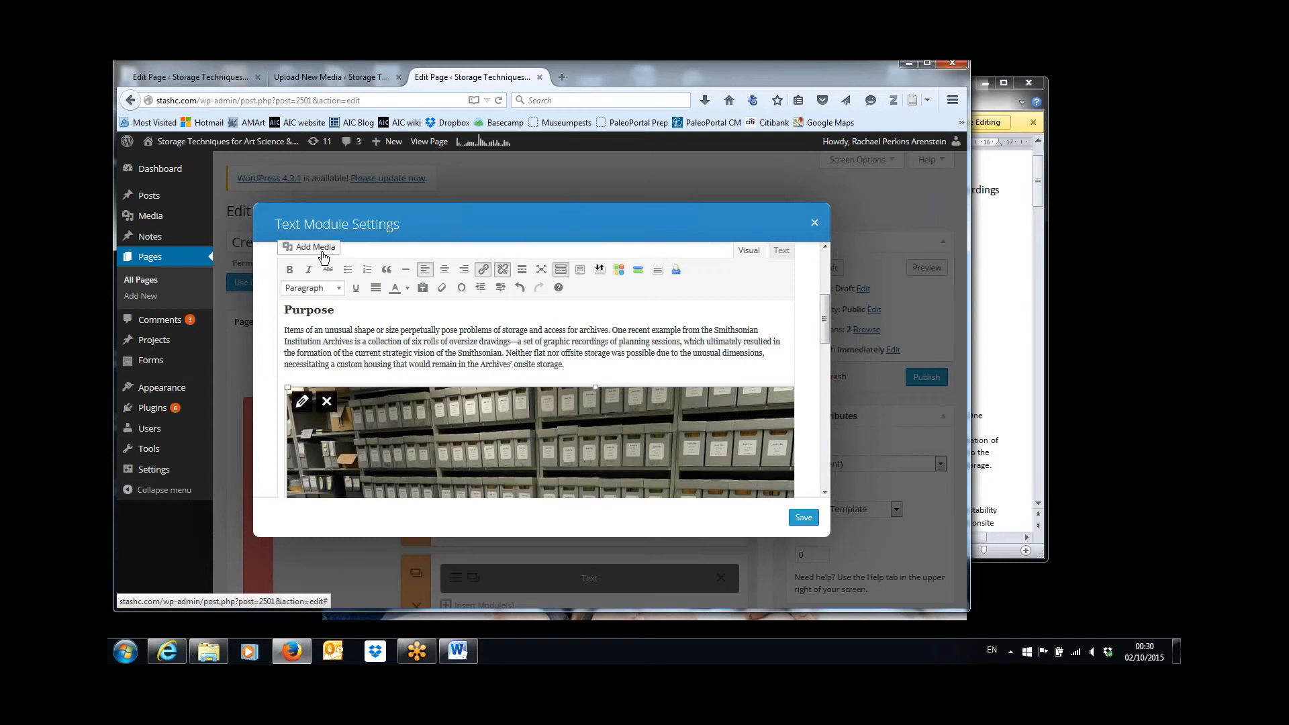
click(302, 404)
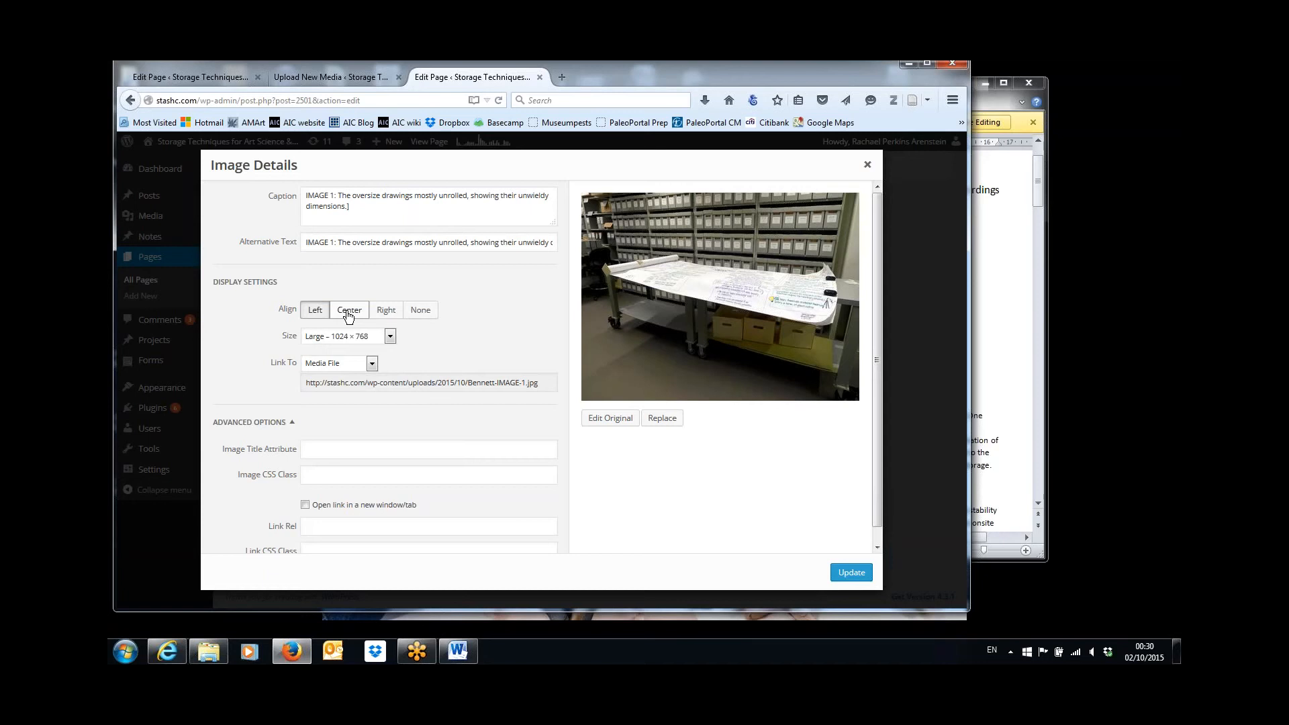
click(390, 337)
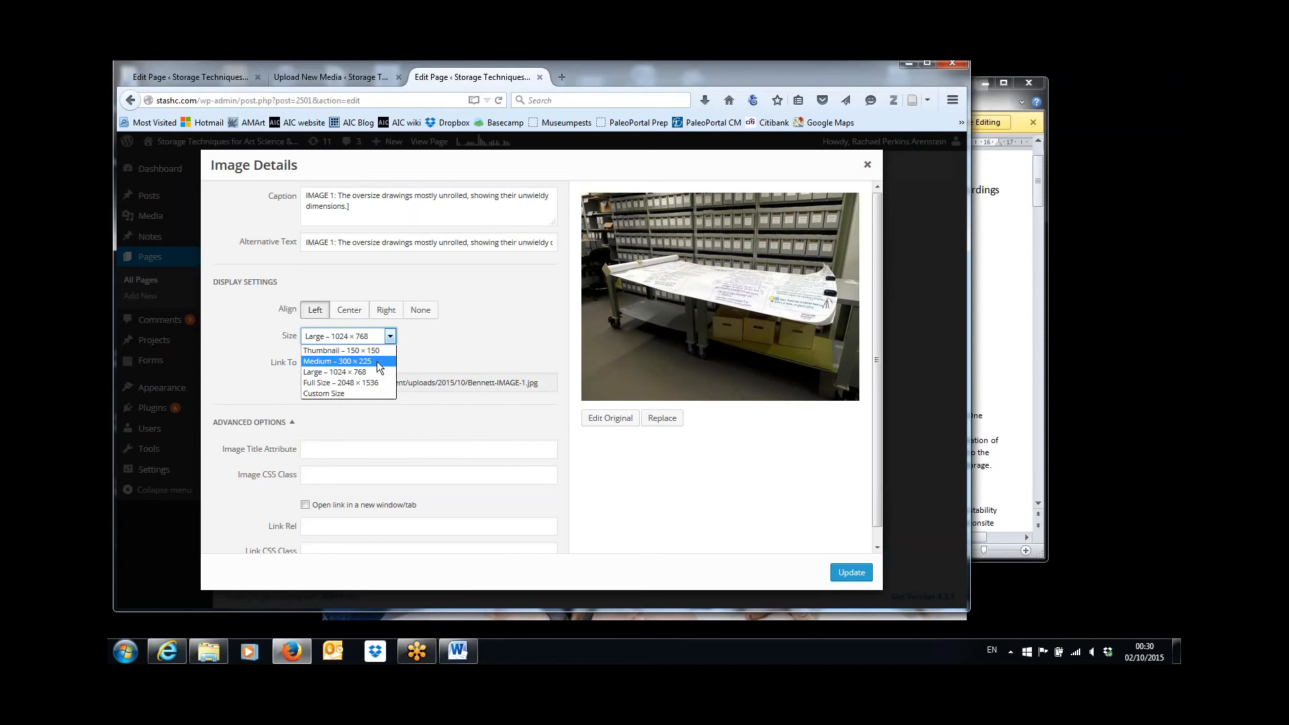
click(378, 362)
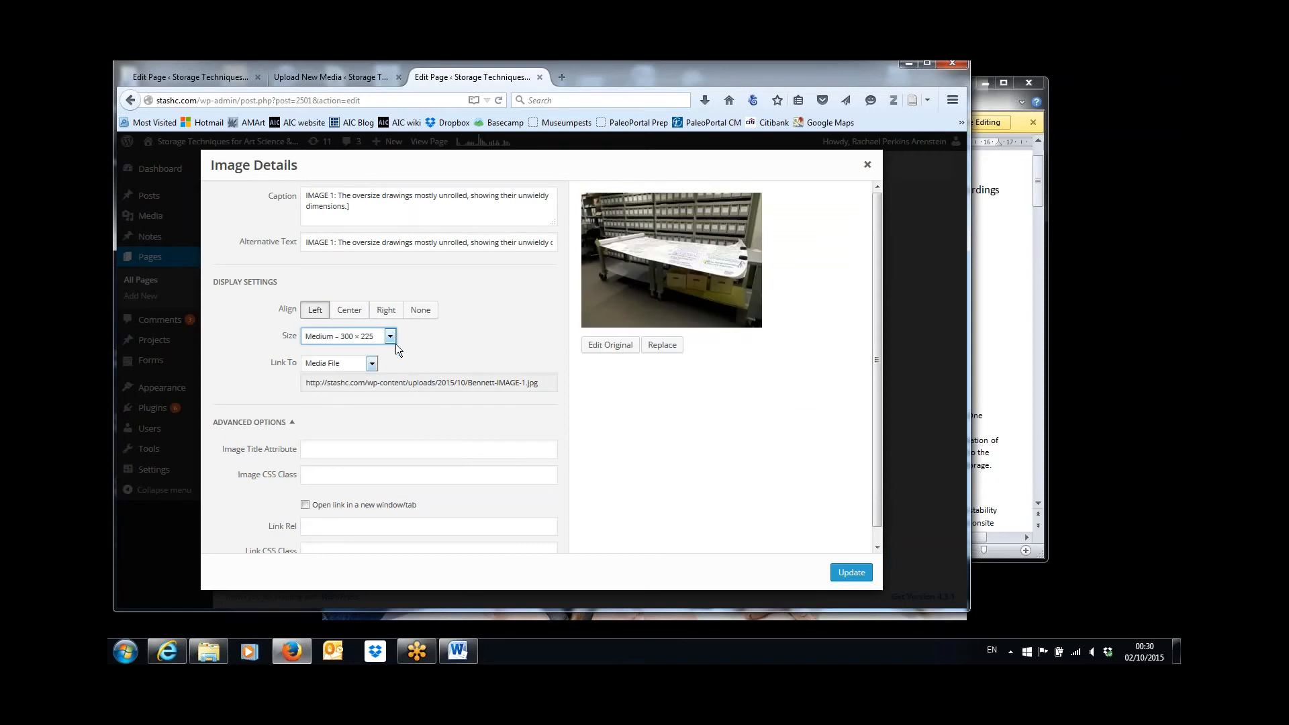
click(851, 572)
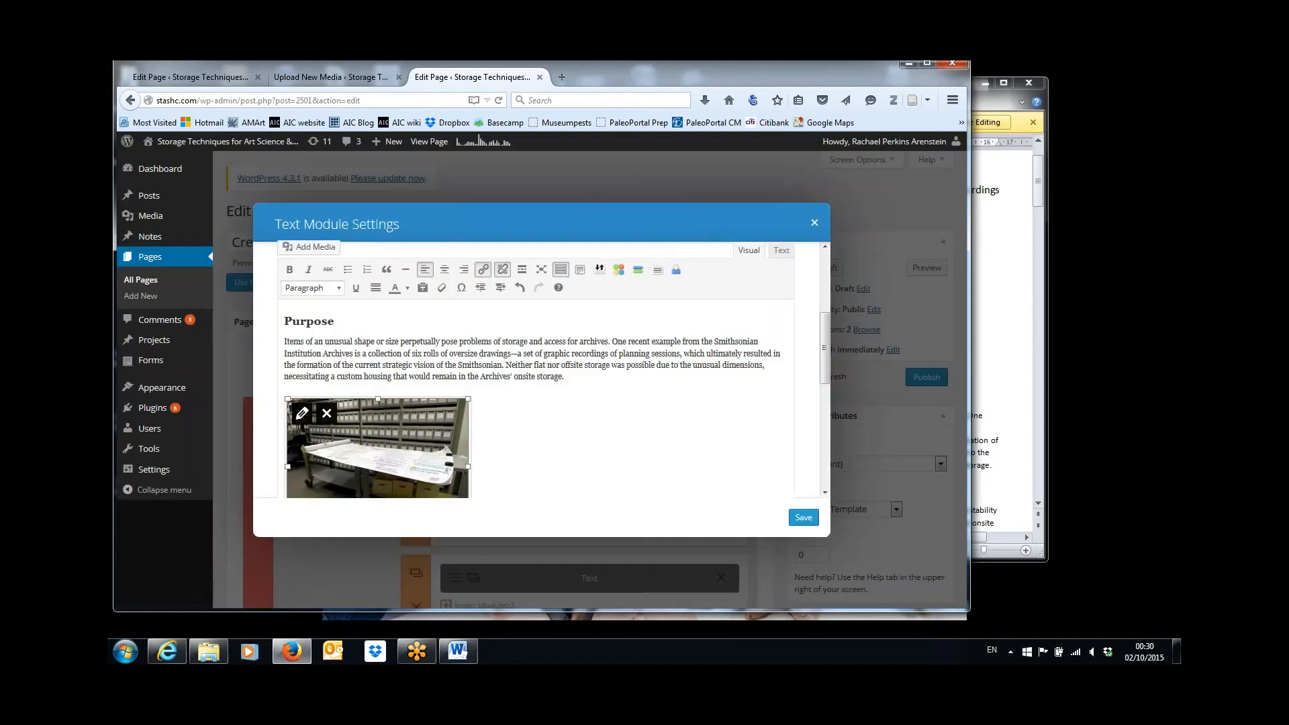
click(803, 518)
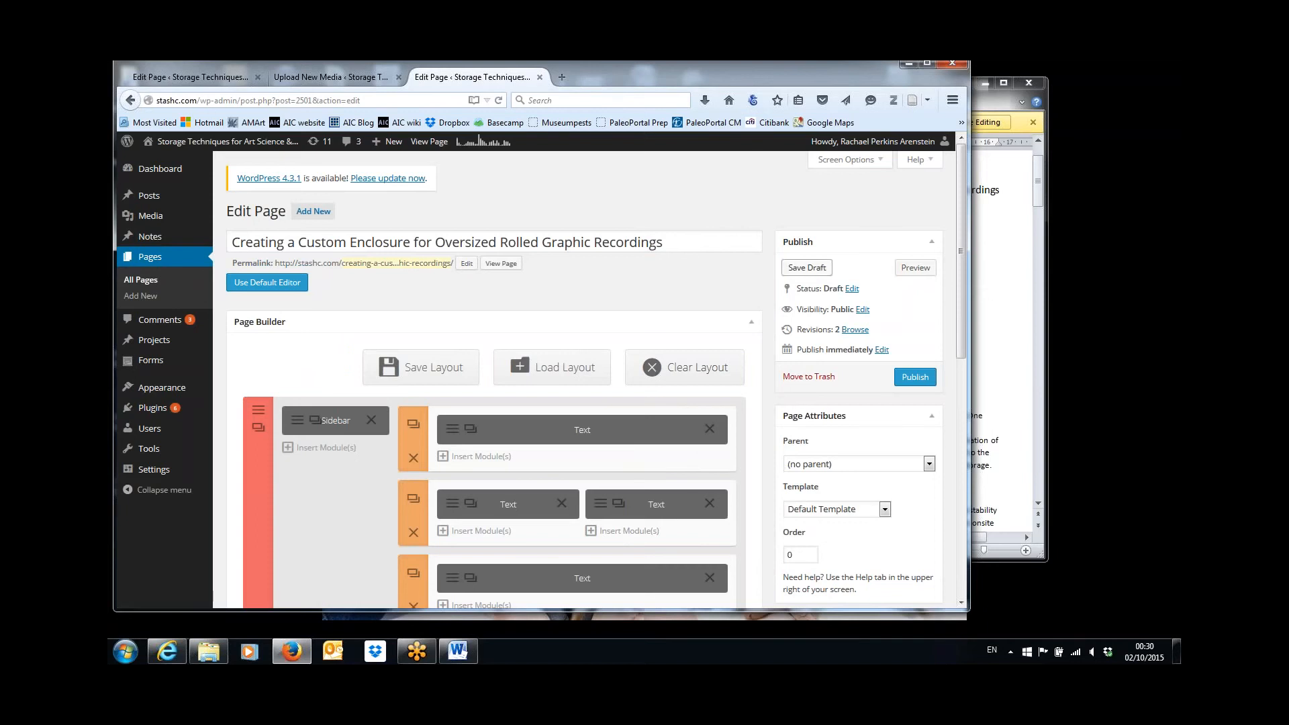
Save the page draft and preview it to check IMAGE 1 under the Purpose text, closing the preview when finished.
click(806, 267)
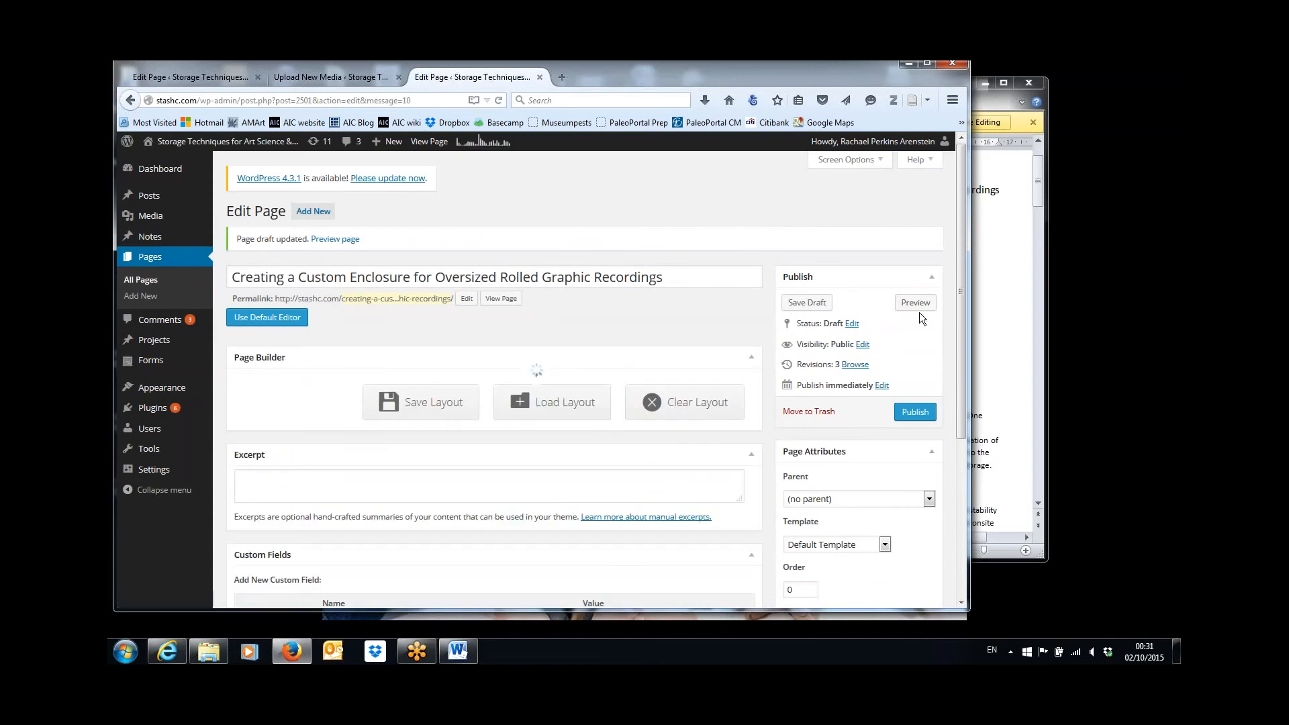
click(915, 302)
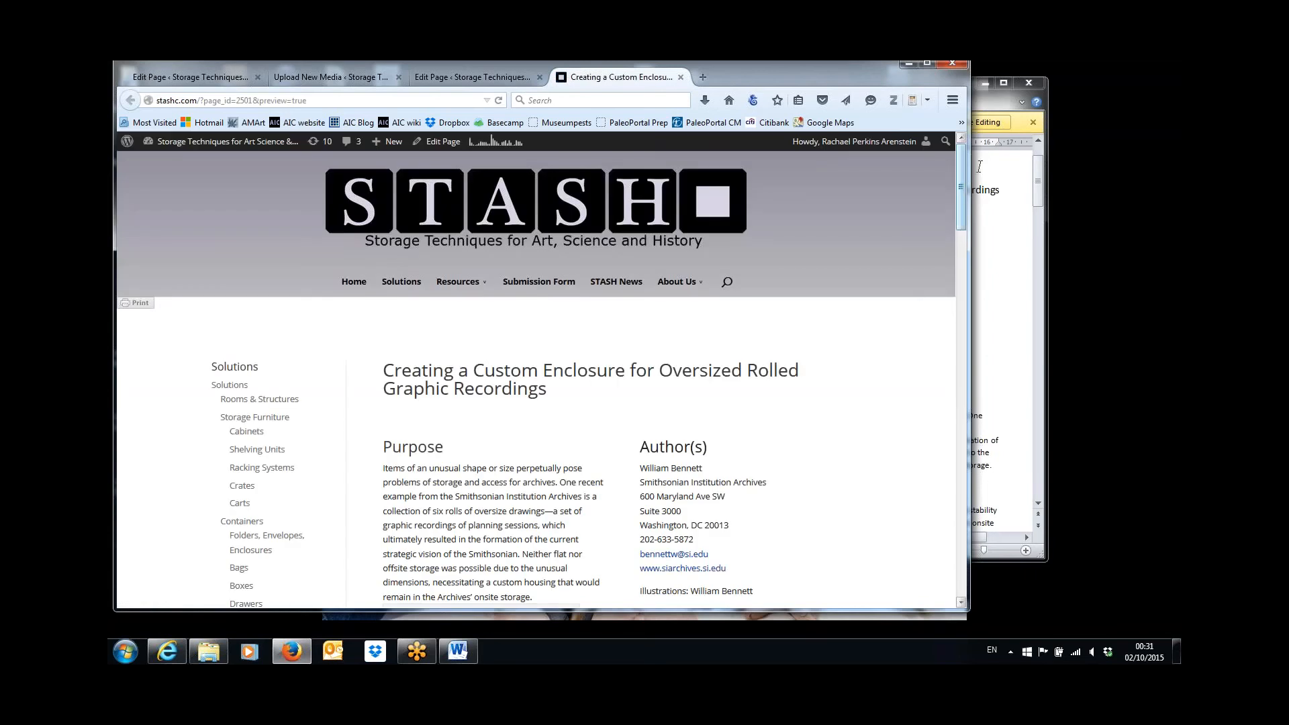
drag(962, 190, 969, 243)
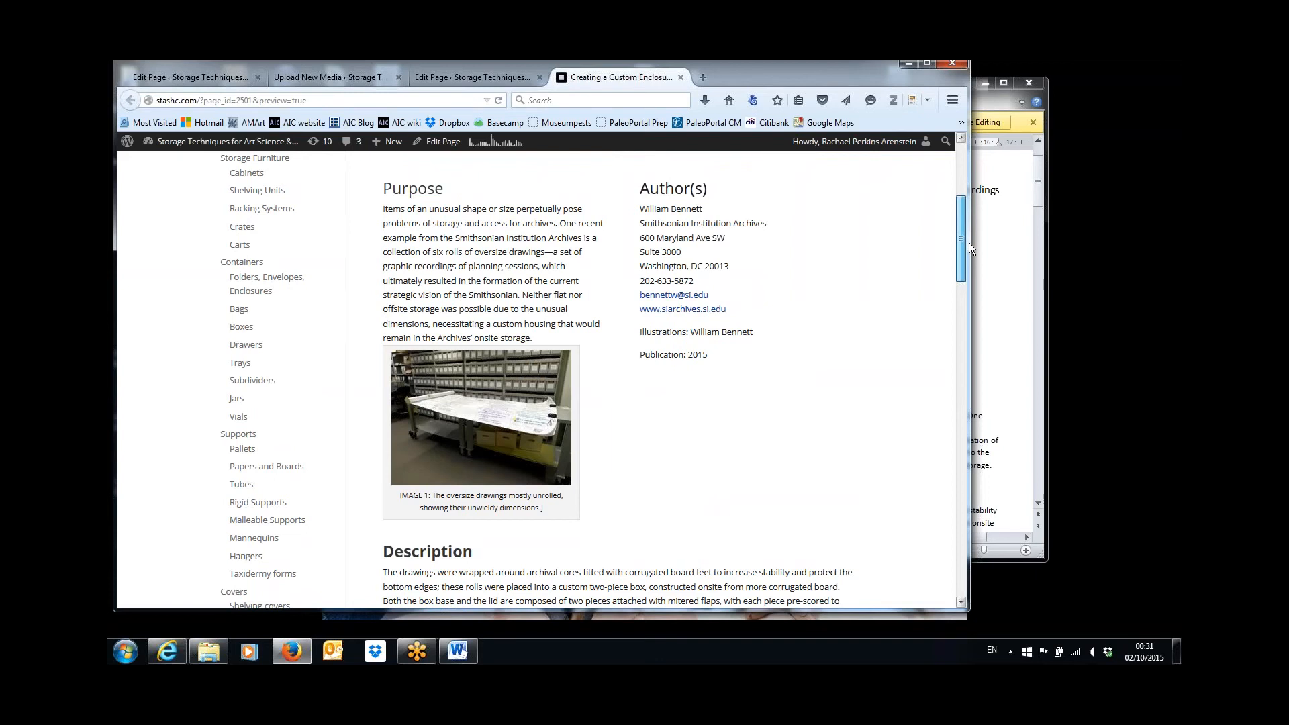
drag(968, 243, 974, 267)
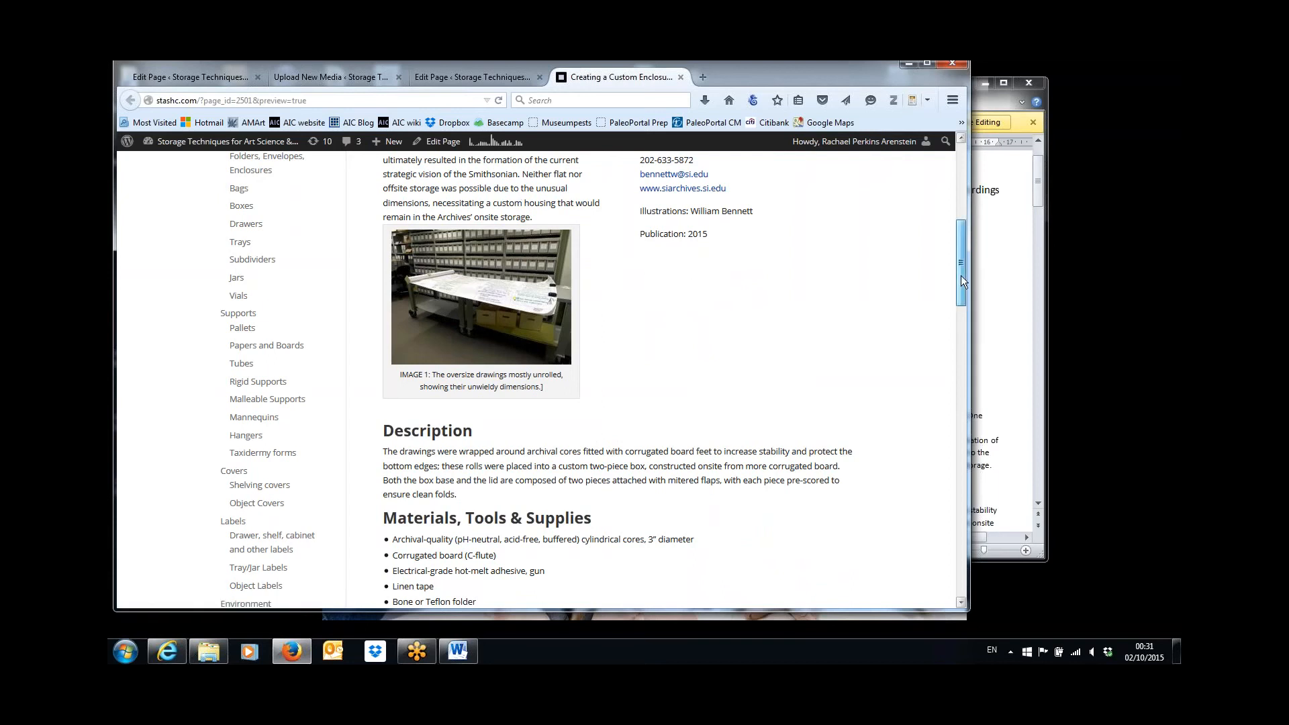
drag(960, 275, 962, 188)
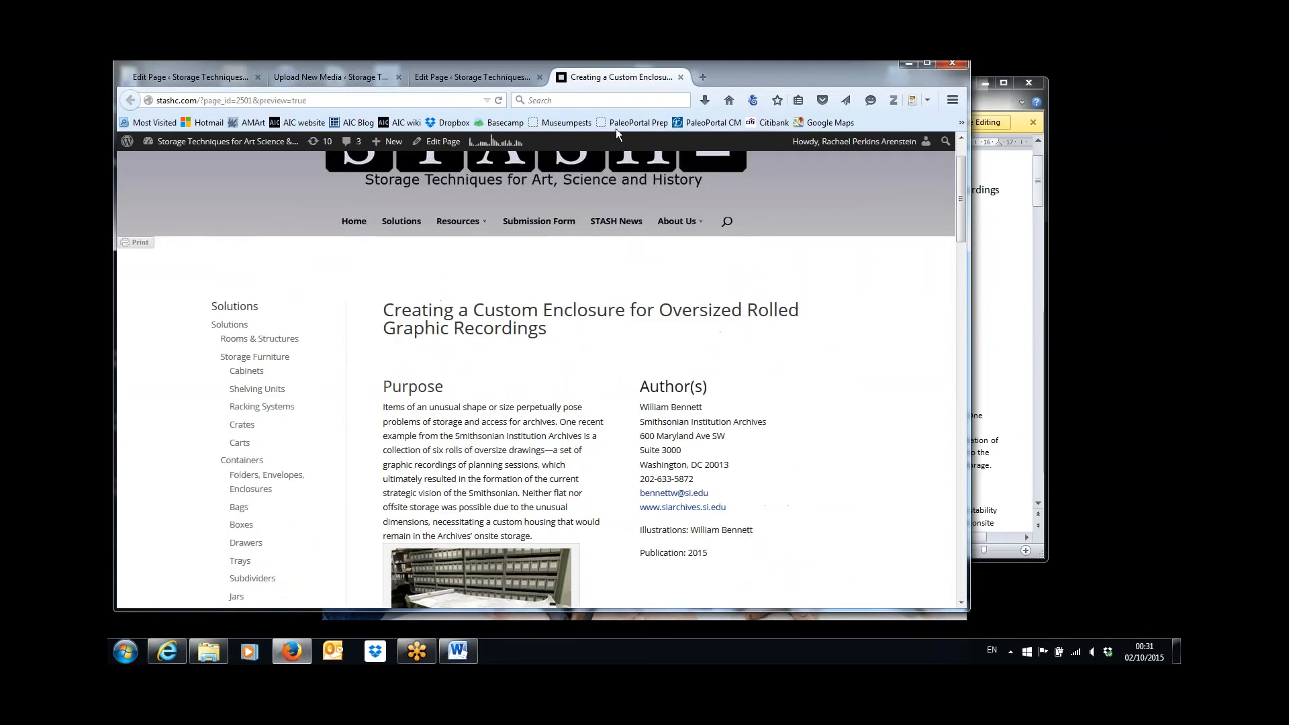
click(680, 77)
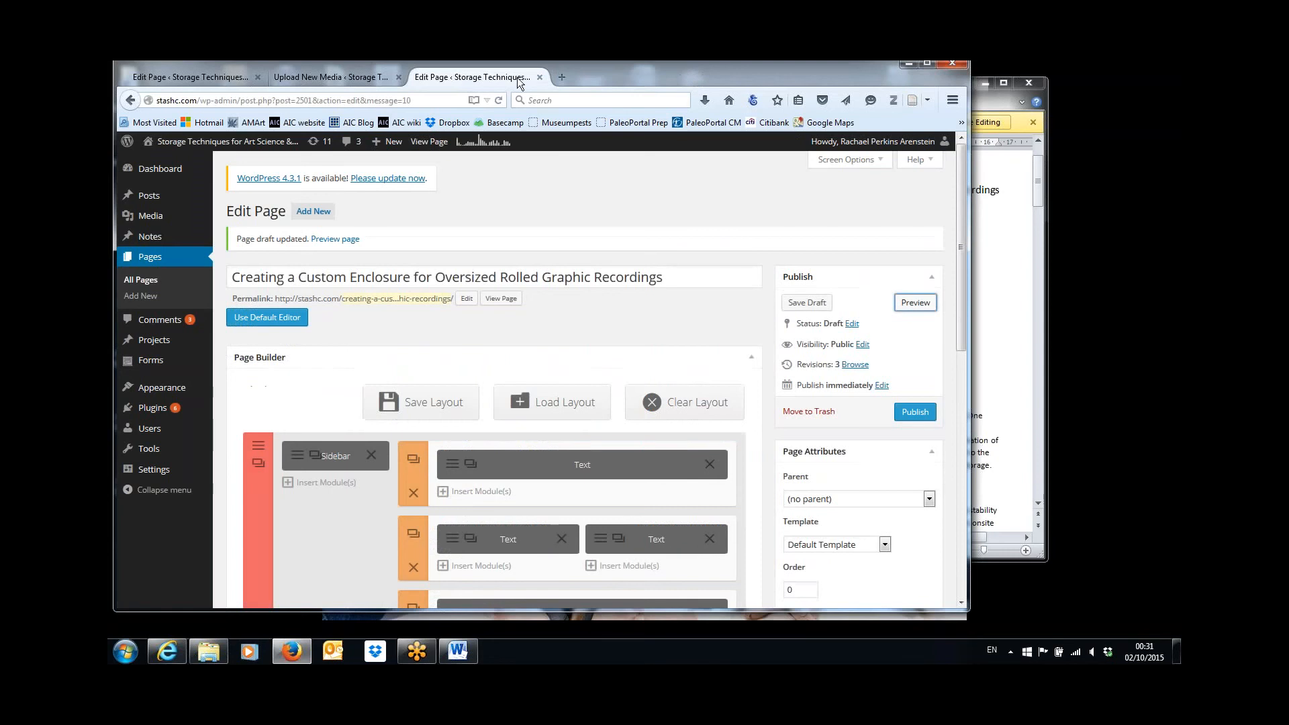
Open the full-width text module with the Description and Construction sections, and find IMAGE 2's place using the Word document.
drag(959, 207, 962, 308)
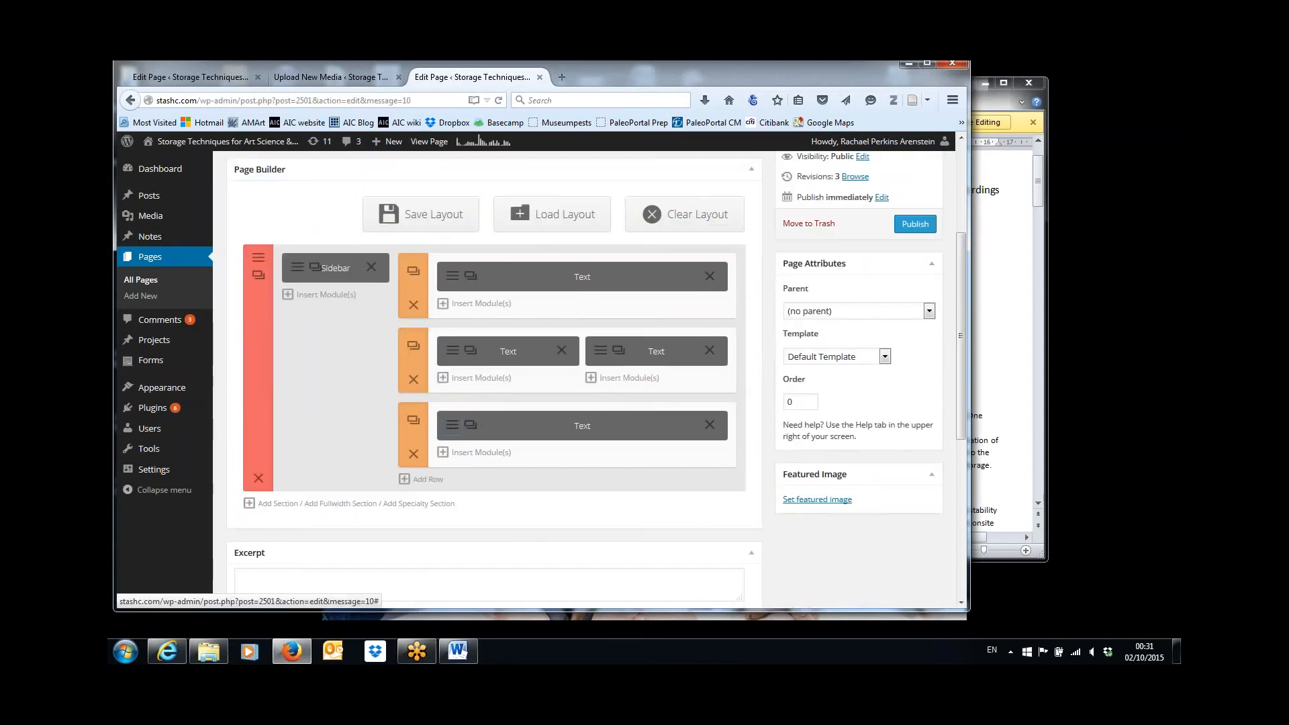
click(453, 426)
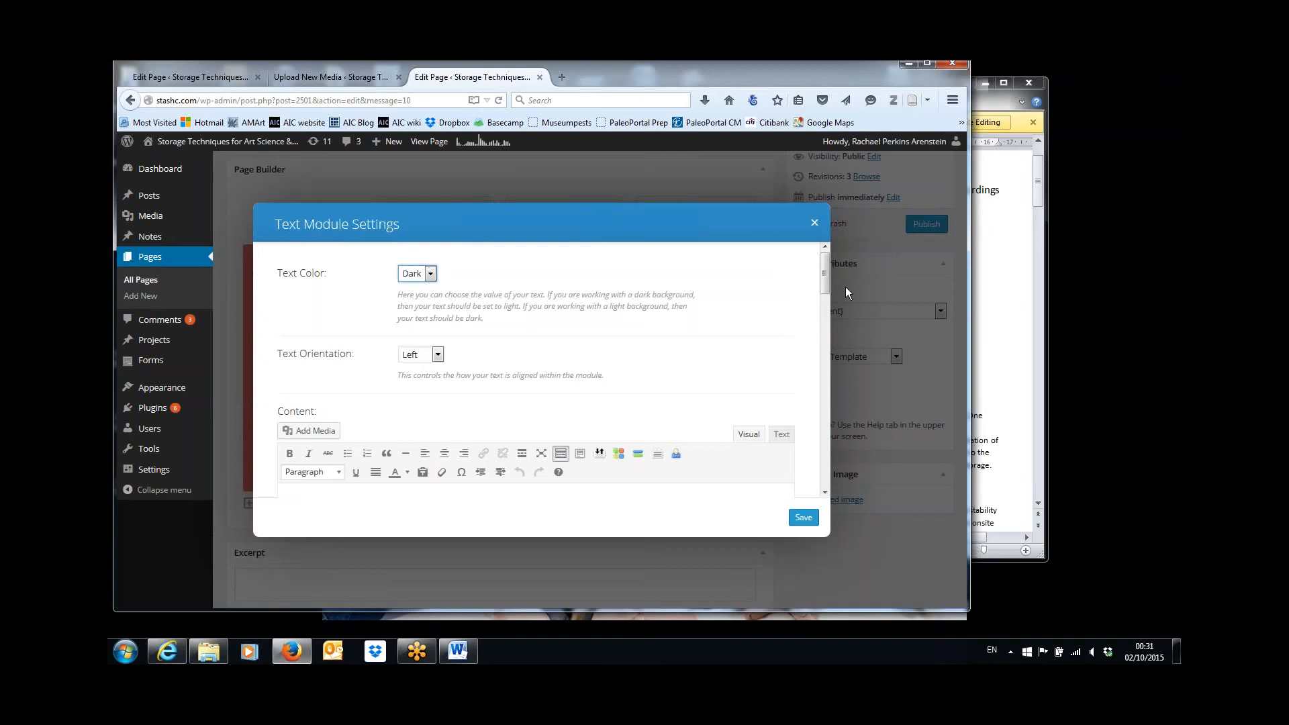
click(1015, 274)
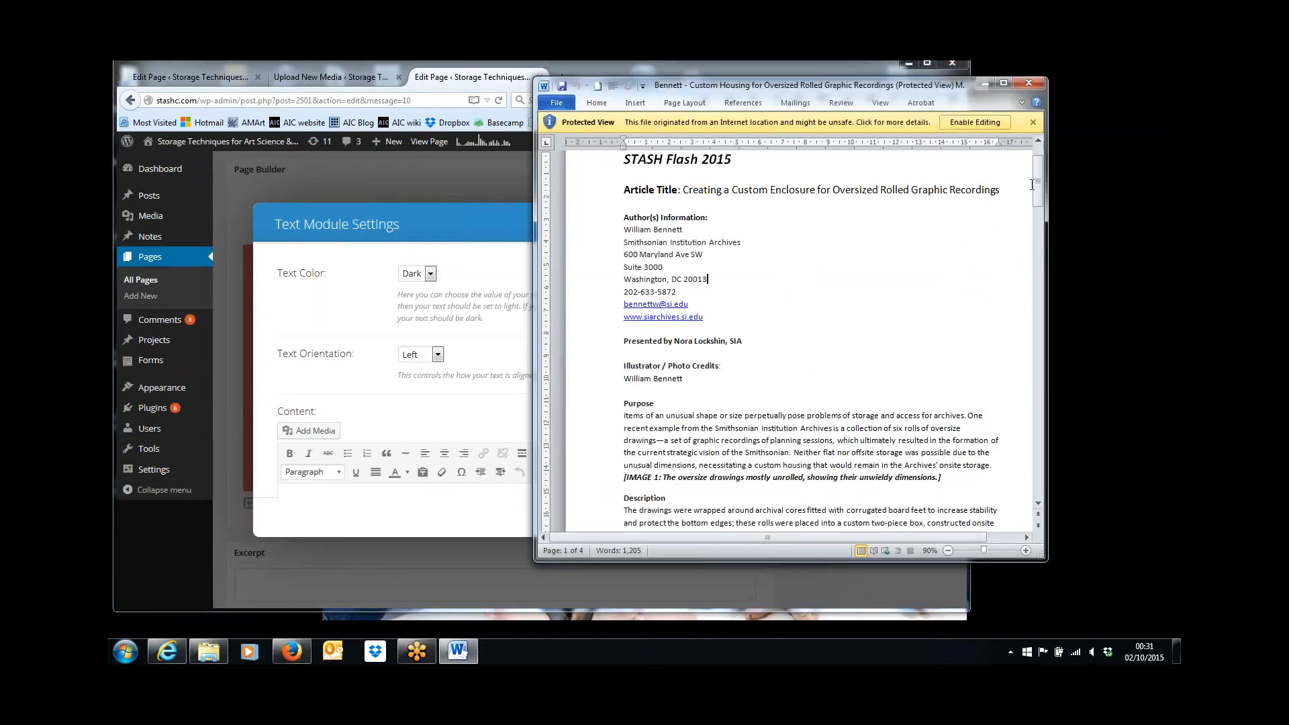
drag(1041, 188, 1050, 282)
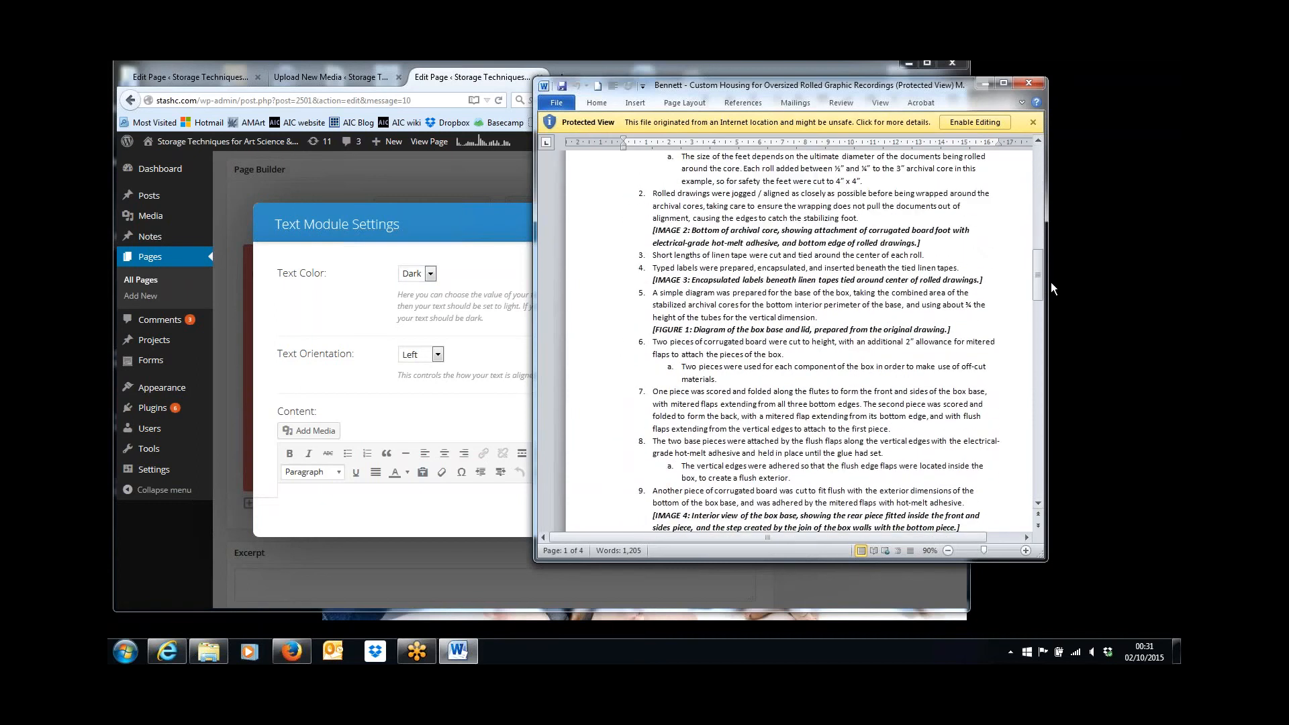
click(429, 505)
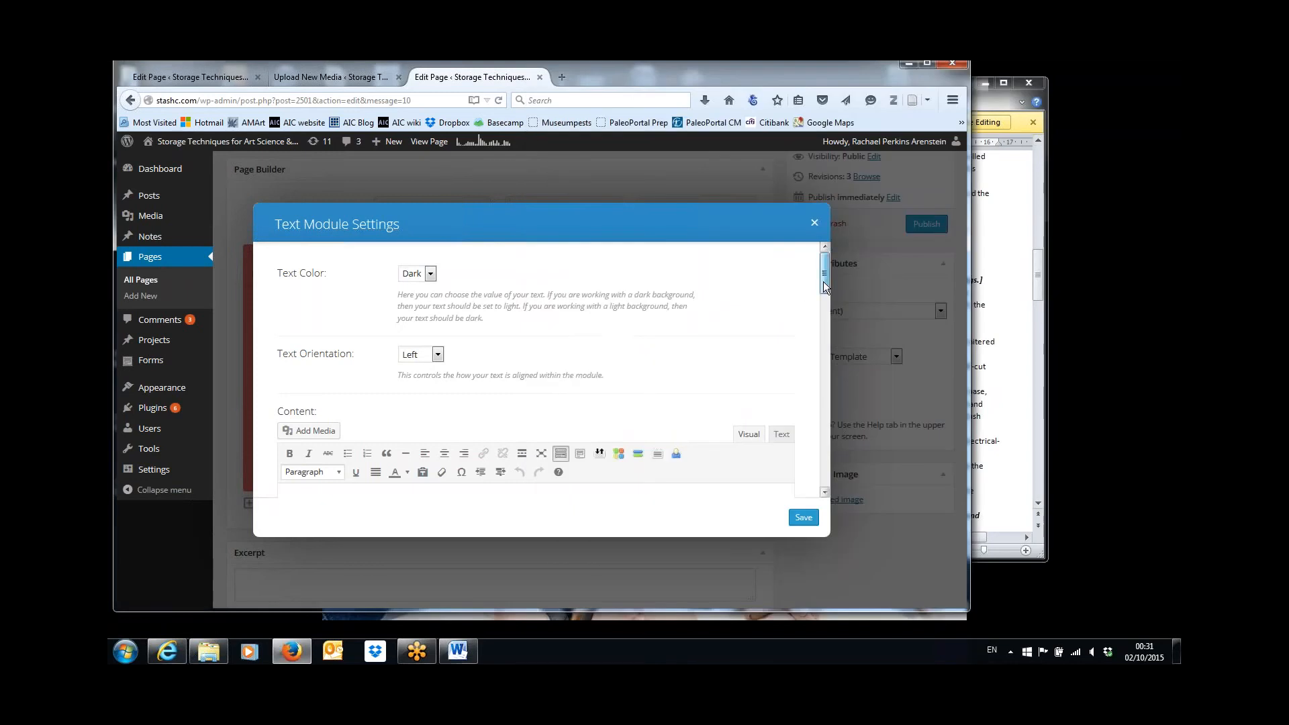
drag(823, 281, 829, 360)
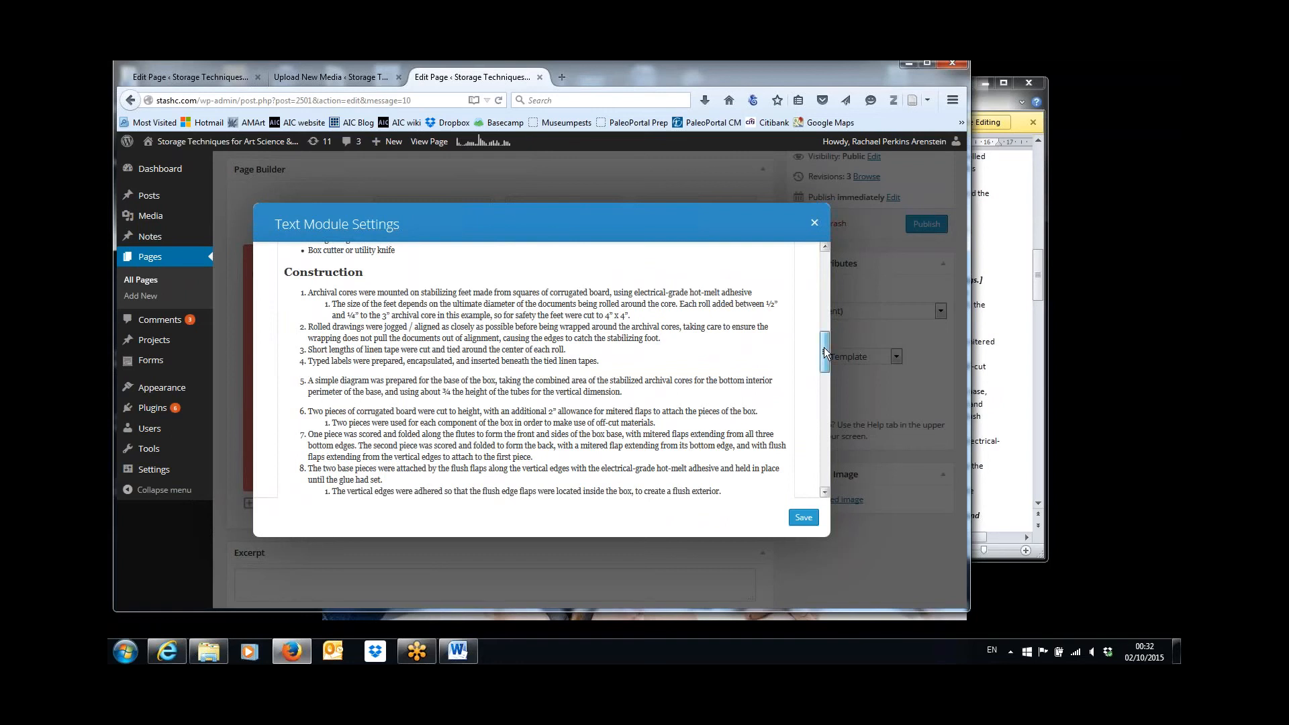
drag(825, 352, 830, 287)
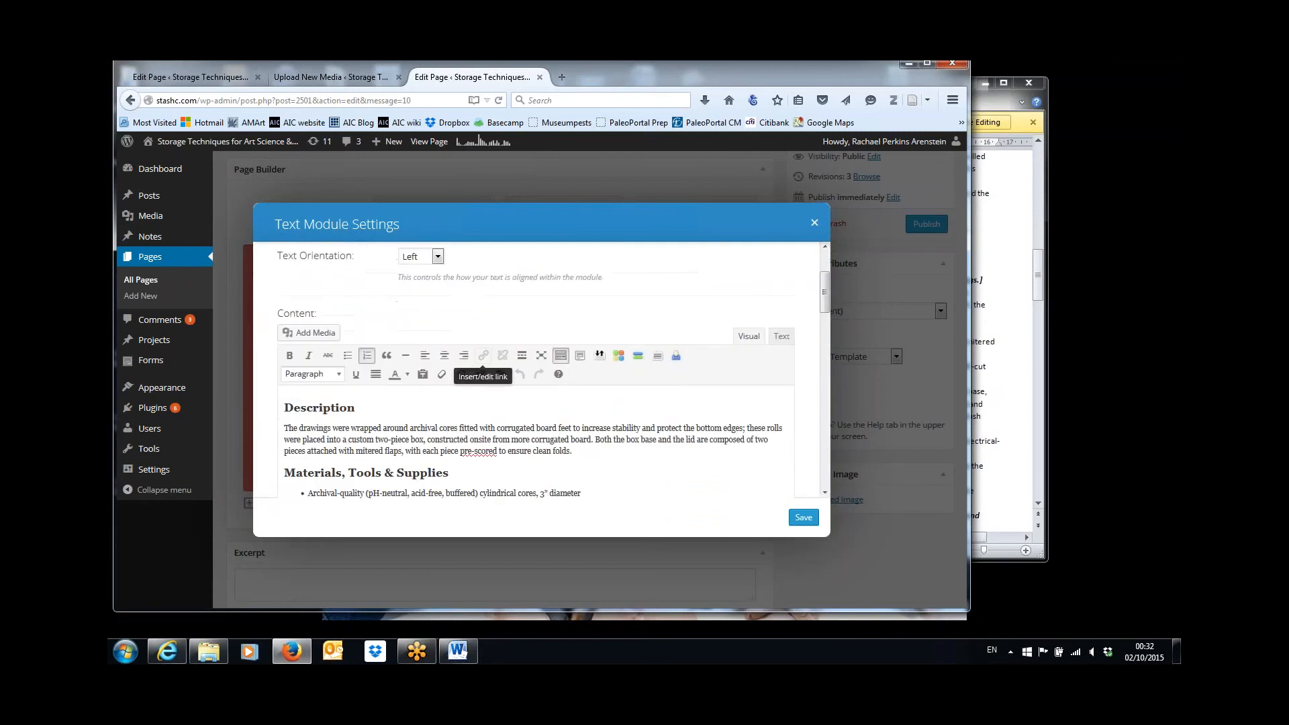
Insert Bennett-IMAGE-2.jpg from the media library into the Construction text at size Medium – 300 × 225.
click(314, 333)
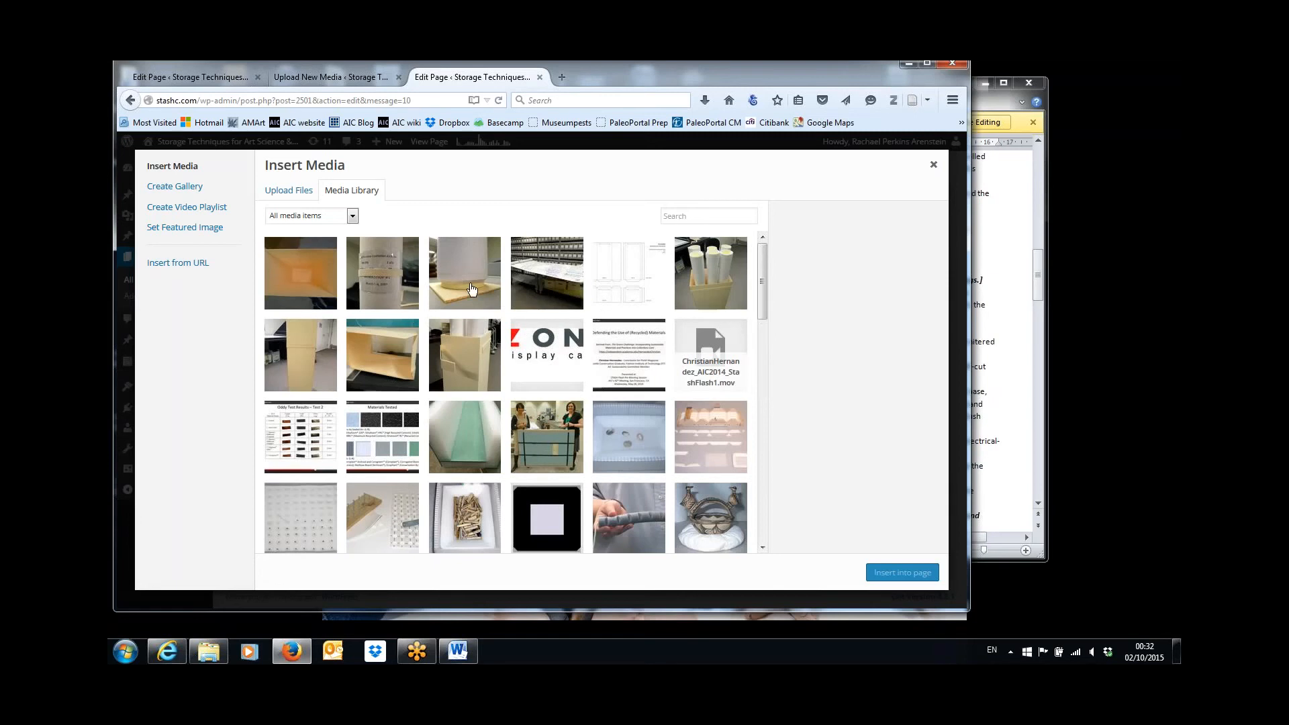
click(472, 289)
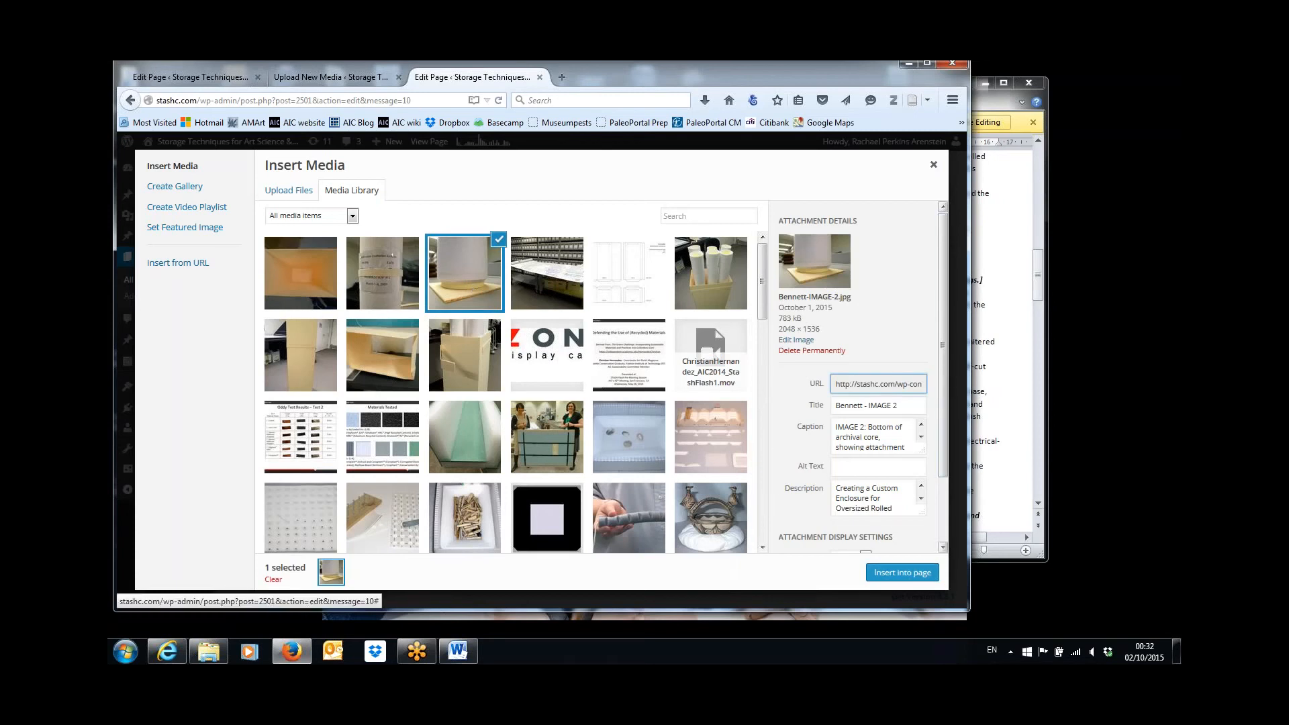
scroll(950, 493, down, 2)
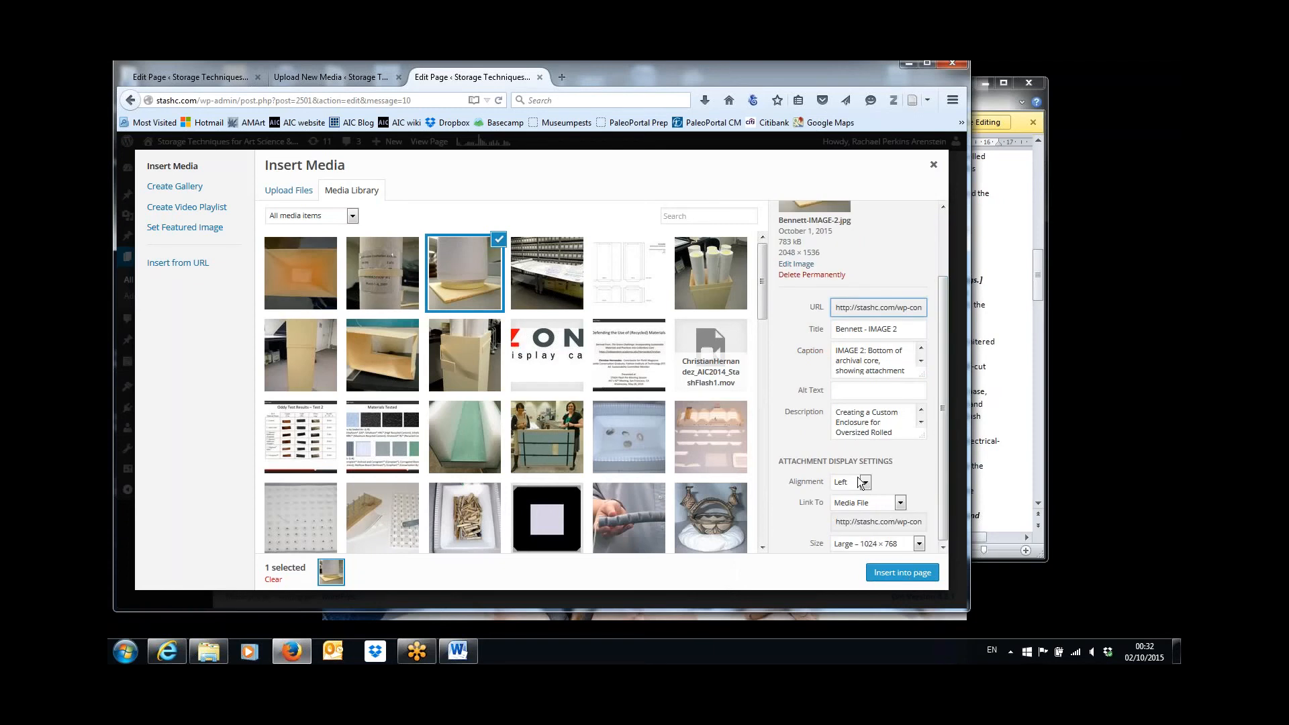
click(919, 544)
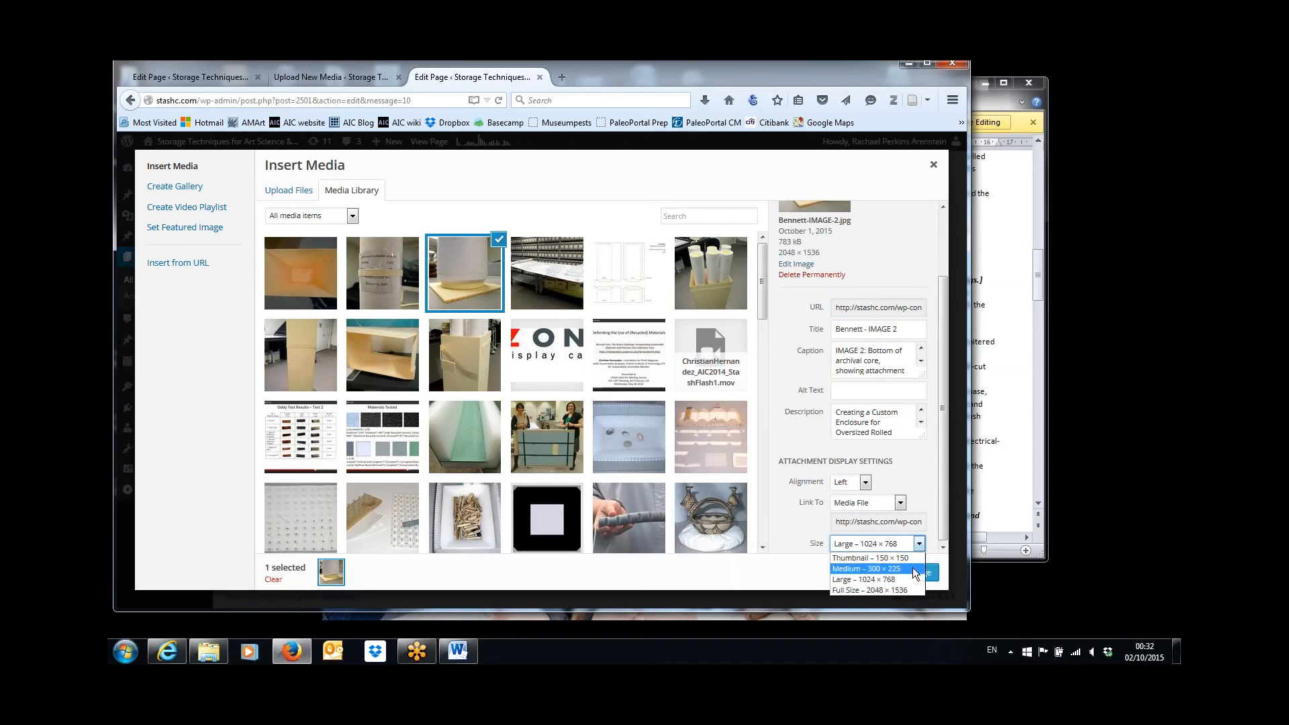
click(913, 566)
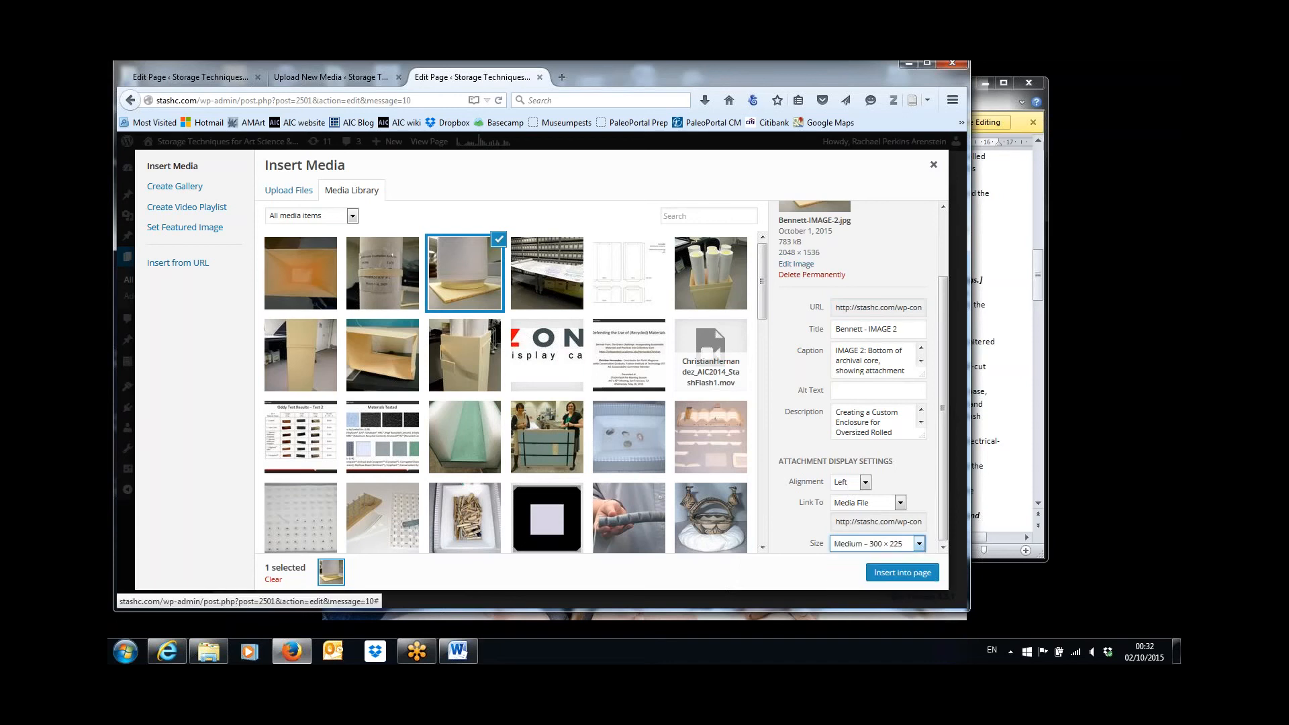
click(904, 575)
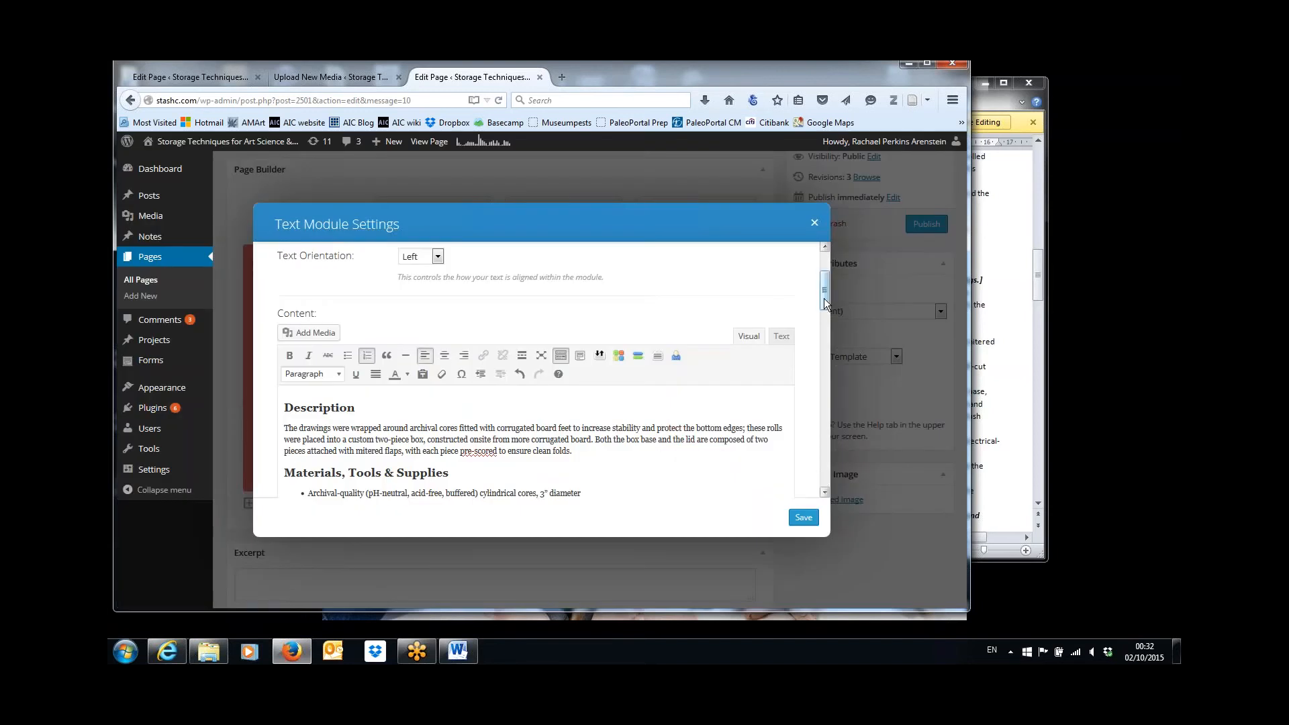
Align the inserted IMAGE 2 right and give it a custom width of 500 px.
drag(824, 312, 825, 377)
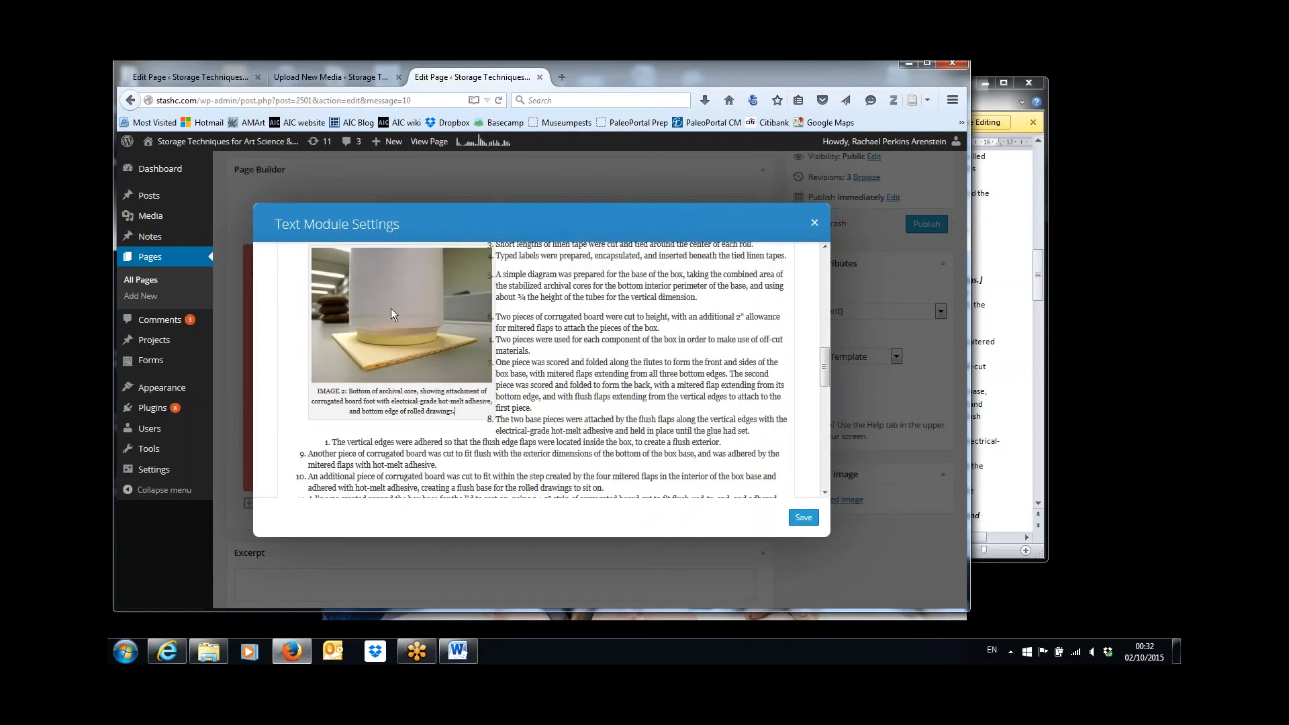
scroll(329, 437, up, 5)
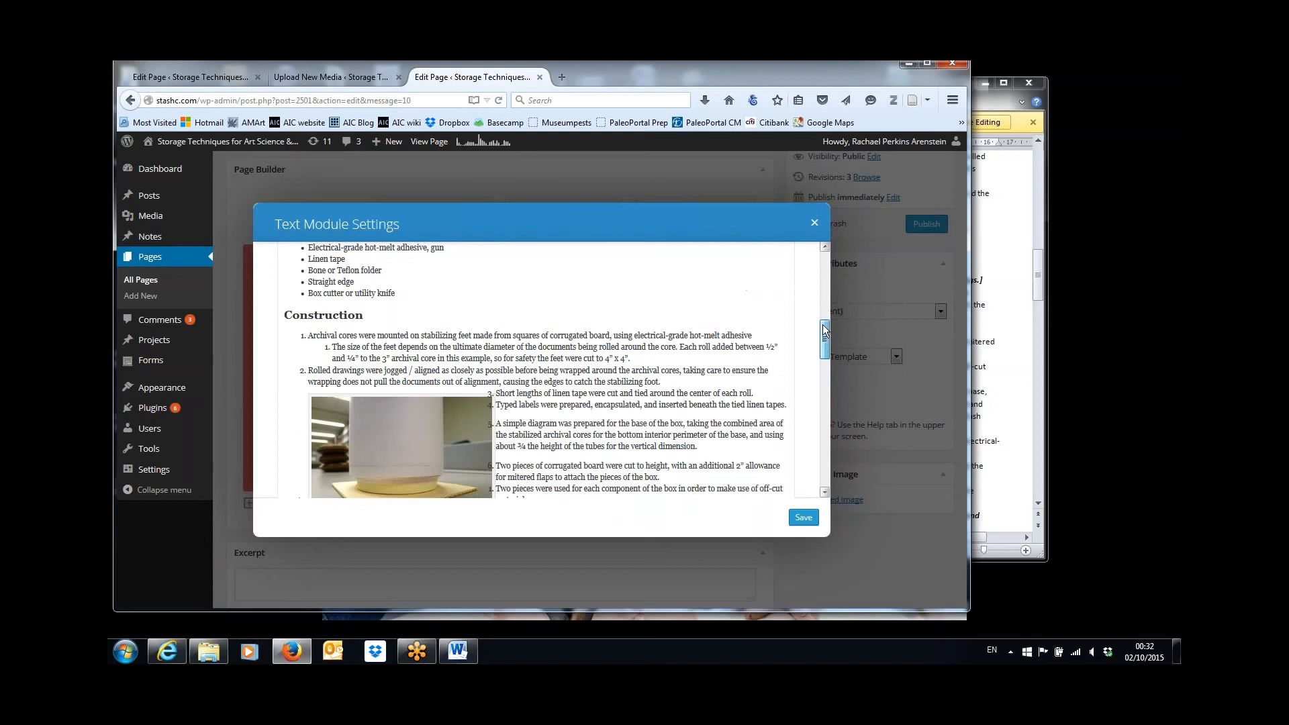
click(320, 433)
click(330, 441)
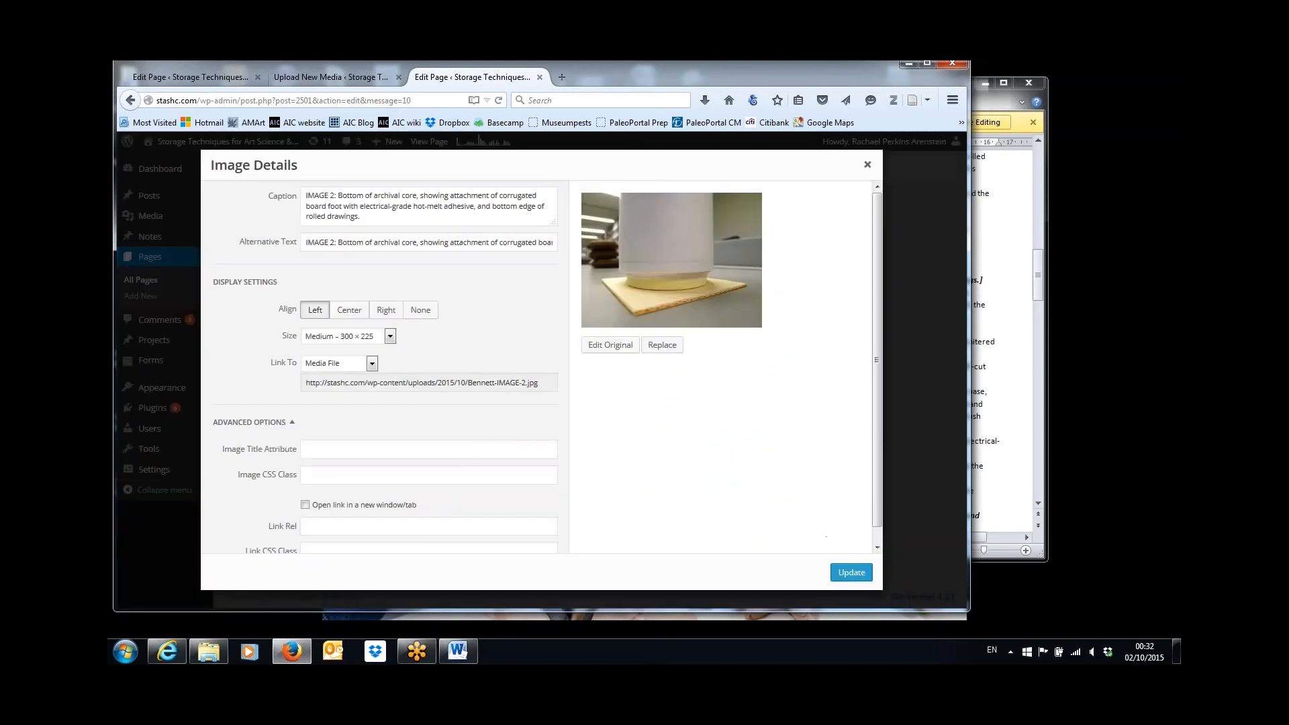
click(394, 311)
click(390, 336)
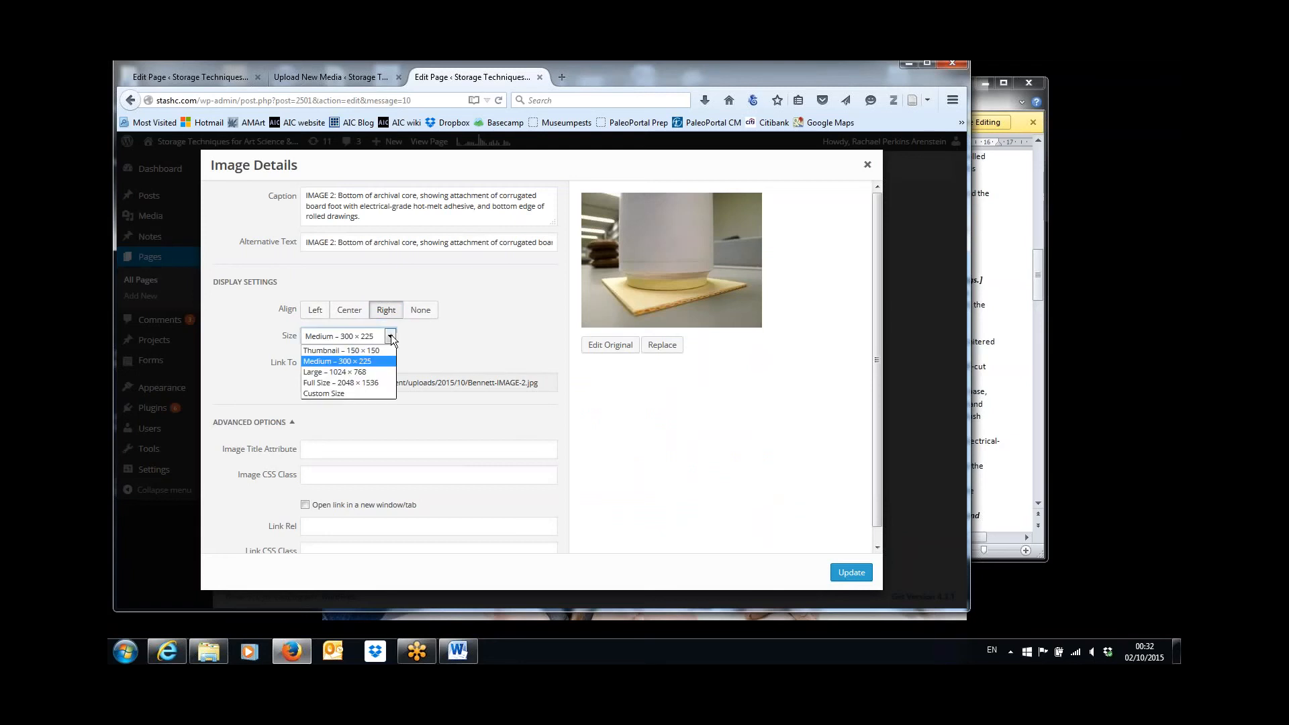
click(335, 394)
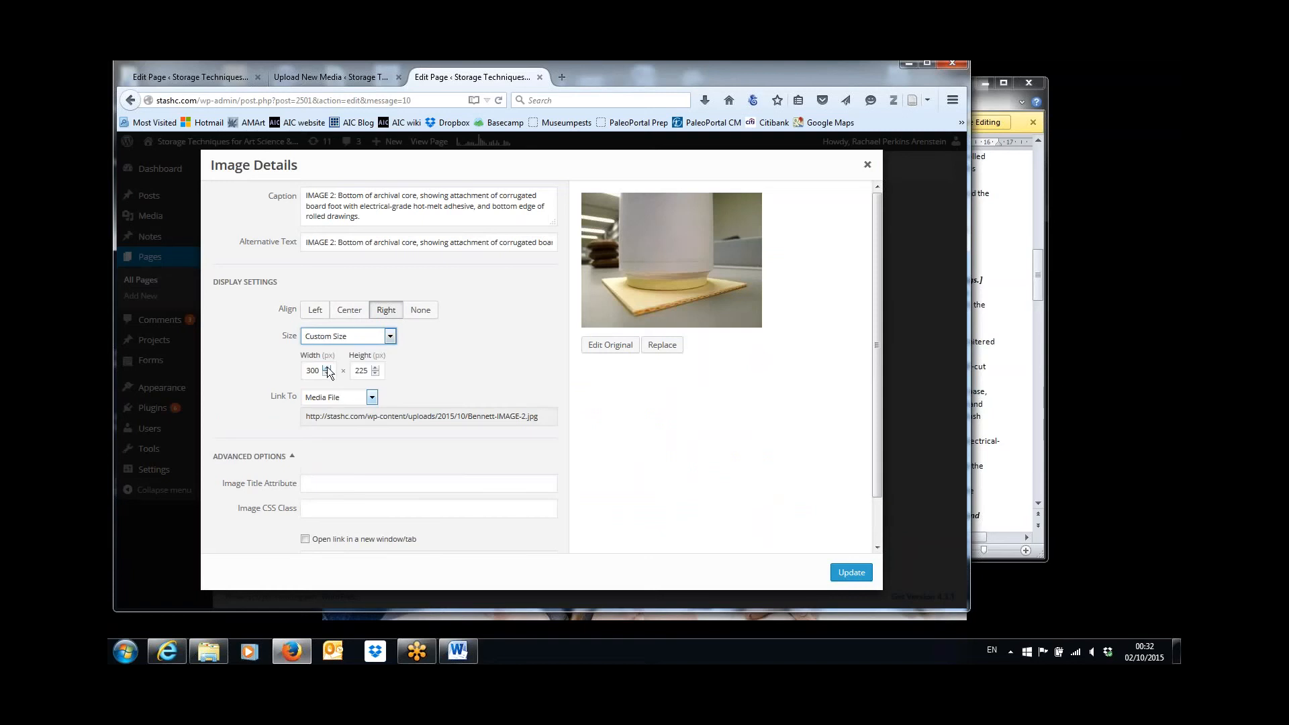
click(327, 368)
drag(316, 370, 239, 359)
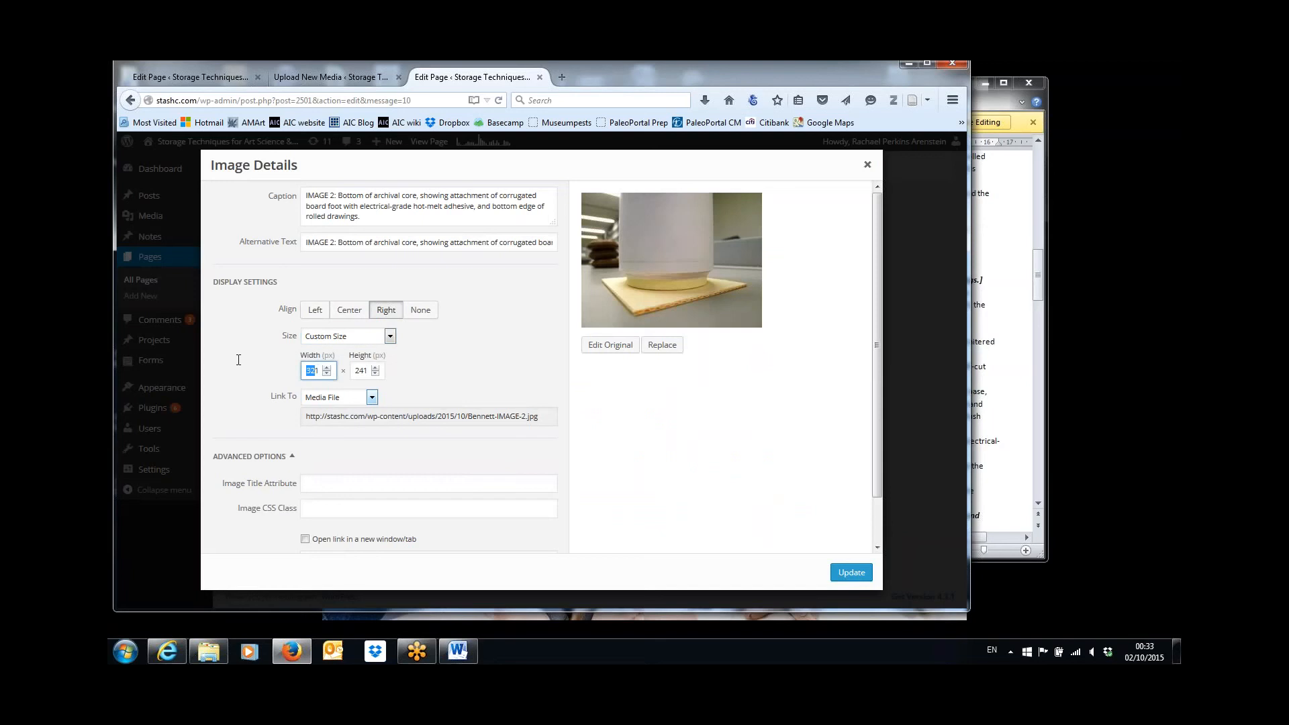
key(BackSpace)
text(500)
click(852, 572)
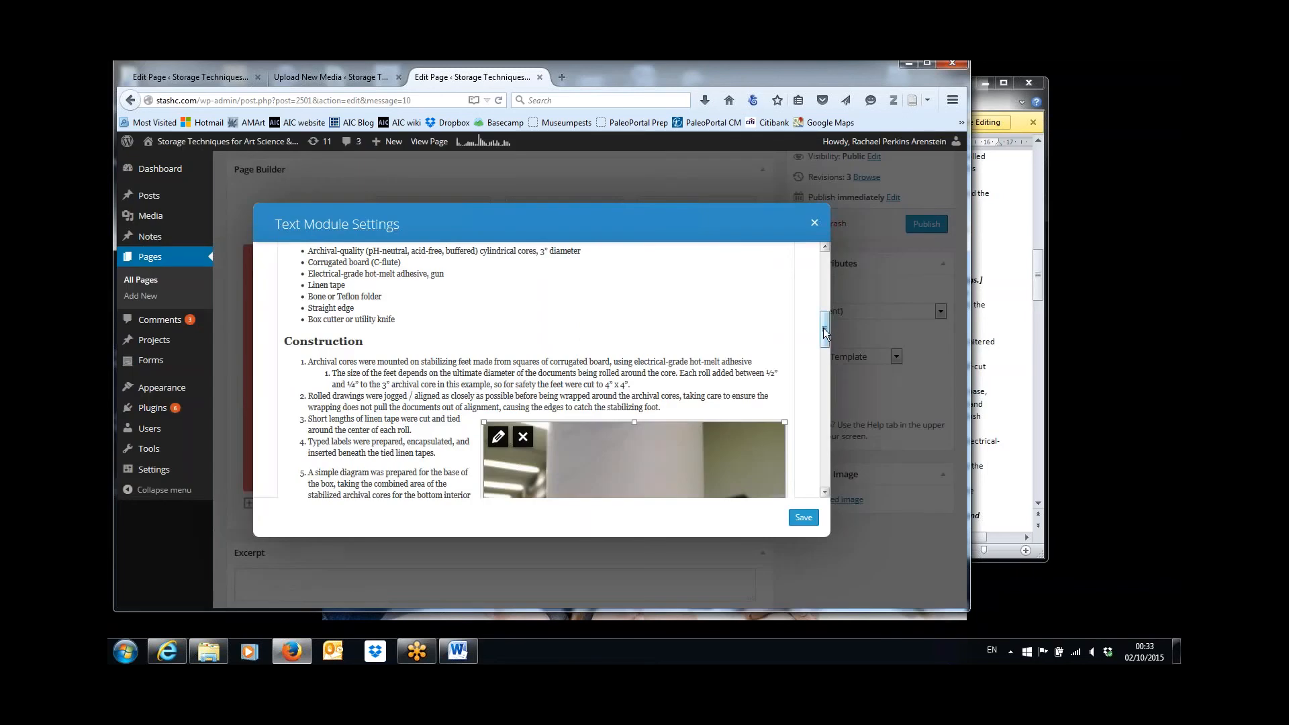
Compare IMAGE 2's placement beside the Construction steps with its position in the Word document.
drag(826, 334, 826, 364)
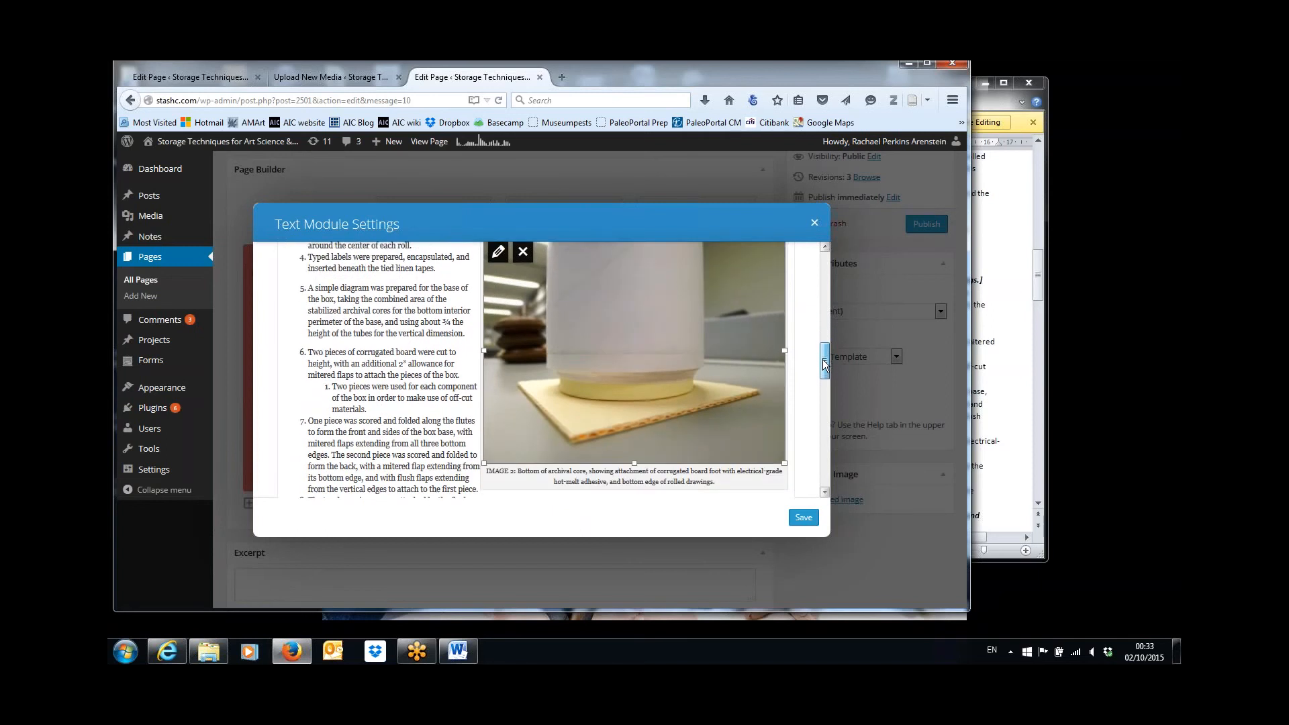
drag(825, 364, 819, 342)
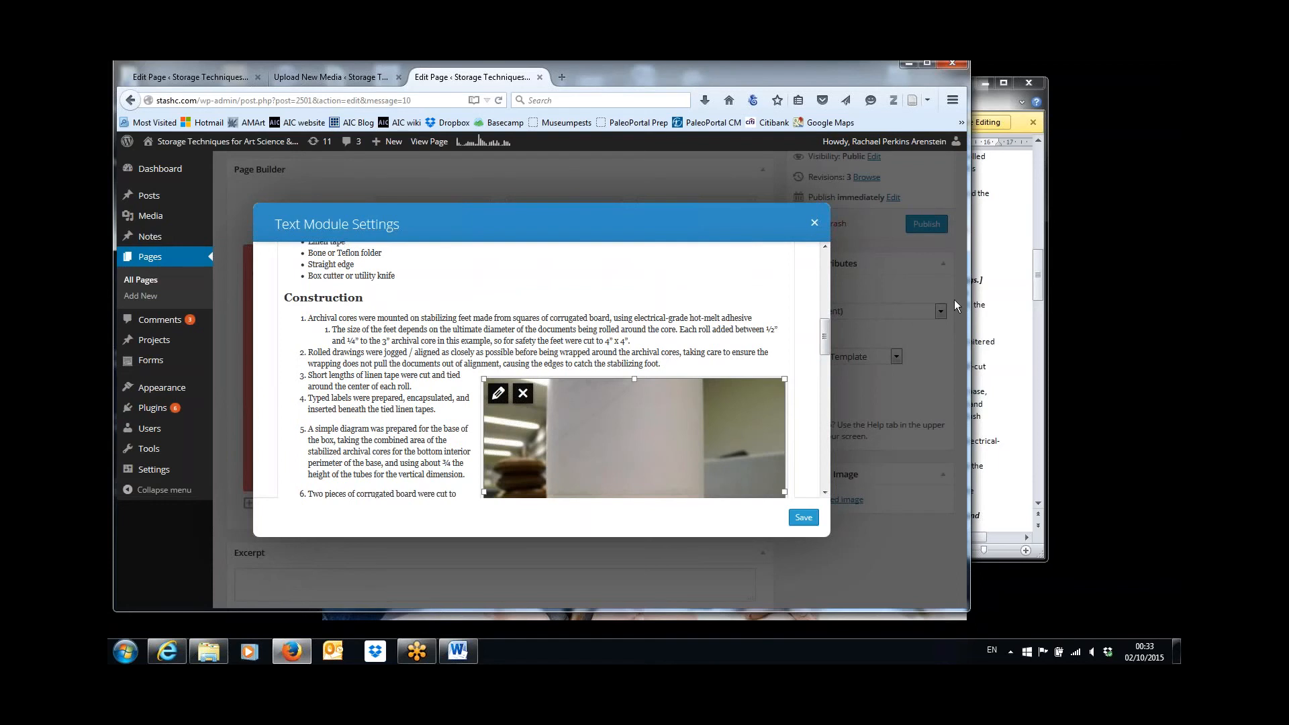
click(995, 316)
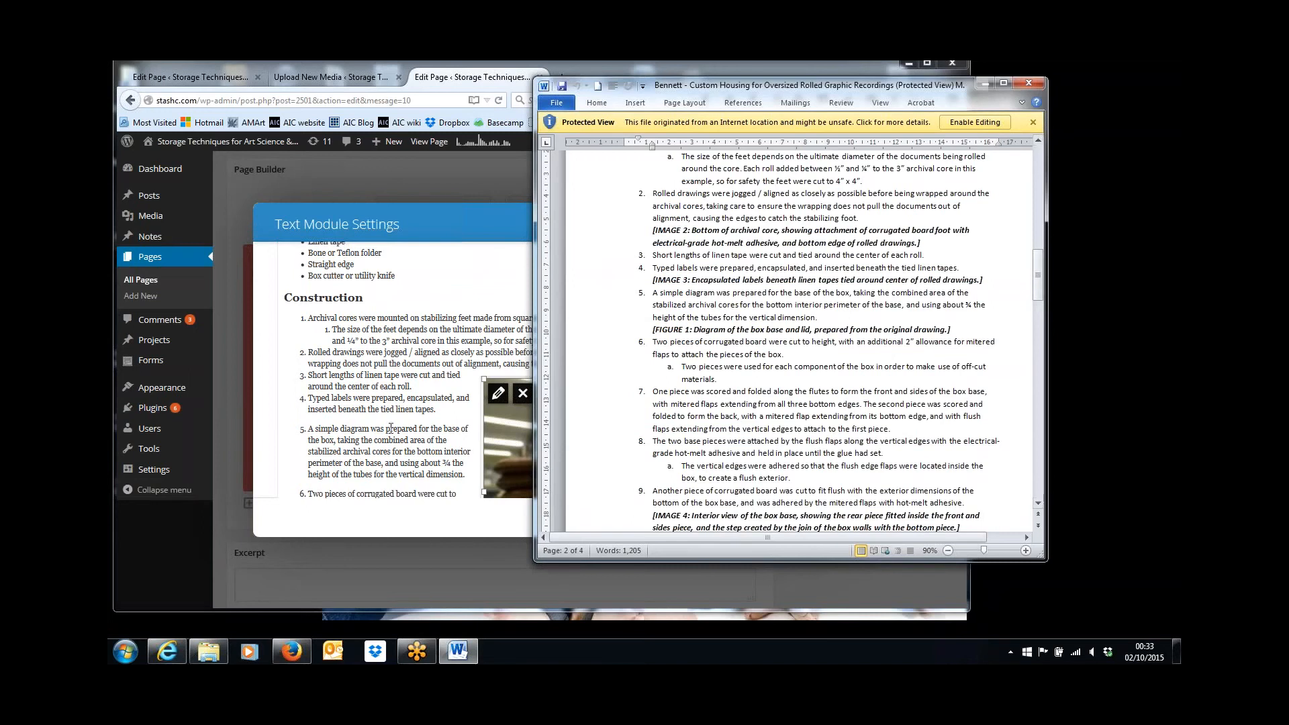
click(505, 425)
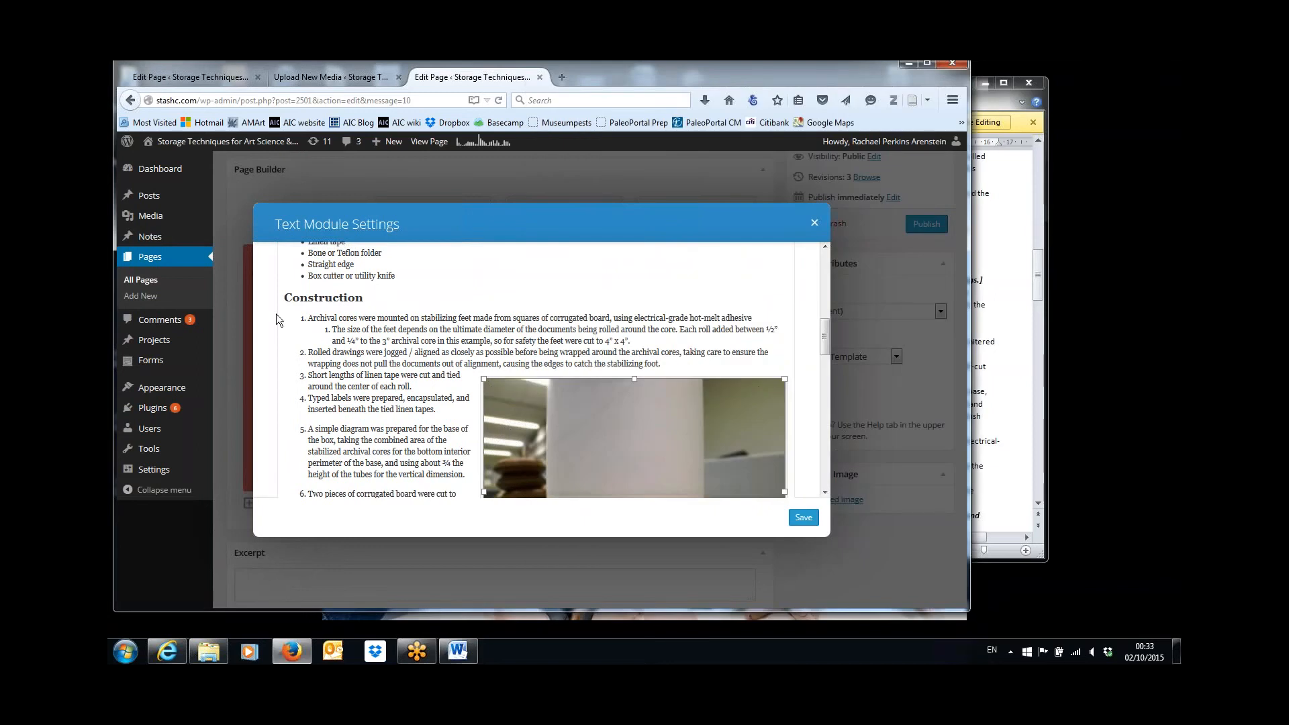
Try to move IMAGE 2 up to the first Construction item, and remove the image from the text.
click(302, 317)
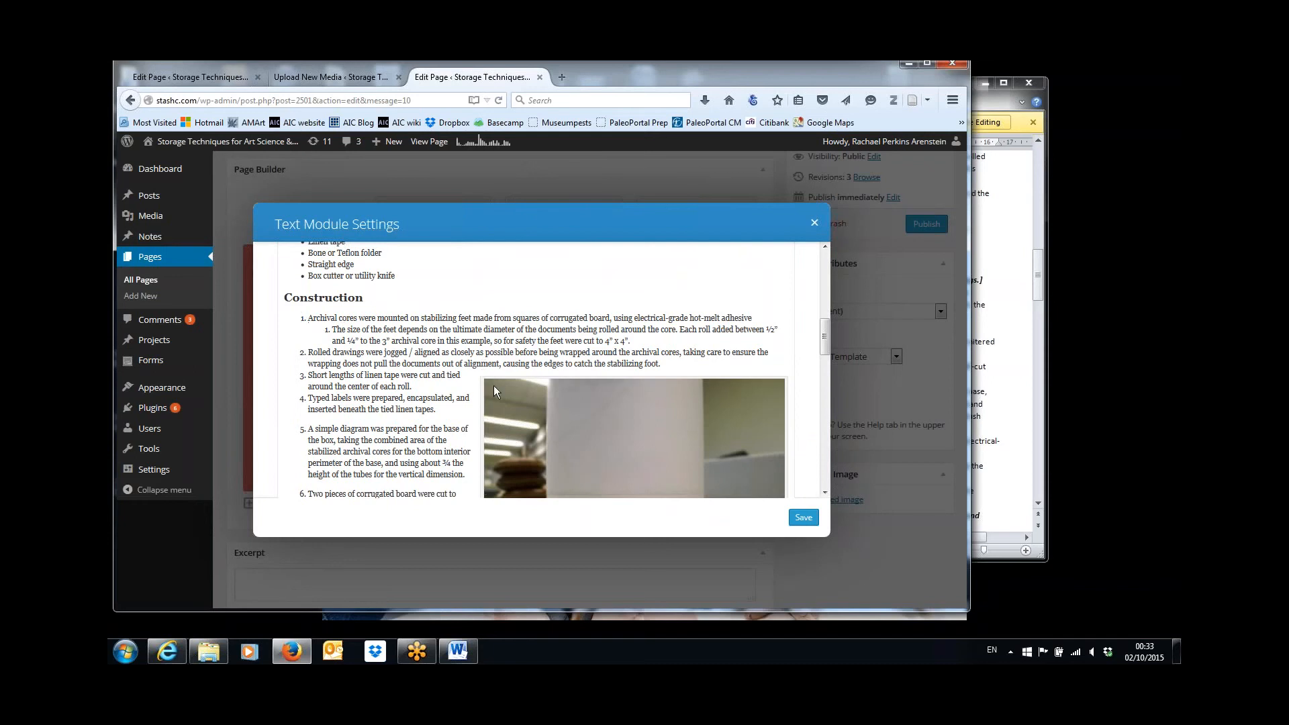
click(495, 391)
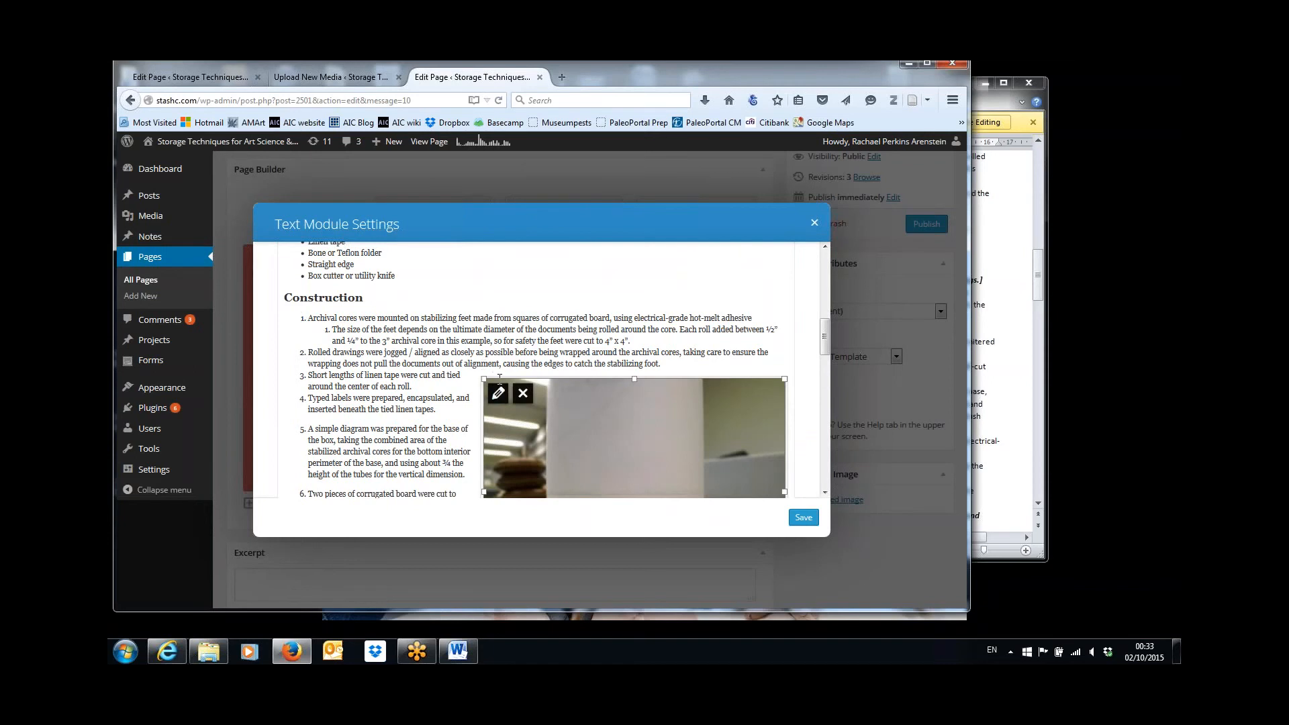
drag(500, 378, 367, 313)
click(524, 398)
click(526, 396)
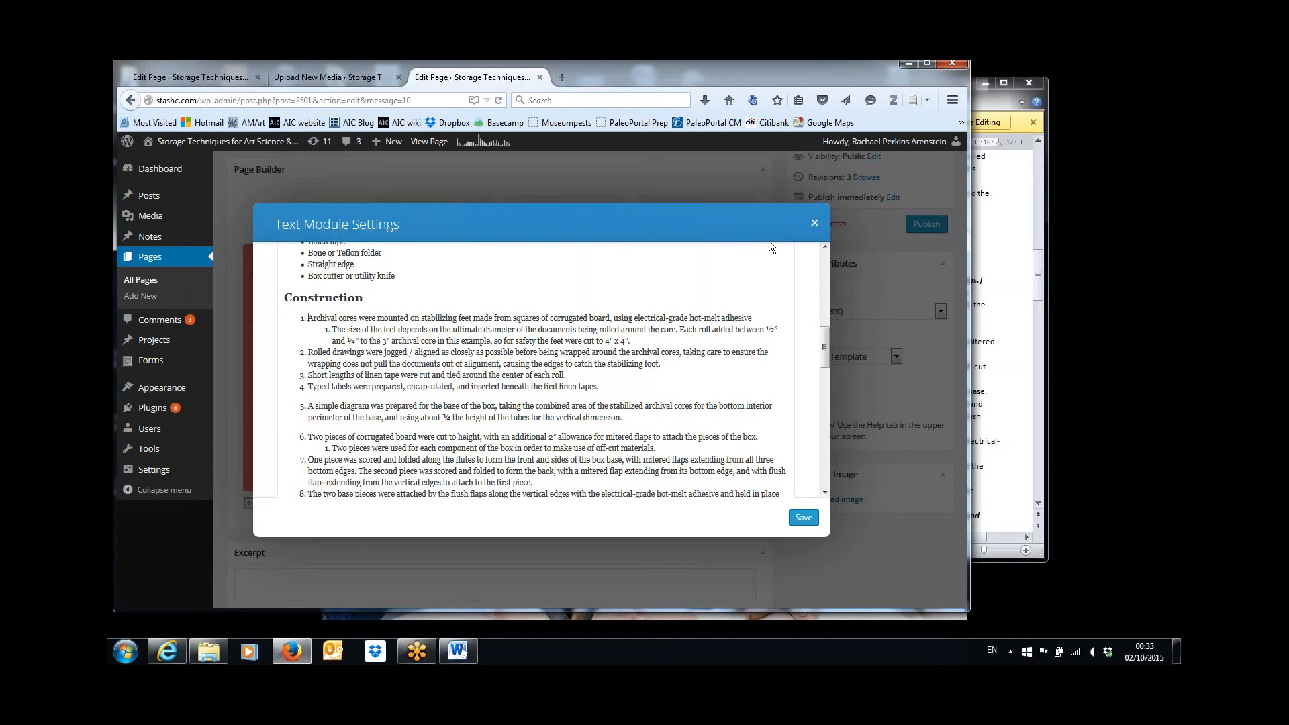
Insert Bennett-IMAGE-2.jpg at the start of the first Construction item with Right alignment and size Medium – 300 × 225.
drag(823, 344, 823, 272)
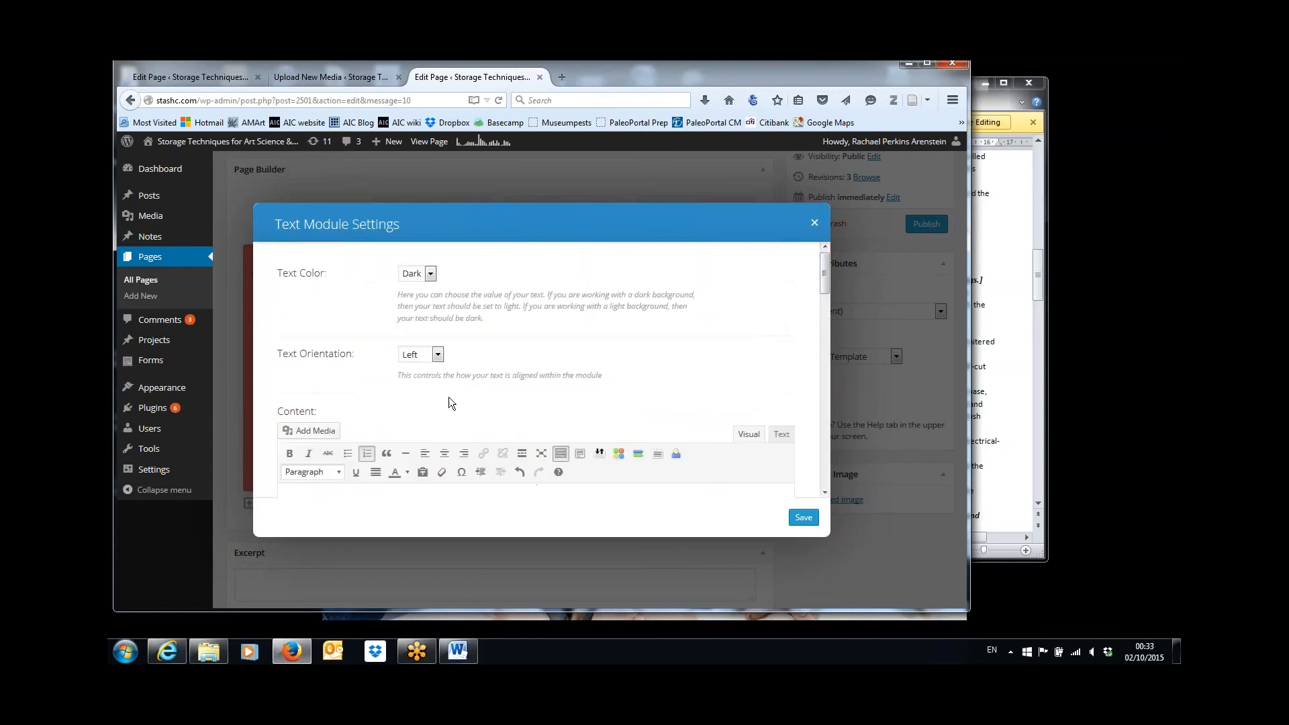
click(326, 435)
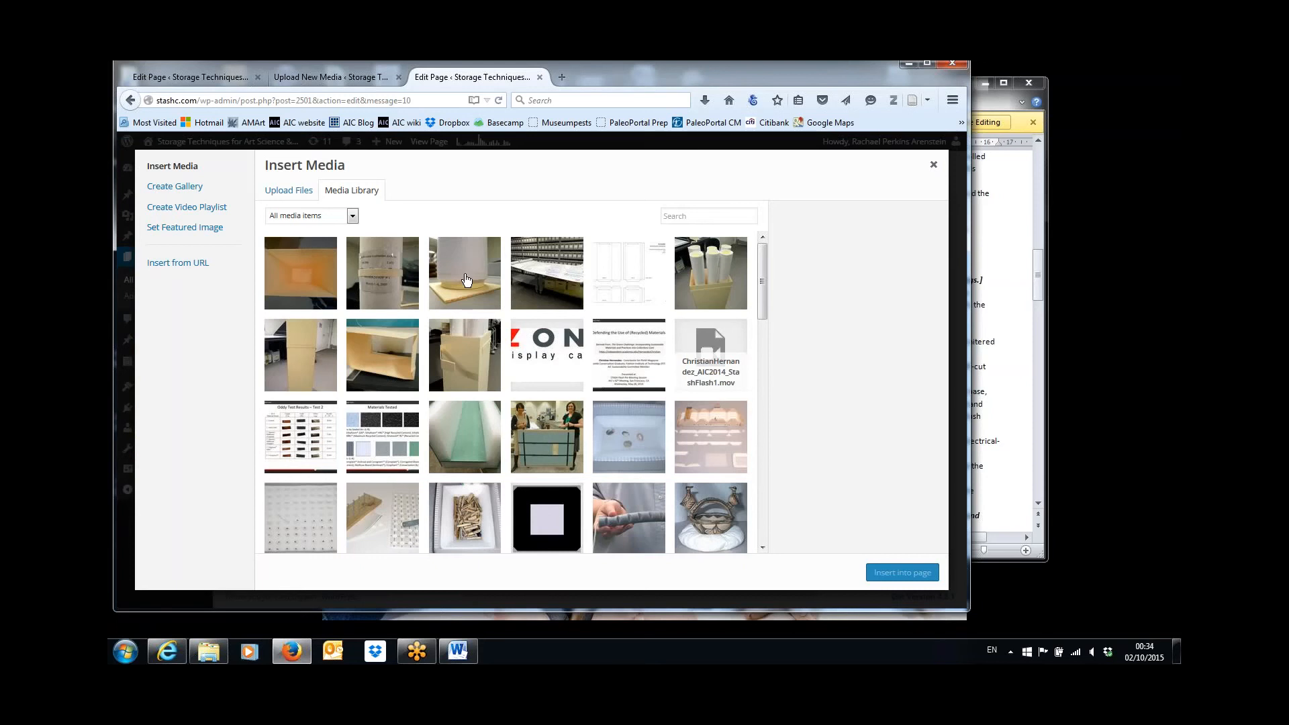
click(467, 280)
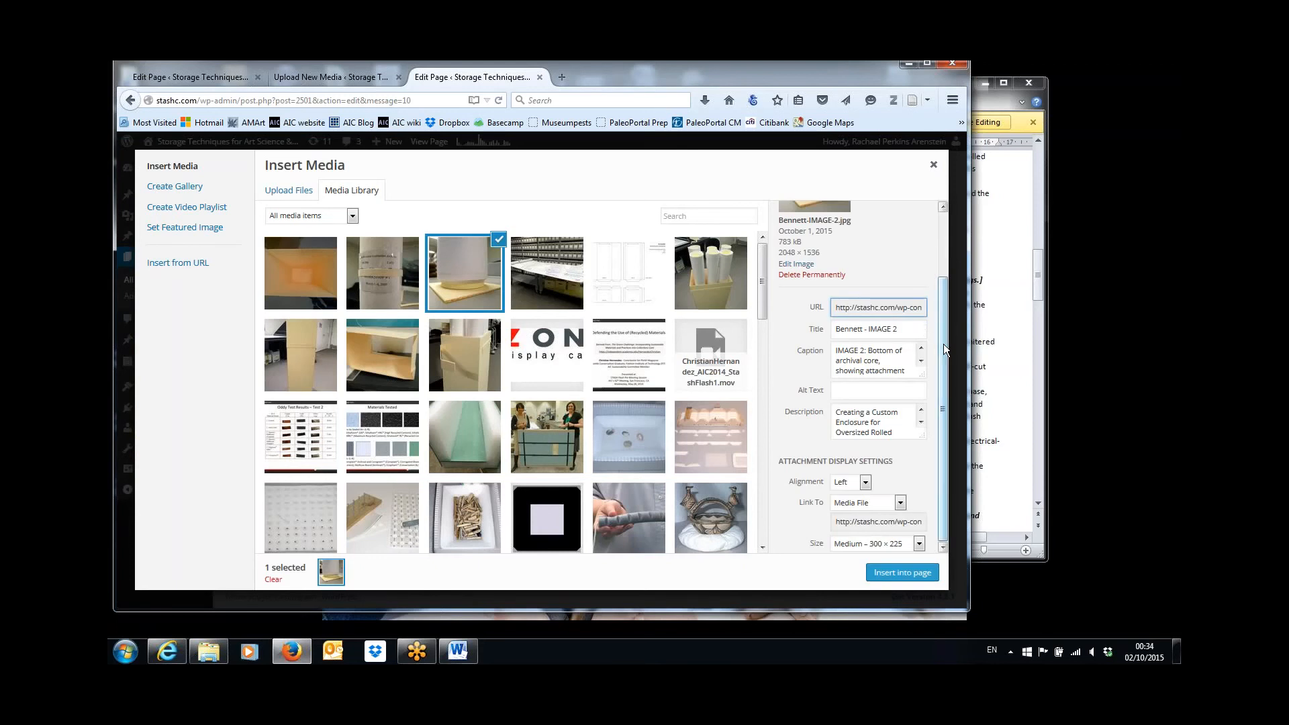
click(919, 546)
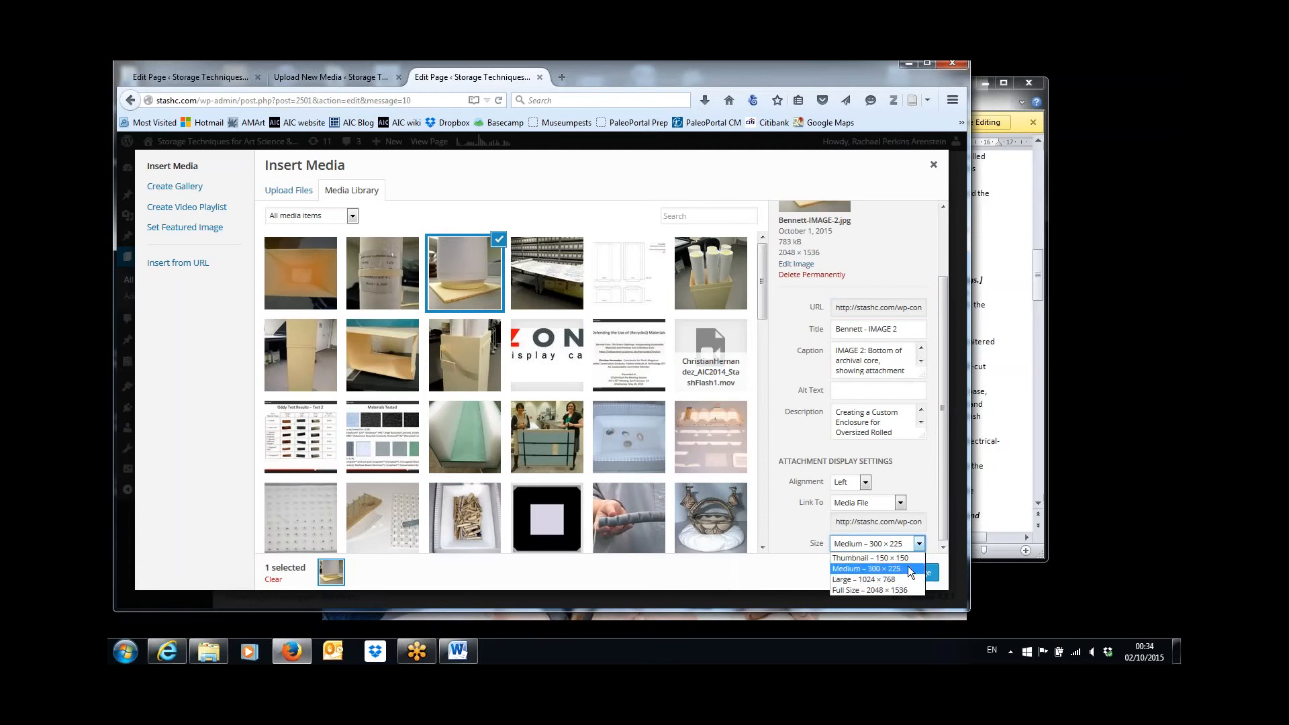
click(907, 566)
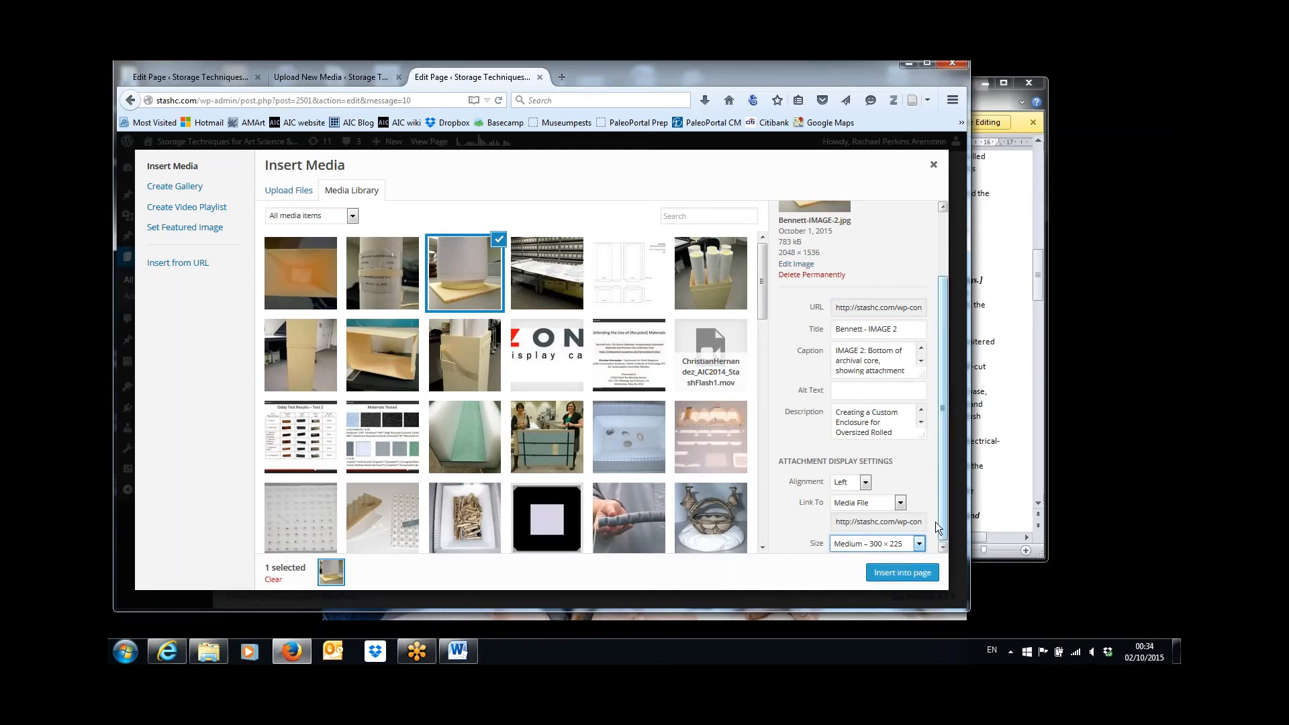
click(867, 477)
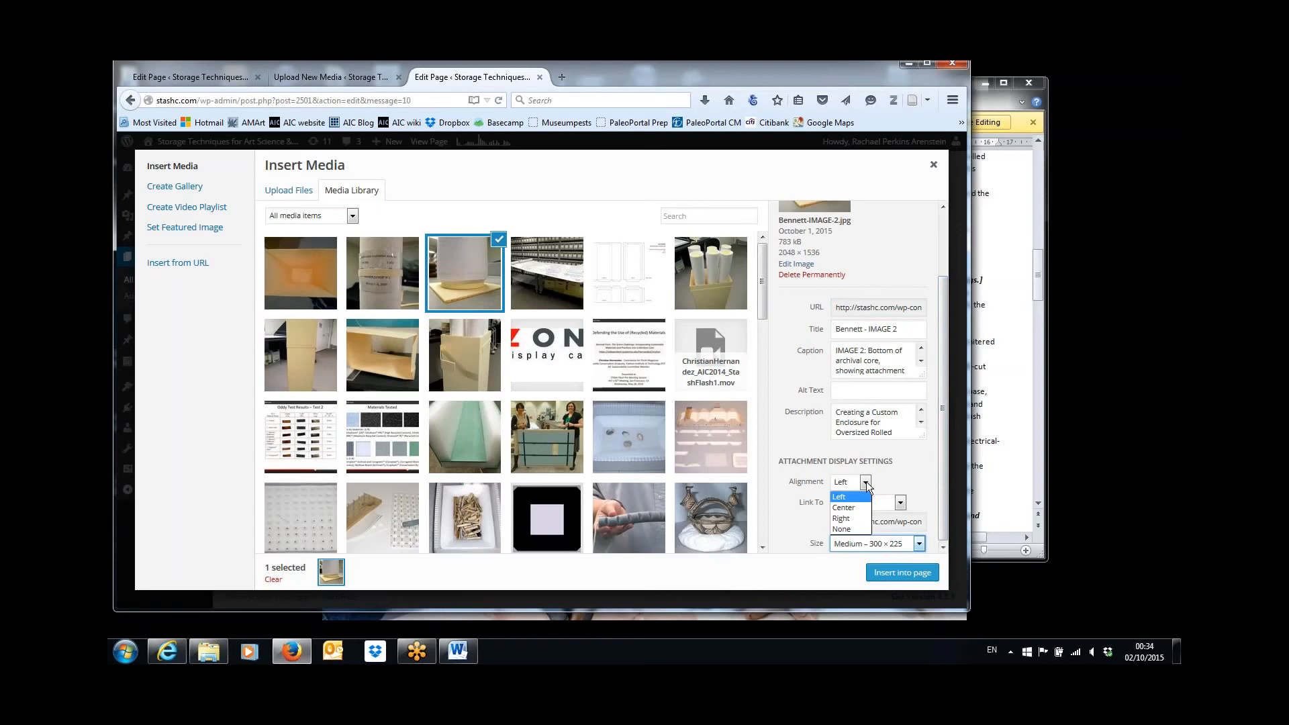
click(858, 518)
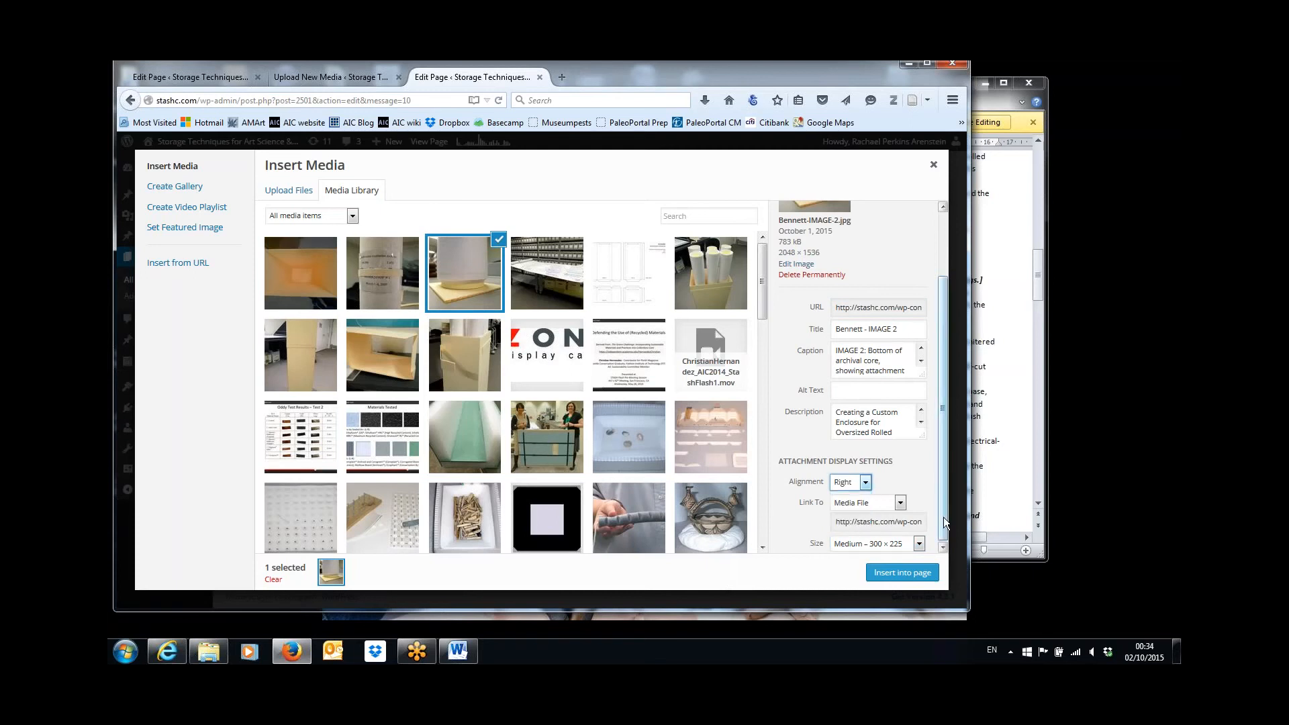
click(918, 545)
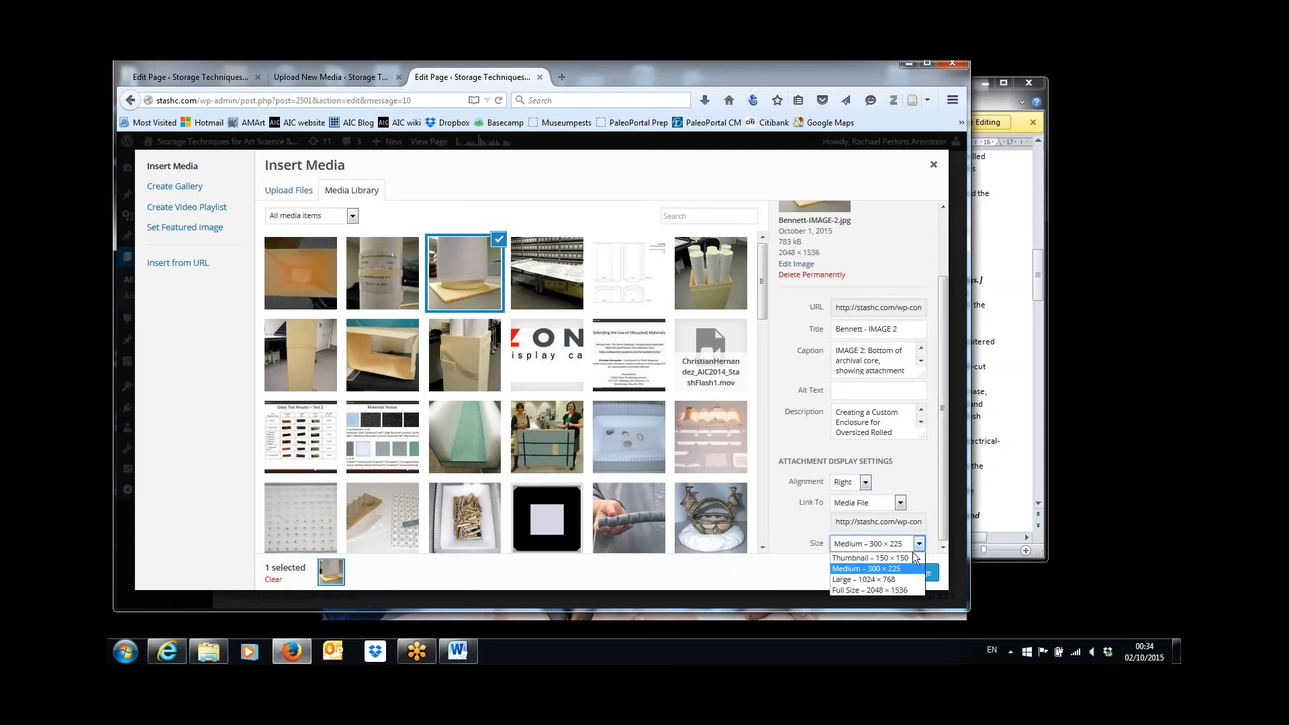
key(Down)
key(Down)
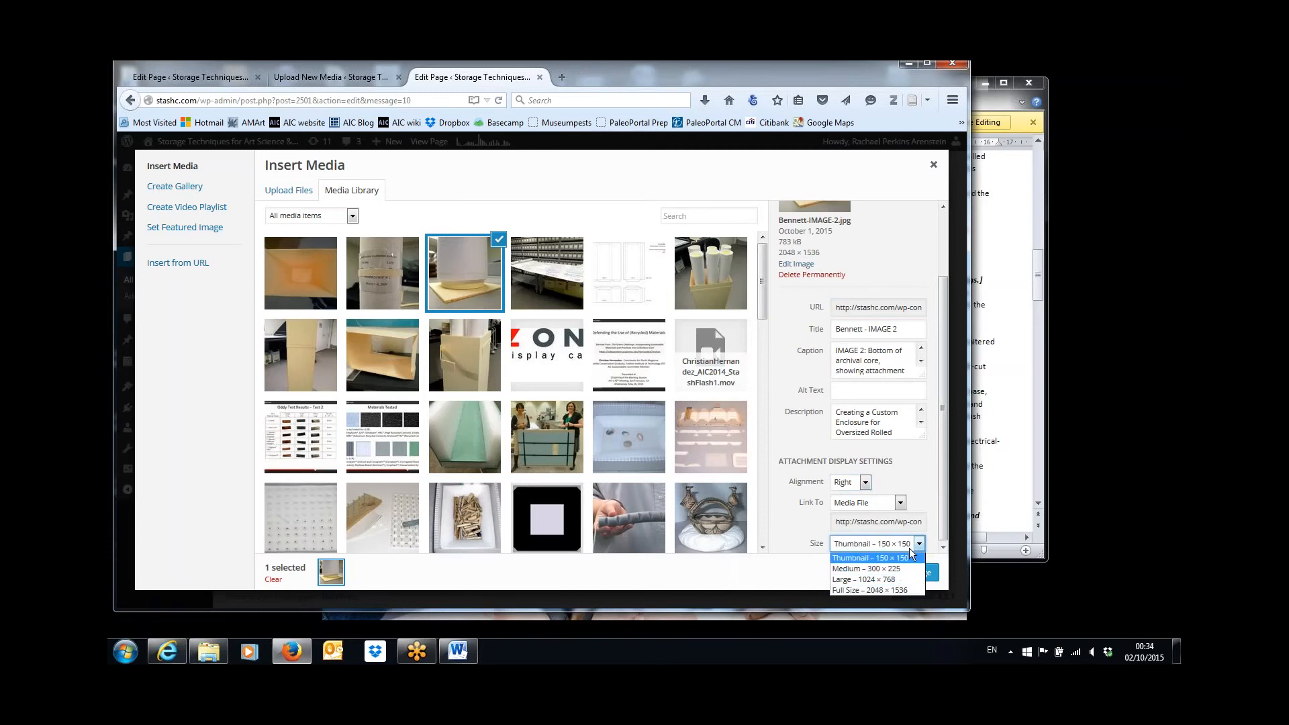
click(872, 568)
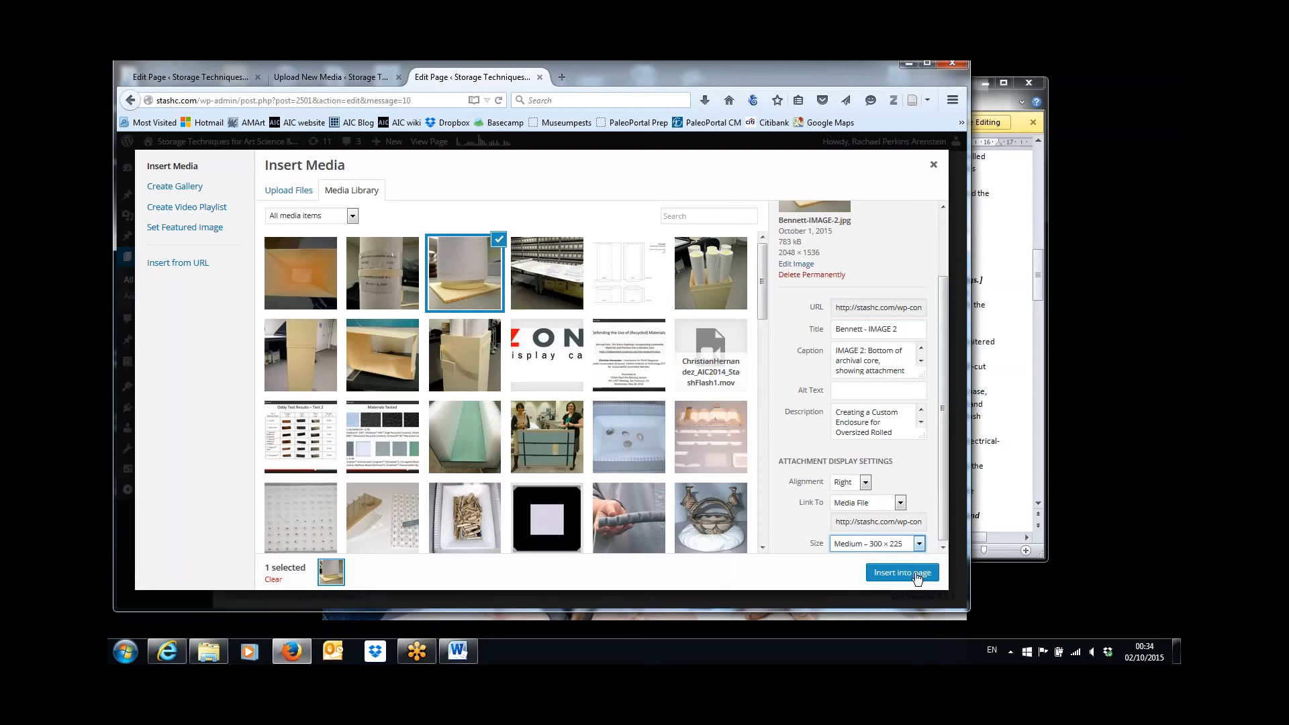
click(913, 574)
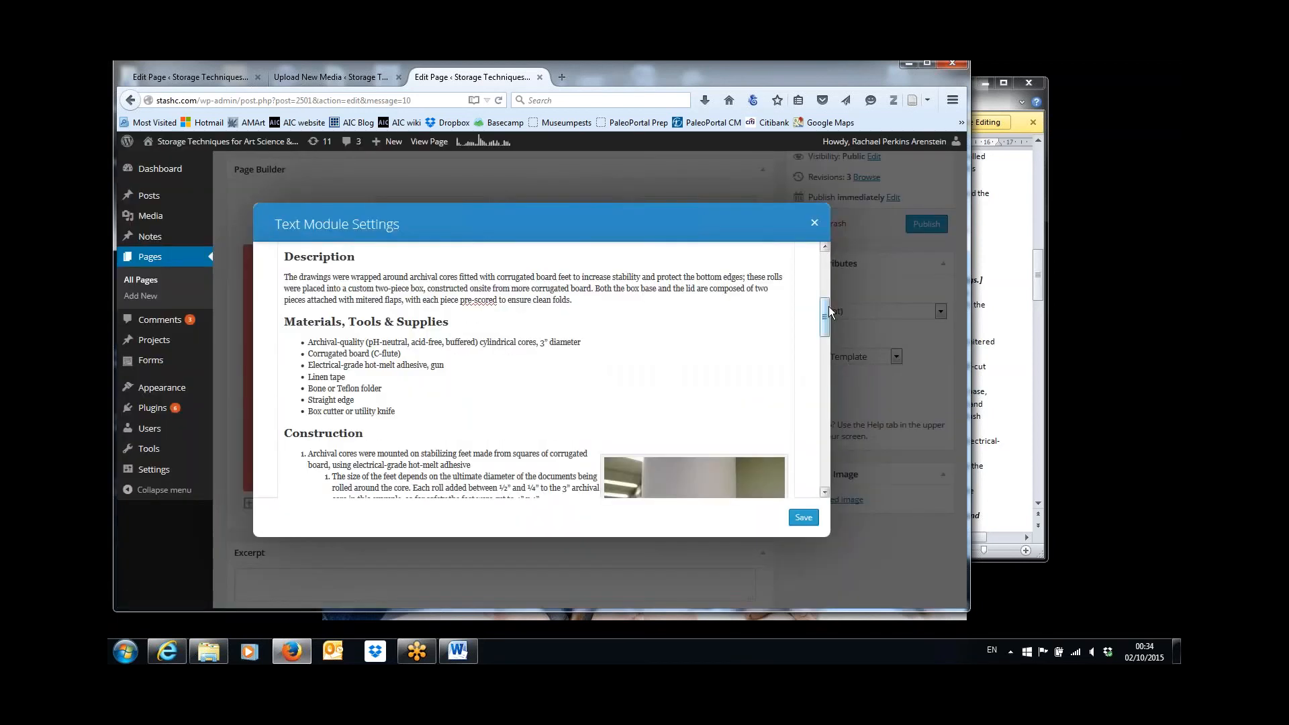
Check IMAGE 2's placement beside the Construction list and locate the IMAGE 3 caption in the Word document.
drag(820, 317, 824, 351)
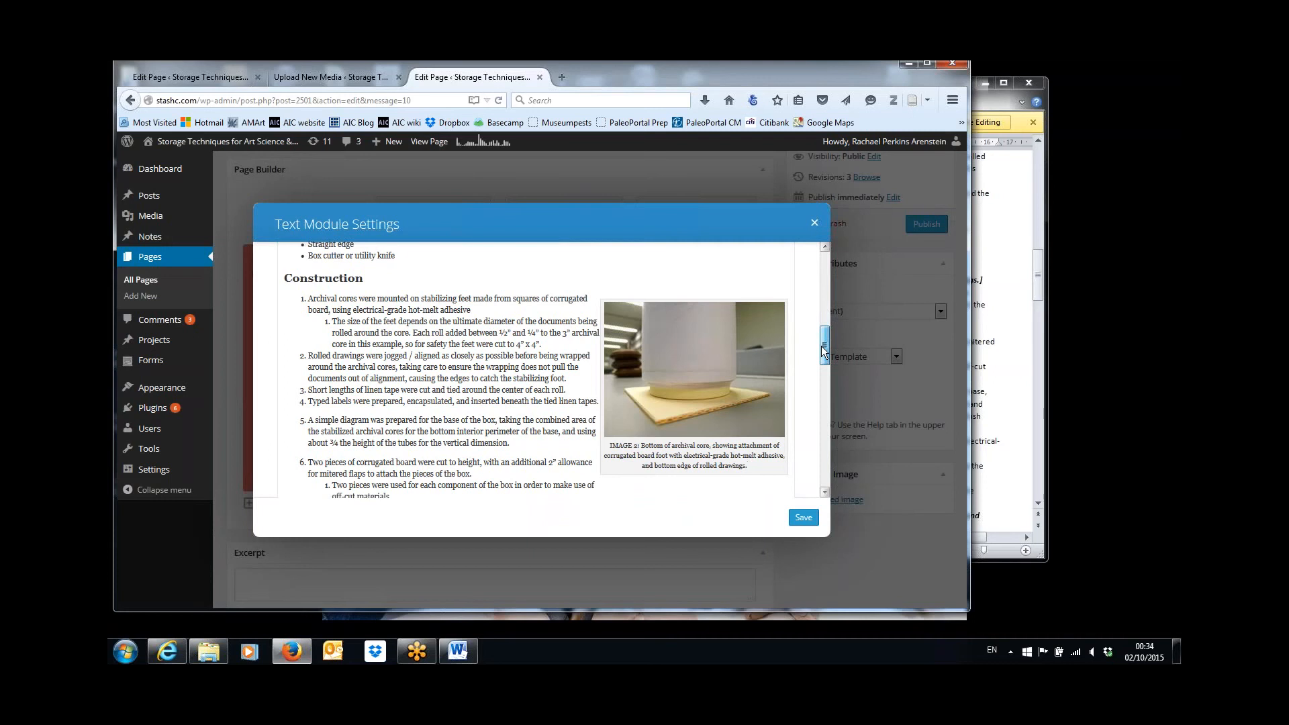
click(748, 465)
mouse_move(826, 352)
mouse_down()
mouse_move(828, 370)
mouse_move(827, 356)
mouse_up()
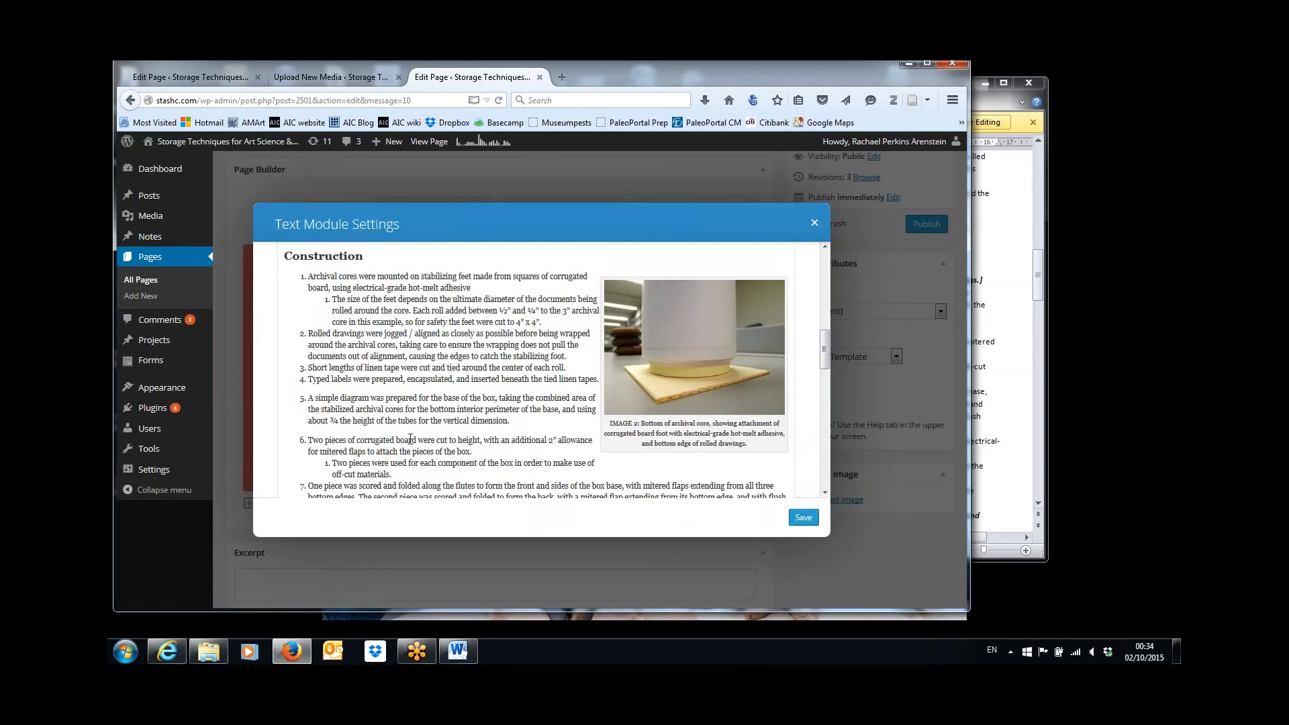
click(993, 313)
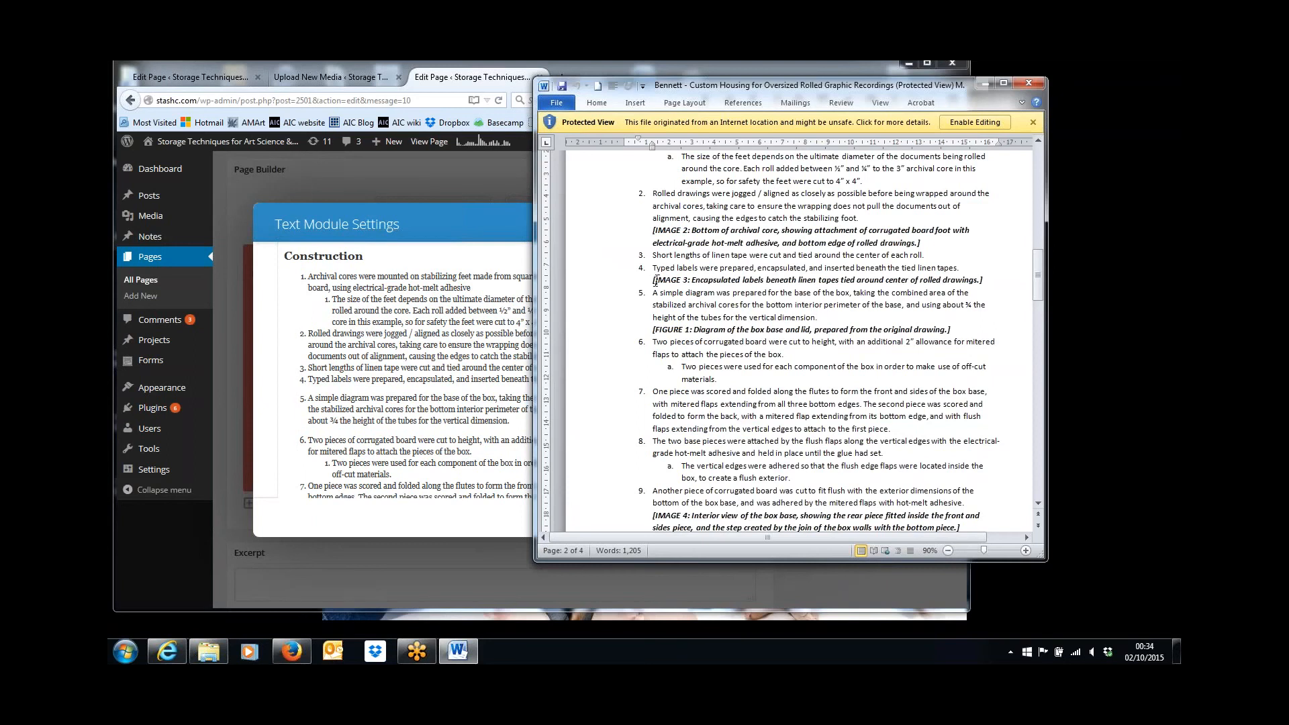
drag(655, 280, 978, 280)
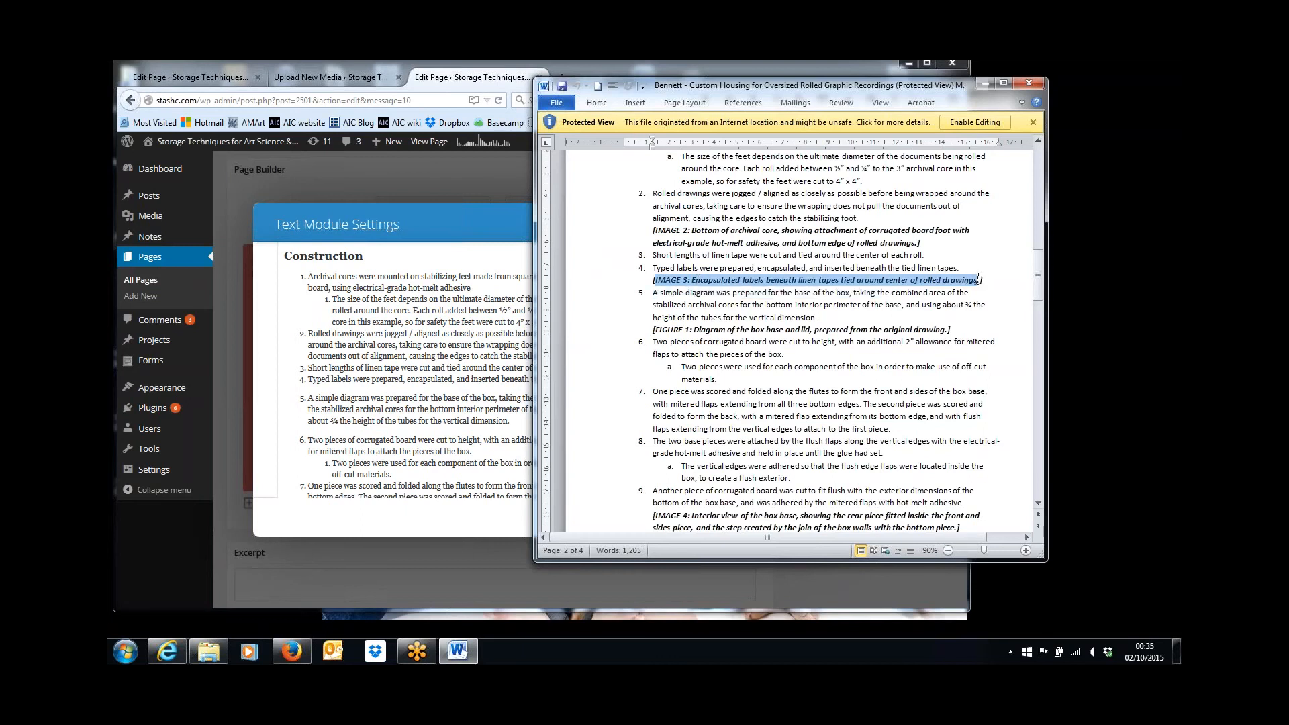
Try placing Bennett-IMAGE-3.jpg at the start of the sixth Construction item with Right alignment and size Medium – 300 × 225.
click(428, 401)
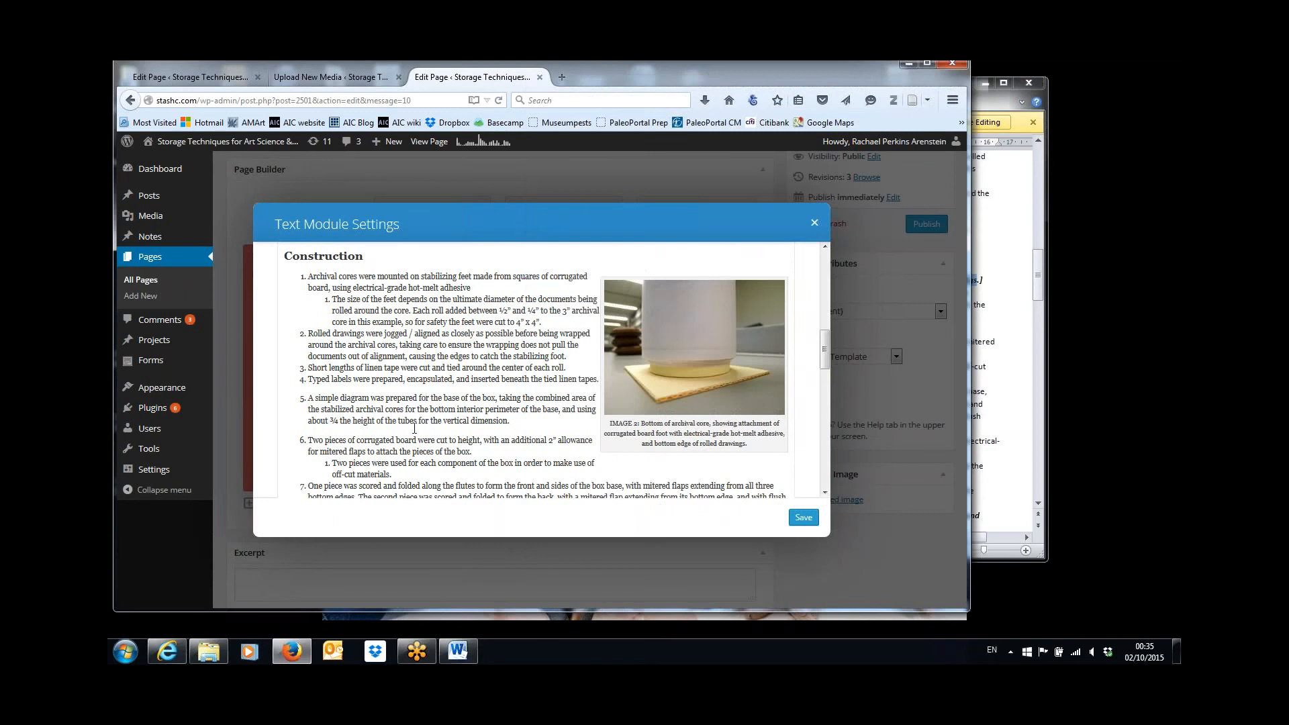
triple_click(308, 439)
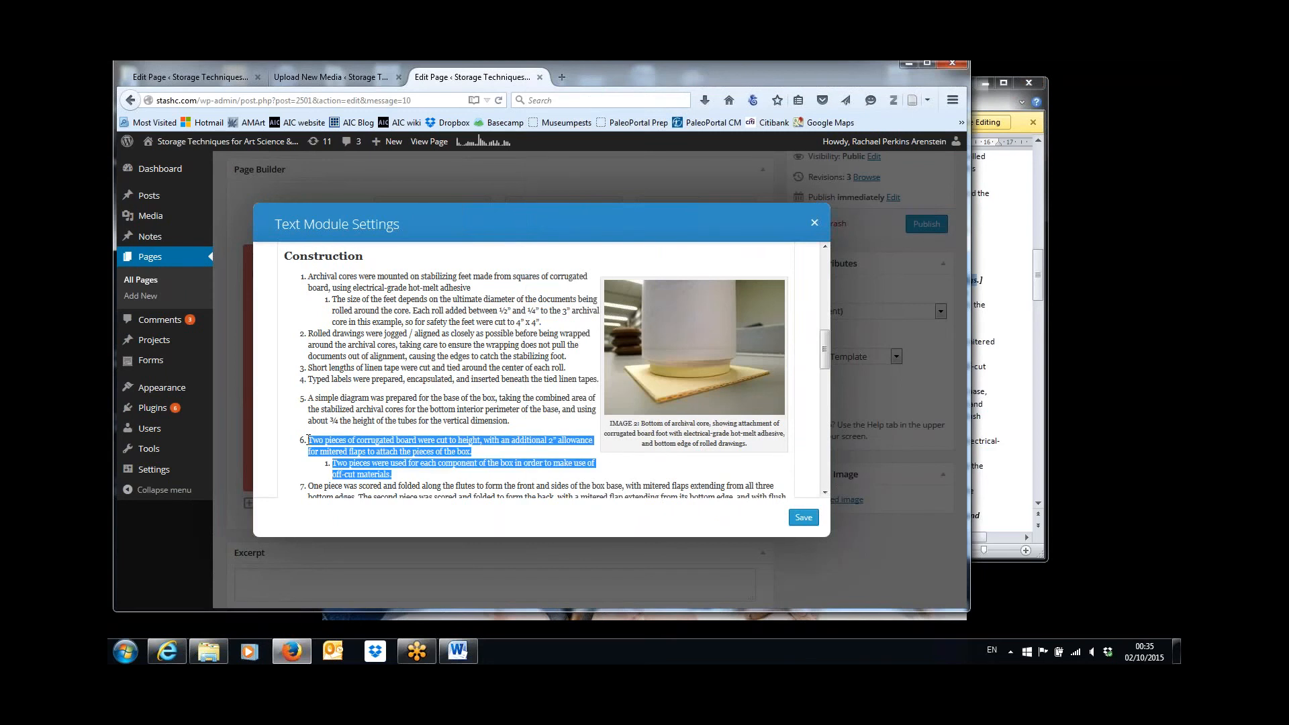
click(313, 440)
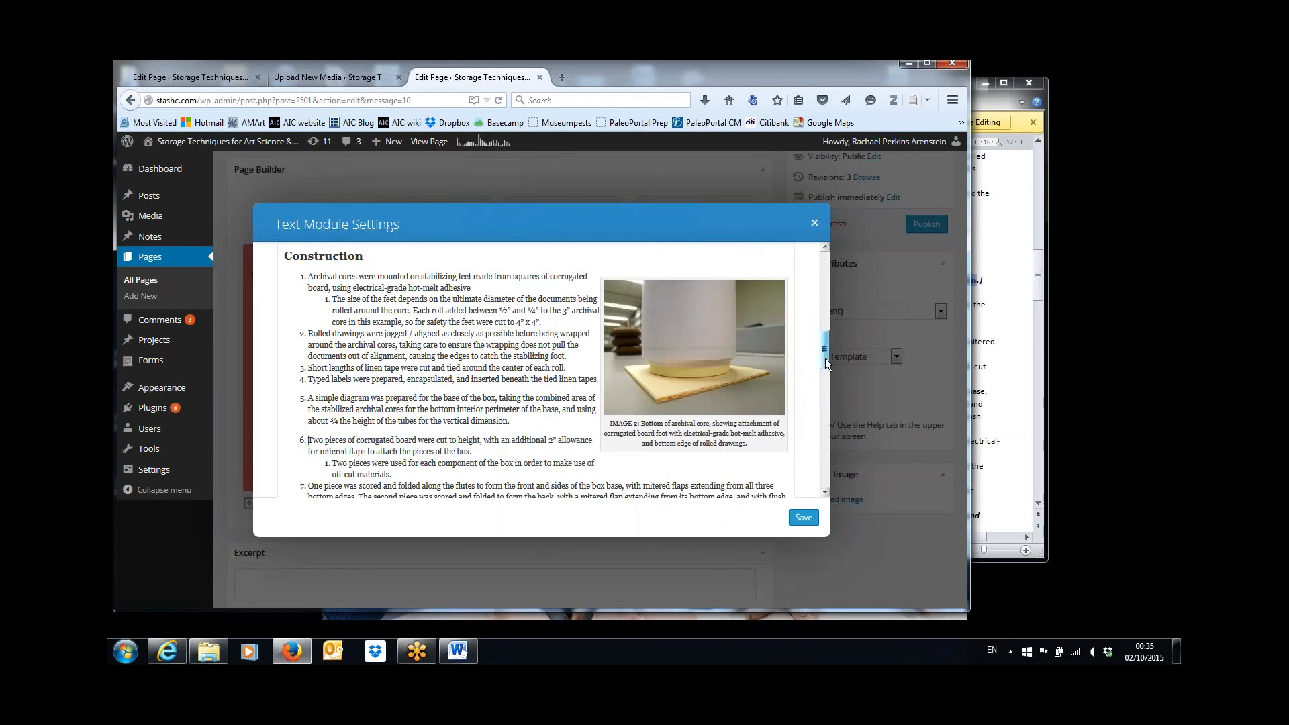
drag(824, 357, 822, 314)
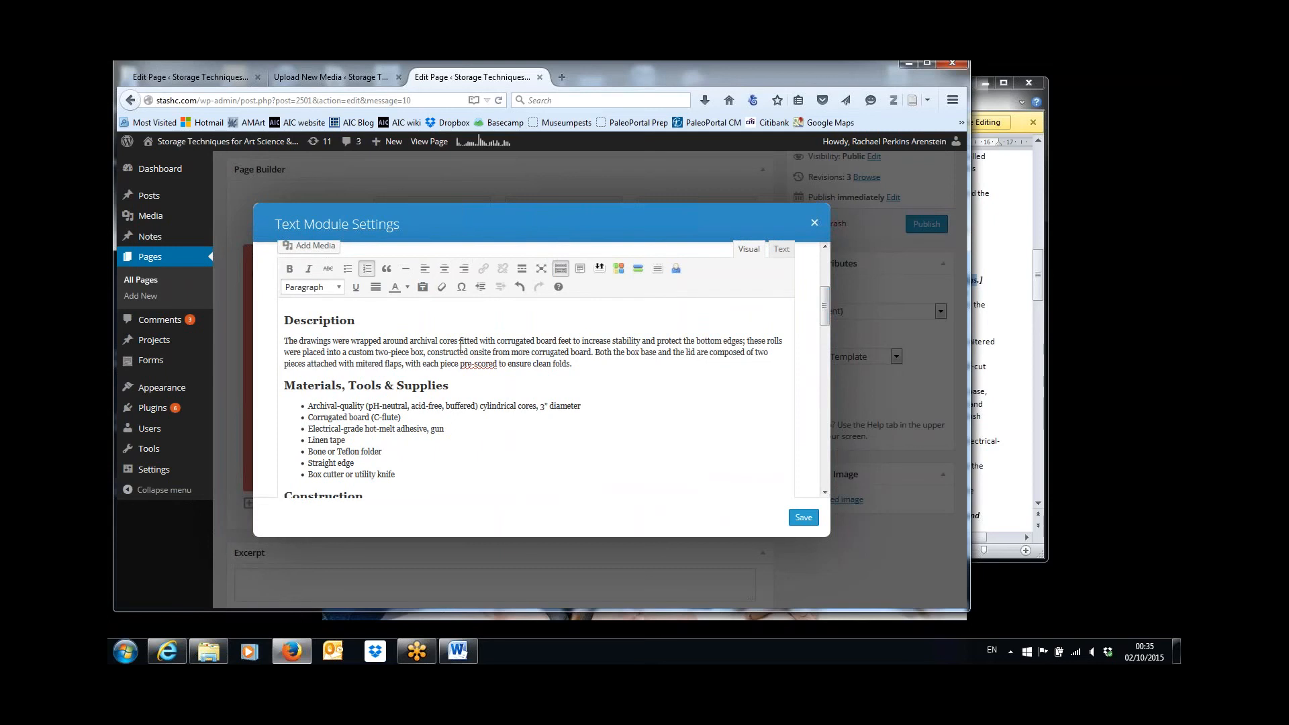
click(321, 250)
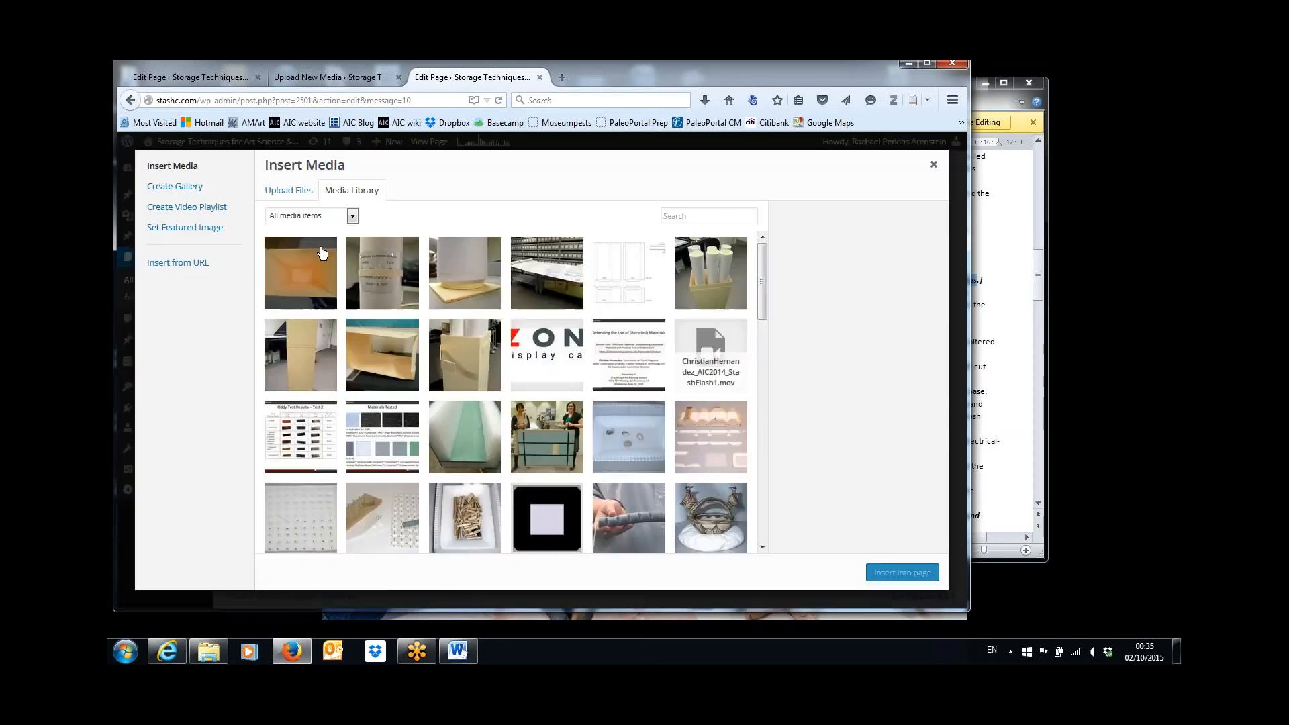
click(394, 276)
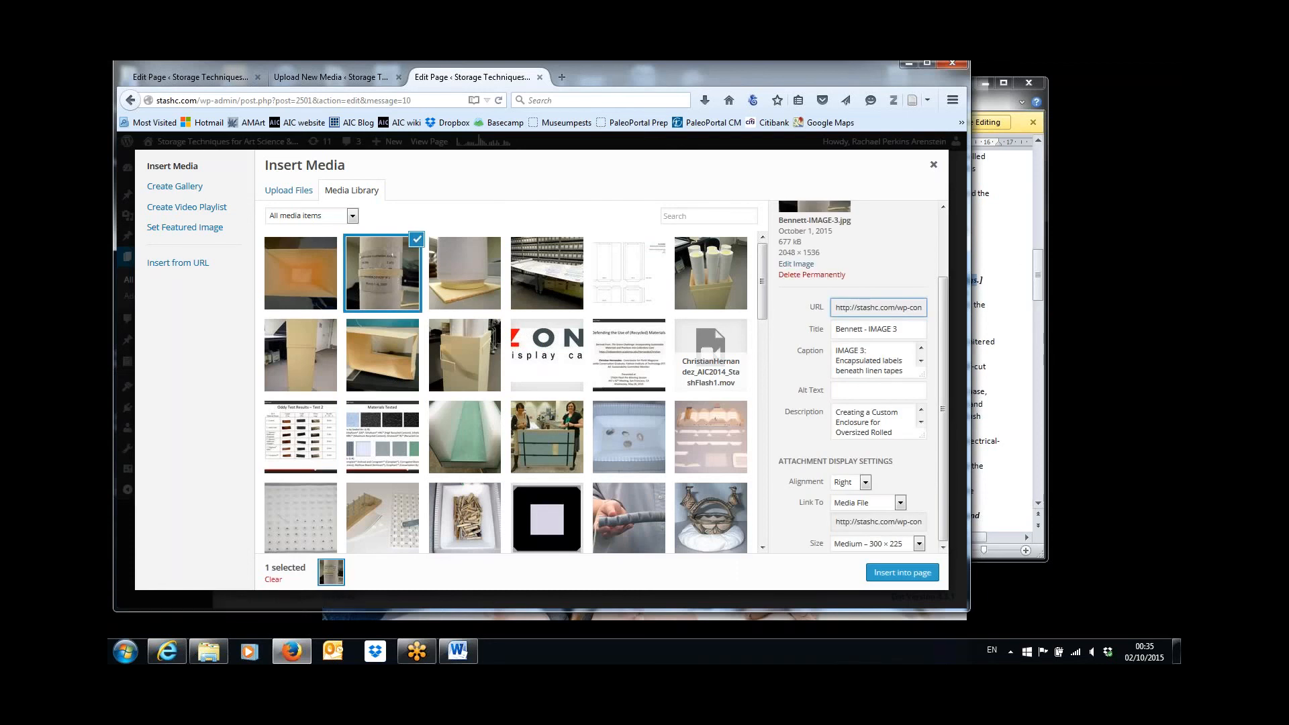
click(1009, 323)
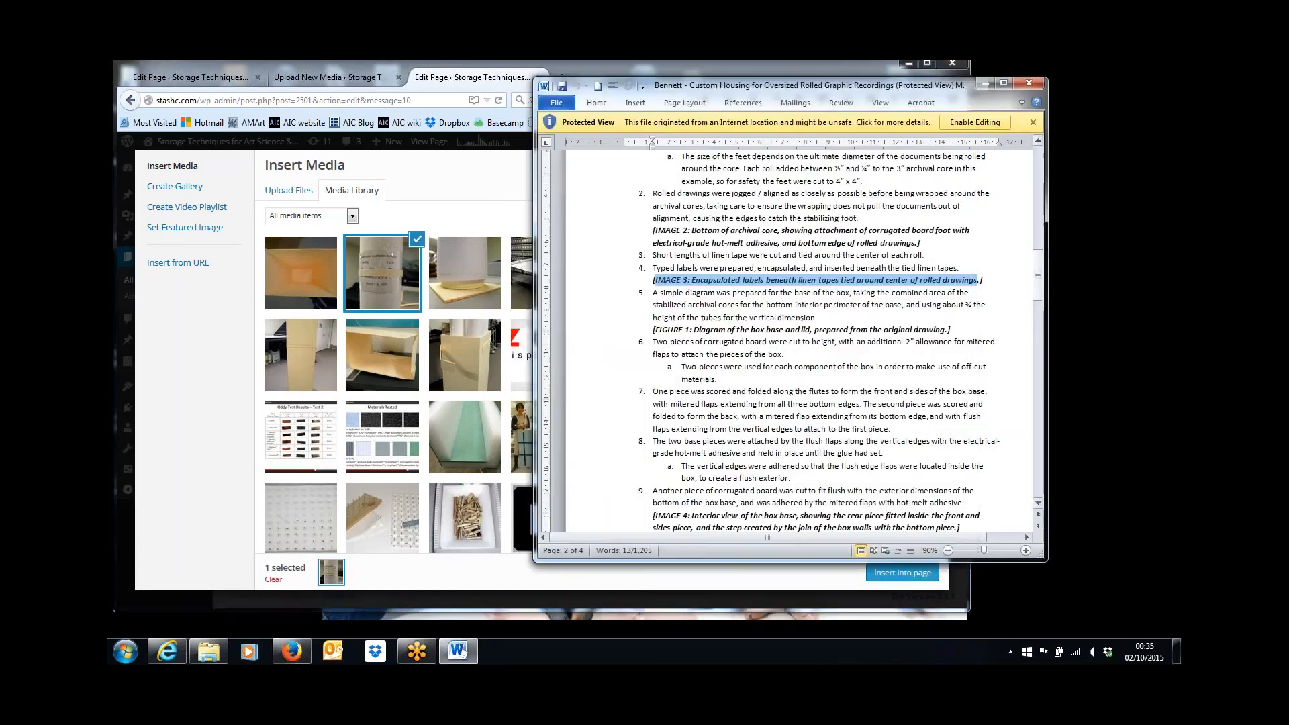
click(400, 280)
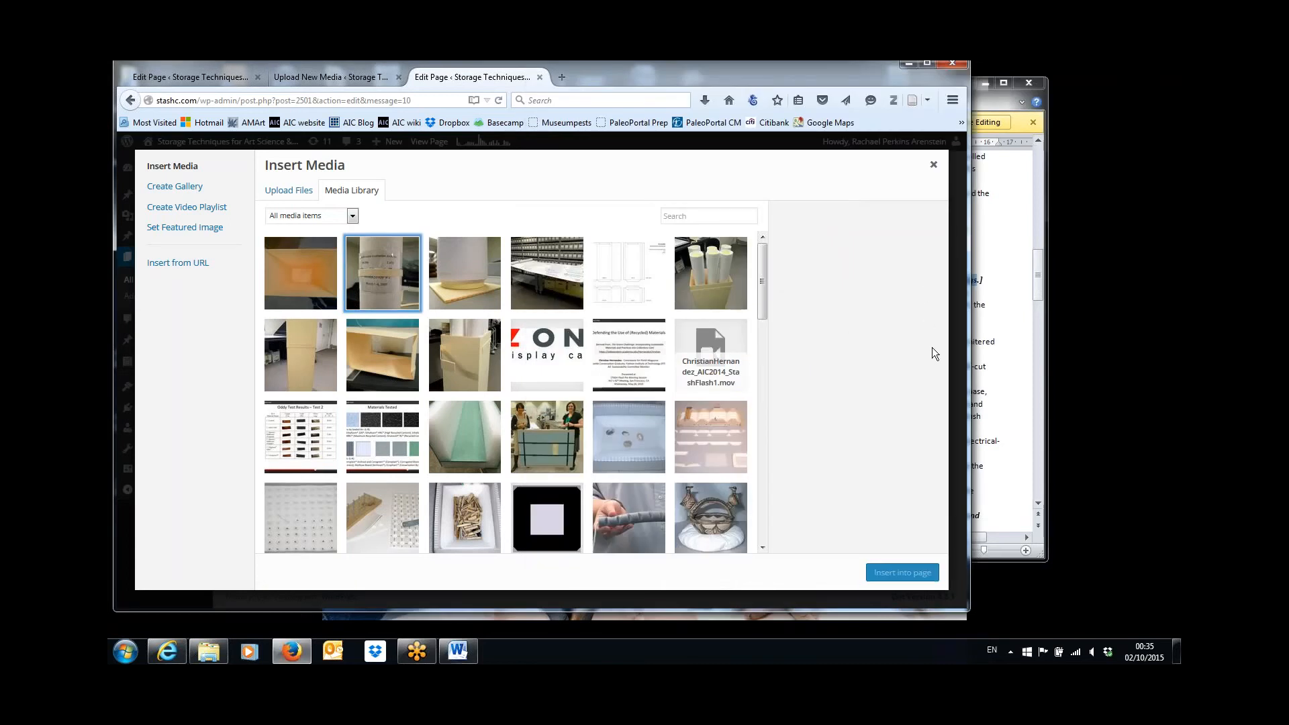
click(383, 277)
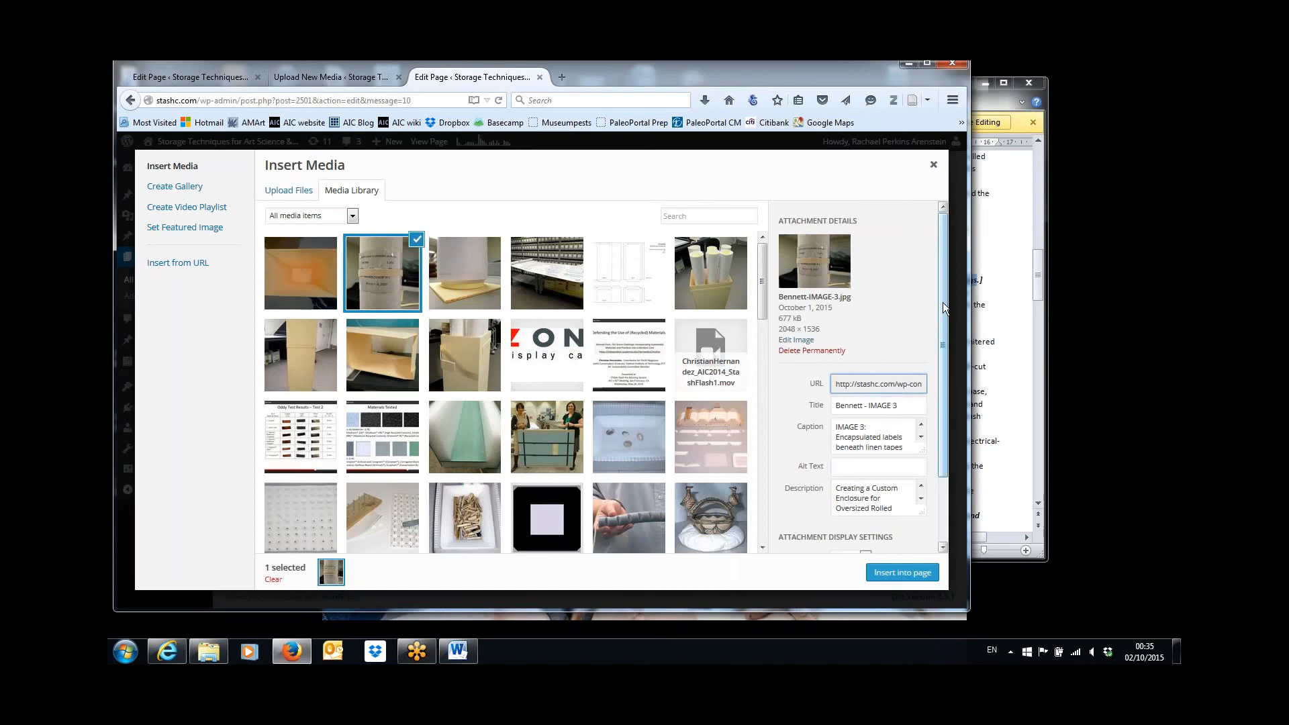
drag(942, 302, 942, 364)
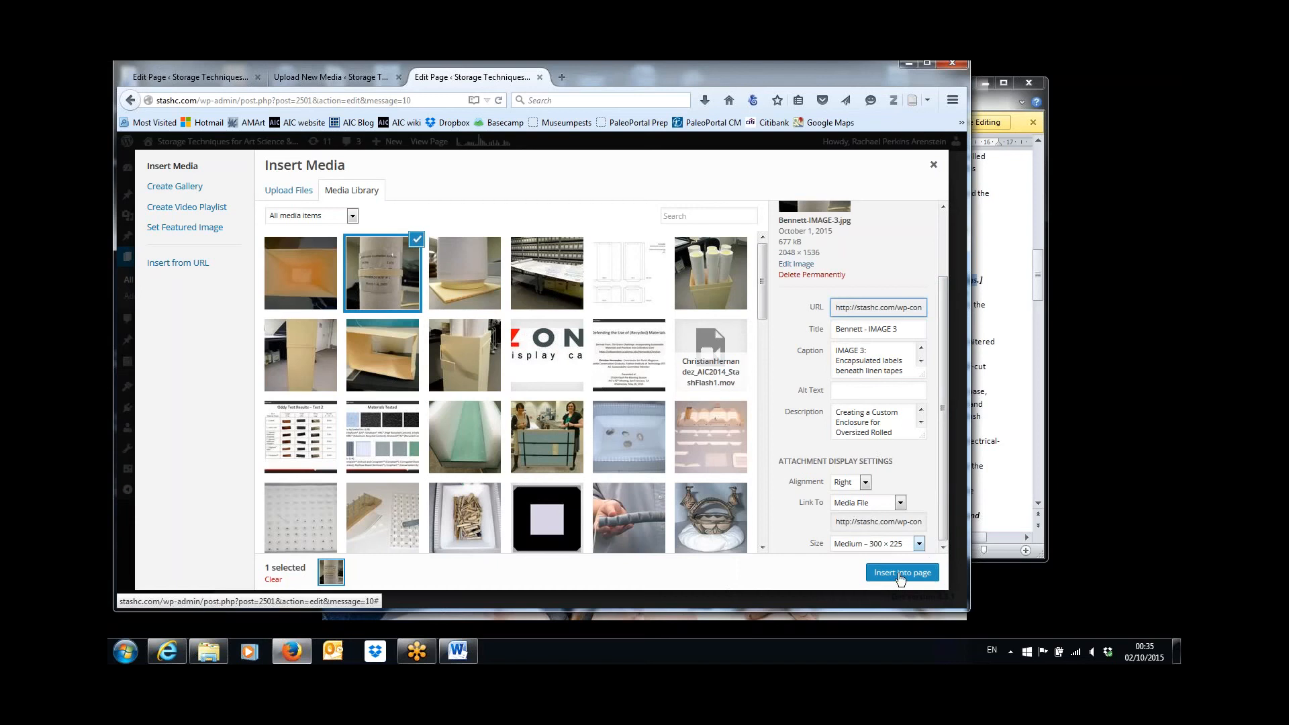
click(900, 573)
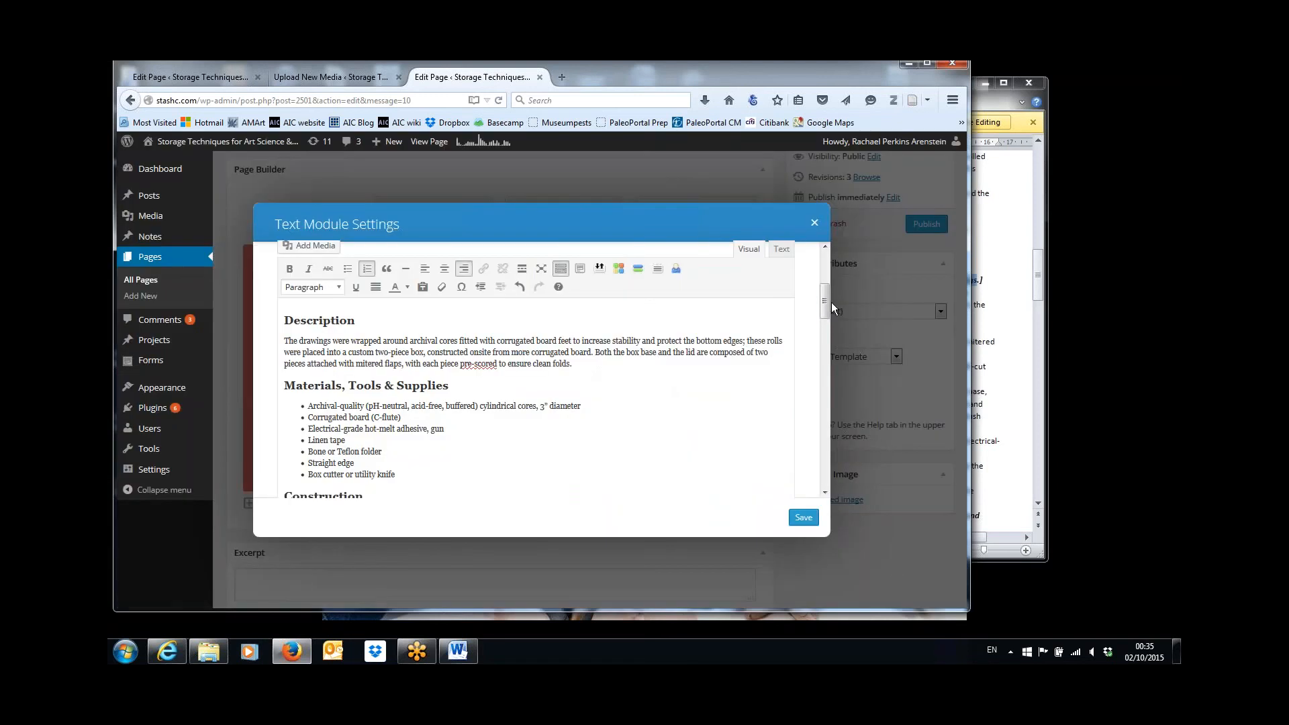
Check IMAGE 3 at the sixth Construction item and remove it from the text.
drag(824, 300, 820, 359)
click(551, 374)
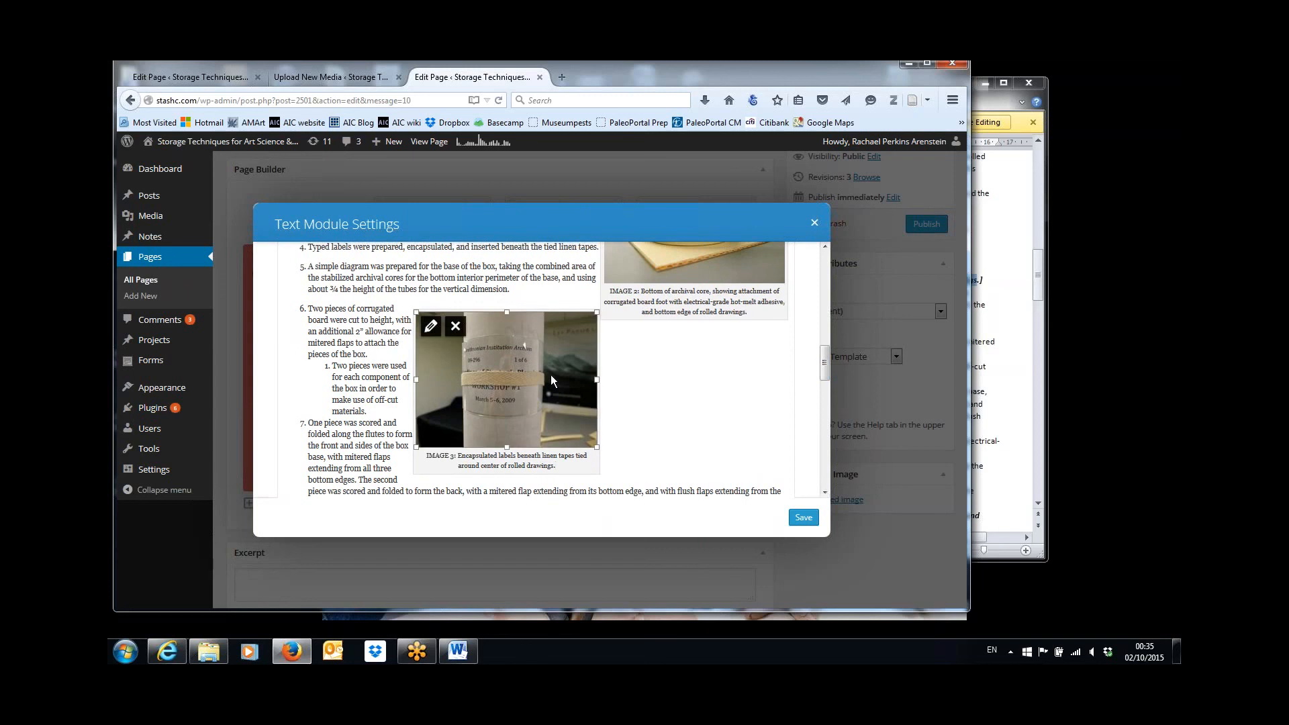
click(456, 326)
Insert Bennett-IMAGE-3.jpg at the start of the seventh Construction item with Right alignment and size Medium – 300 × 225.
triple_click(309, 351)
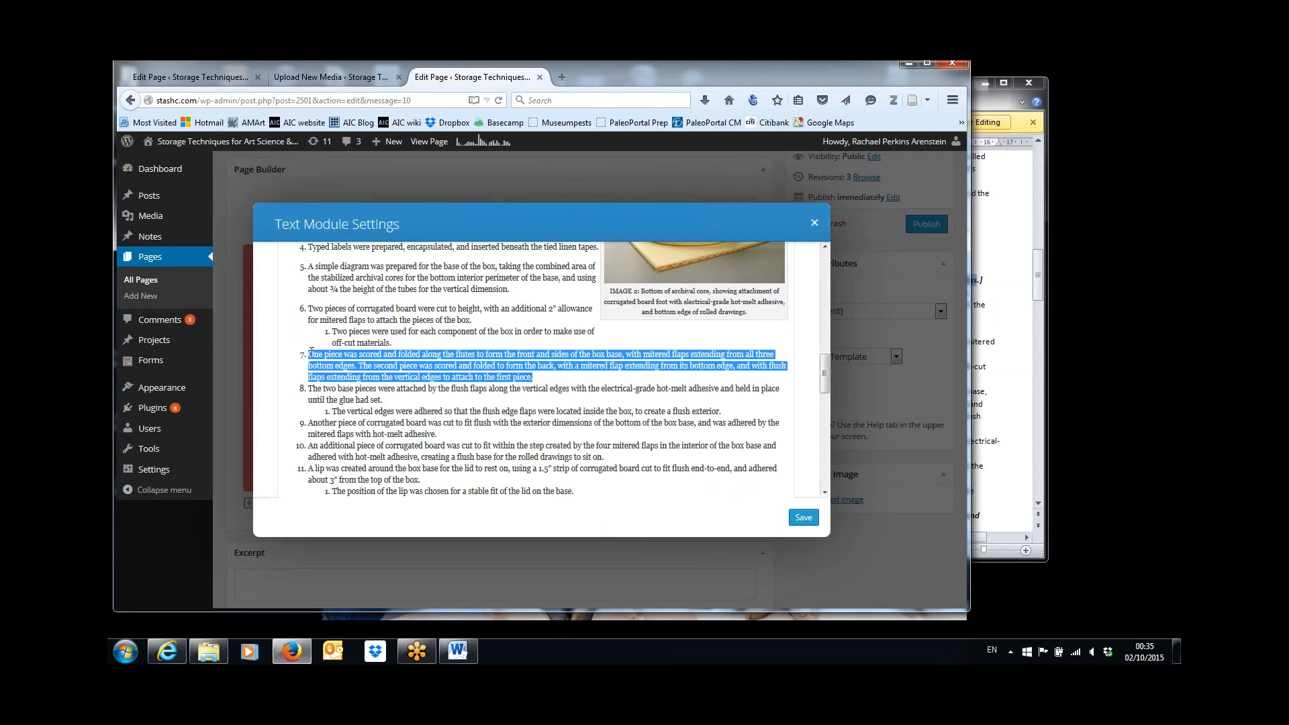
click(311, 351)
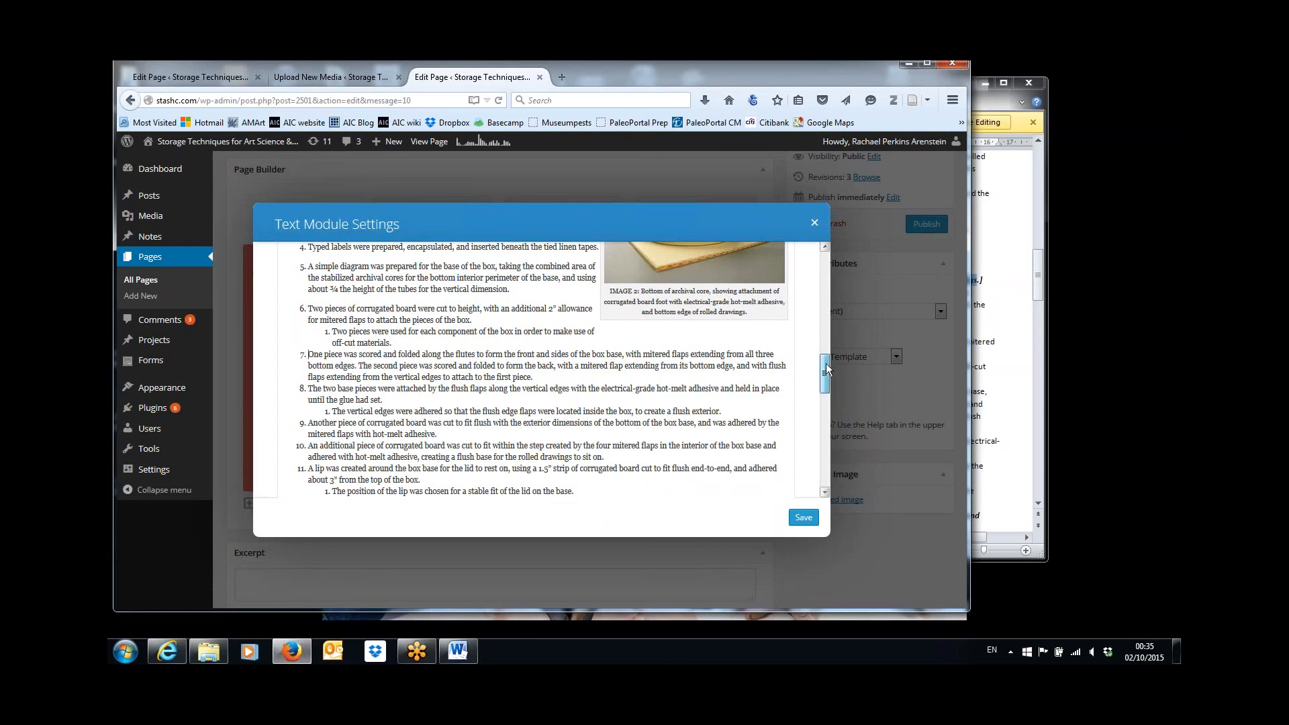
drag(825, 364, 825, 267)
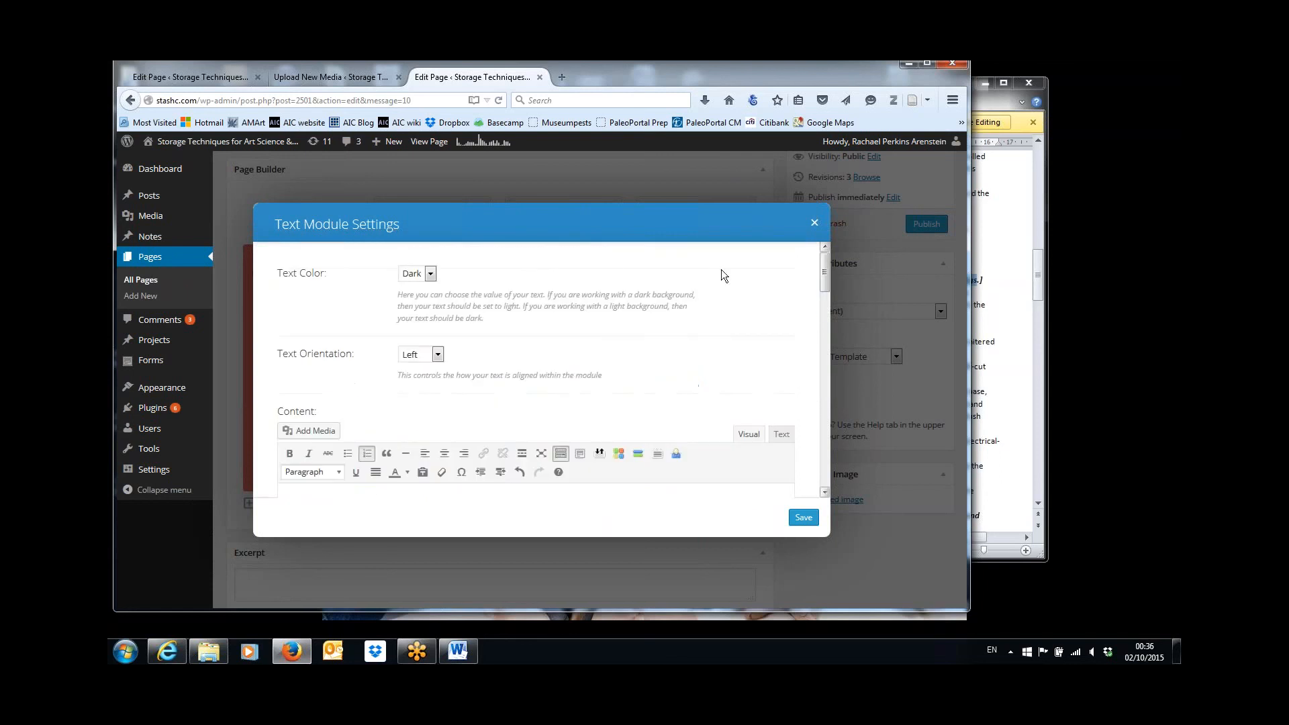
click(302, 433)
click(403, 303)
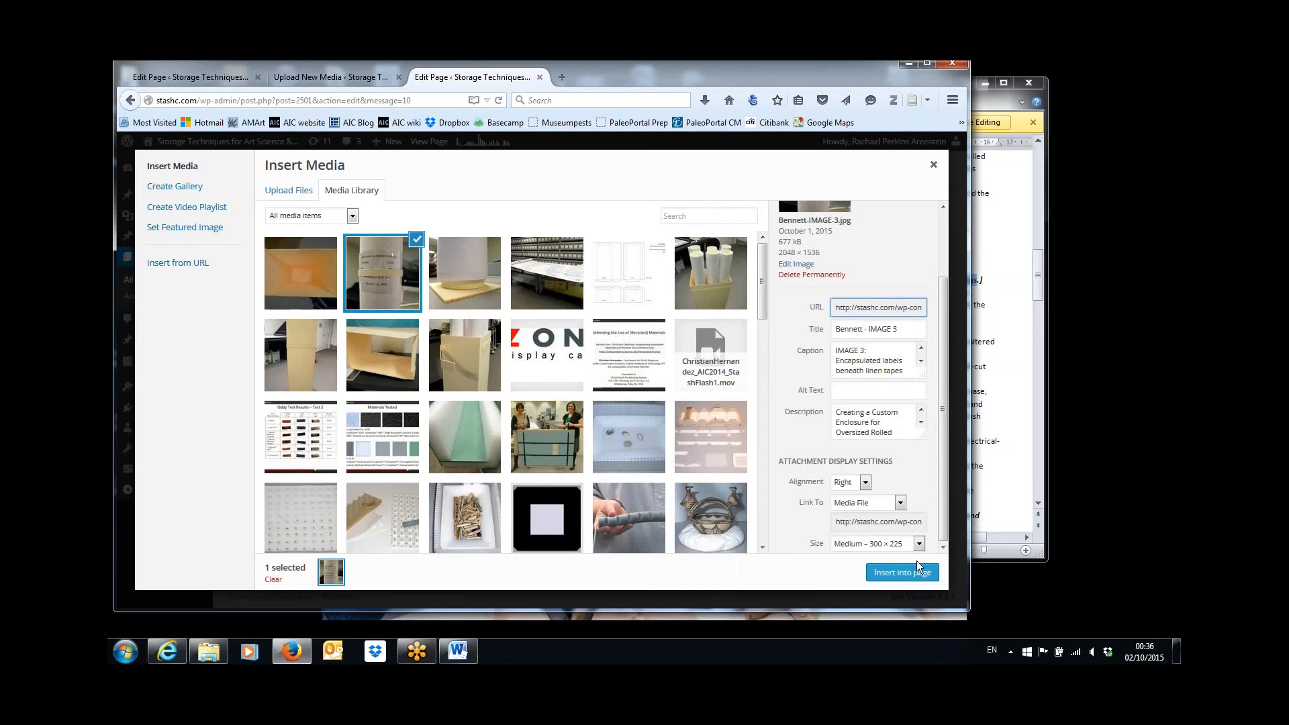
click(902, 572)
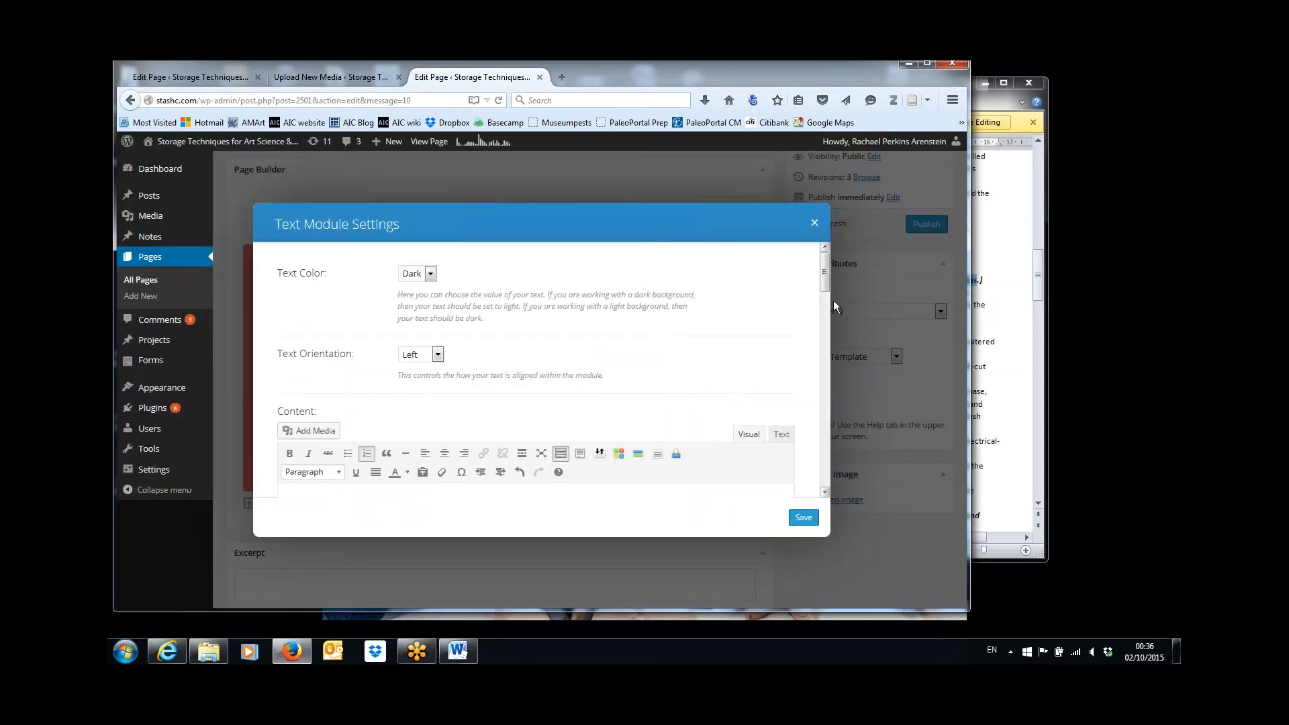
Check the placement of IMAGE 2 and IMAGE 3 beside the Construction list against the captions in the Word document.
scroll(827, 276, down, 5)
drag(823, 317, 835, 373)
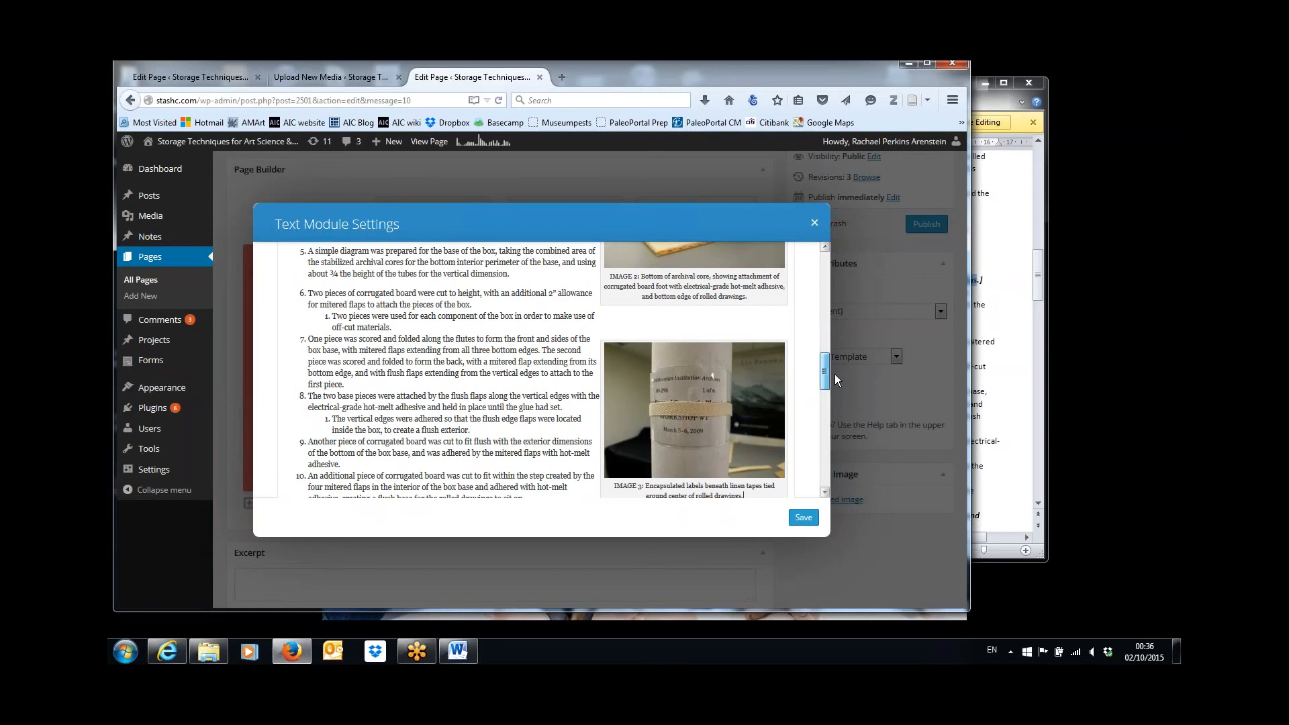
click(996, 330)
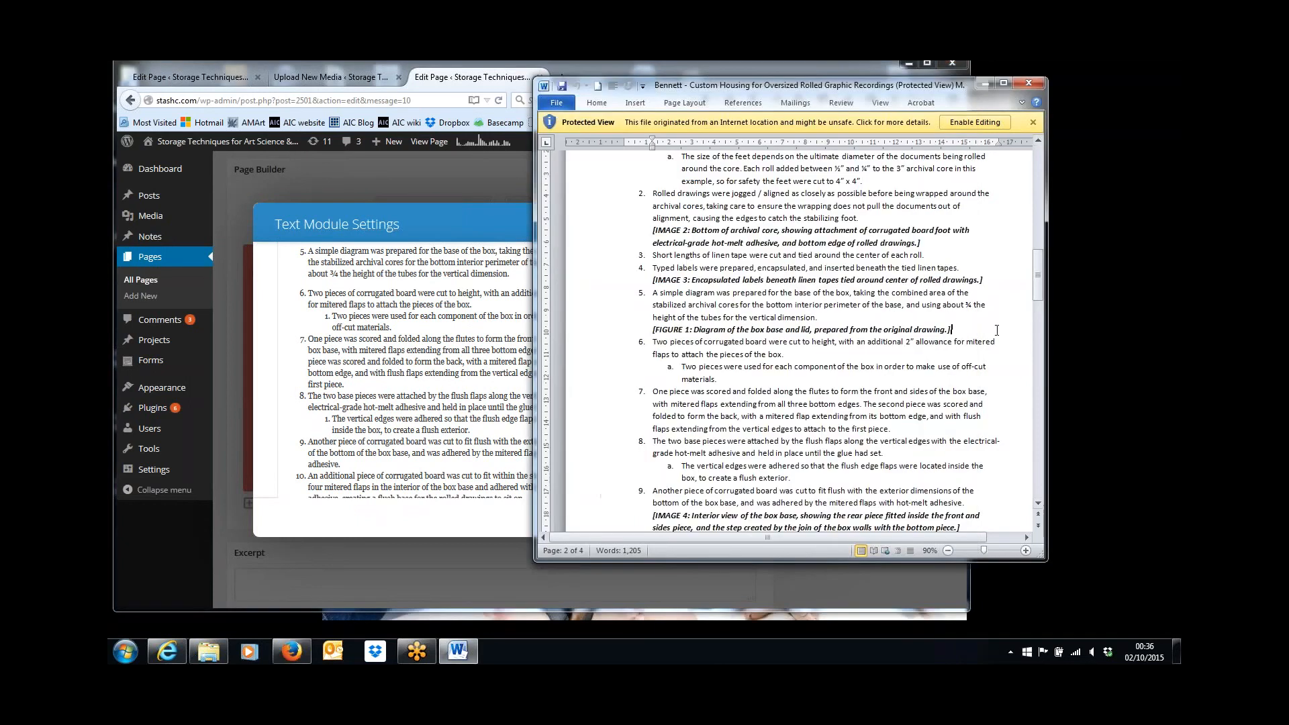
click(518, 384)
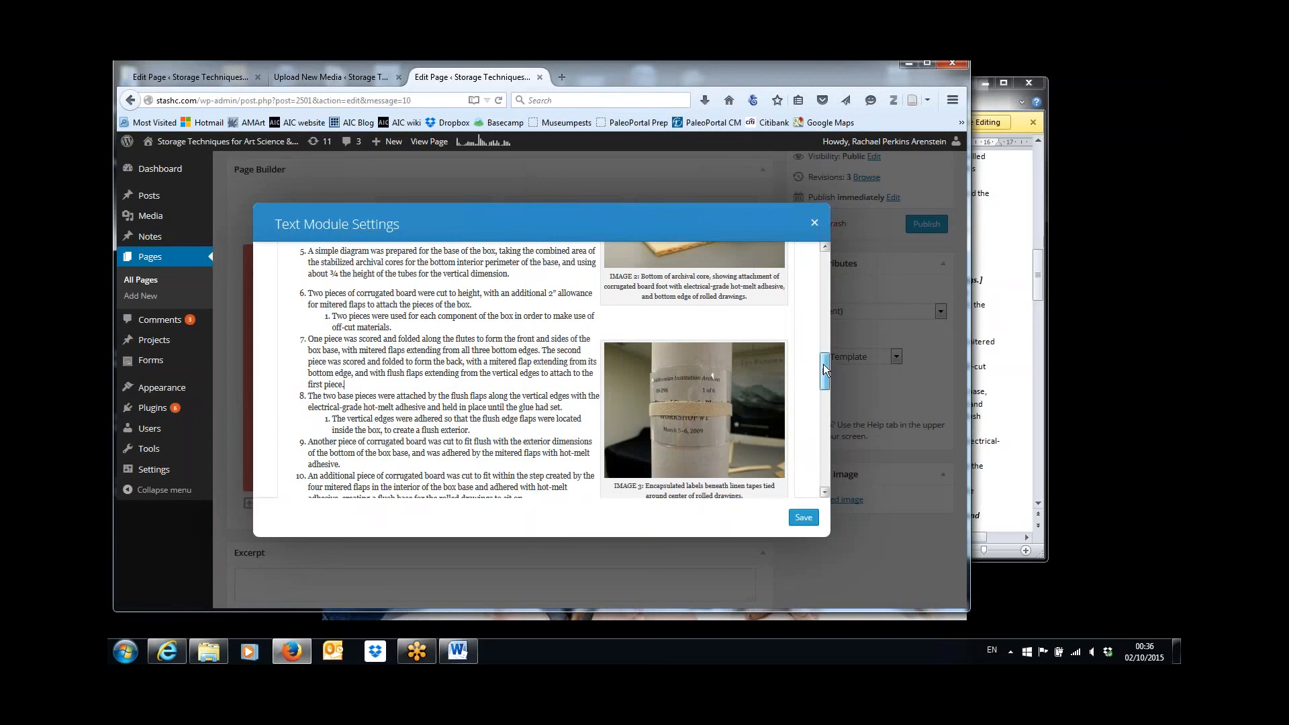
drag(823, 363, 823, 340)
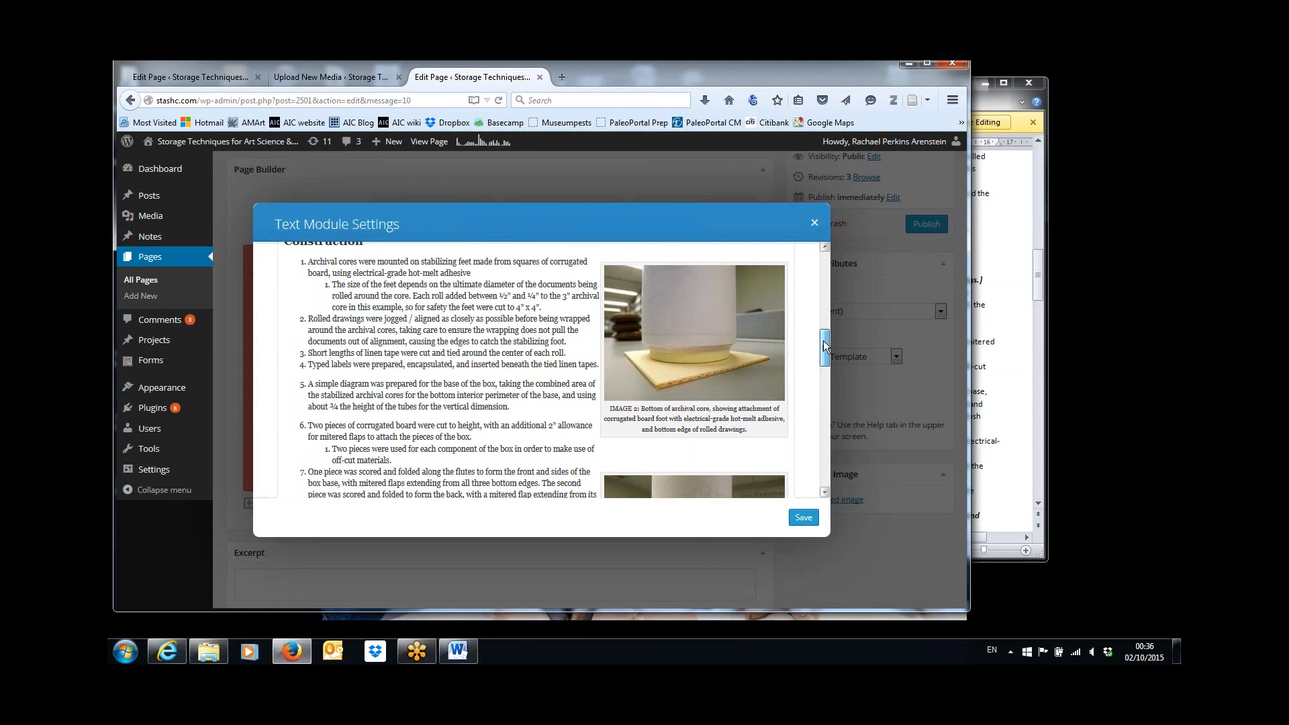
drag(823, 341, 823, 358)
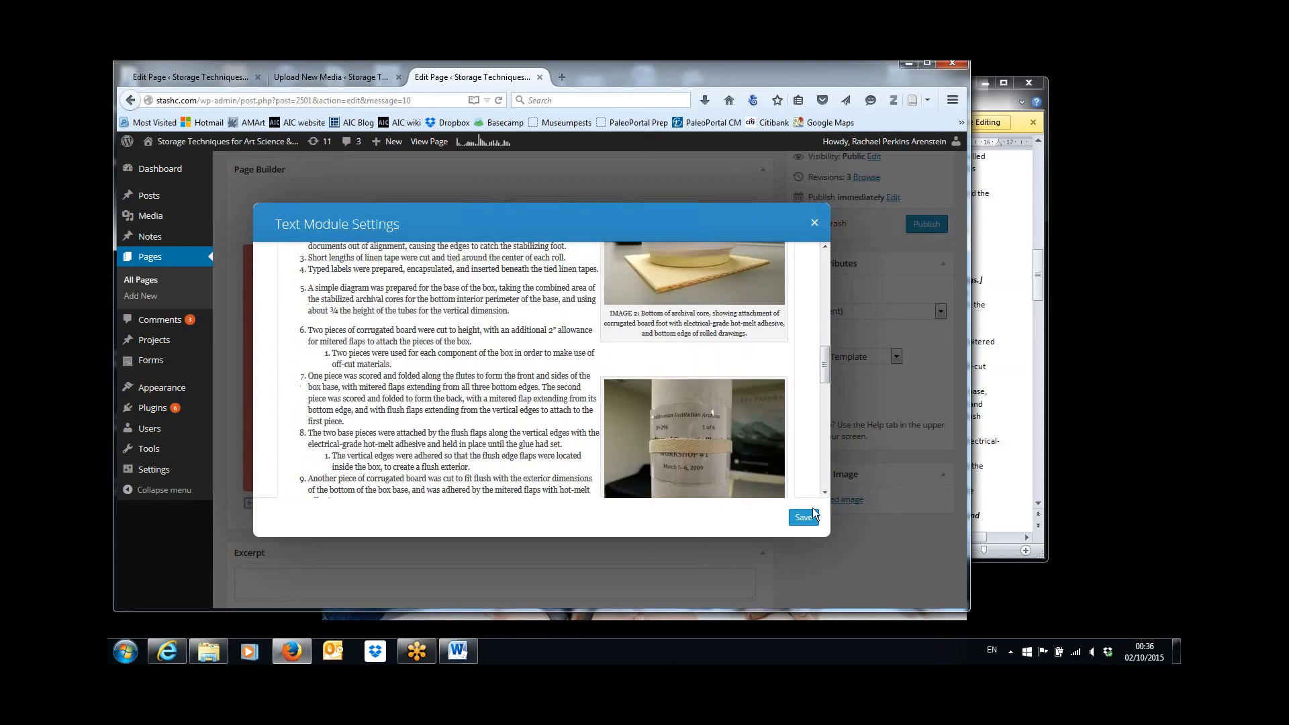
Save the Construction text module and save the page draft.
click(810, 514)
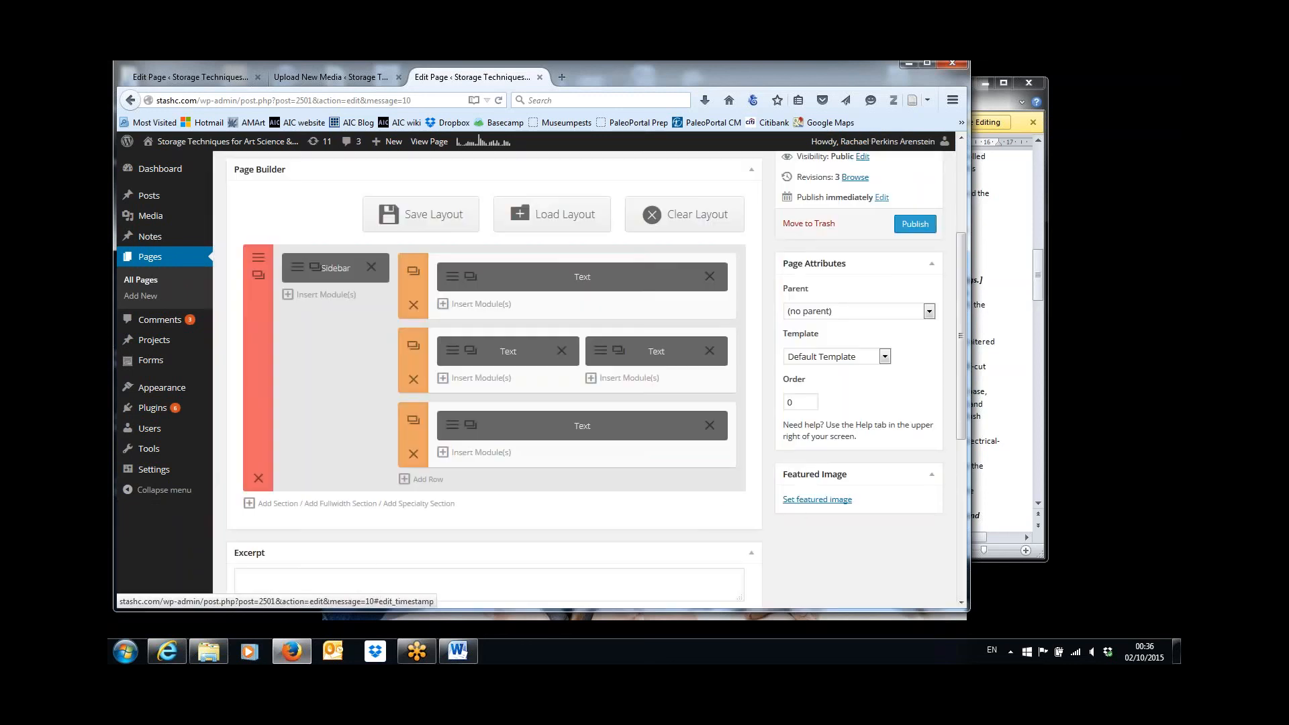
drag(964, 292, 963, 221)
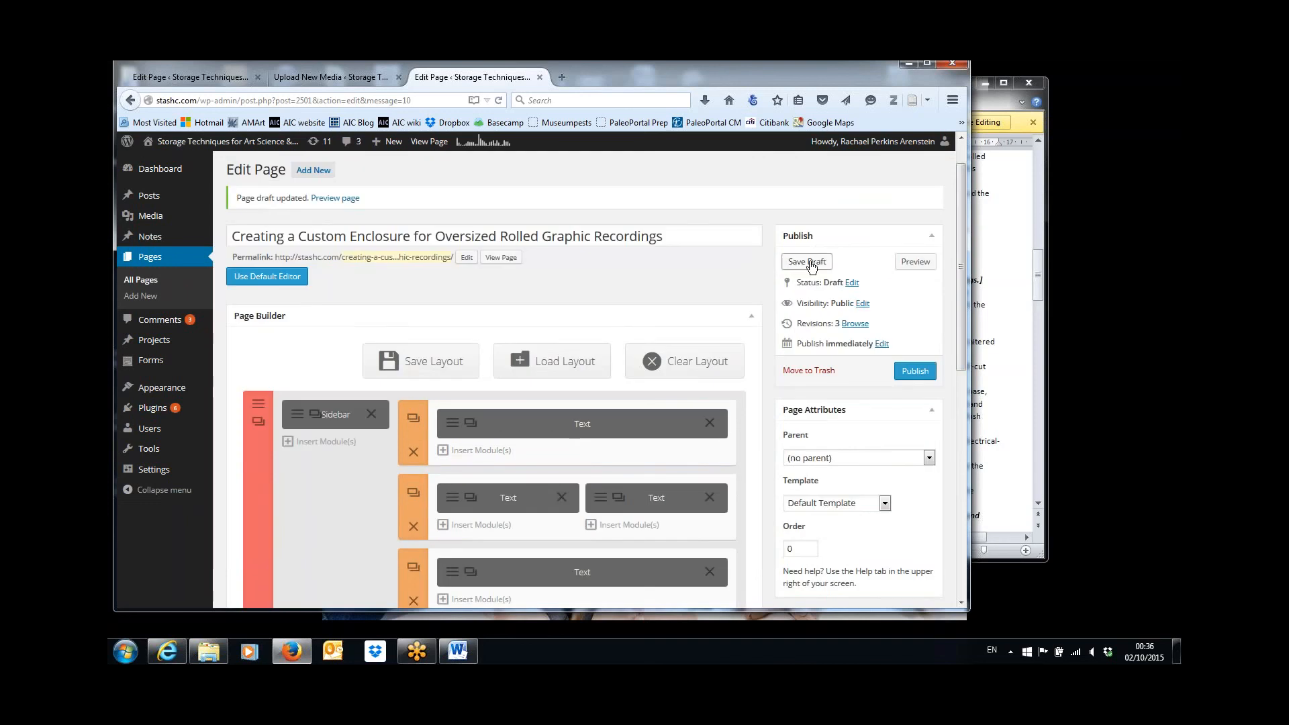
click(811, 261)
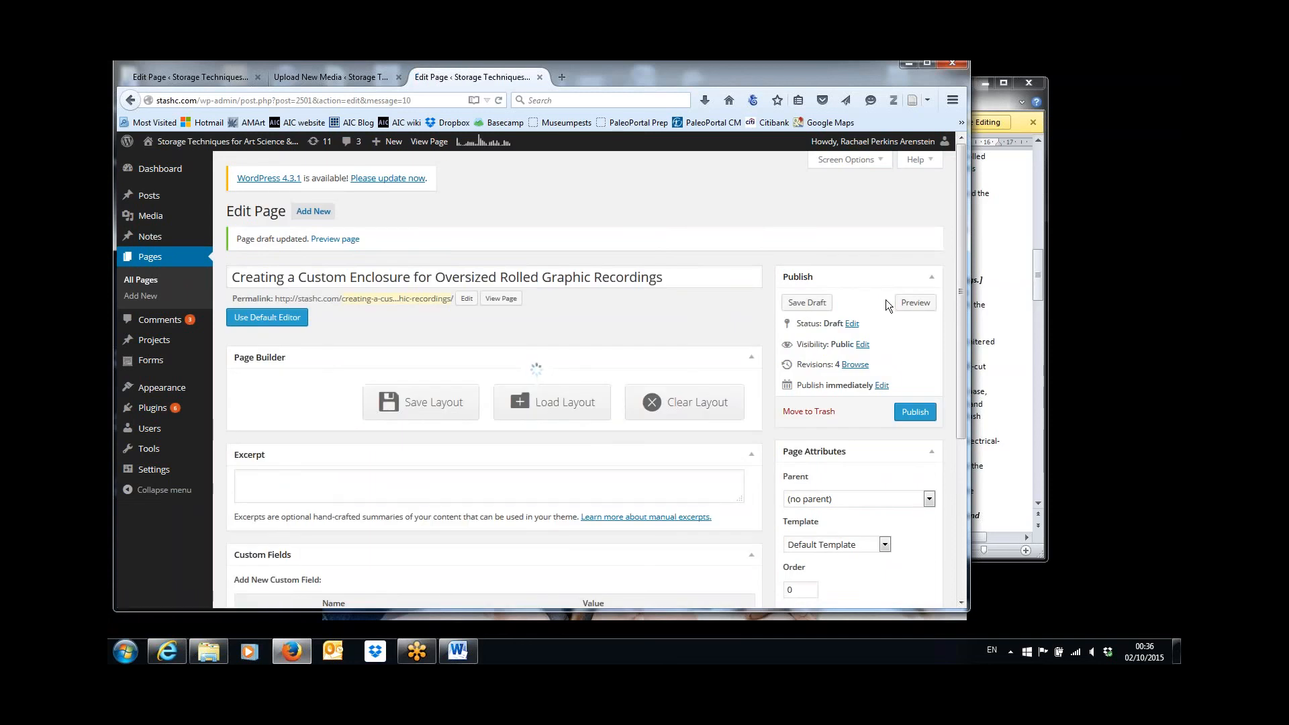
Preview the draft page, review how the images sit beside the Construction steps, and close the preview.
click(914, 303)
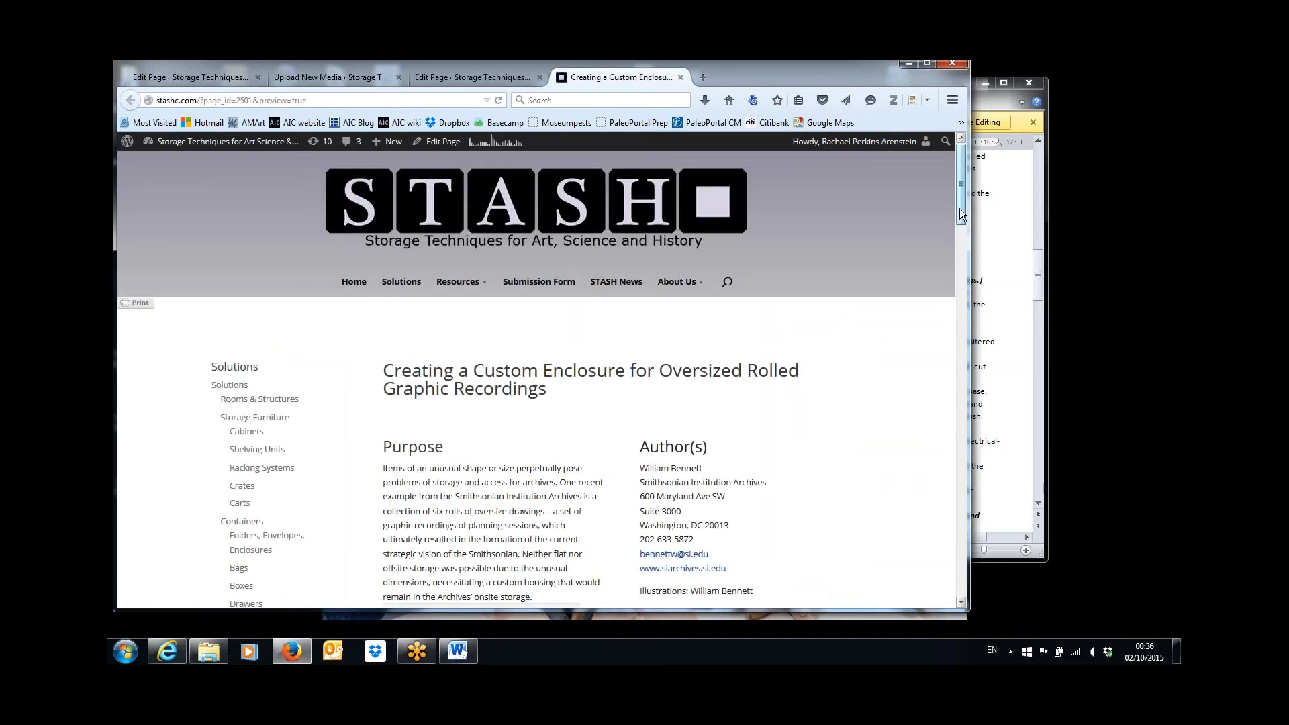
drag(960, 210, 976, 389)
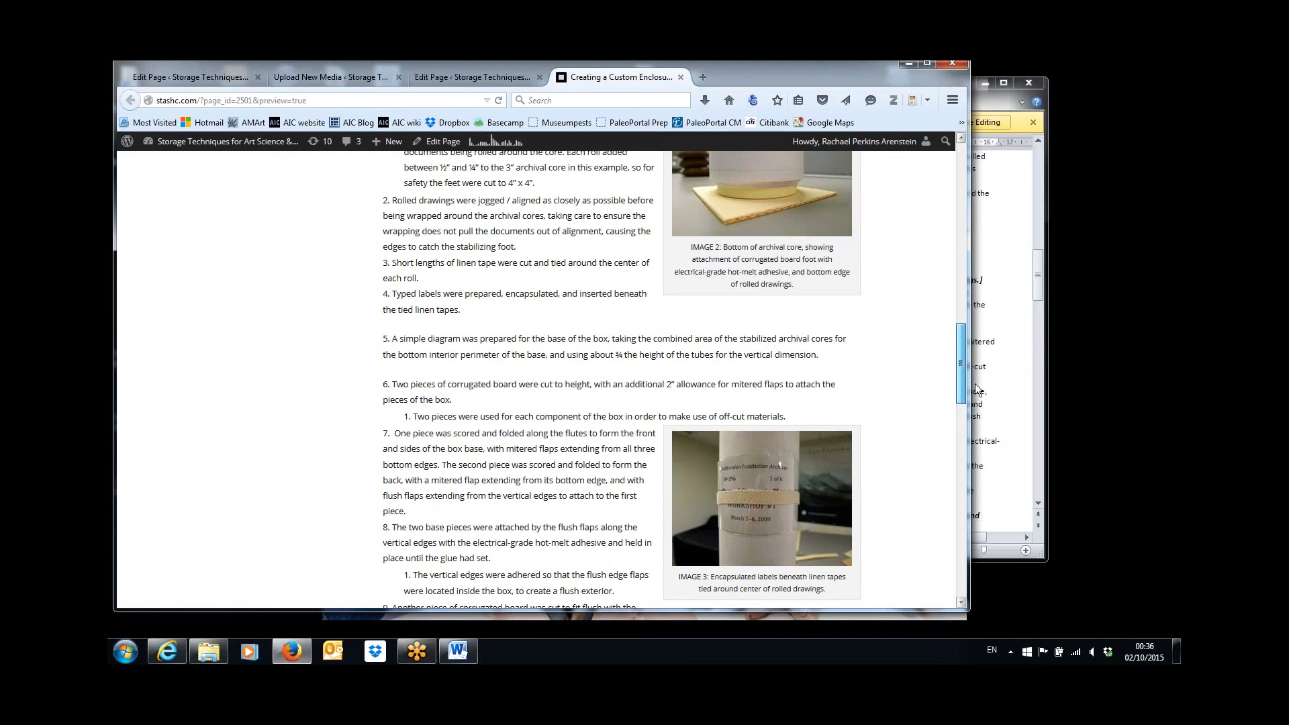
scroll(977, 390, up, 2)
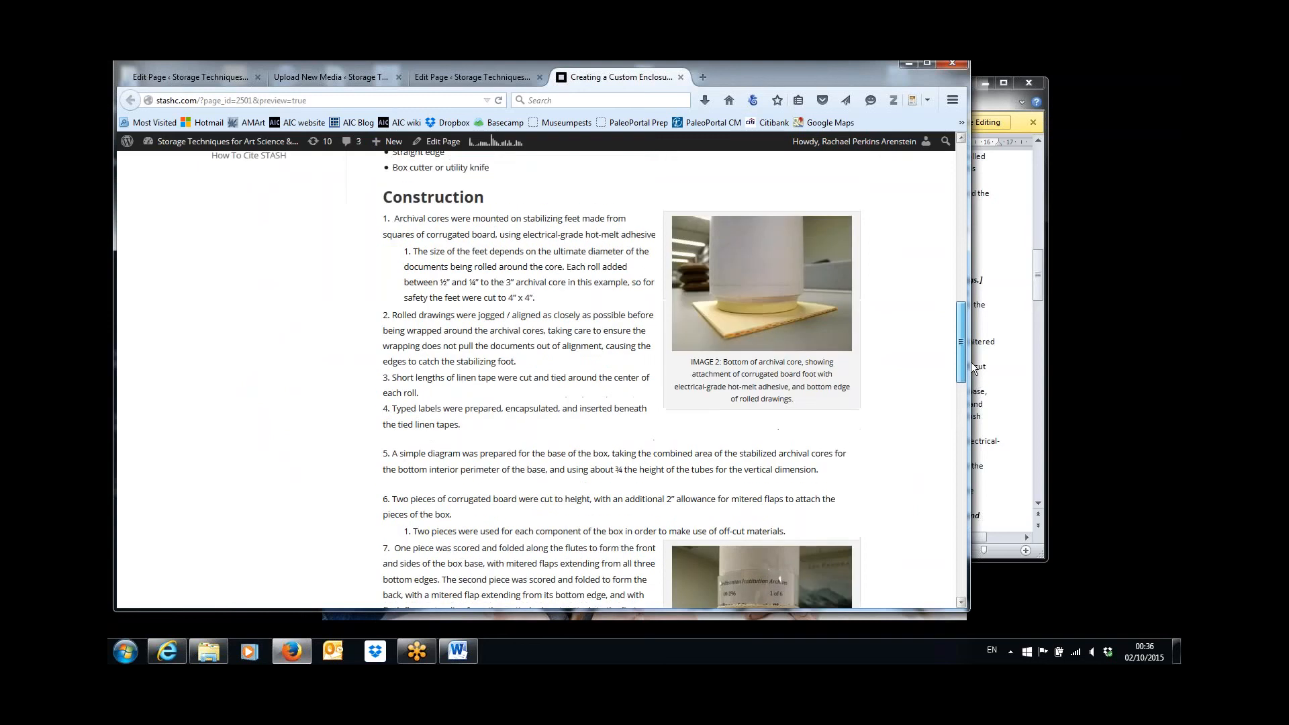
scroll(975, 388, down, 2)
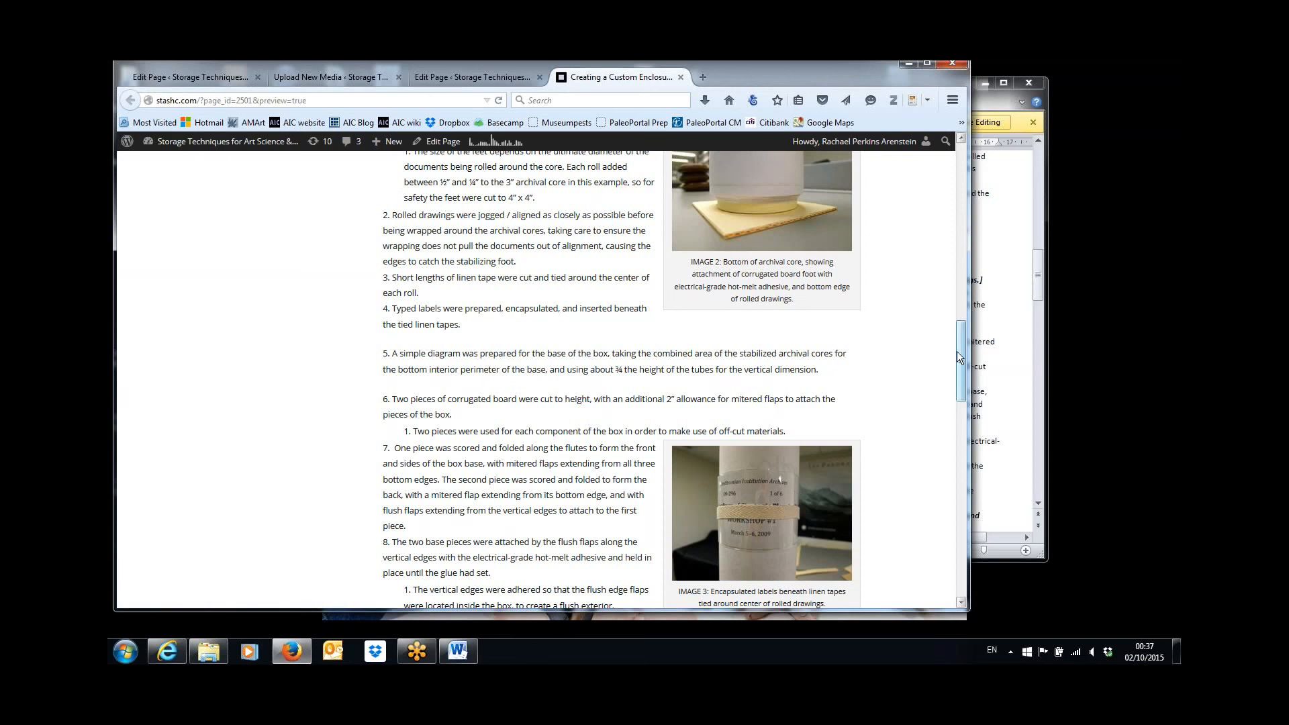
drag(957, 352, 960, 180)
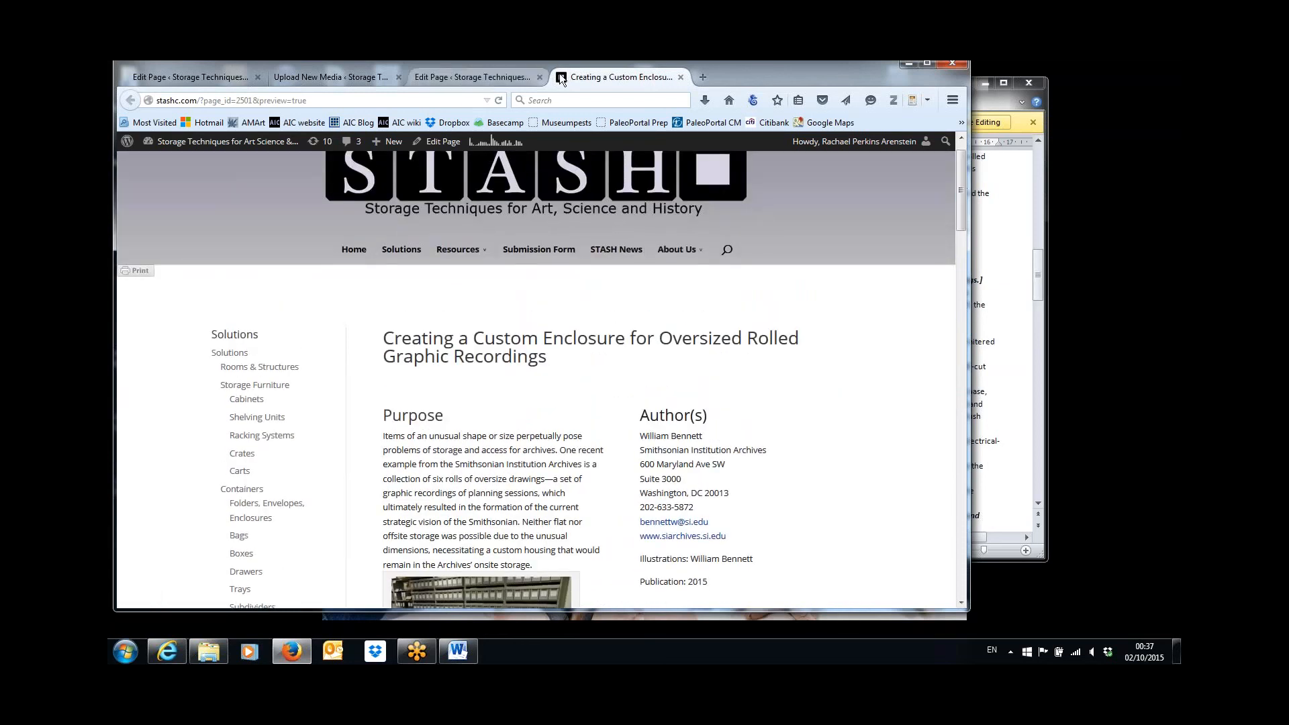
click(681, 78)
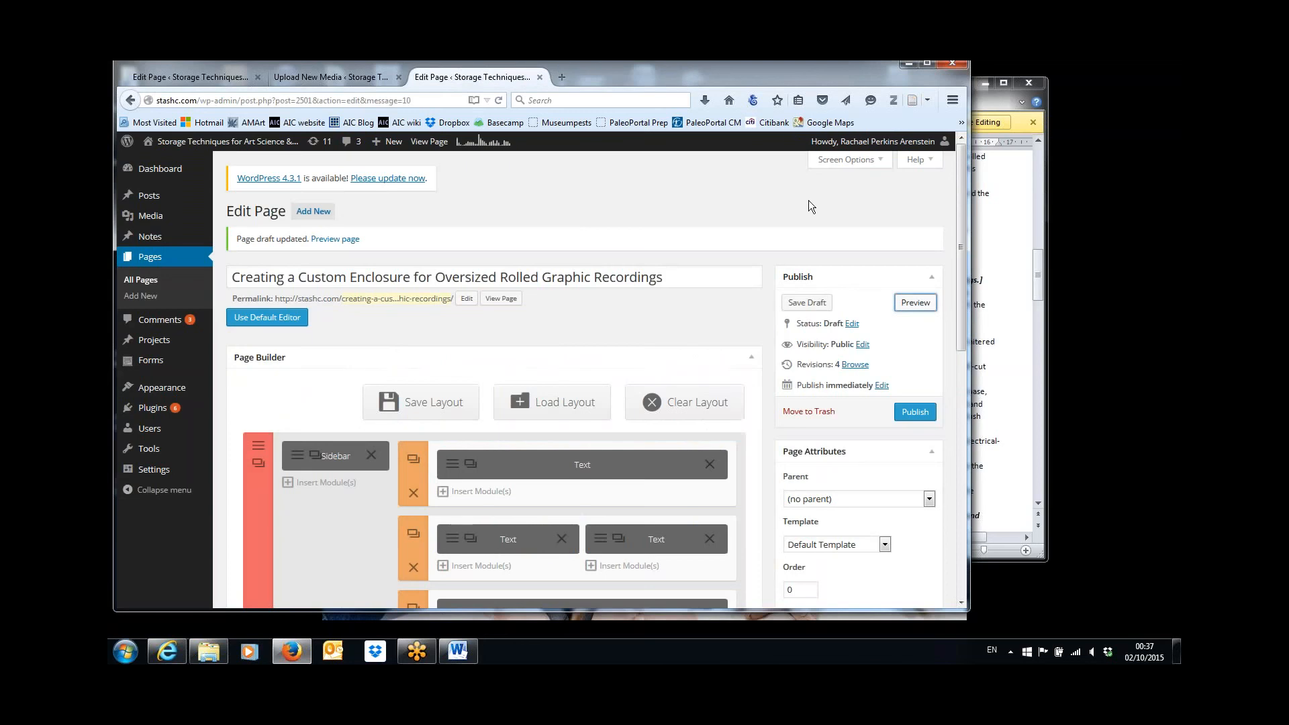
Remove IMAGE 1 from the Purpose text module and save the module.
scroll(962, 214, down, 5)
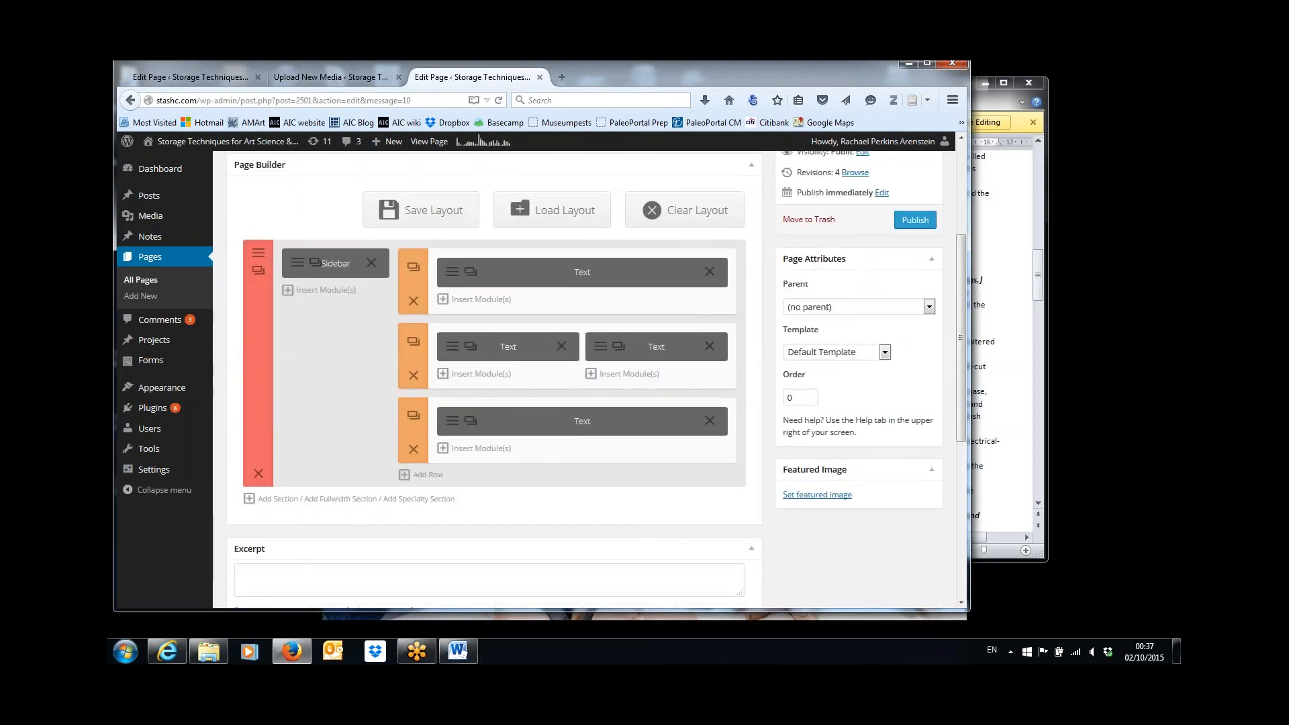
click(452, 351)
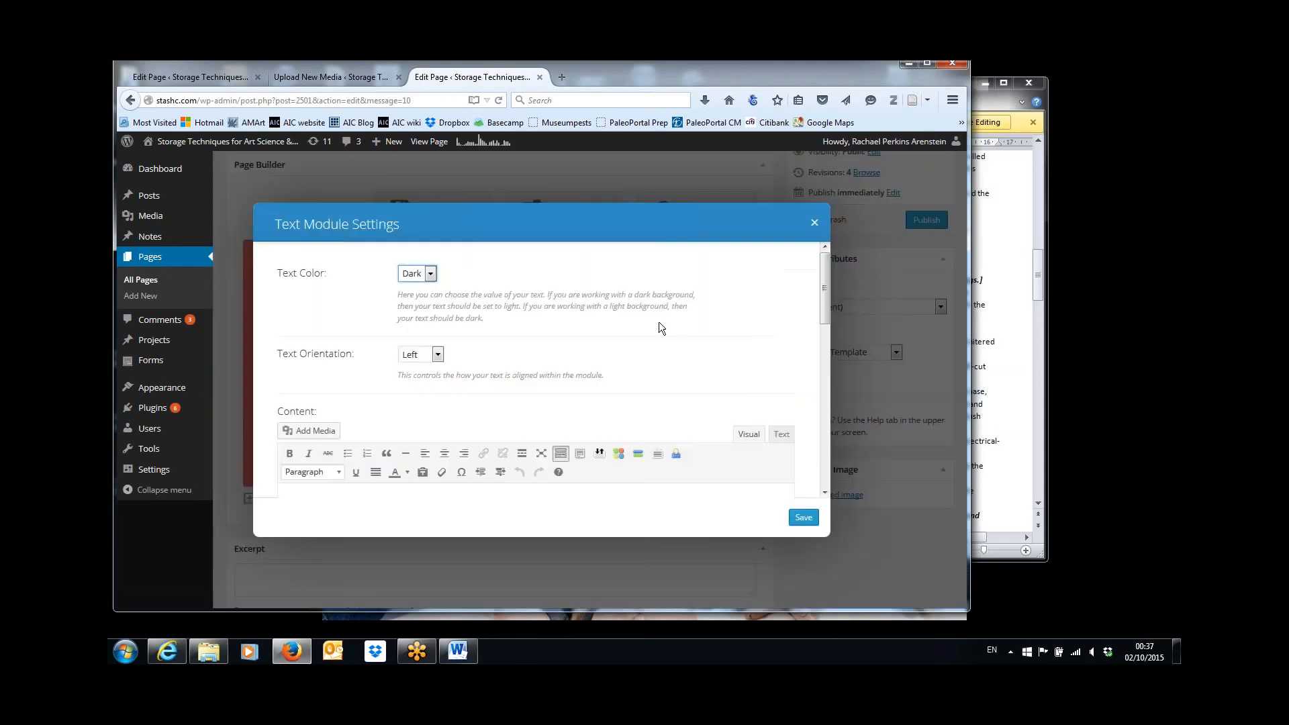
drag(823, 284, 830, 379)
click(321, 306)
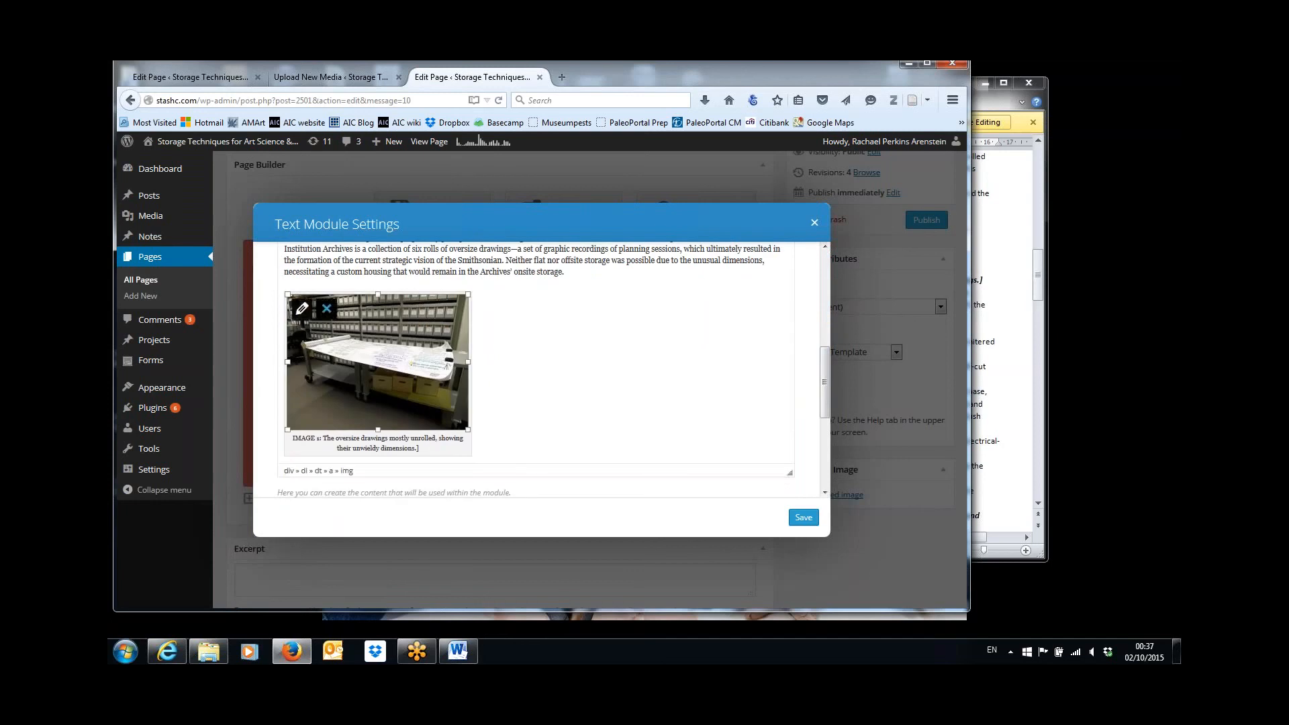
click(328, 308)
click(804, 517)
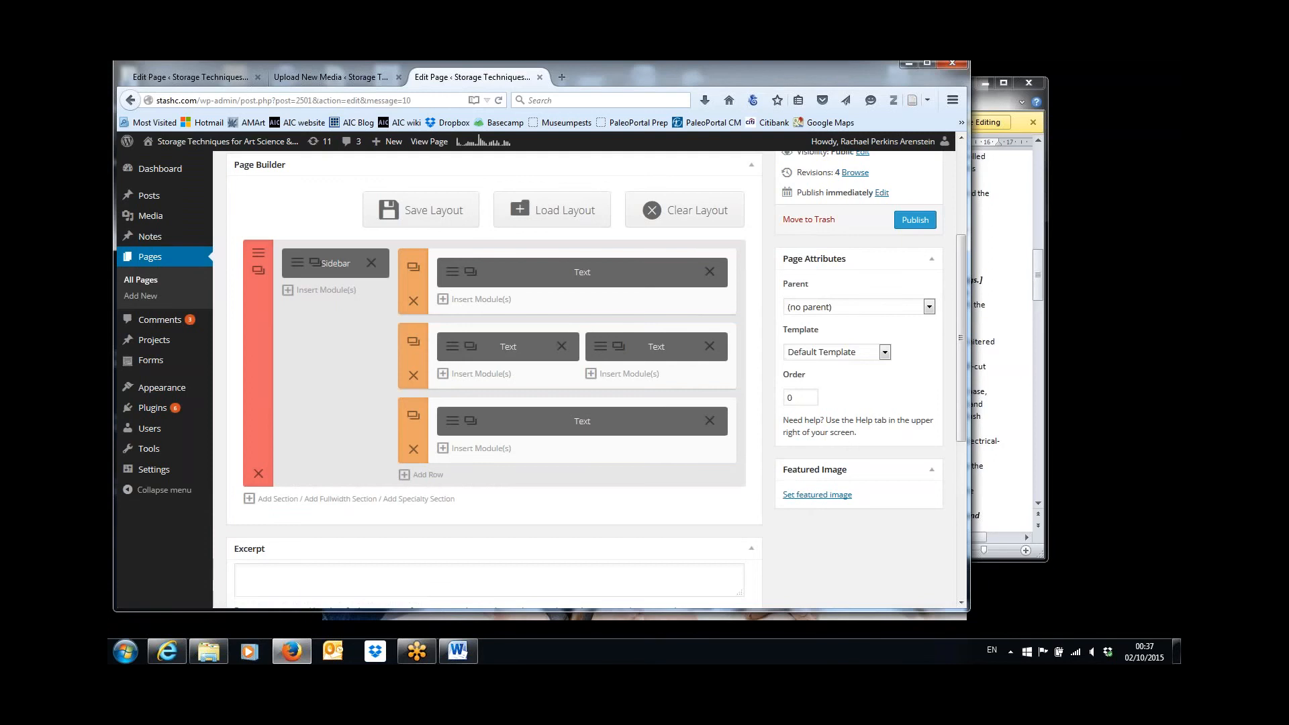
Check the IMAGE 1 caption's place in the Word article, add "[See Image 1]" after the Purpose paragraph, and save the module.
click(457, 347)
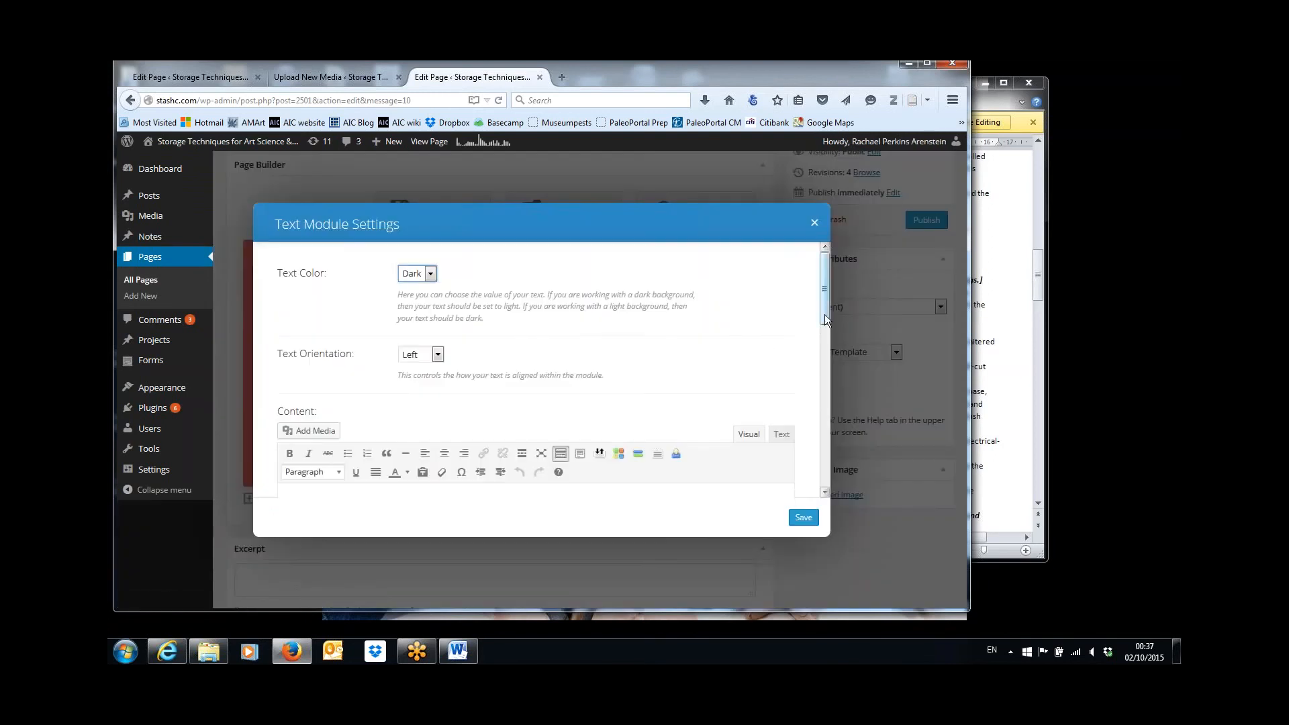
drag(824, 314, 827, 367)
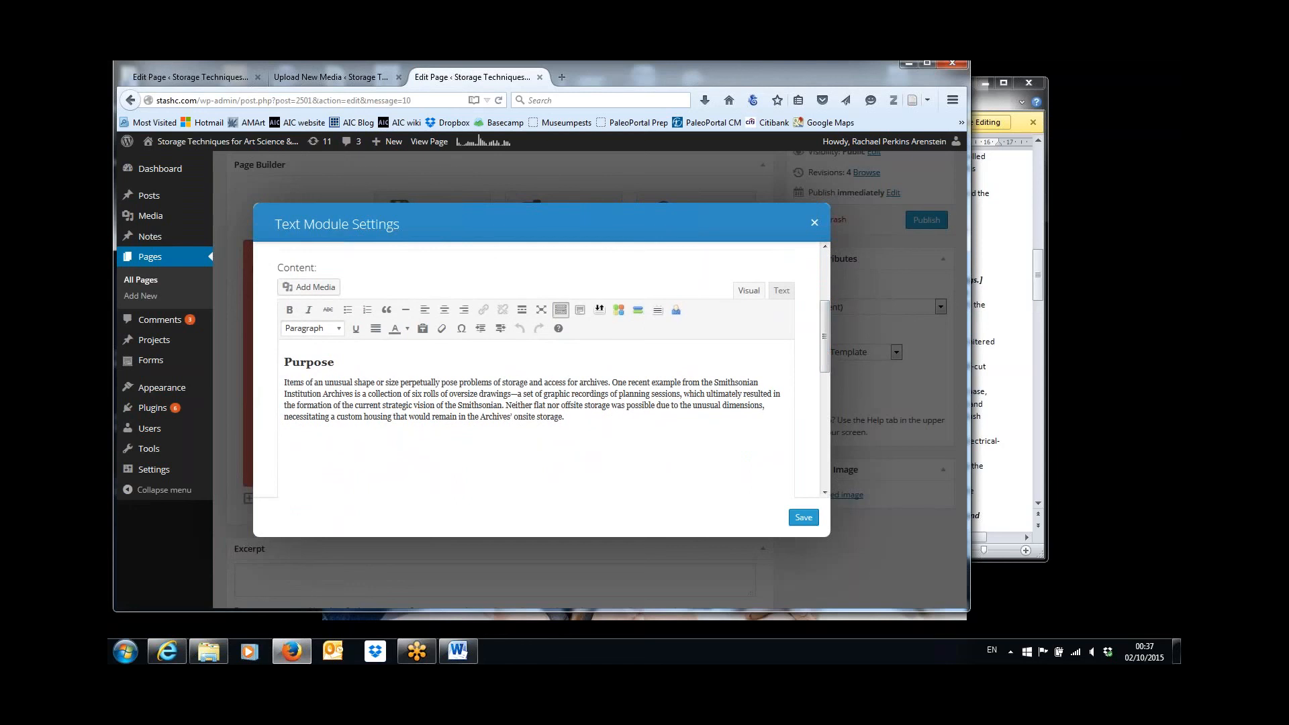
click(1000, 279)
drag(1038, 272, 1030, 207)
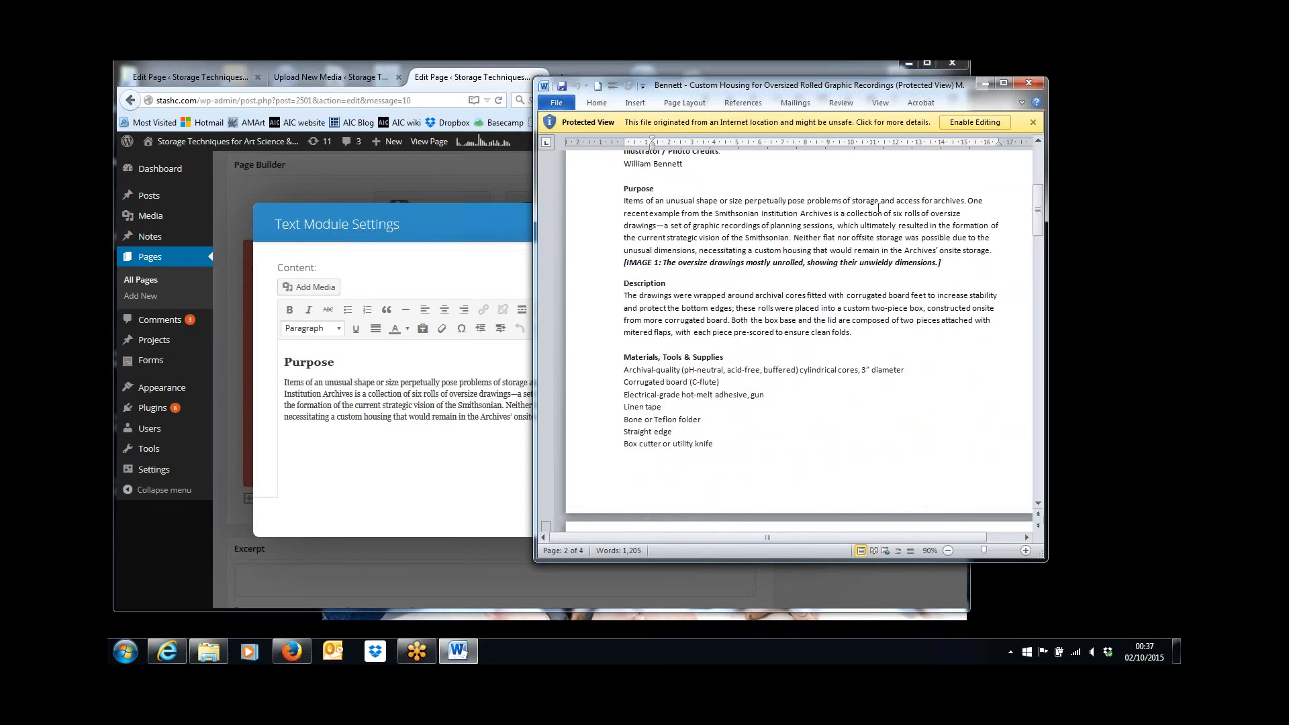
click(516, 433)
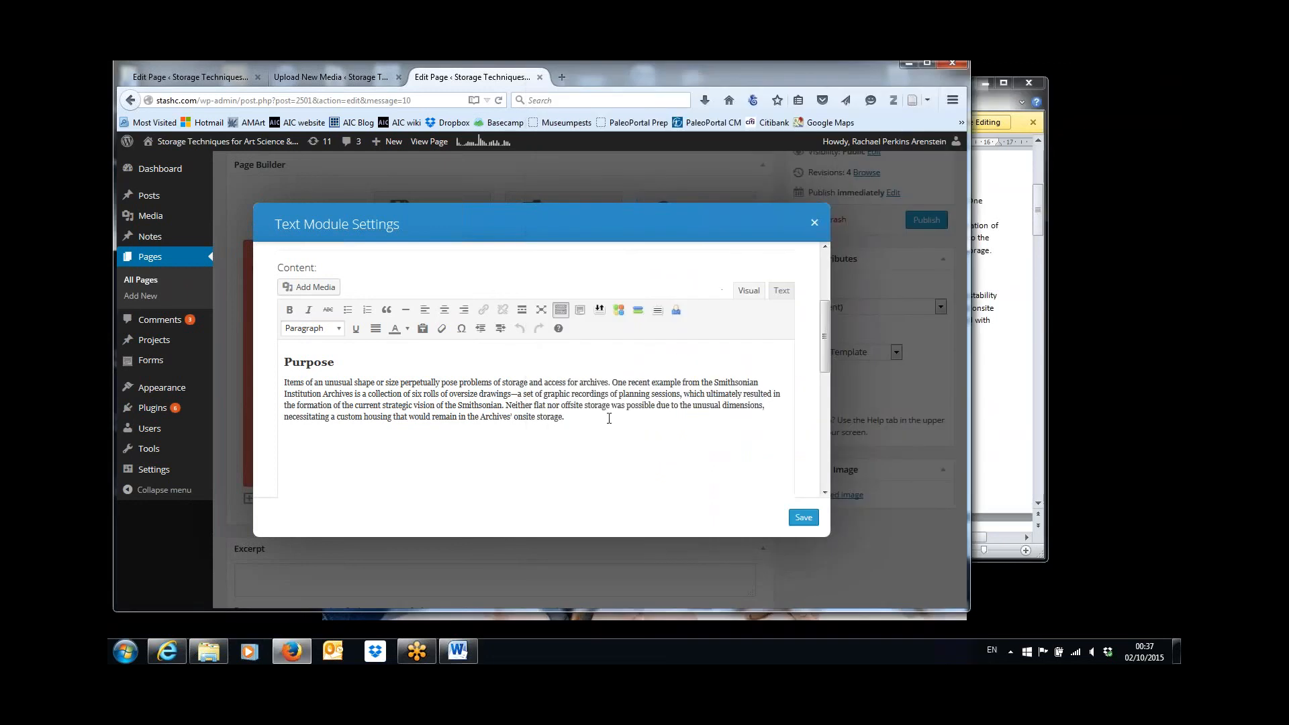
text([See Image 1])
click(803, 517)
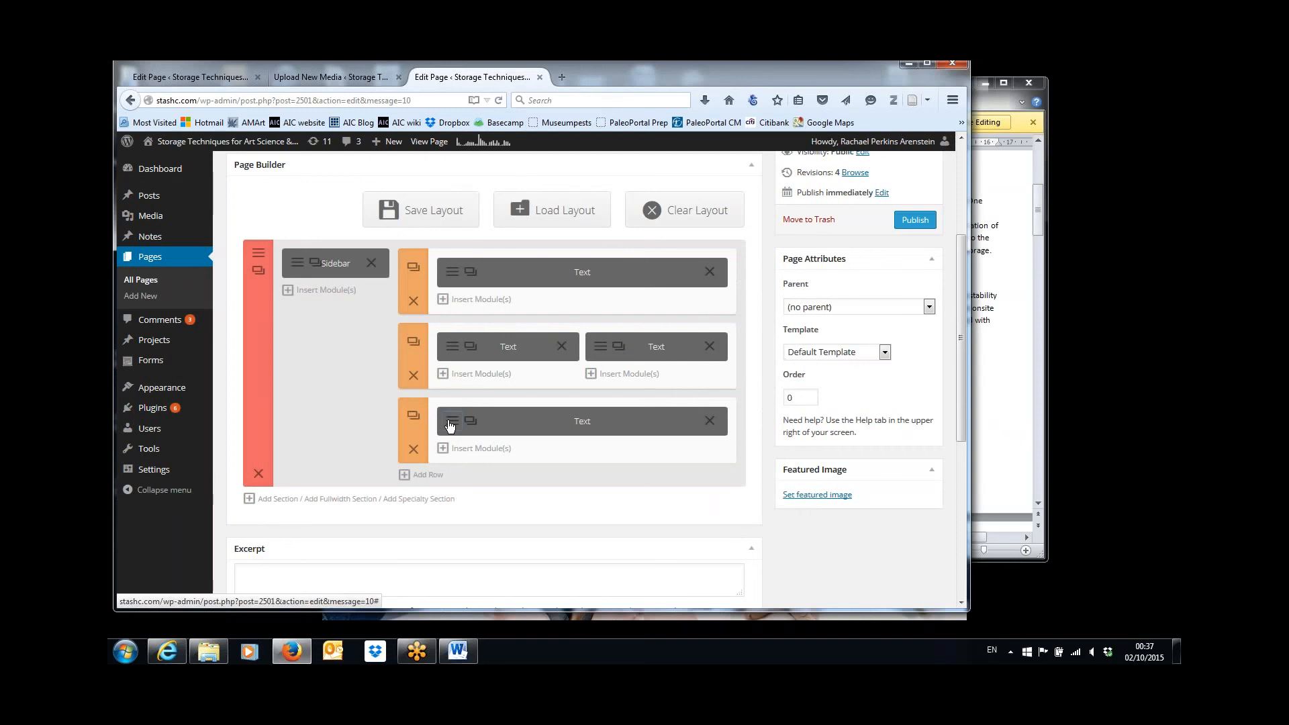
Open the media library for inserting an image at the Description heading of the text module in the last row.
click(449, 423)
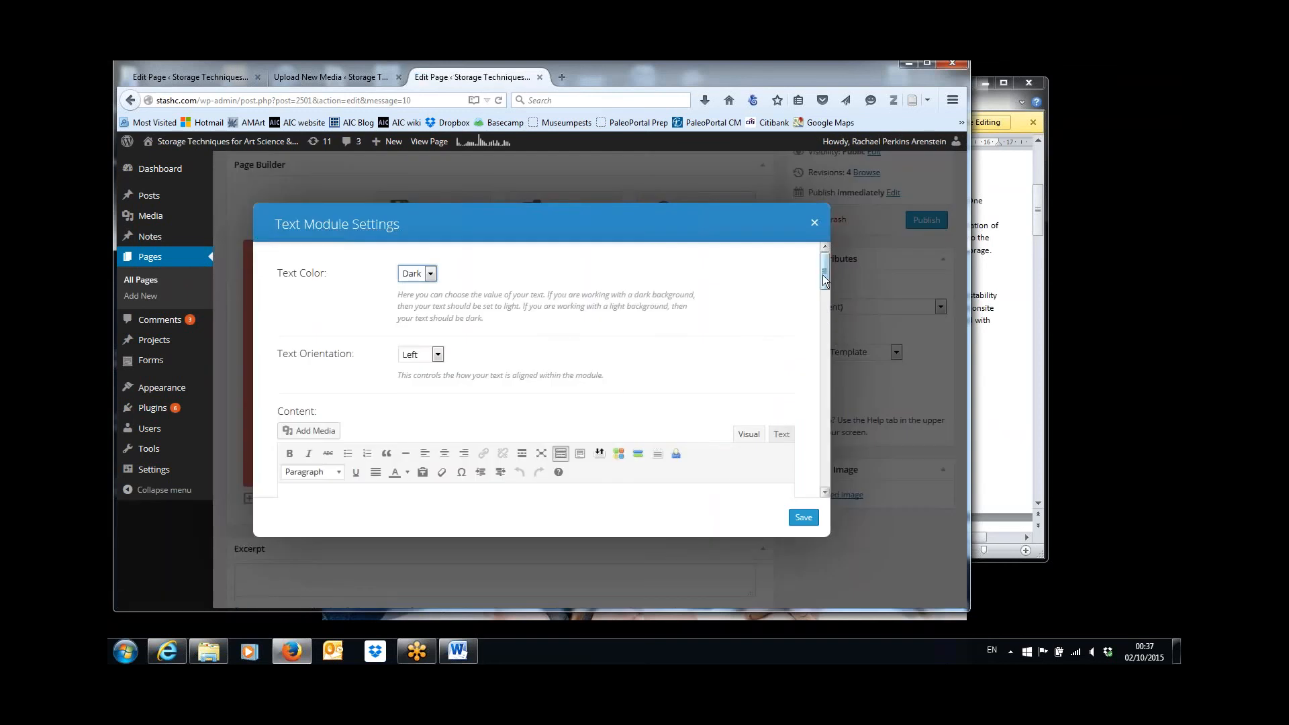
drag(824, 281, 823, 306)
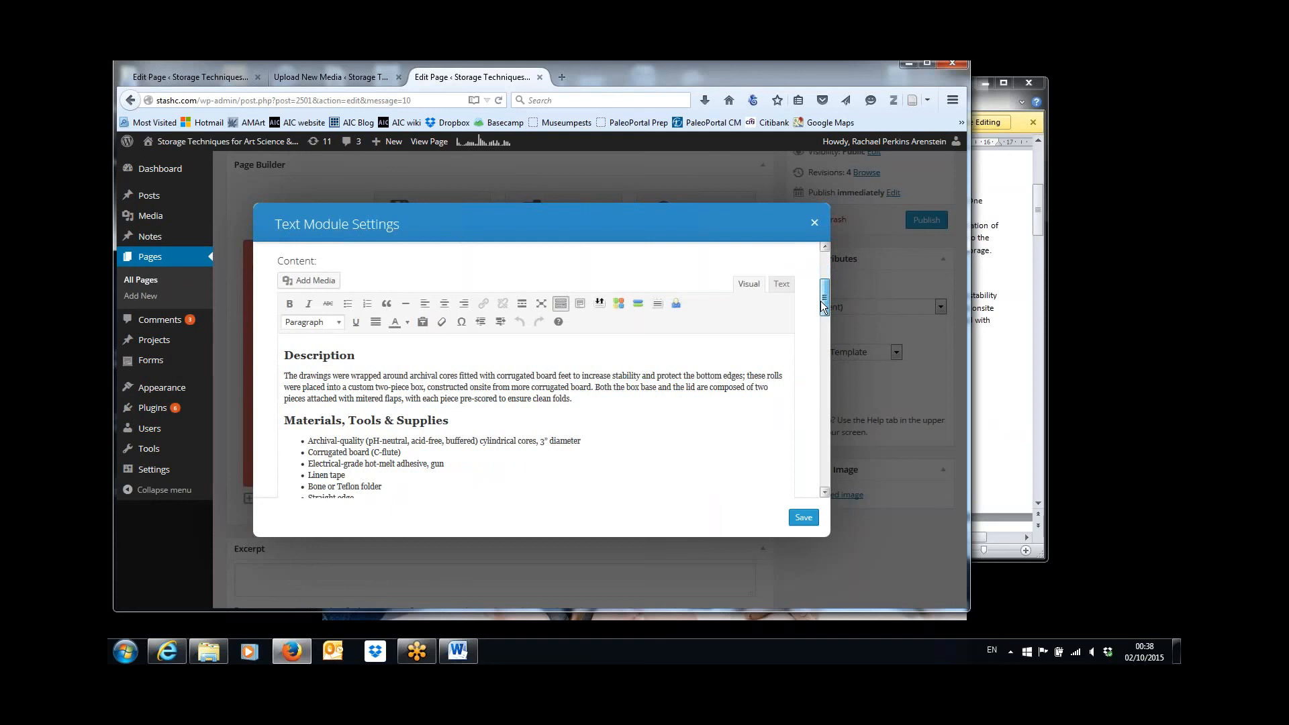
click(288, 346)
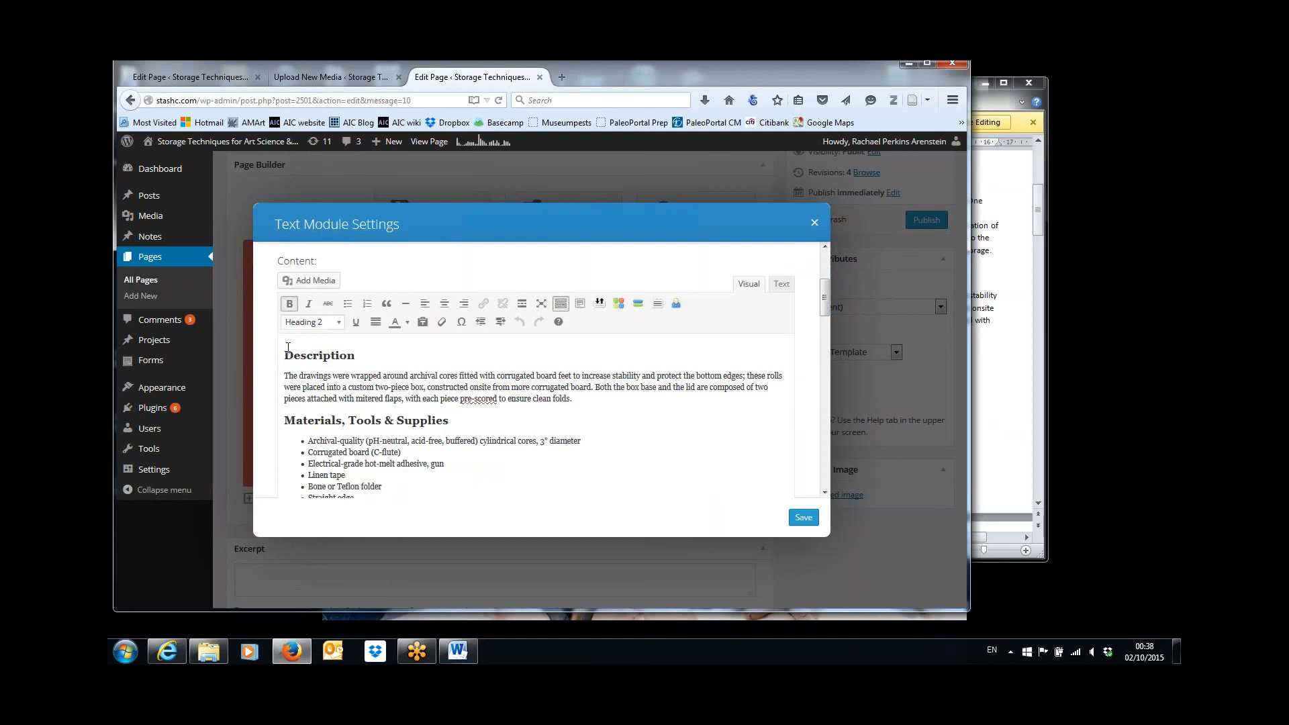
click(331, 287)
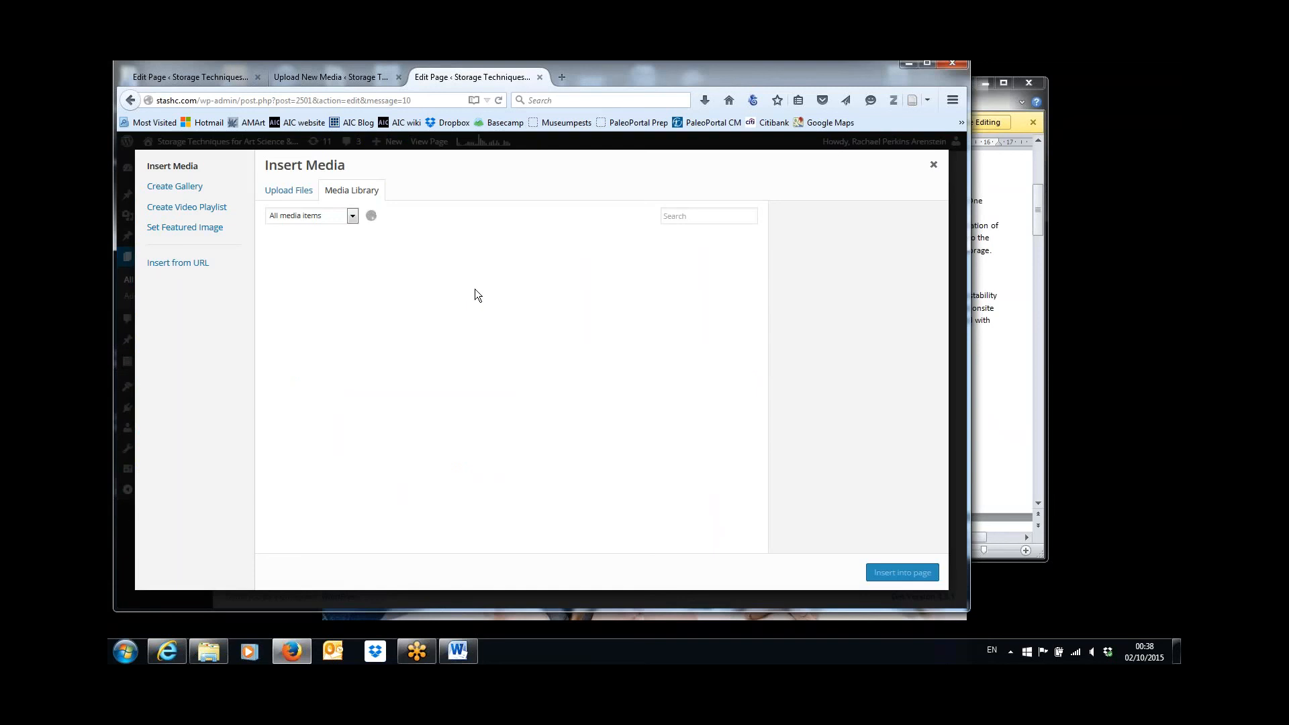
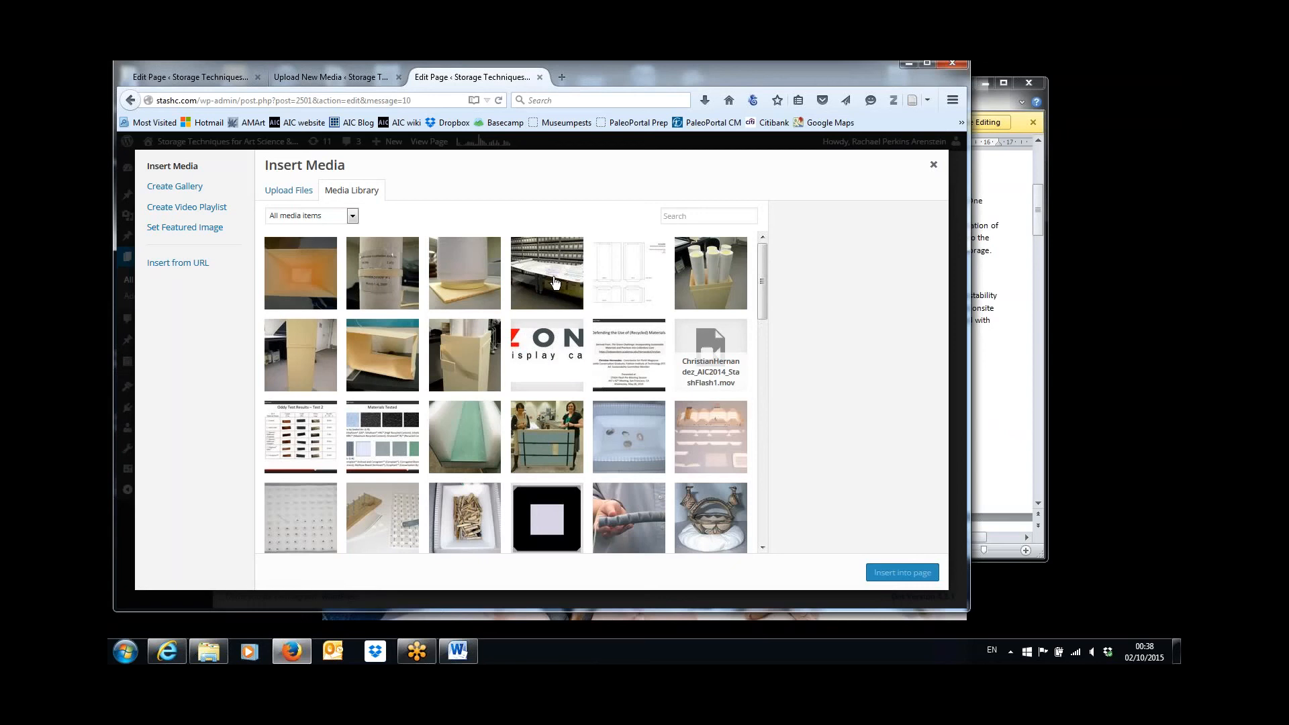
Insert Bennett-IMAGE-1.jpg at the Description heading with Center alignment and size Large – 1024 × 768.
click(554, 282)
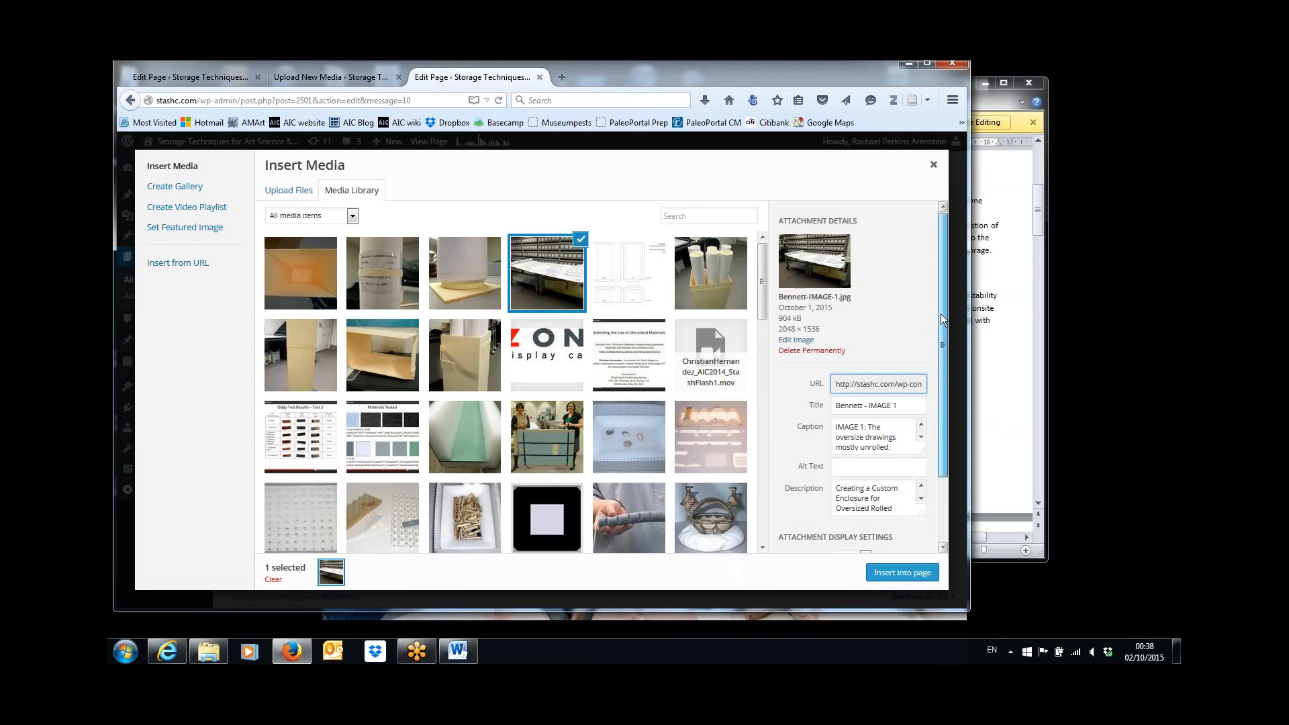
scroll(940, 312, down, 2)
click(919, 543)
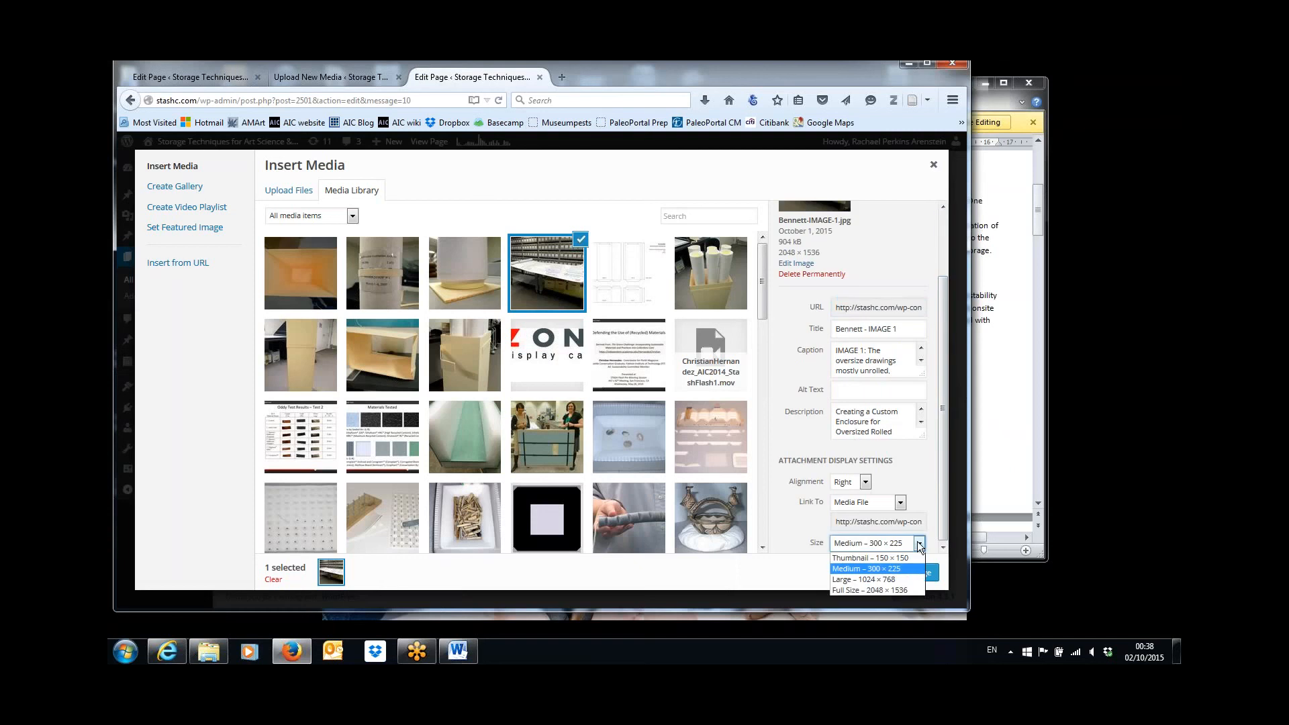
click(904, 579)
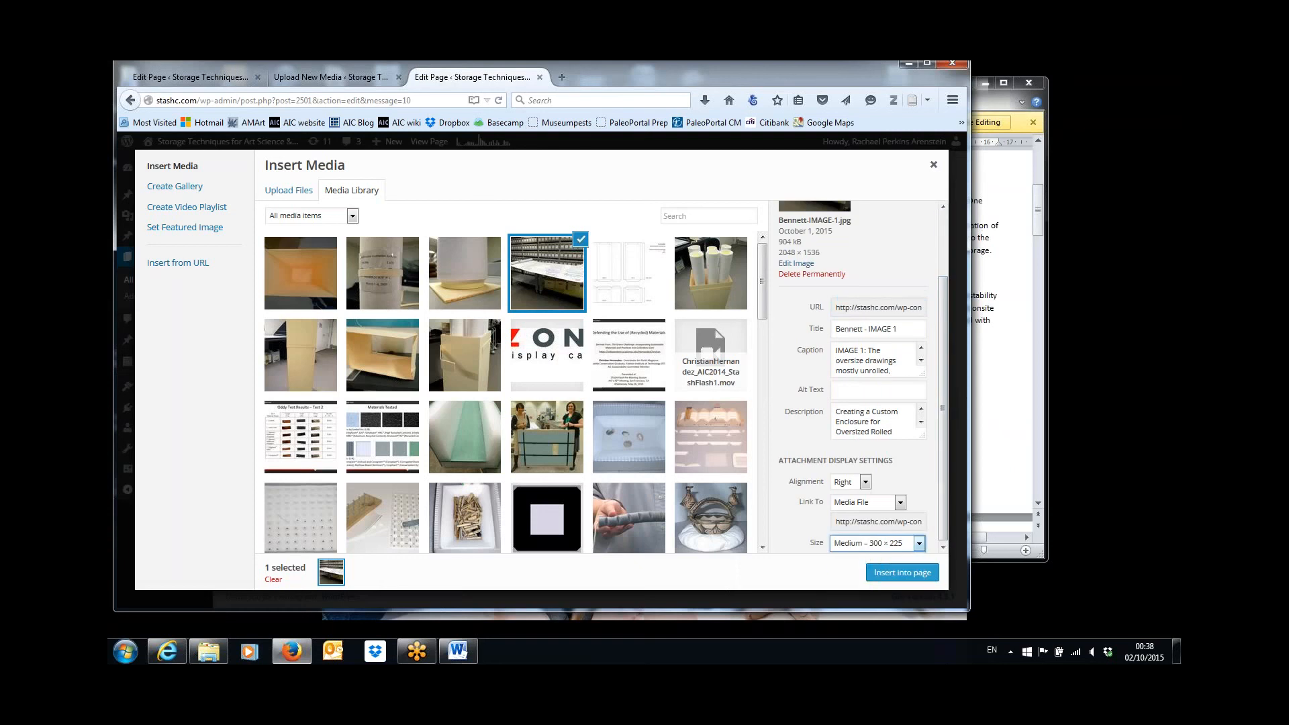
click(866, 482)
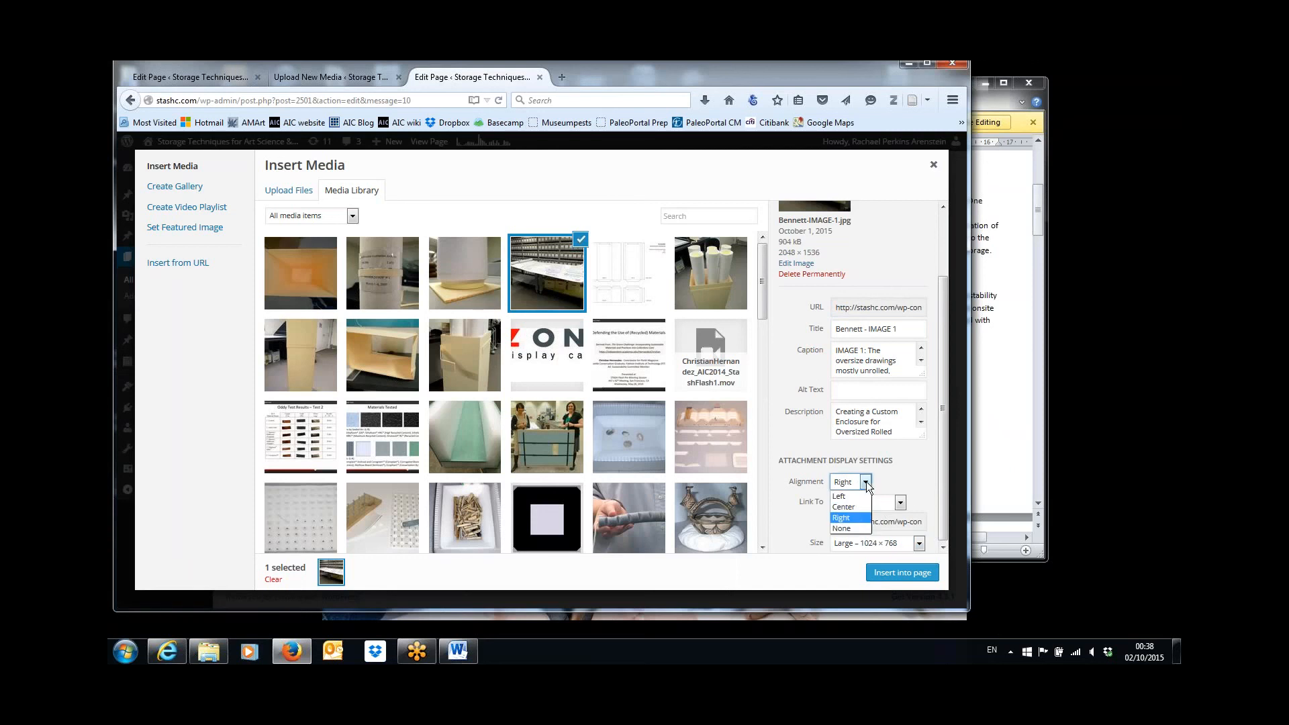
click(847, 507)
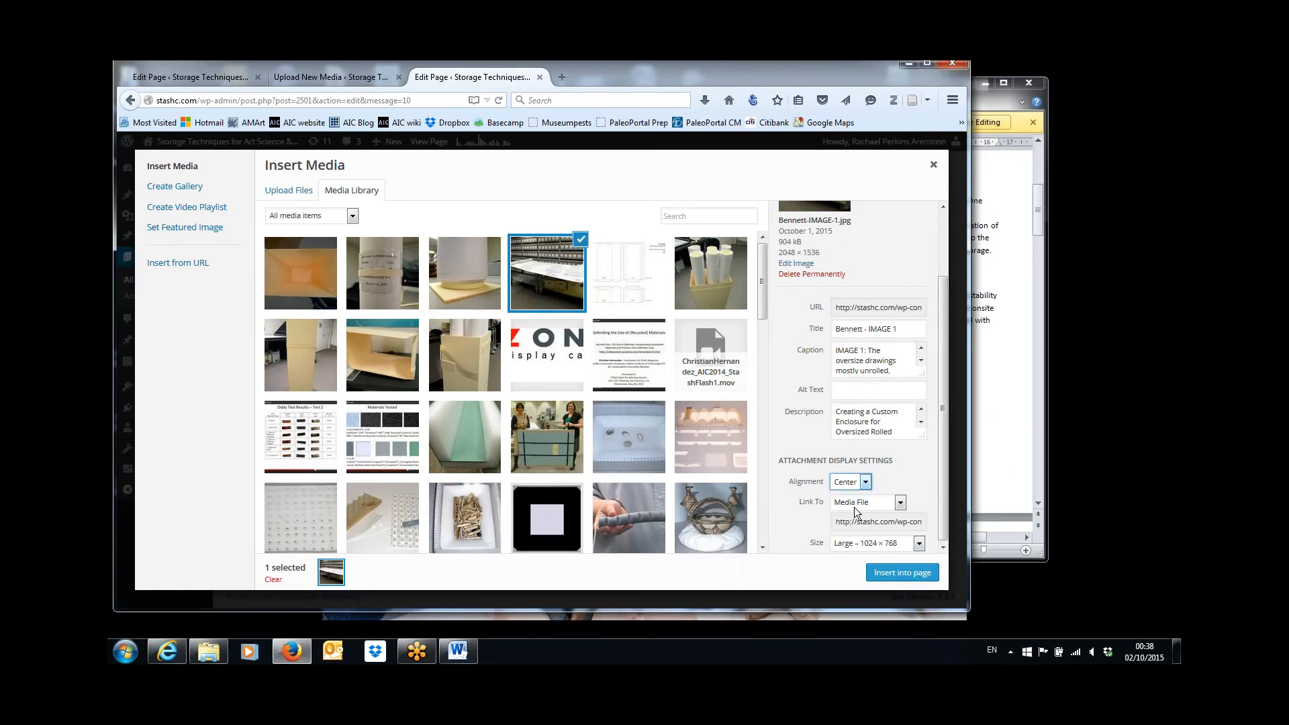
click(904, 579)
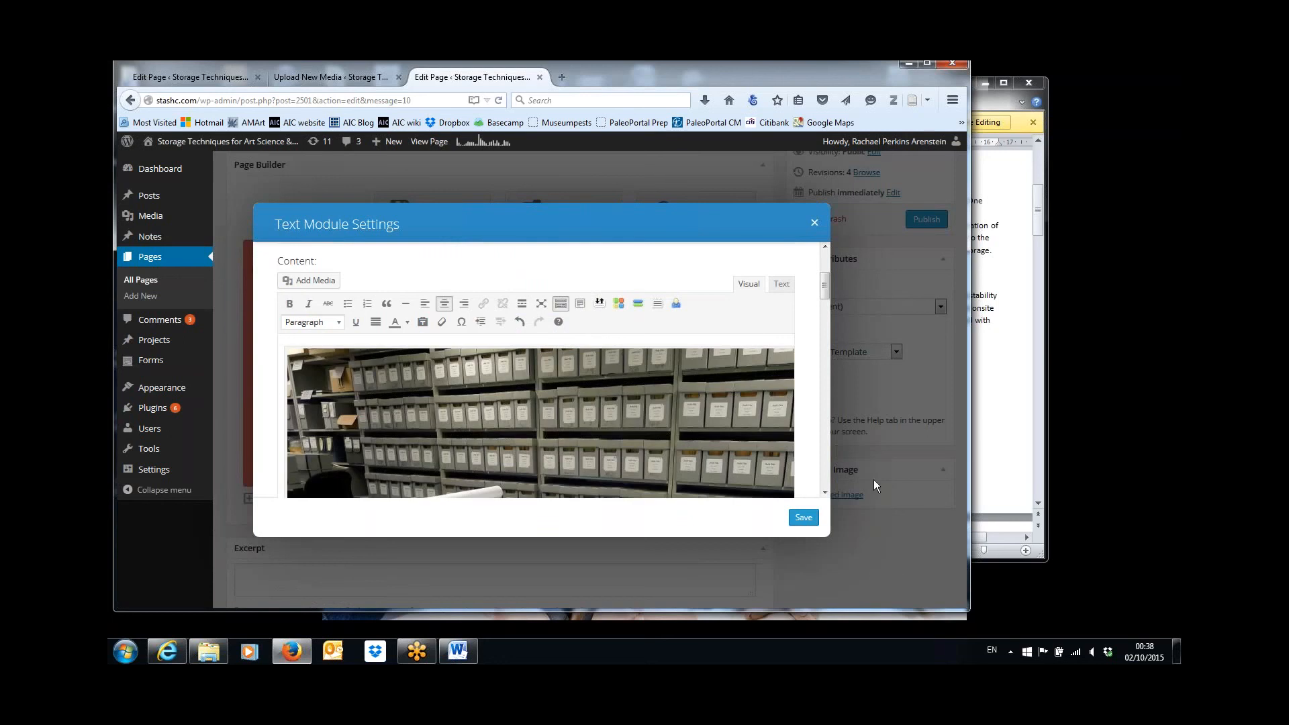
Change the inserted IMAGE 1 to a custom size with a width of 500 px and update it.
click(329, 379)
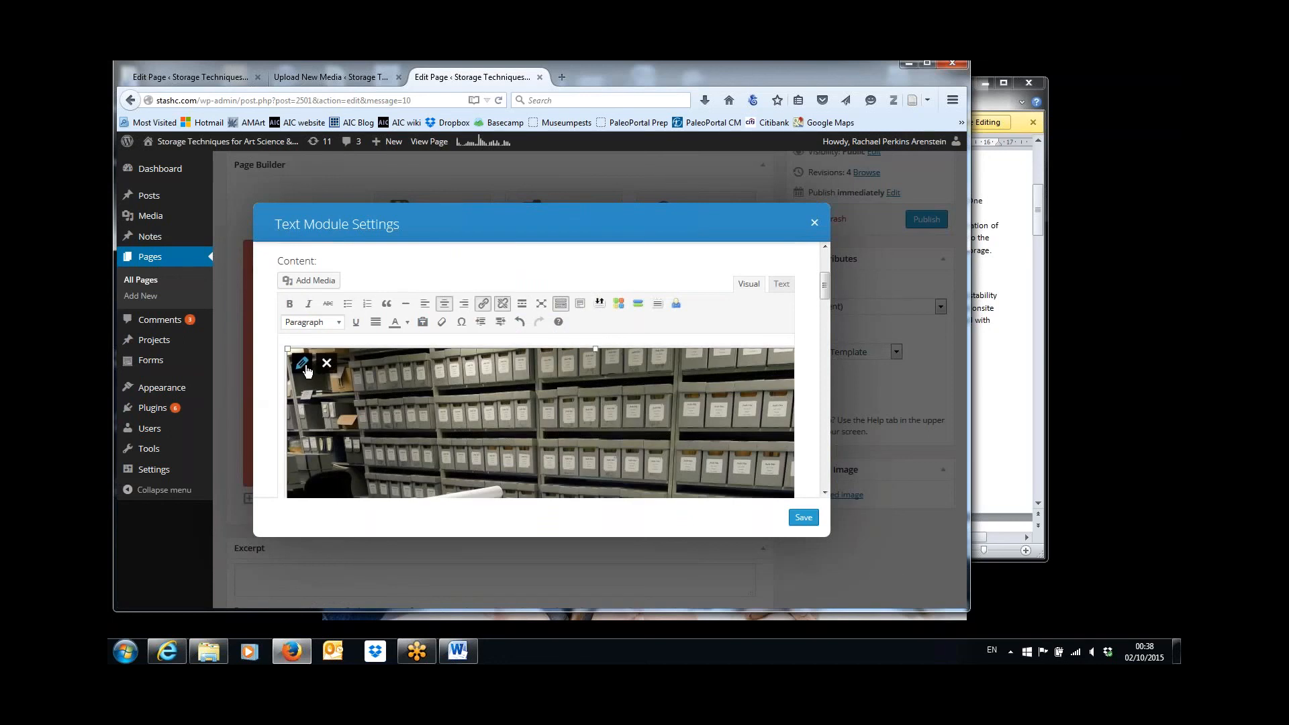
click(314, 366)
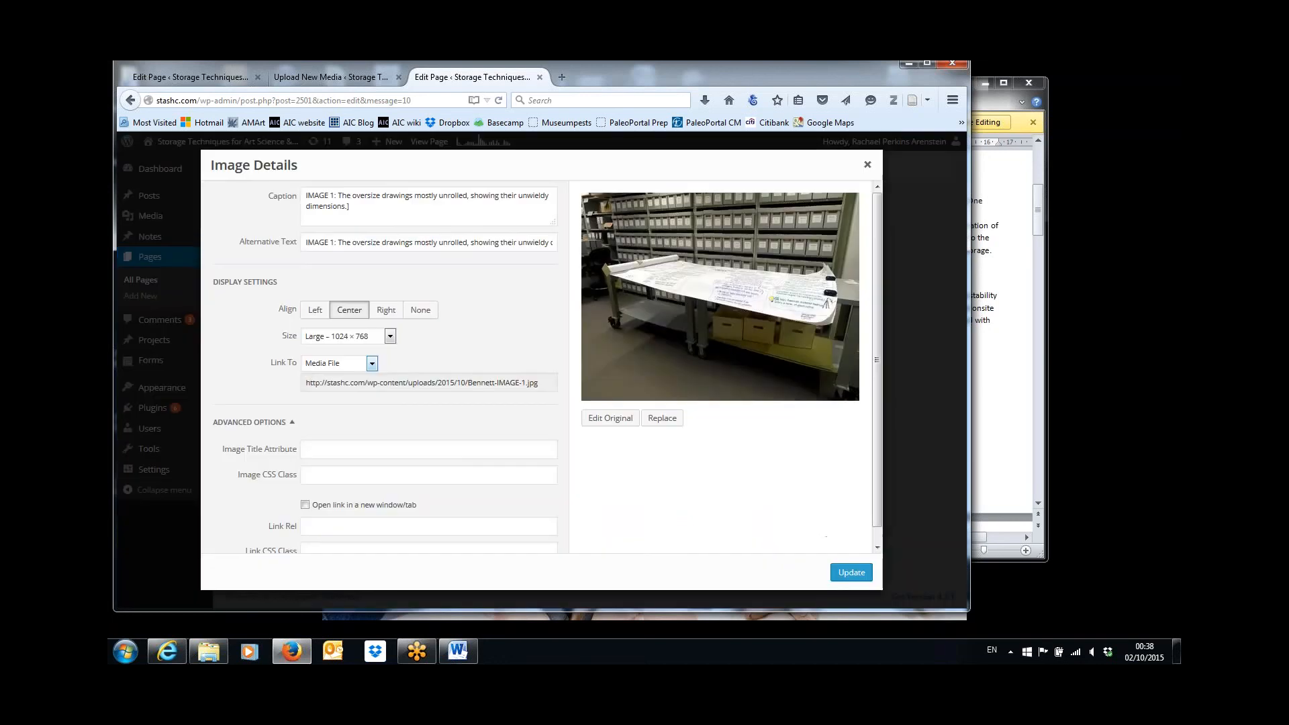
click(390, 336)
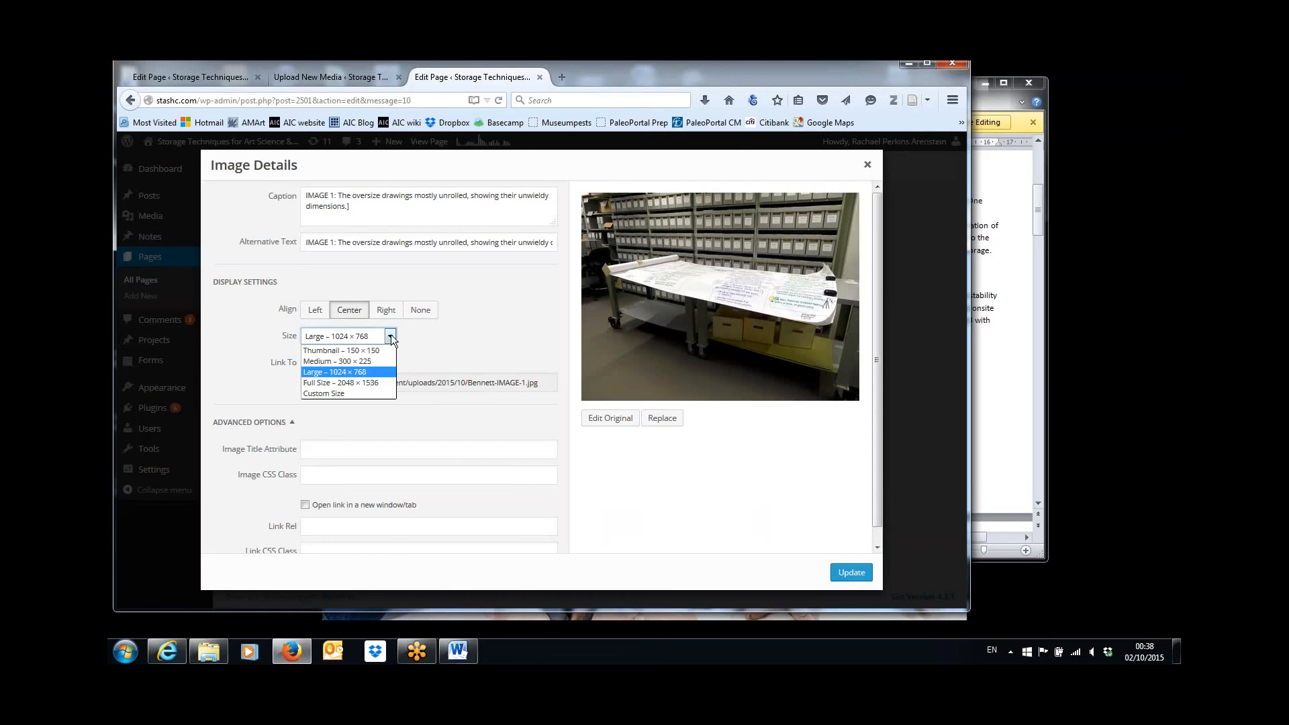
click(363, 394)
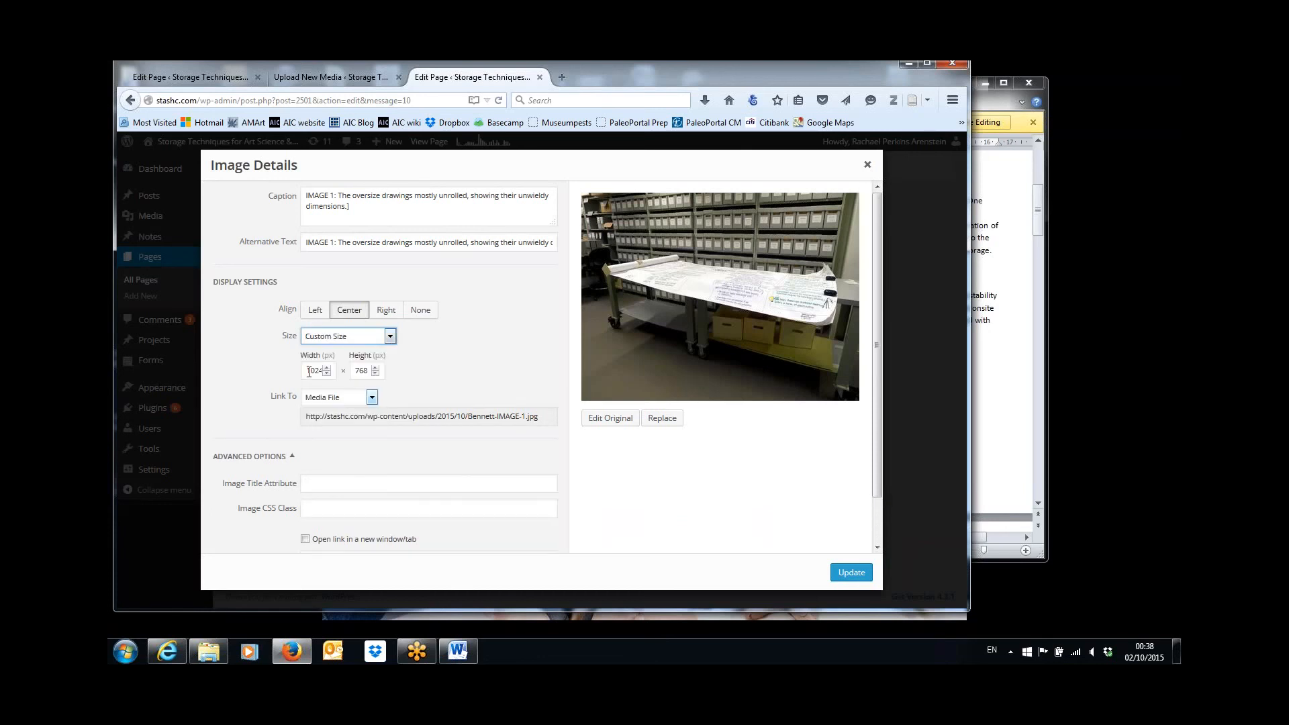
drag(308, 372, 341, 369)
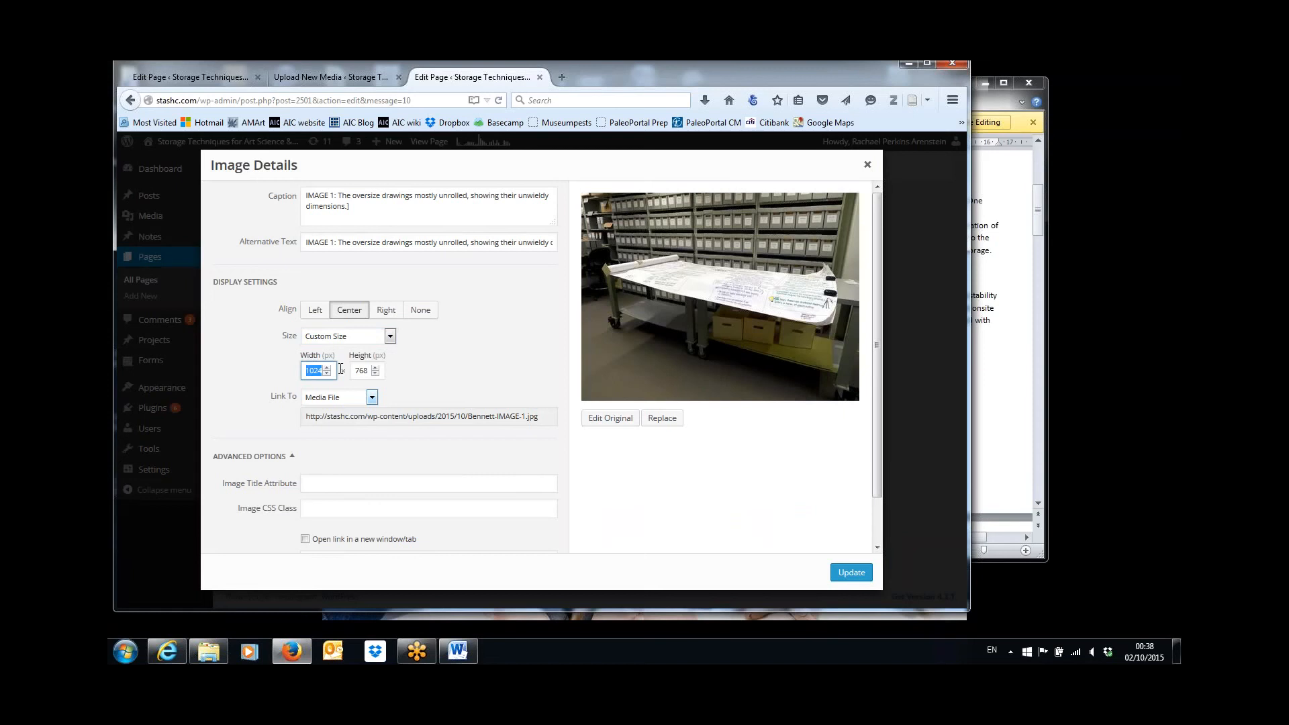
text(500)
click(851, 572)
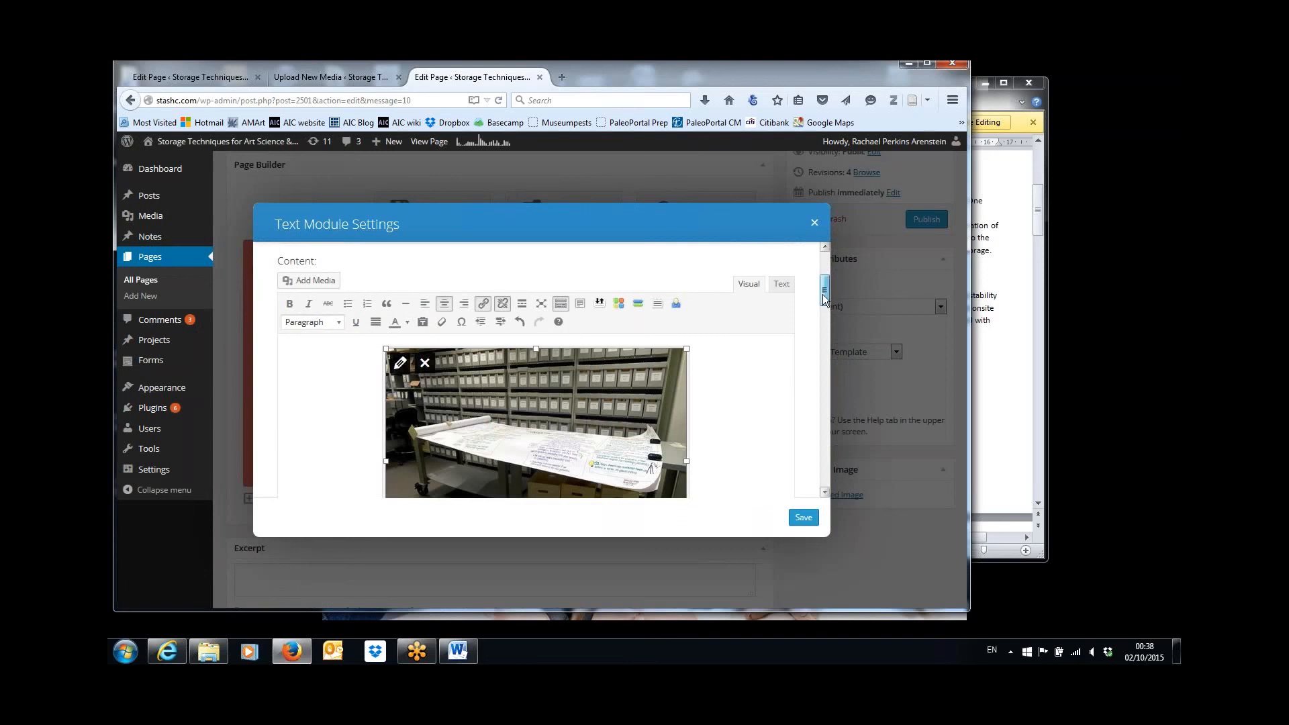
Delete the right-aligned IMAGE 2 and IMAGE 3 beside the Construction steps in the text module.
drag(824, 299, 828, 368)
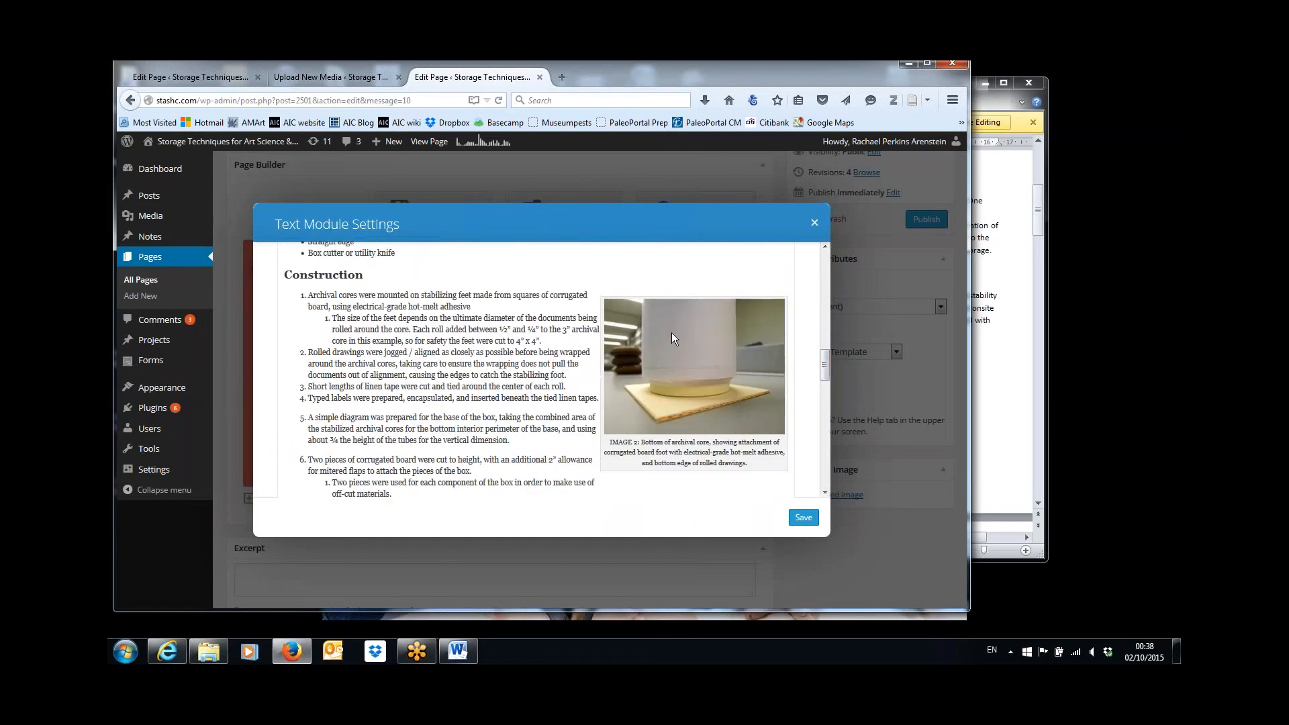
click(631, 320)
click(642, 314)
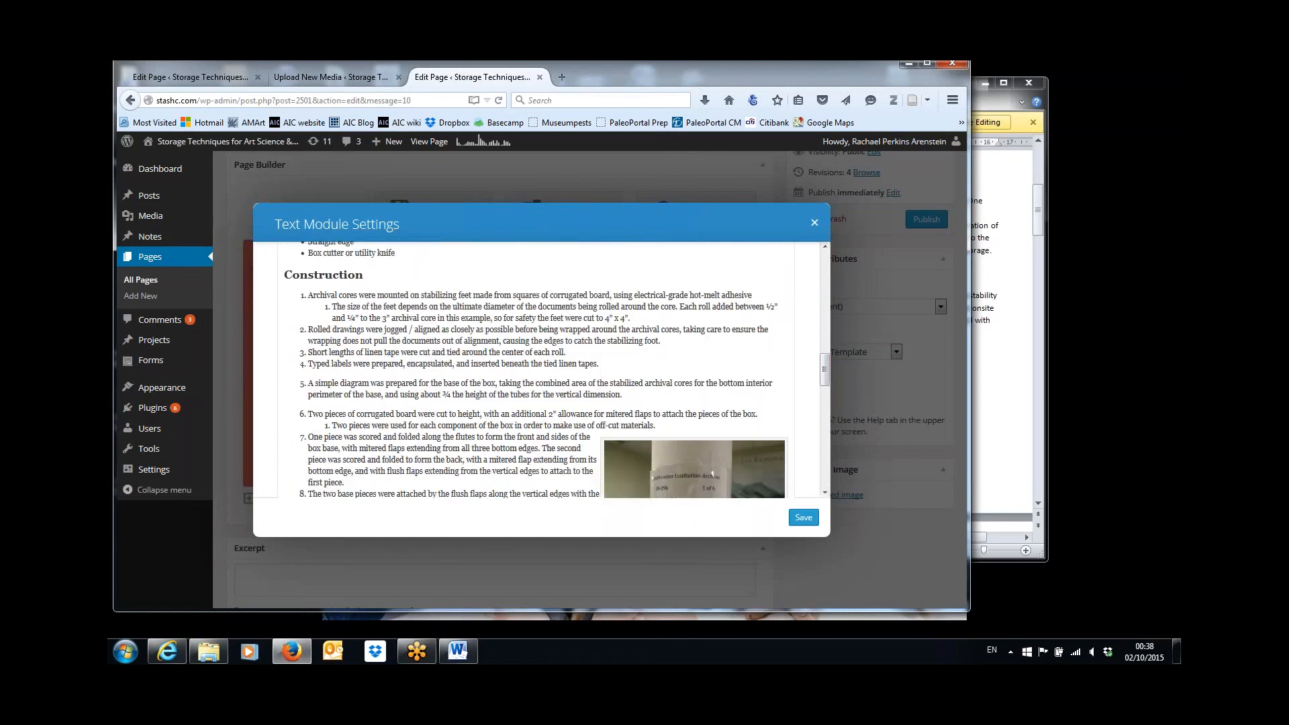
click(622, 454)
click(641, 459)
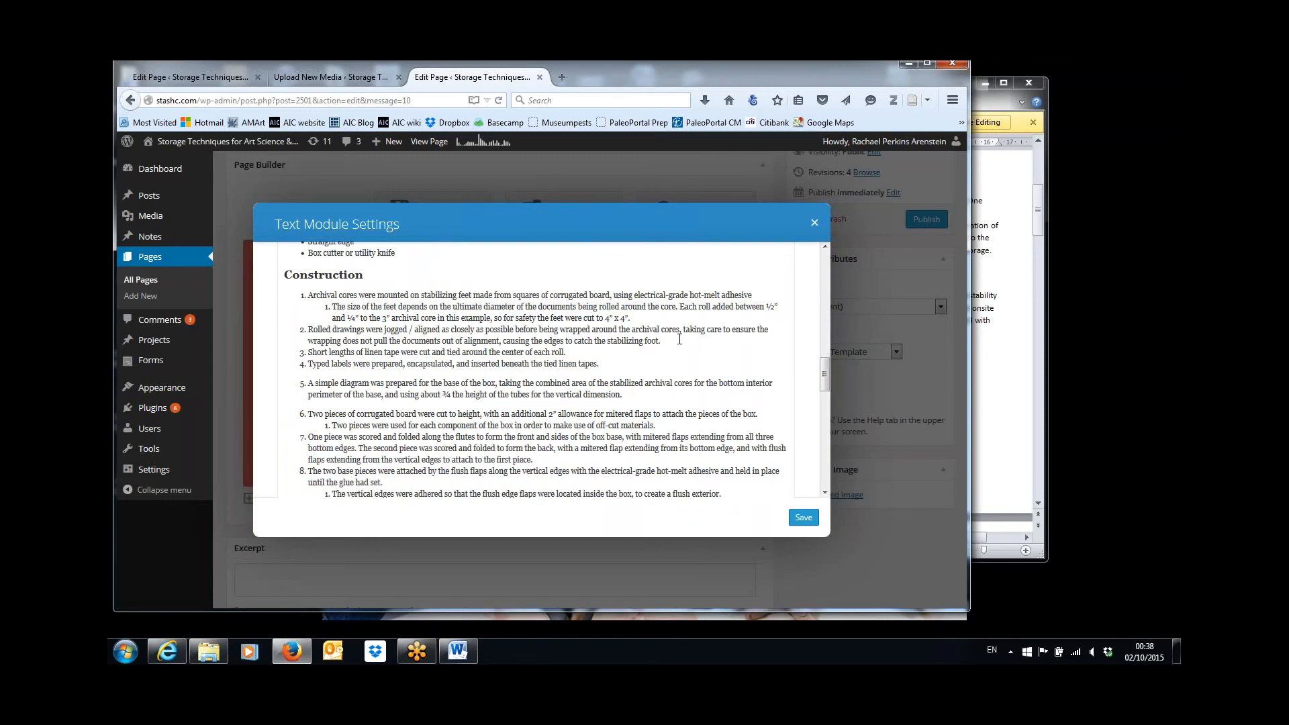
Add "[See Image 2]" at the end of Construction step 2 and italicize the words inside the brackets.
text(See Image 2])
key(Left)
key(ctrl+shift+Left)
key(ctrl+shift+Left)
key(ctrl+shift+Left)
drag(823, 369, 830, 279)
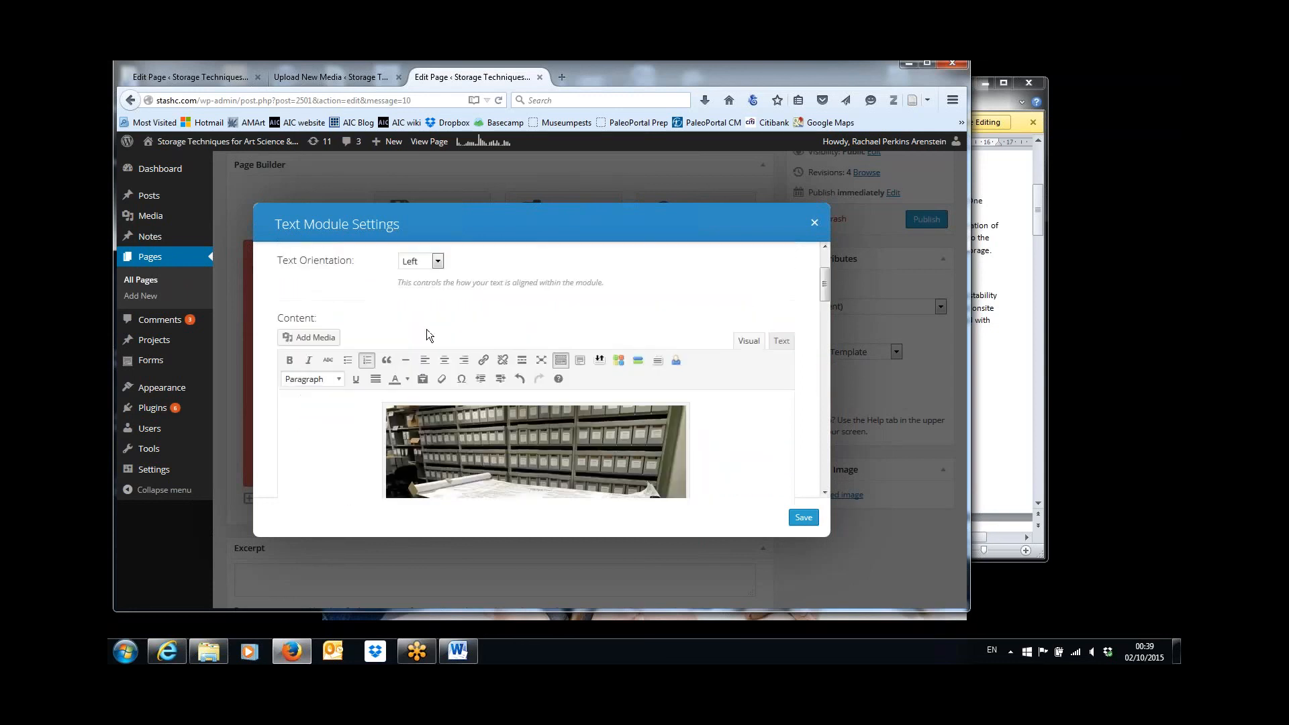
click(308, 361)
Insert Bennett-IMAGE-2.jpg after the image reference in Construction step 2, centered at size Large – 1024 × 768.
drag(824, 285, 829, 362)
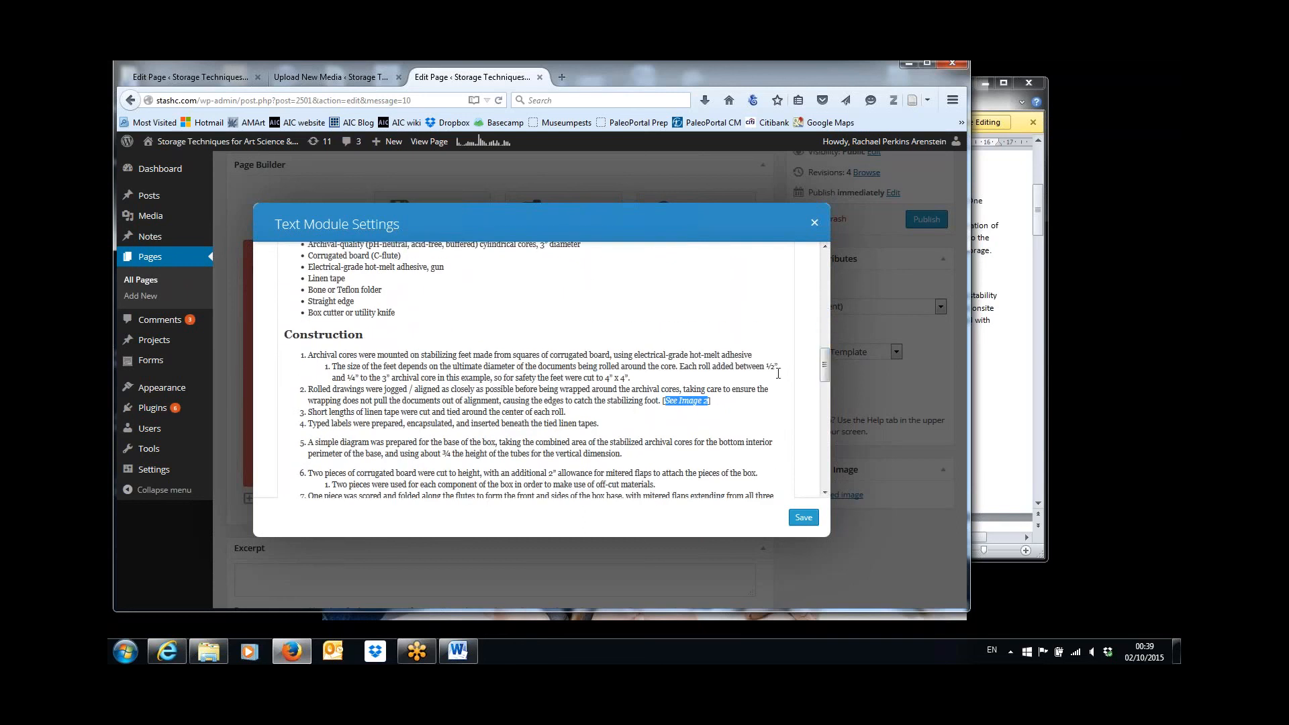
click(714, 400)
key(Return)
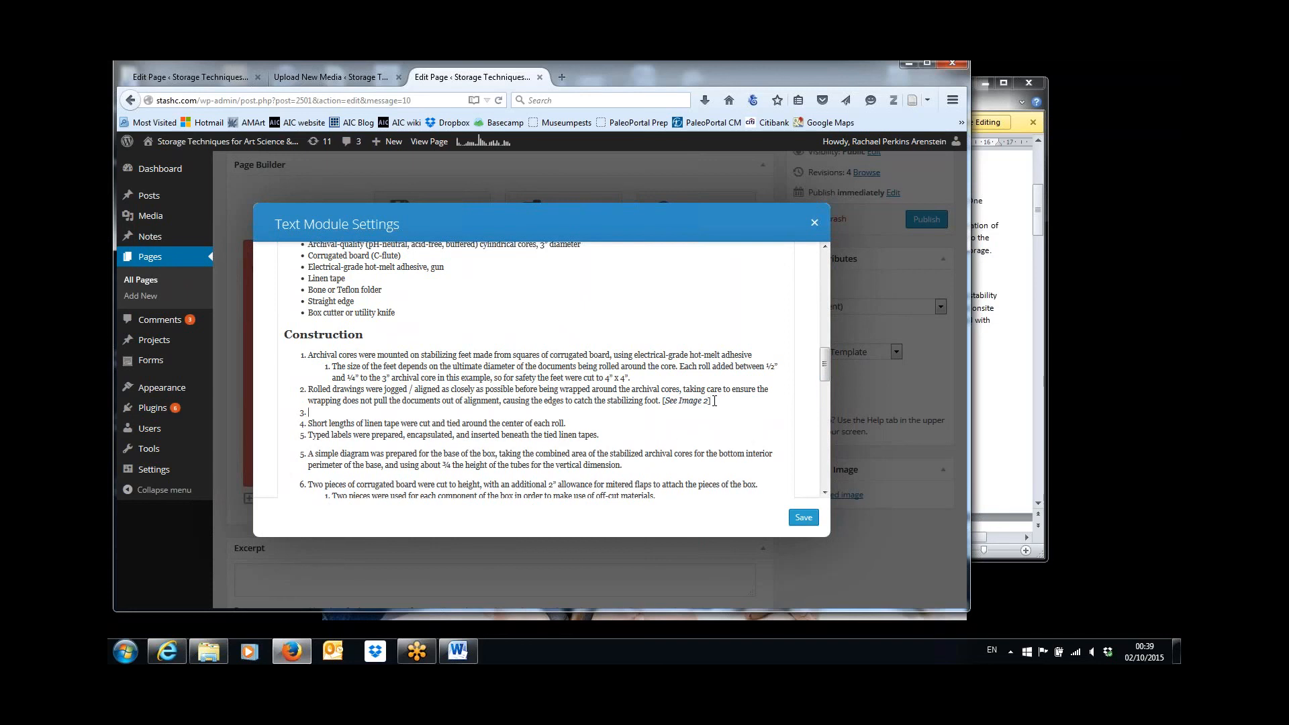
key(BackSpace)
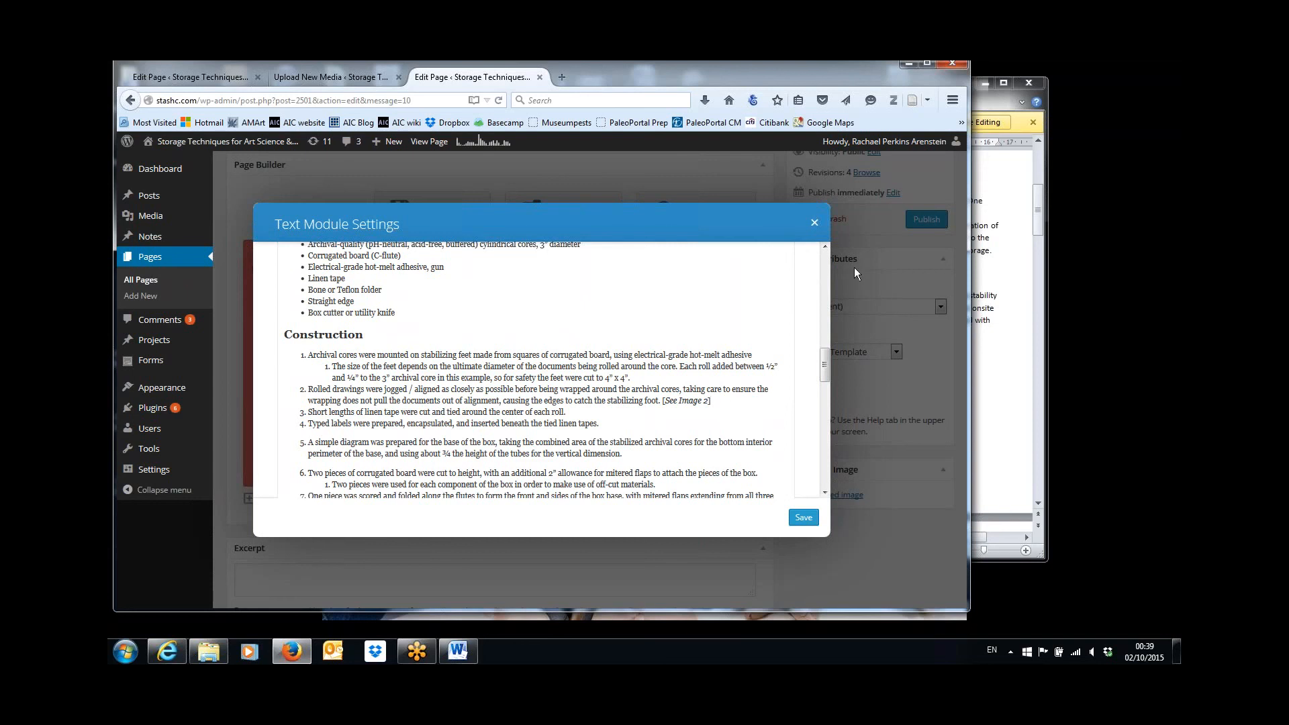
drag(824, 369, 825, 285)
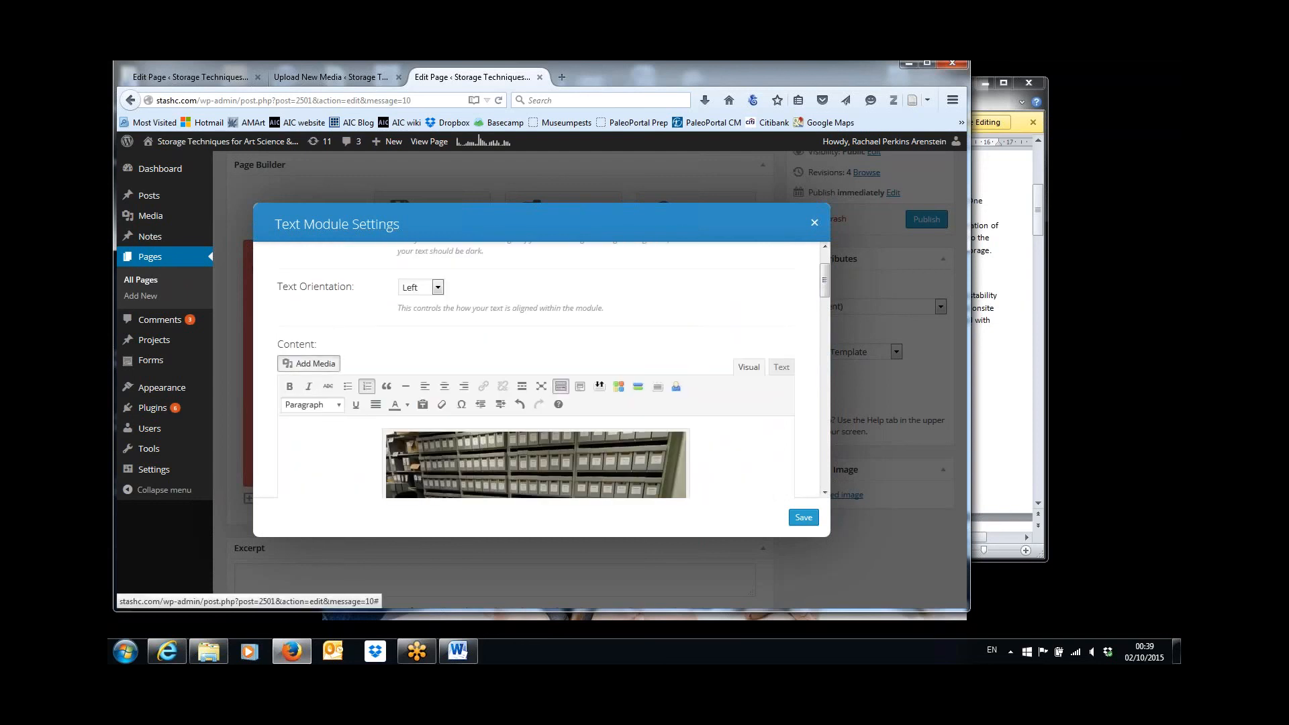
click(316, 364)
click(478, 275)
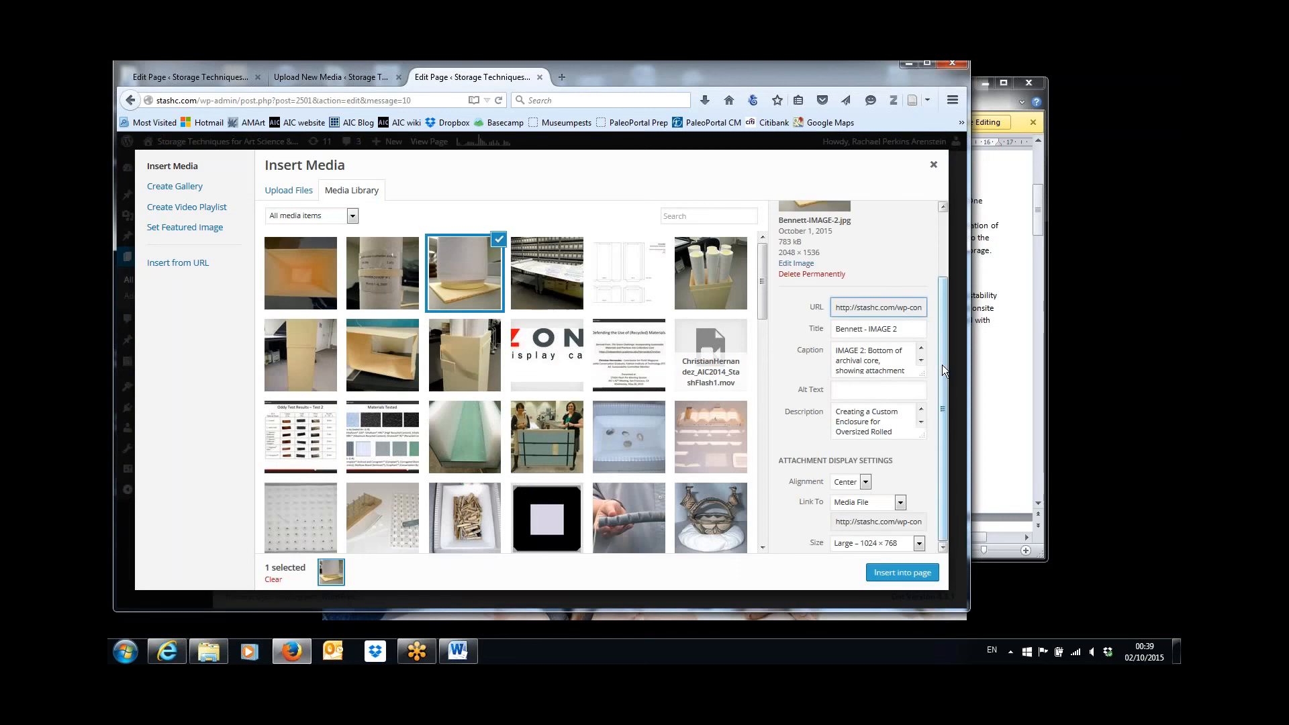
click(902, 572)
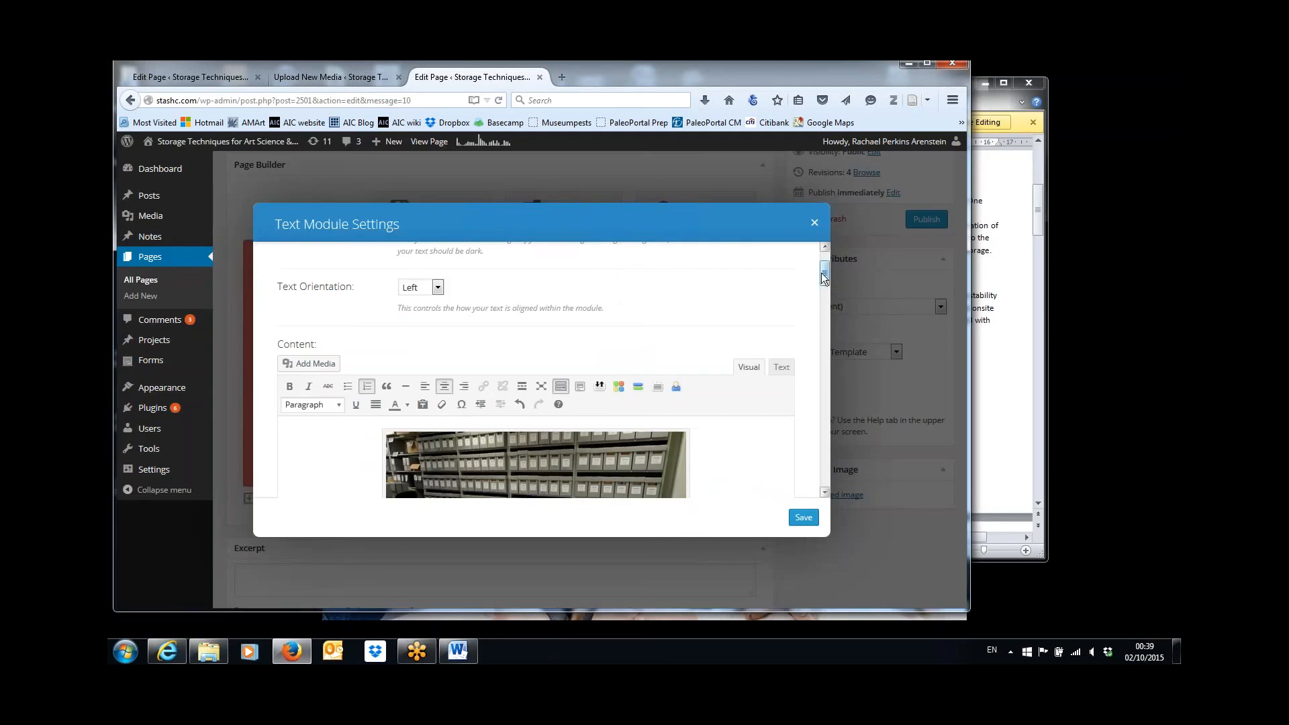
Change the inserted IMAGE 2 to a custom size with a width of 500 px and update it.
drag(824, 278, 827, 361)
click(598, 396)
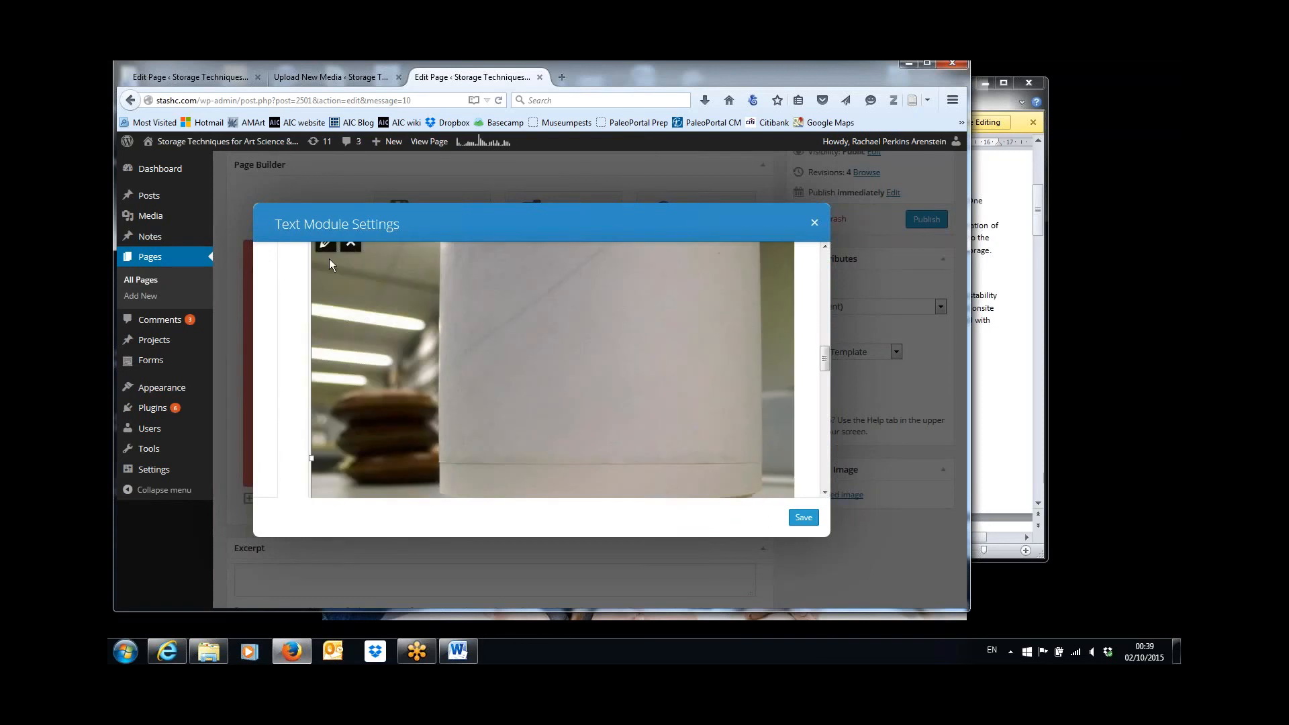
click(326, 244)
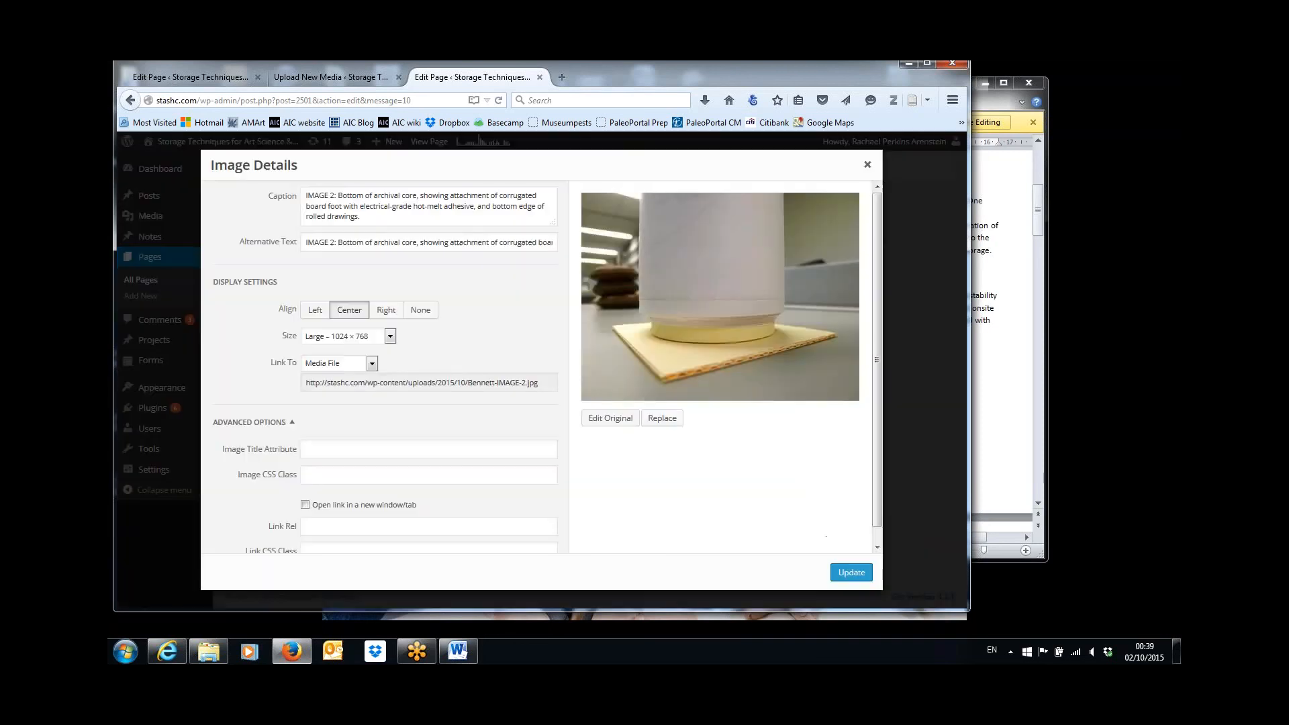
click(389, 338)
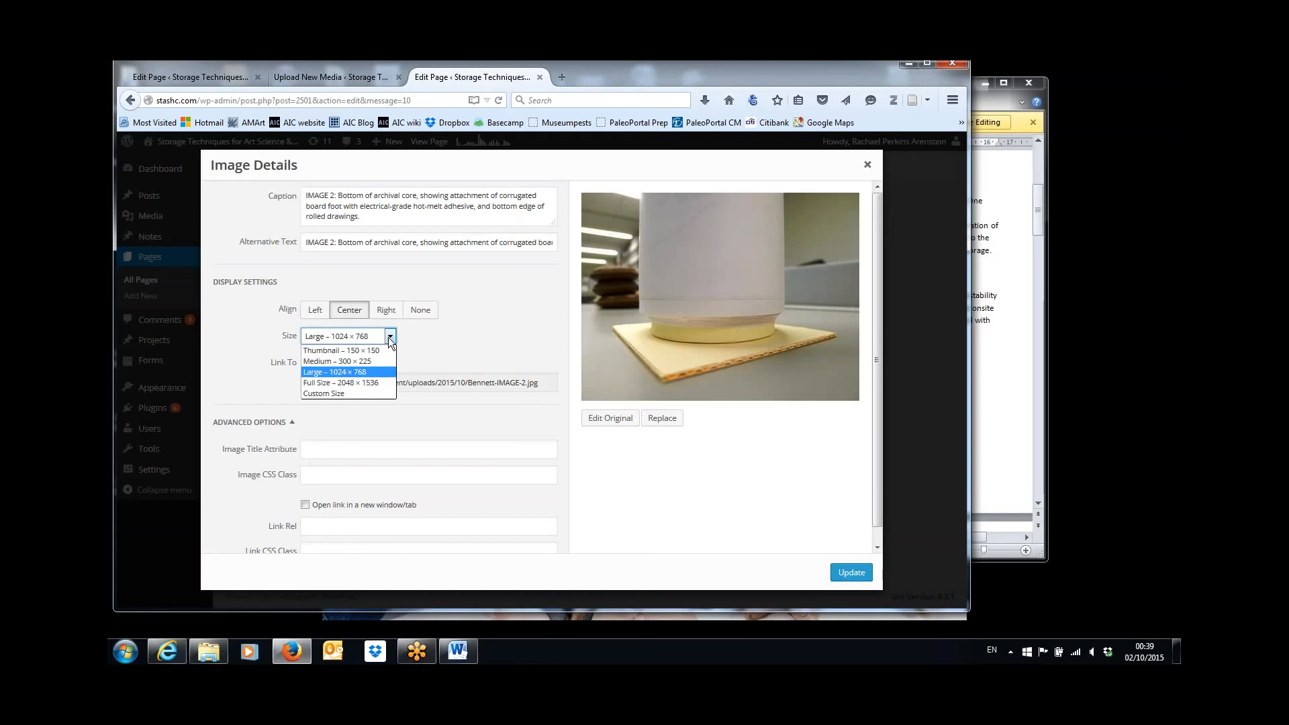
click(340, 393)
click(315, 370)
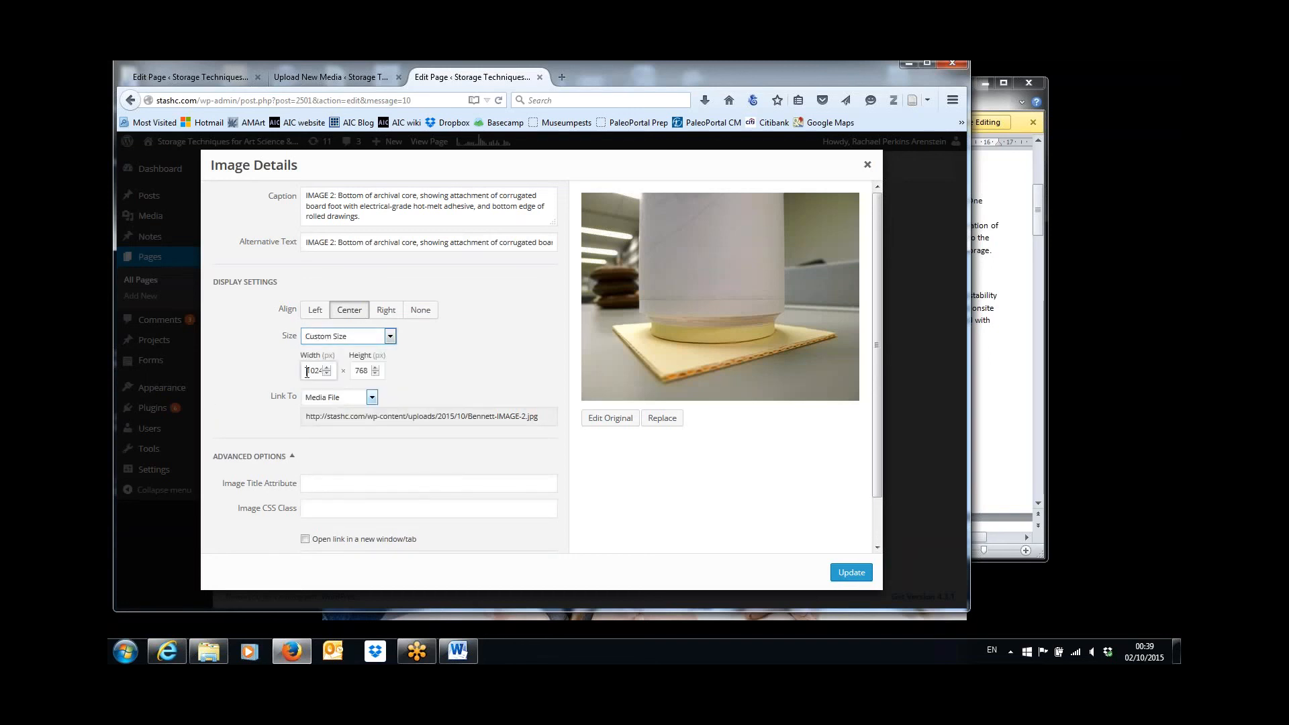
key(Delete)
key(Delete)
key(Delete)
key(Delete)
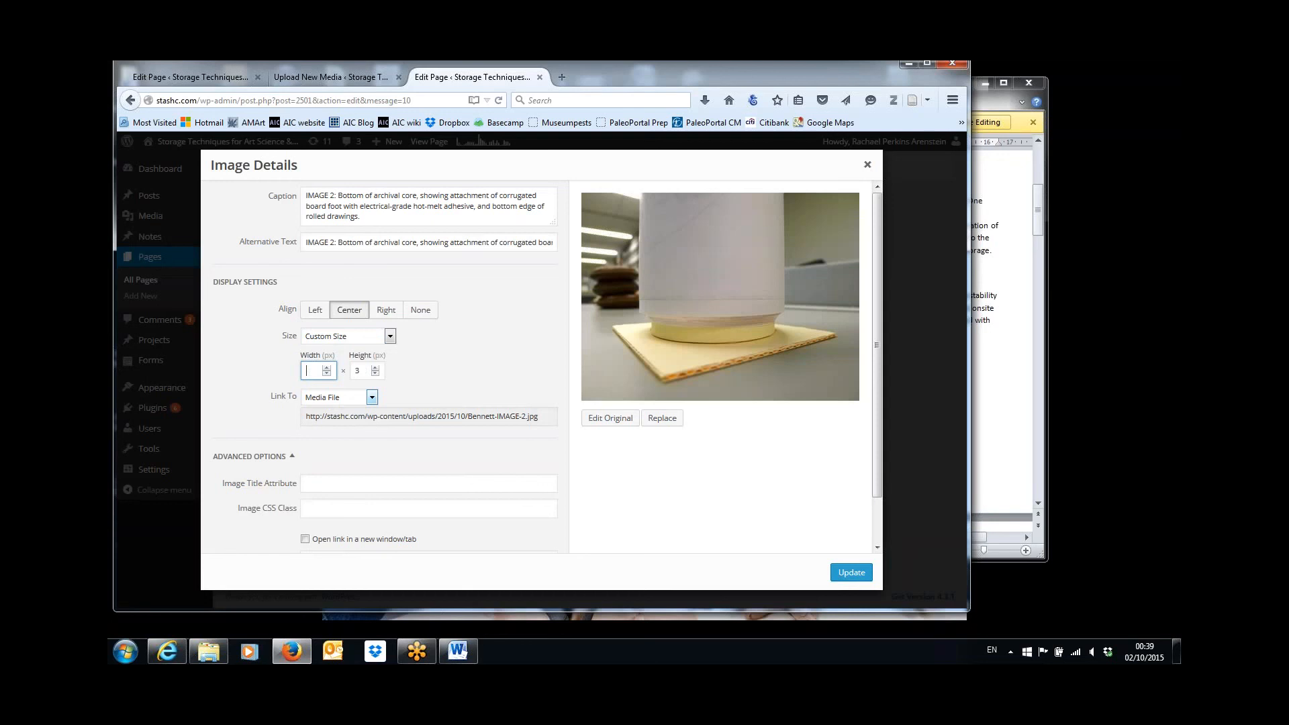
text(500)
click(860, 577)
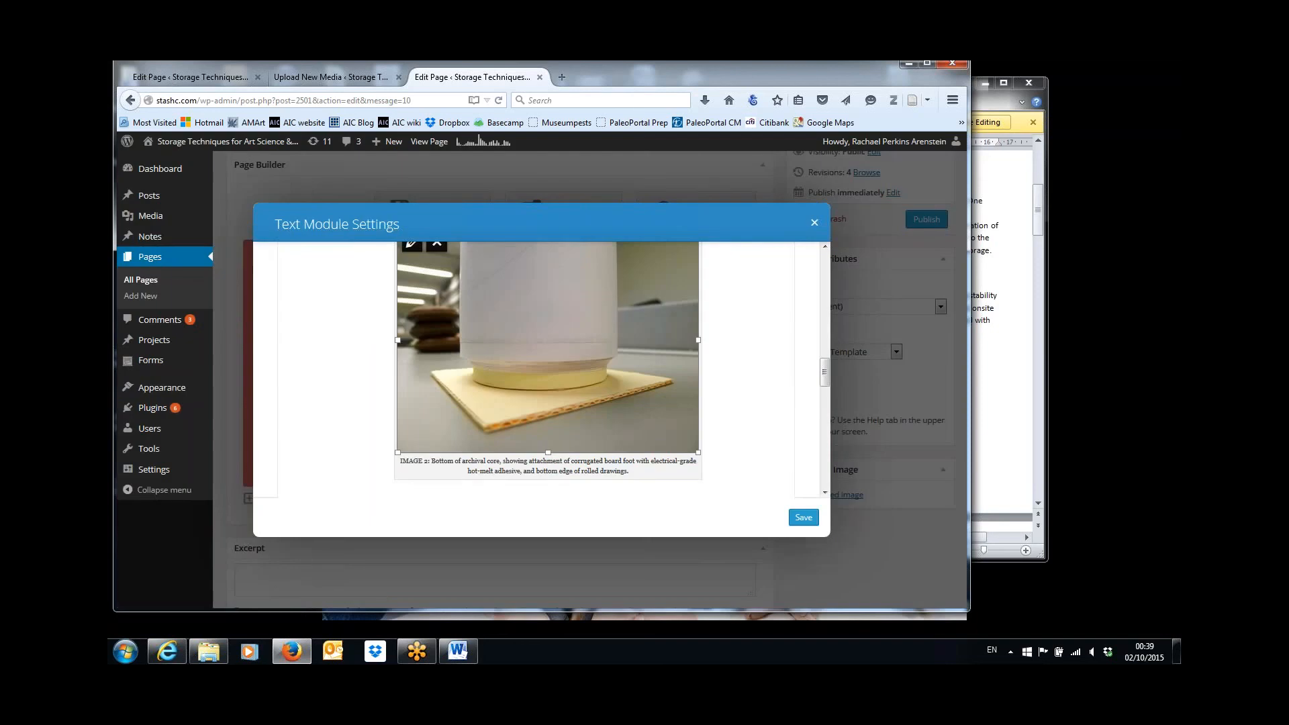
Review IMAGE 2's placement among the Construction steps and check the IMAGE 3 caption's place in the Word article.
mouse_move(824, 377)
mouse_down()
mouse_move(825, 344)
mouse_move(827, 385)
mouse_up()
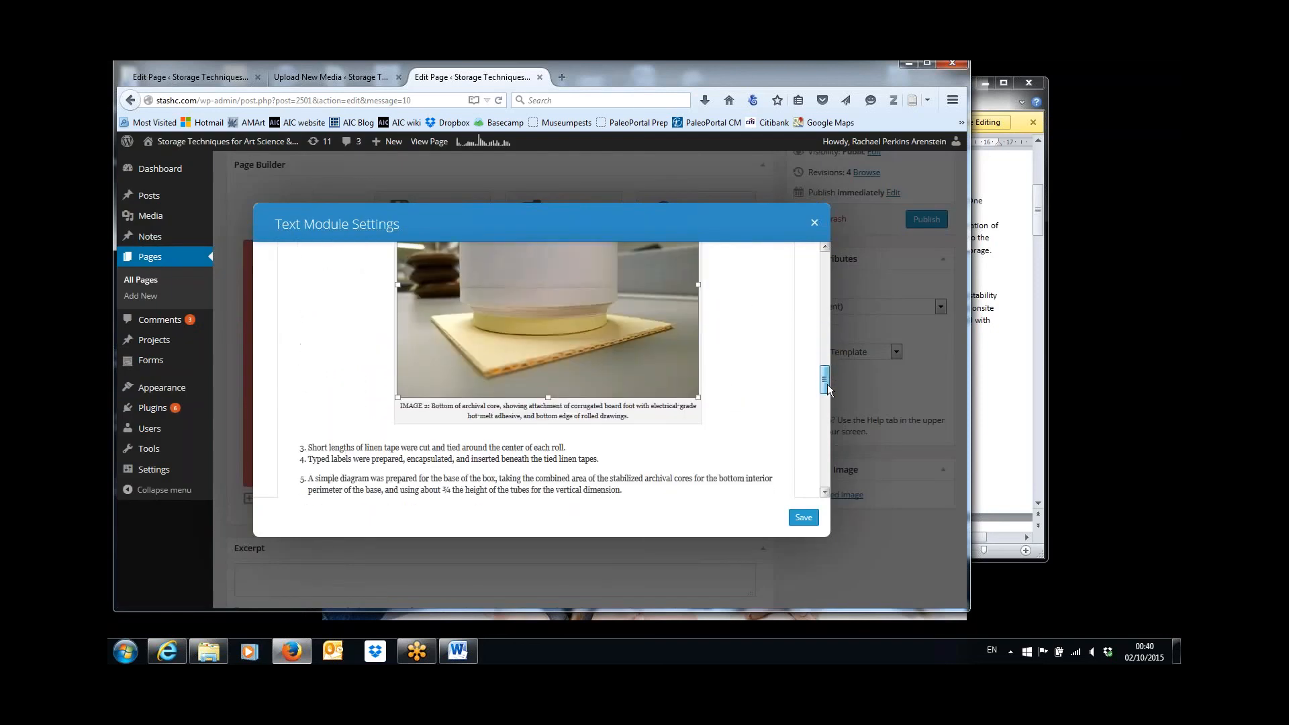
scroll(727, 342, up, 3)
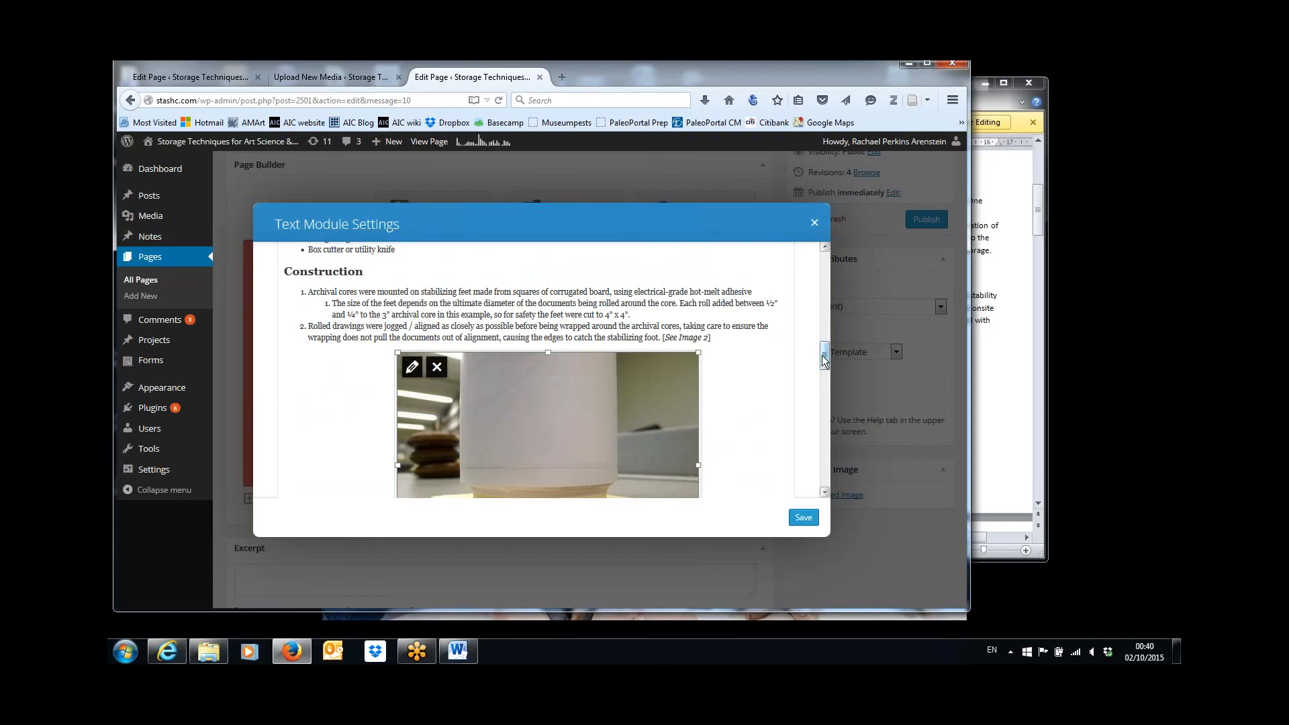
drag(825, 361, 828, 387)
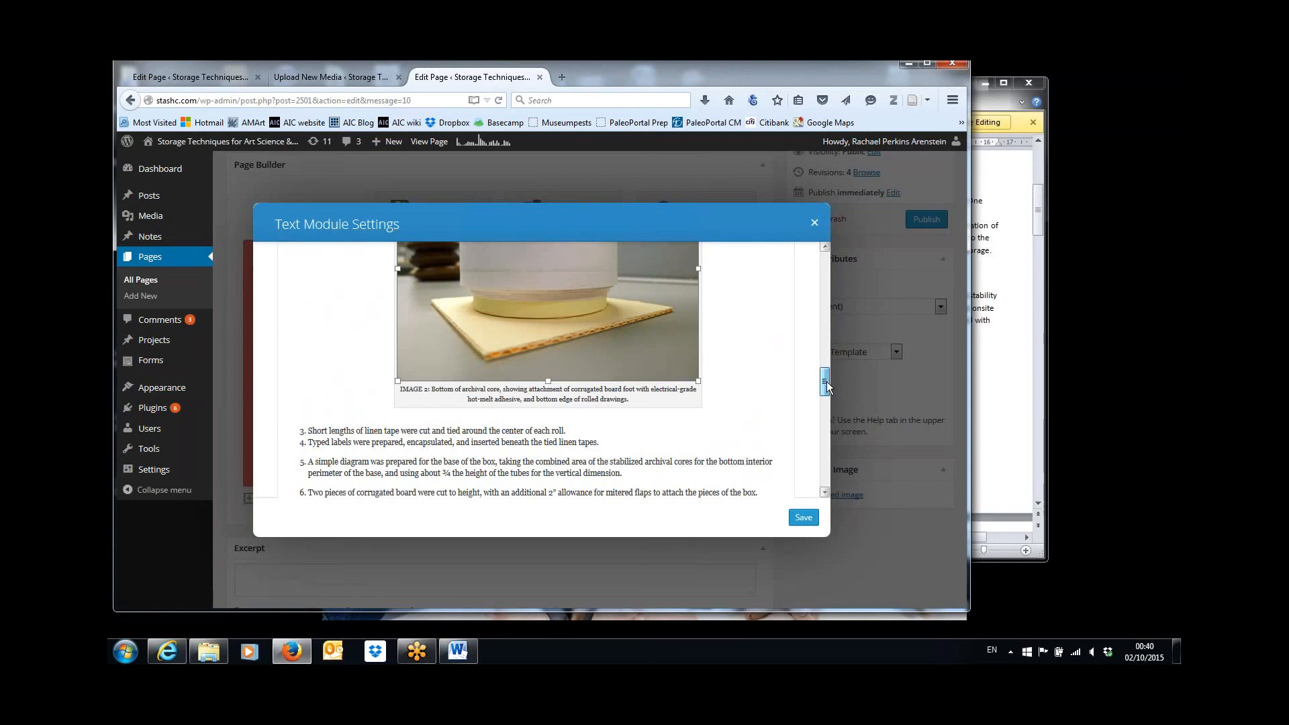
drag(825, 366, 825, 398)
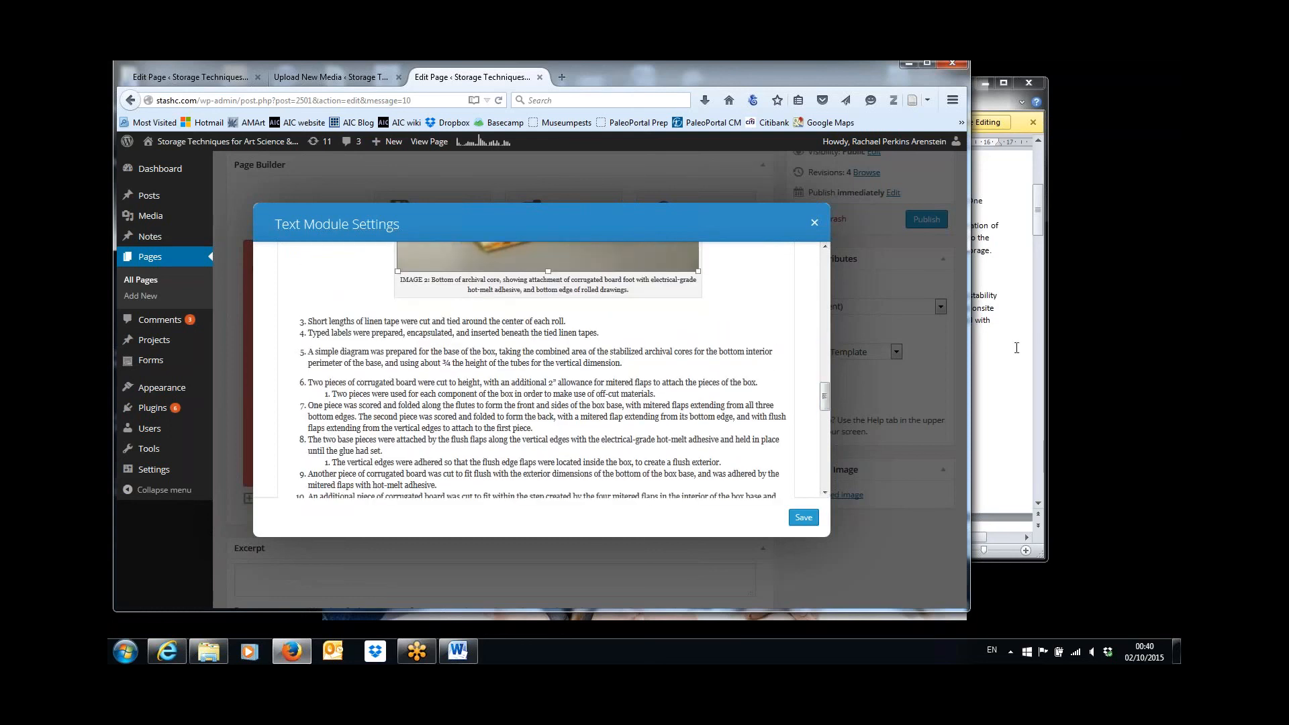
click(1017, 347)
drag(1036, 223, 1047, 282)
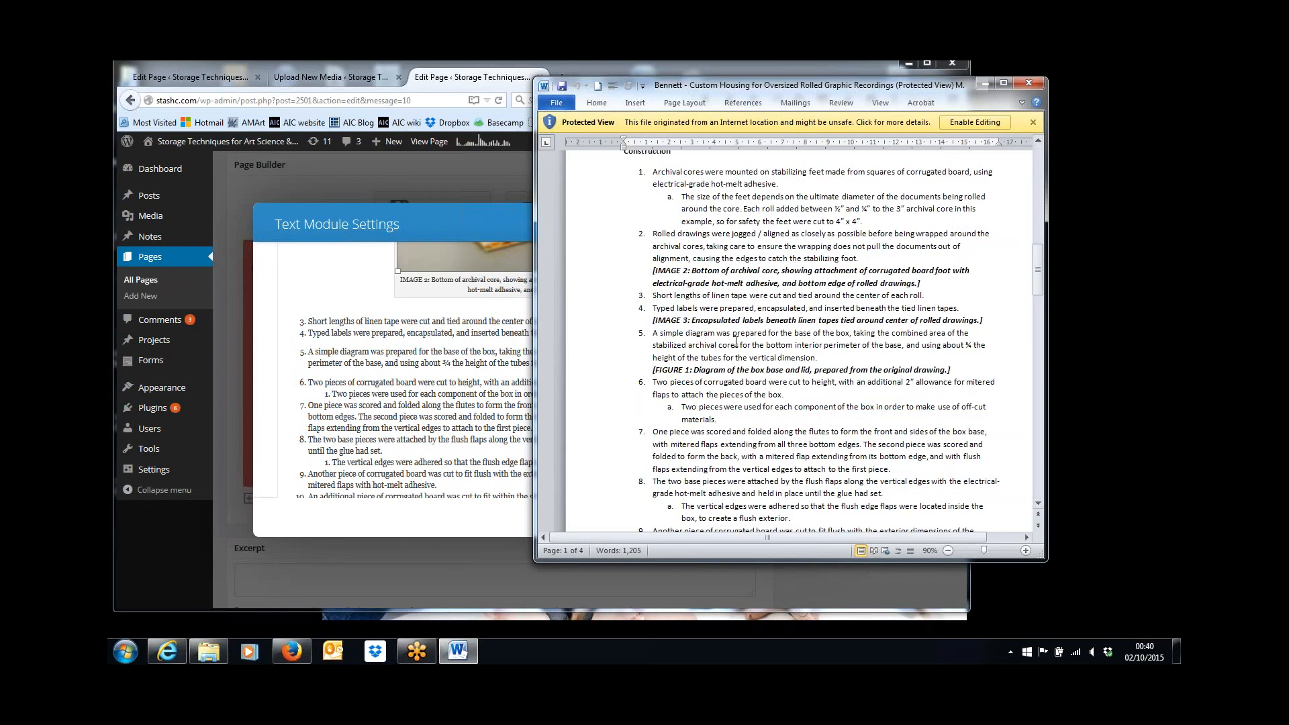
click(486, 436)
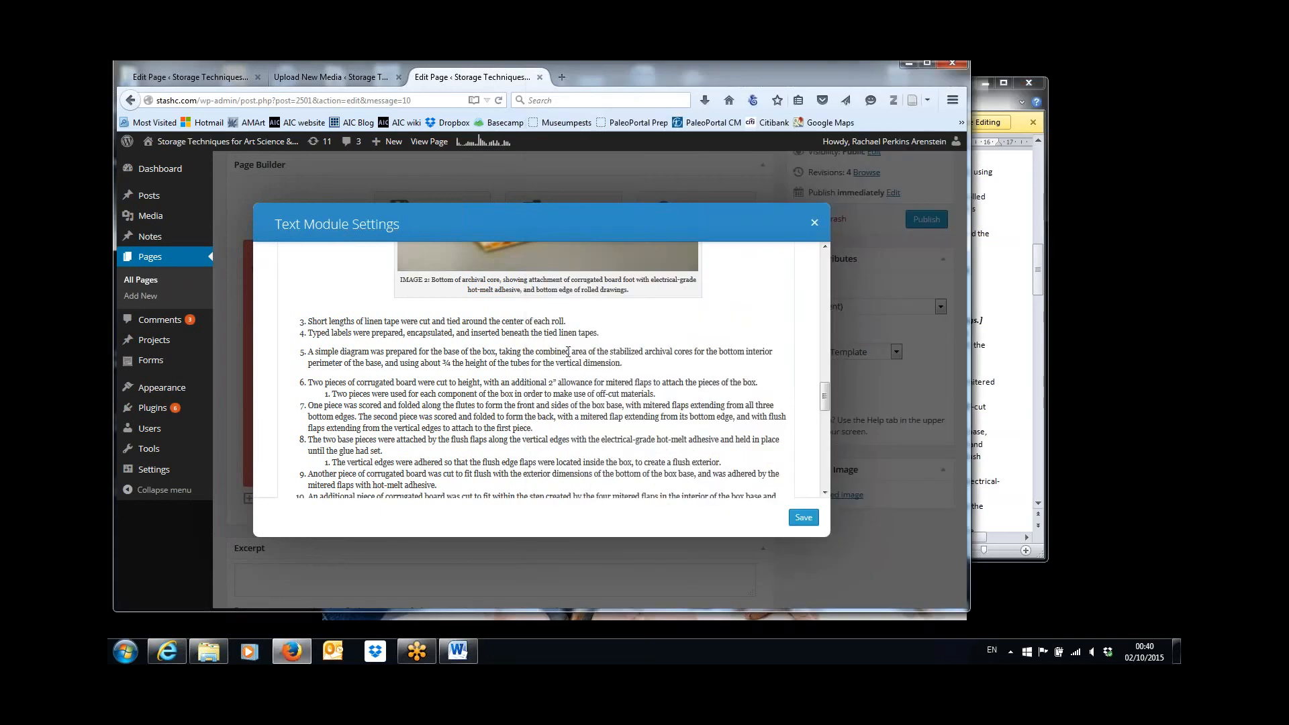
Add a bracketed "See Image" reference to IMAGE 3 at the end of Construction step 4 and italicize its words.
click(609, 332)
text([See Image)
key(ctrl+shift+Left)
key(ctrl+shift+Left)
key(ctrl+i)
click(652, 333)
drag(825, 397, 836, 255)
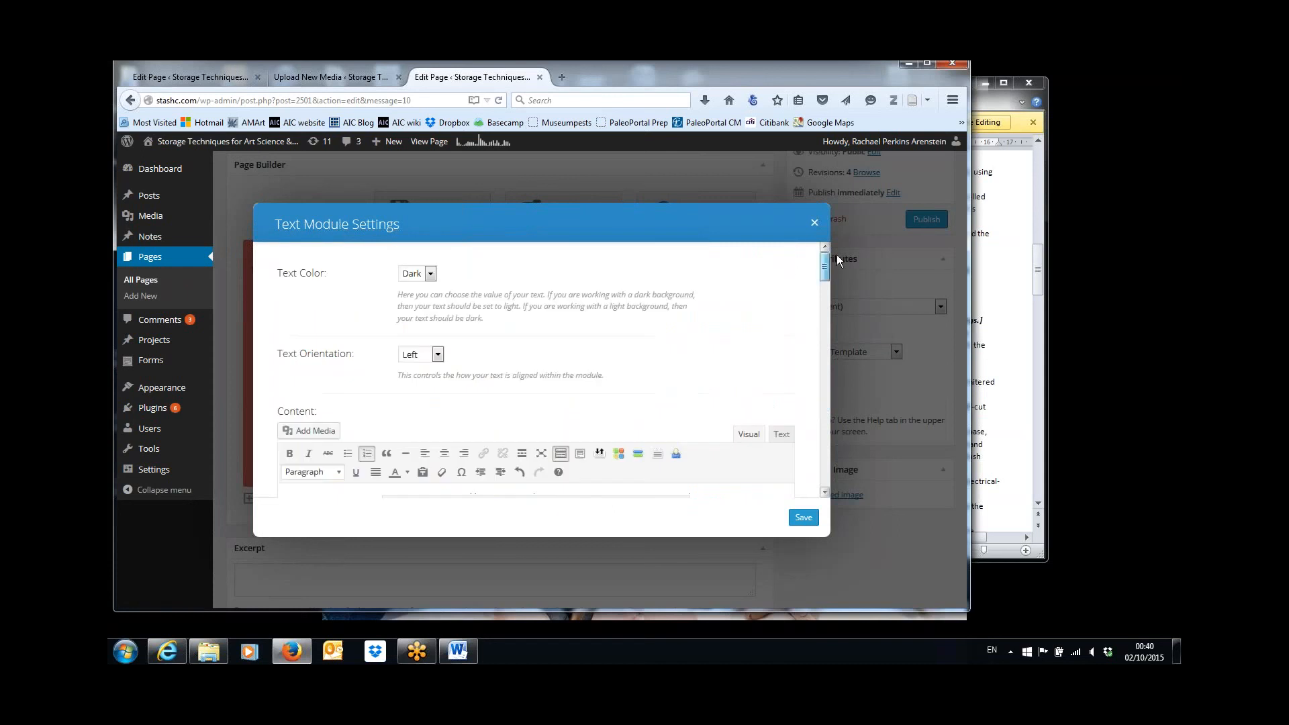
Insert Bennett-IMAGE-3.jpg from the media library after the image reference in Construction step 4, centered at size Large – 1024 × 768.
click(321, 434)
click(393, 296)
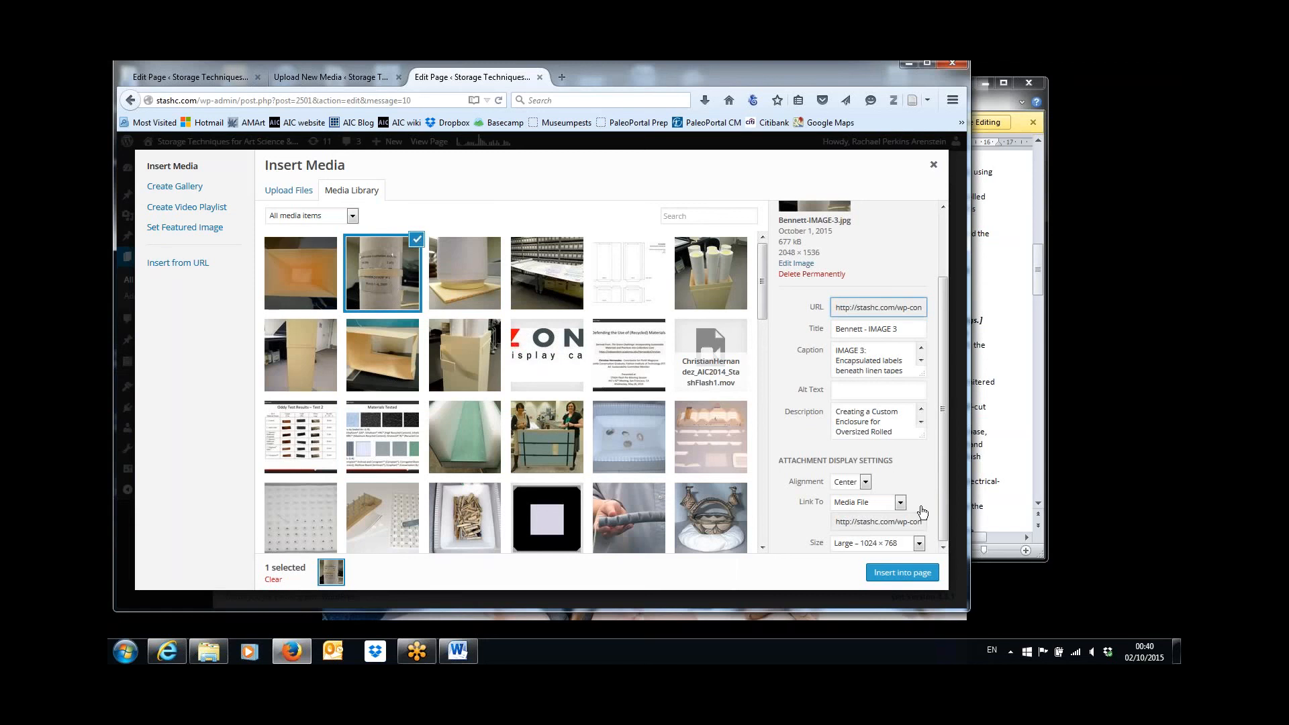
click(900, 574)
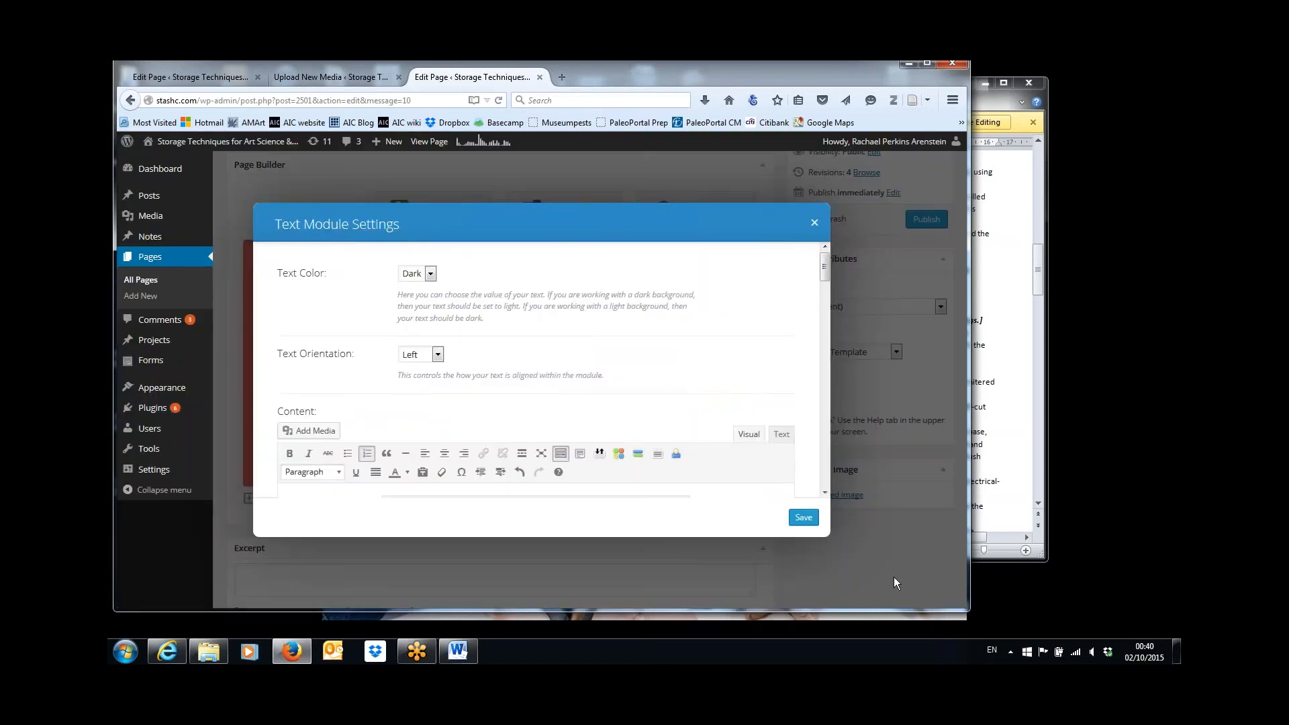
Change the inserted IMAGE 3 to a custom size with a width of 500 px and update it.
drag(826, 288, 823, 363)
click(578, 379)
click(327, 352)
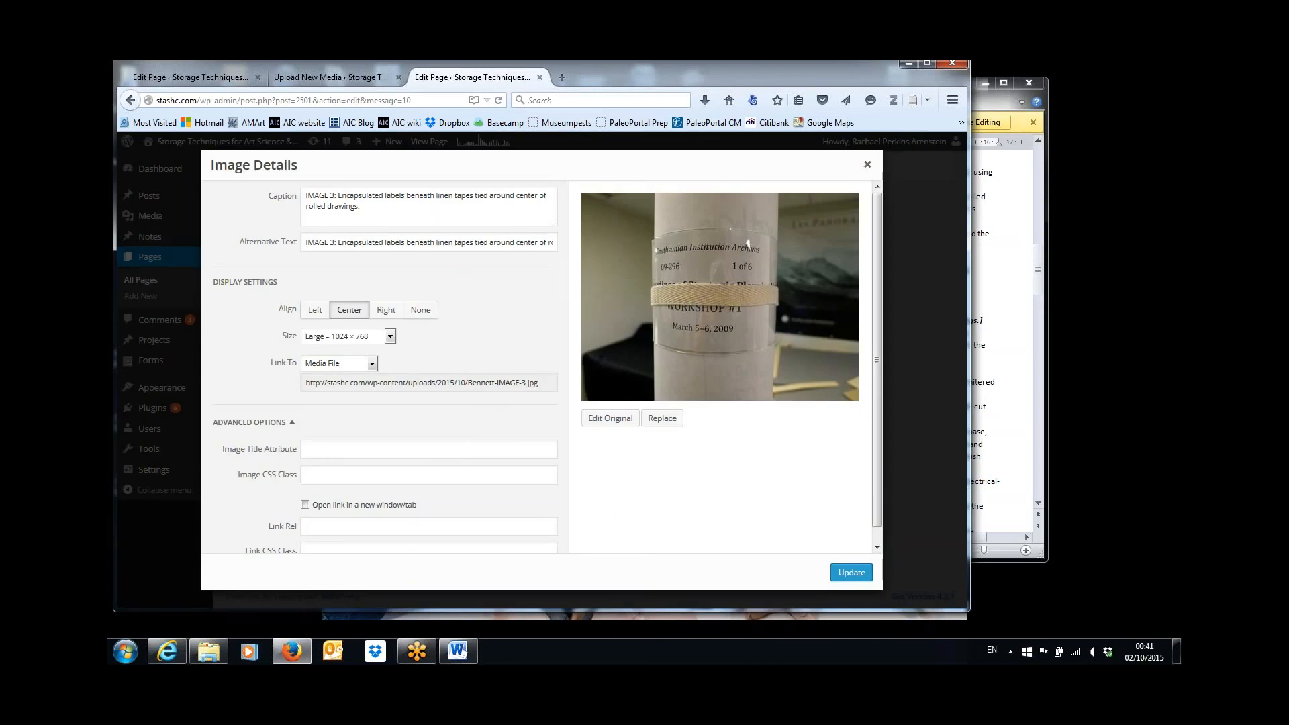
click(389, 335)
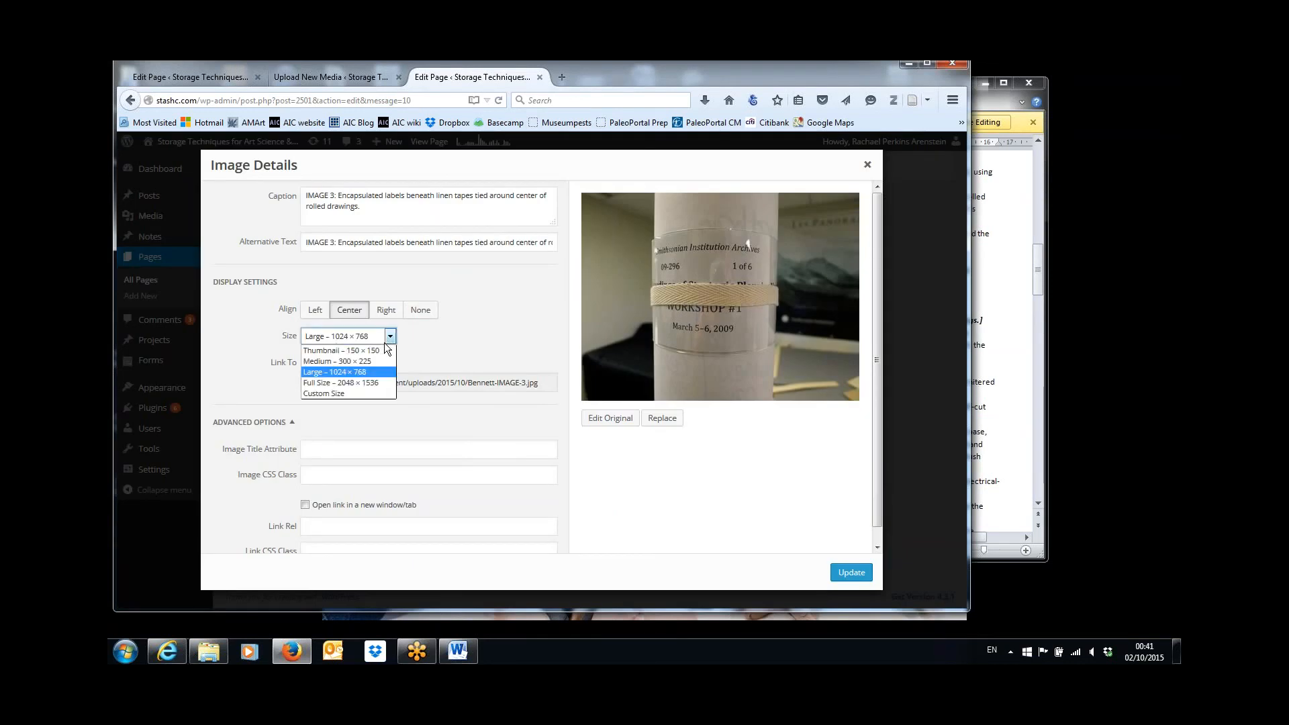
click(356, 394)
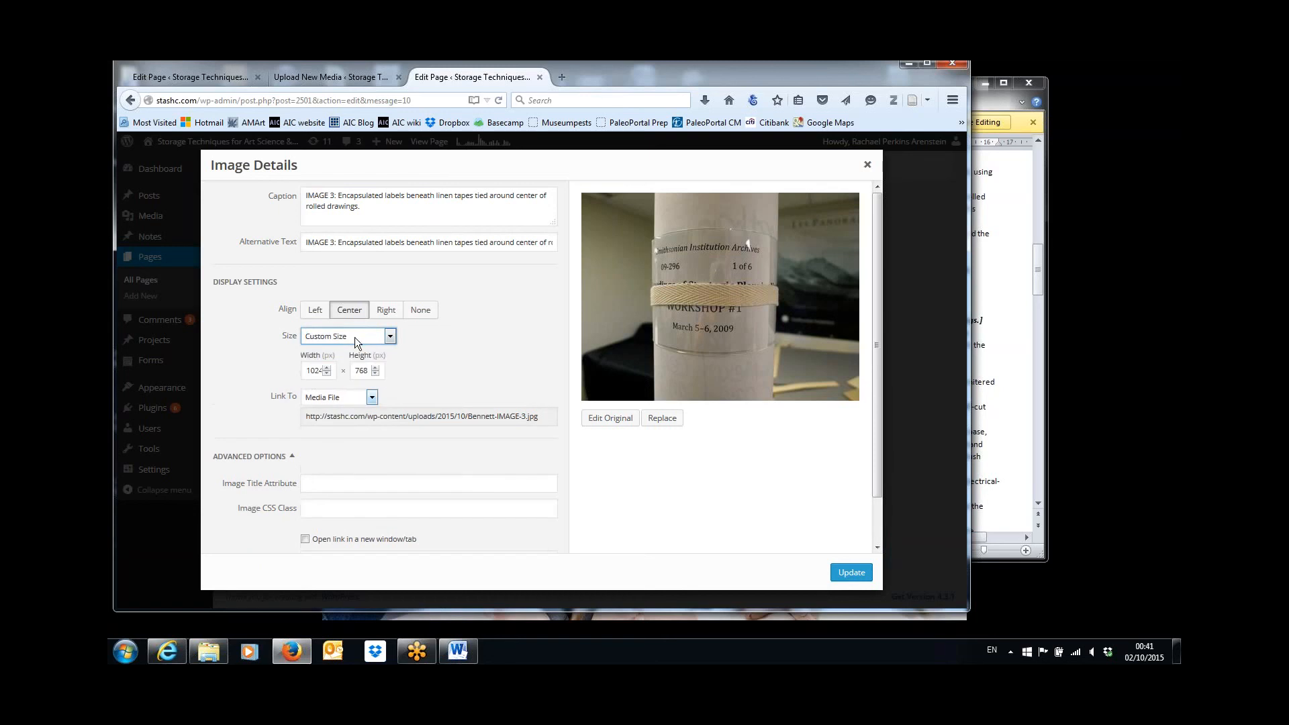
click(312, 373)
drag(307, 372, 365, 371)
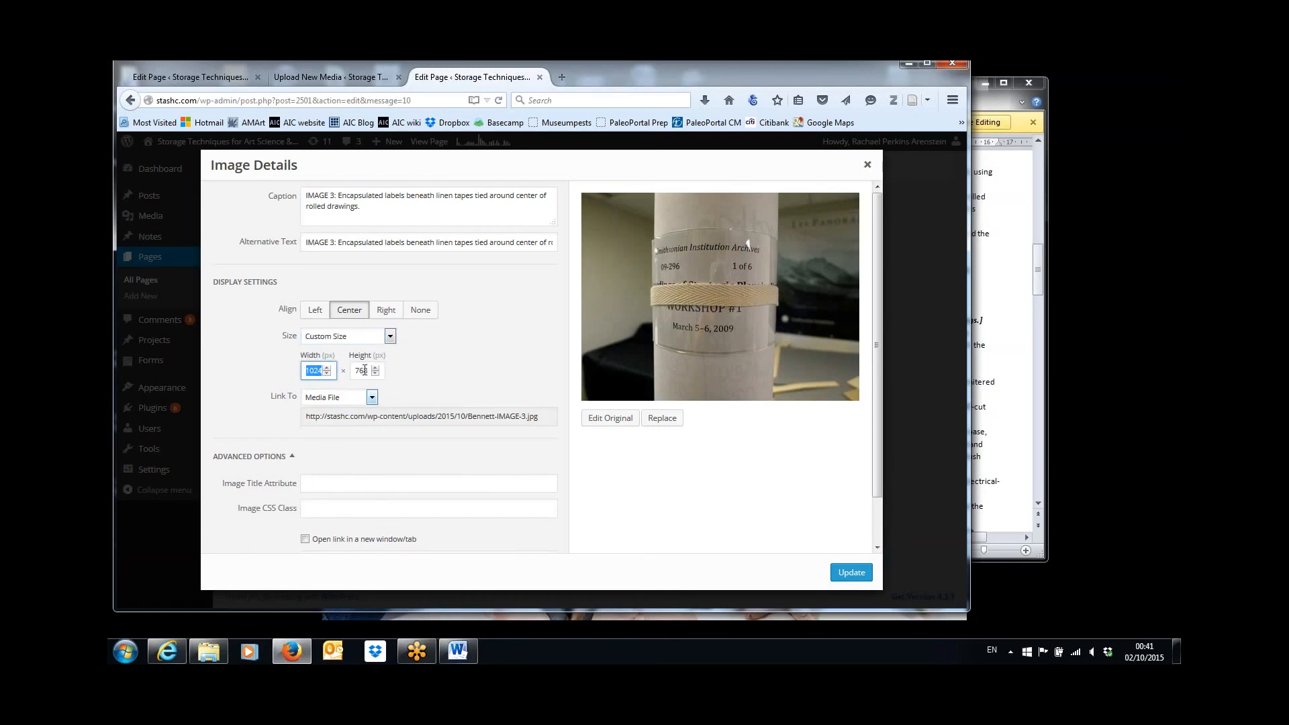
text(500)
click(852, 574)
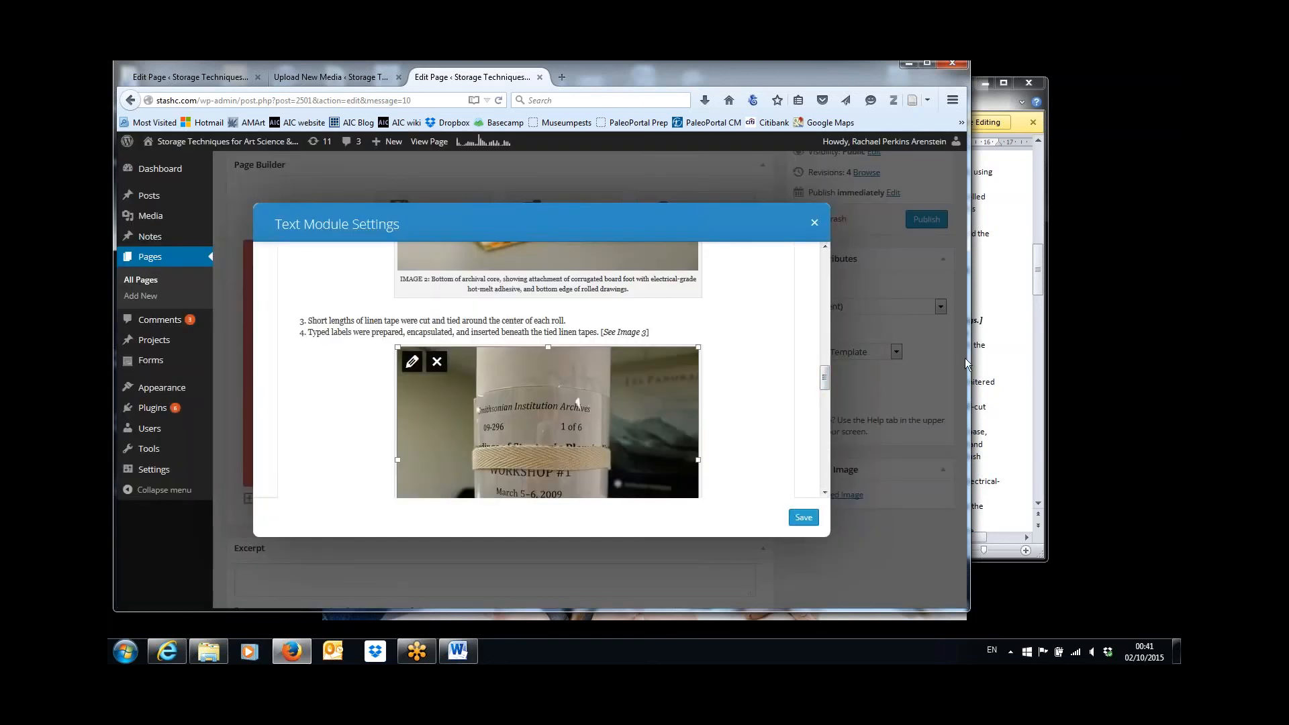
Following the IMAGE 4 caption's place in the Word article, add "[See Image 4]" at the end of Construction step 9 and italicize its words.
click(983, 357)
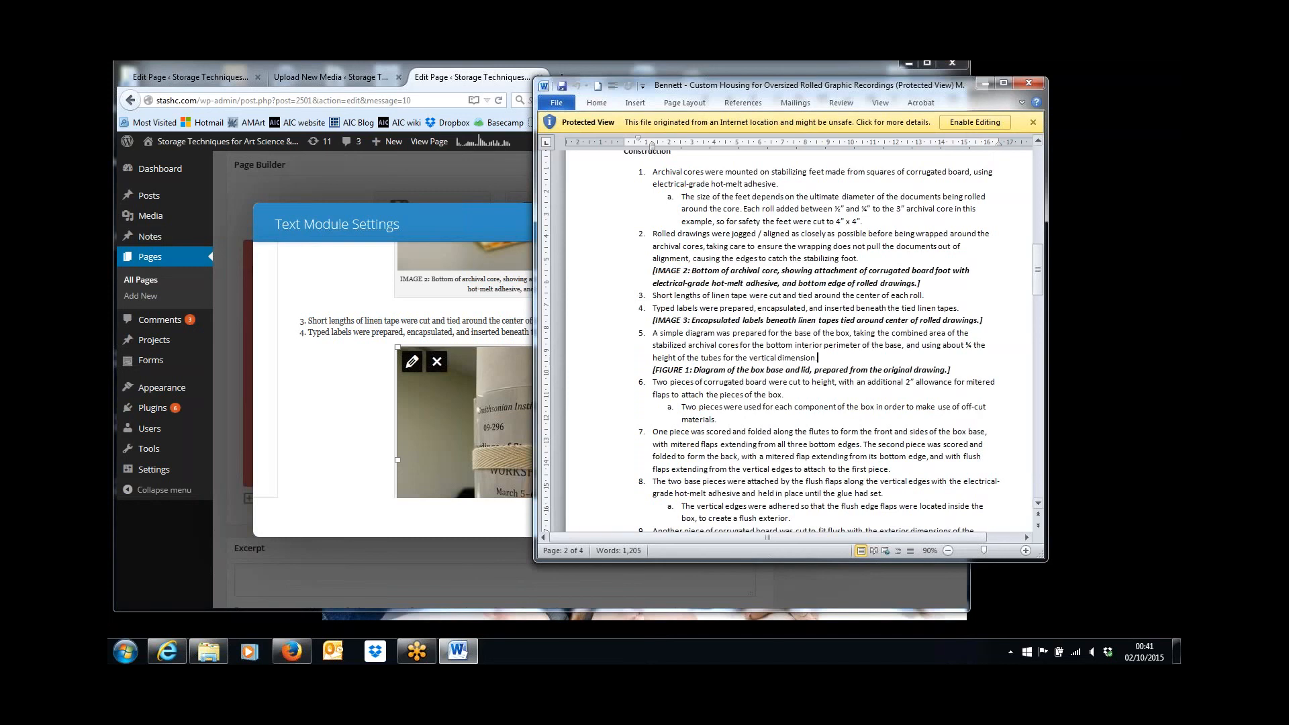
drag(1038, 259, 1038, 267)
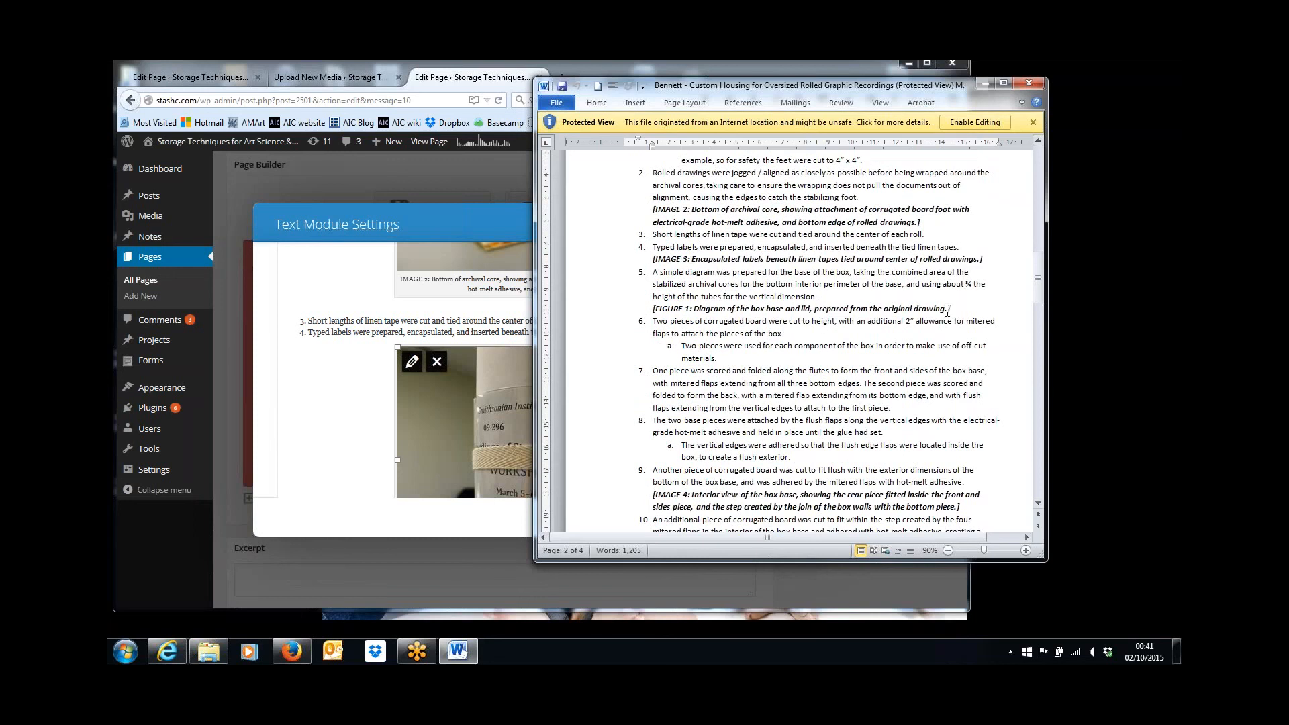
drag(1038, 287, 1039, 300)
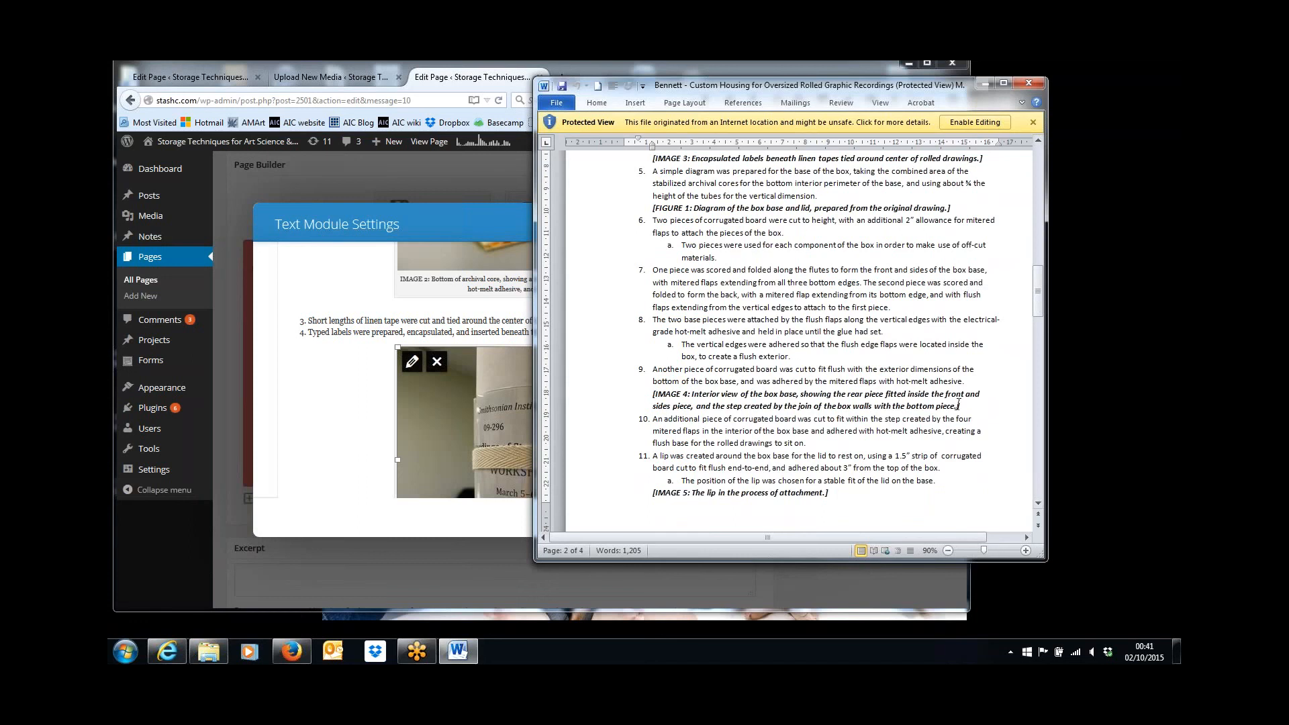
click(516, 448)
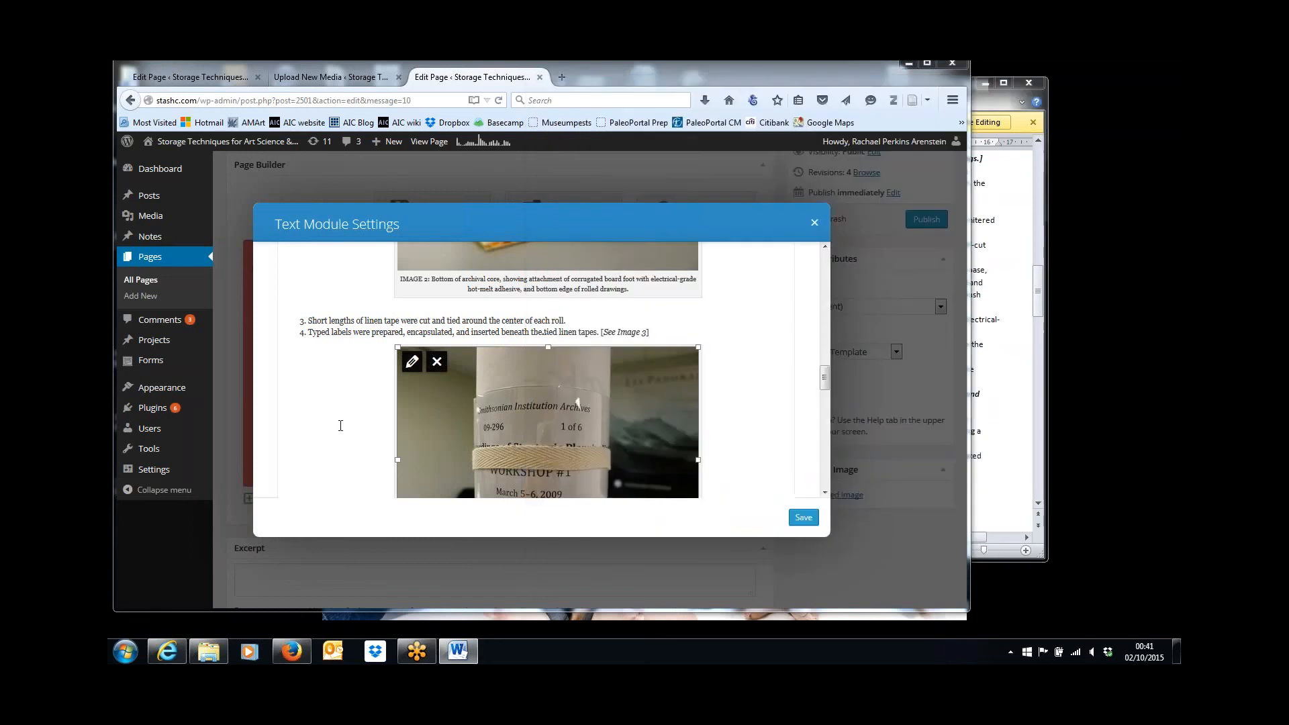
drag(822, 381, 826, 425)
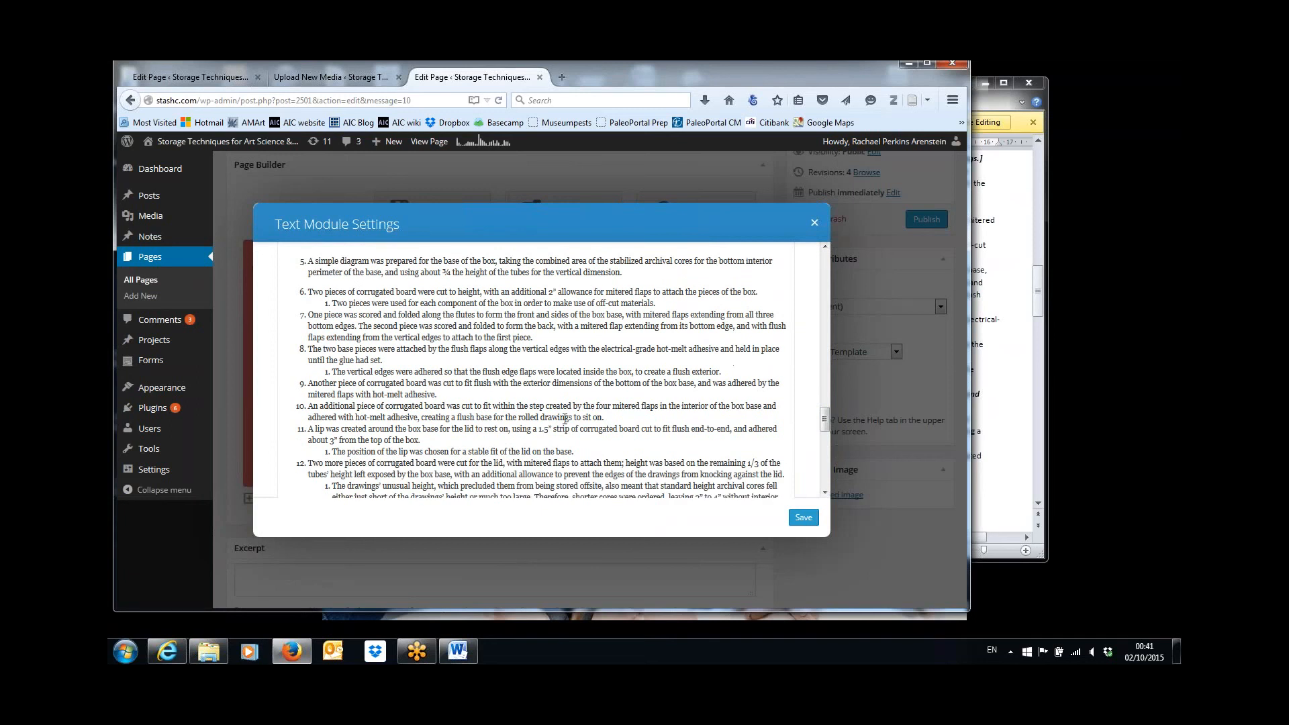
click(477, 393)
text([See Image 4])
key(ctrl+shift+Left)
key(ctrl+shift+Left)
key(ctrl+shift+Left)
key(ctrl+shift+Left)
key(ctrl+i)
Insert Bennett-IMAGE-4.jpg from the media library after the image reference in Construction step 9, centered at size Large – 1024 × 768.
click(500, 398)
drag(824, 417, 812, 281)
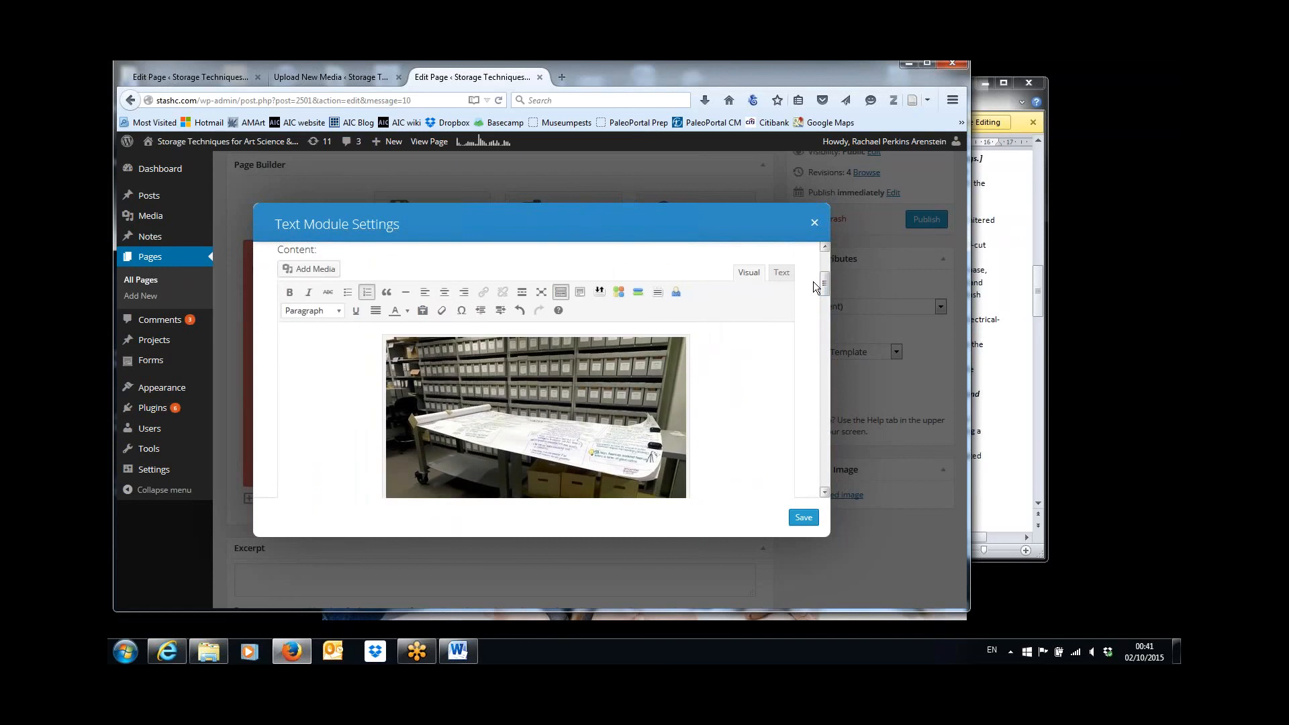
click(315, 279)
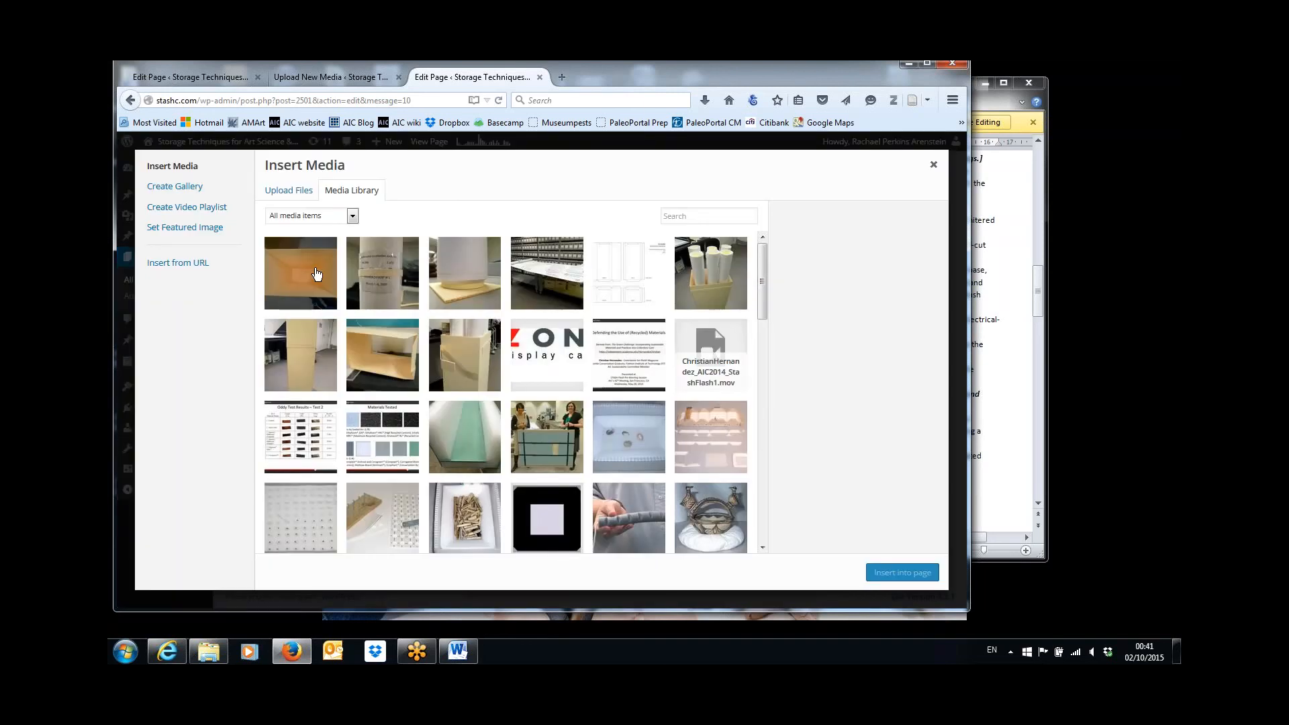
click(305, 282)
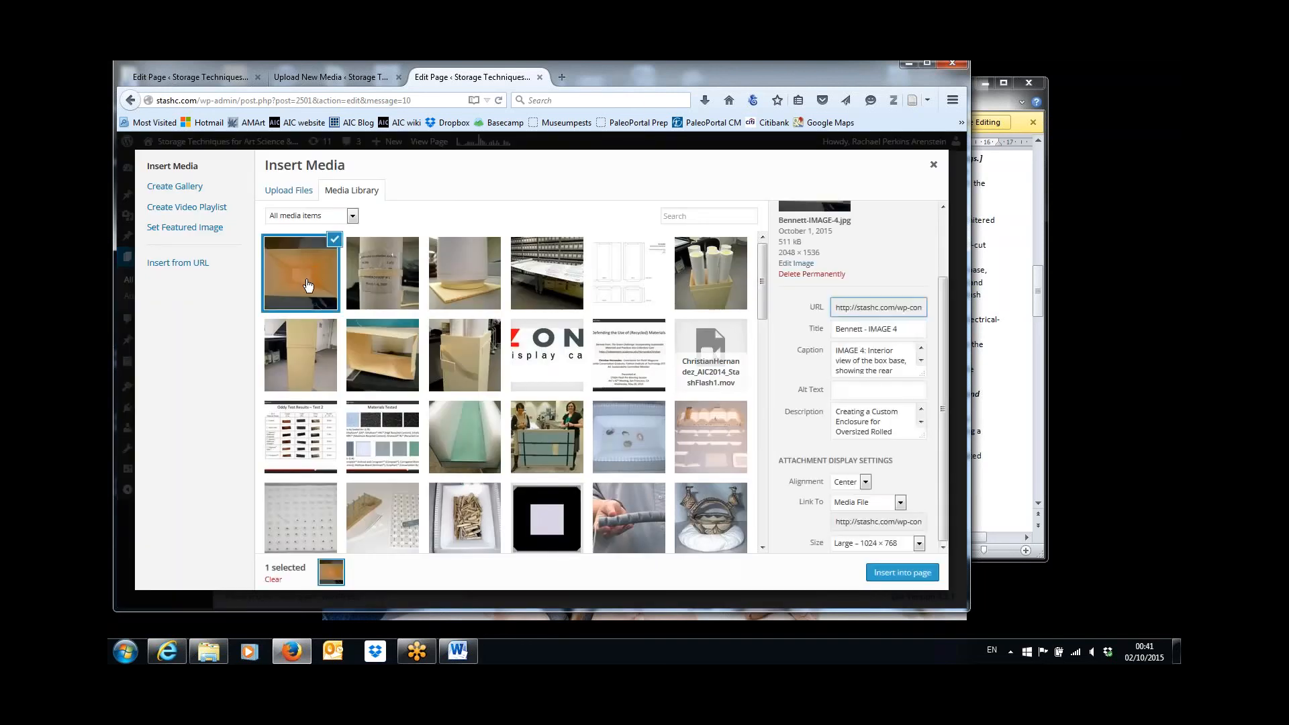
click(898, 573)
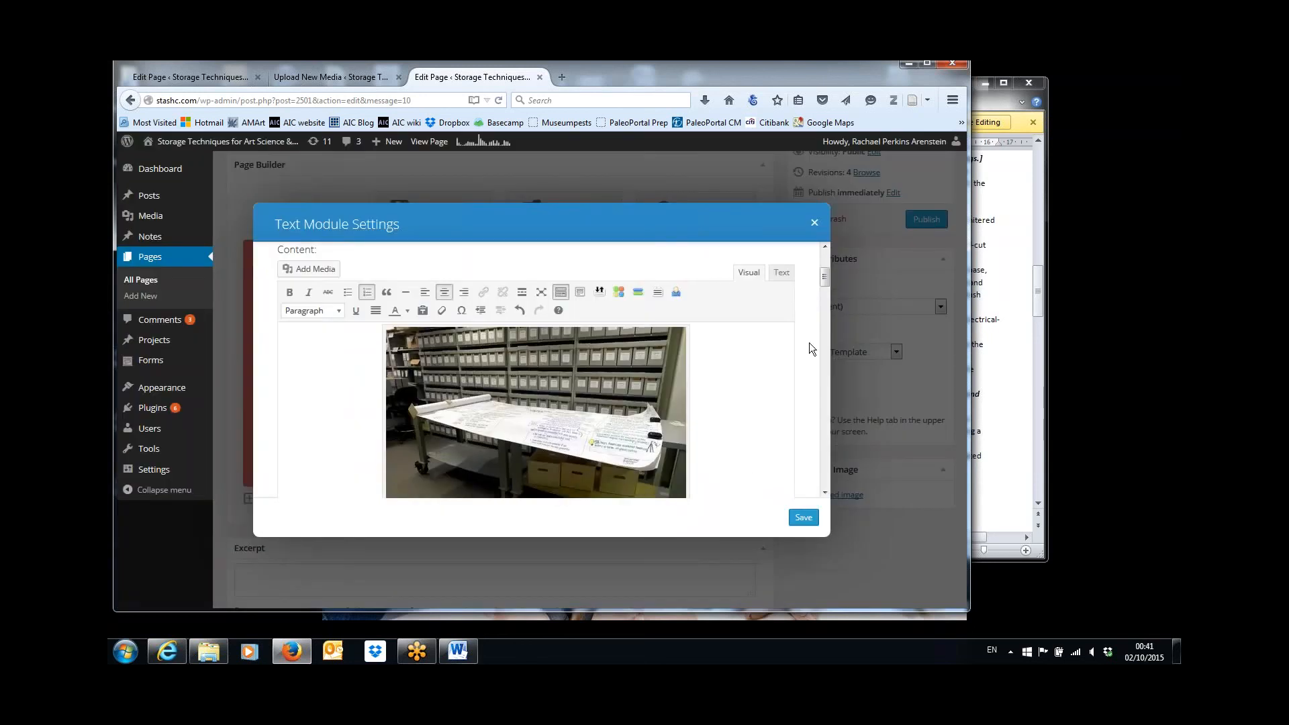
Change the inserted IMAGE 4 to a custom size with a width of 500 px and update it.
scroll(828, 366, down, 10)
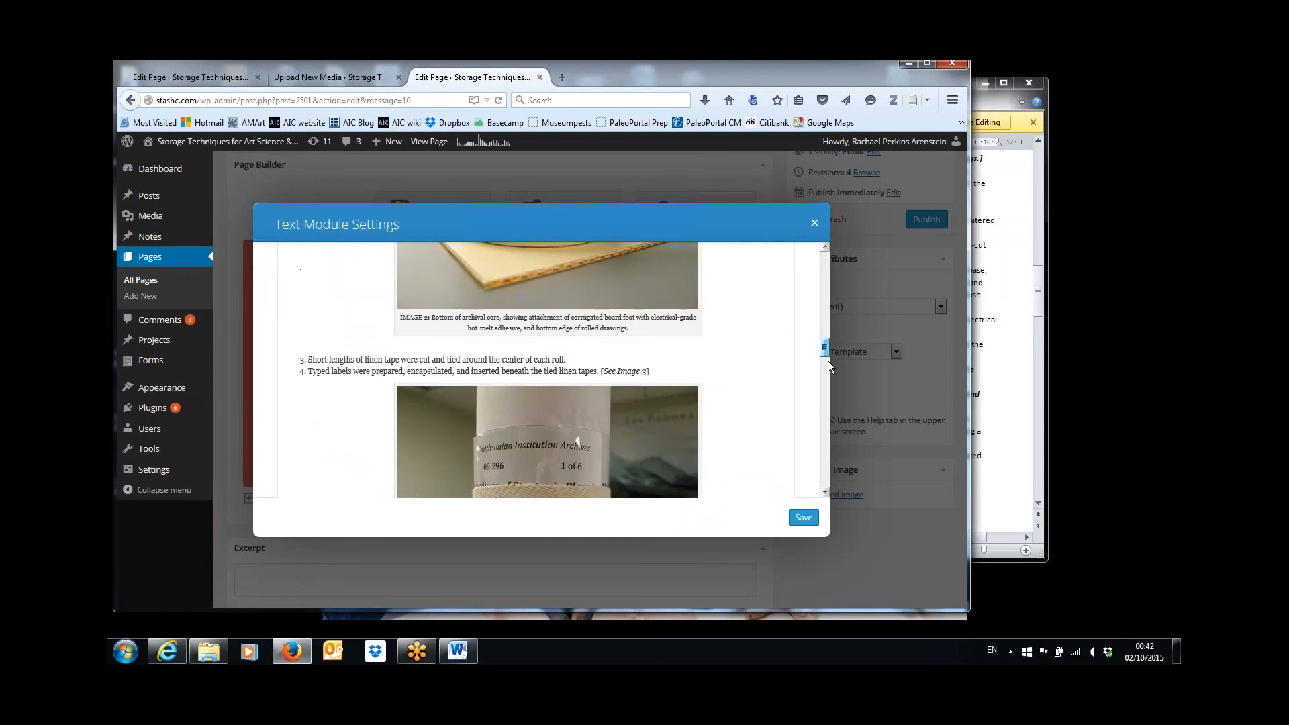
scroll(830, 392, down, 10)
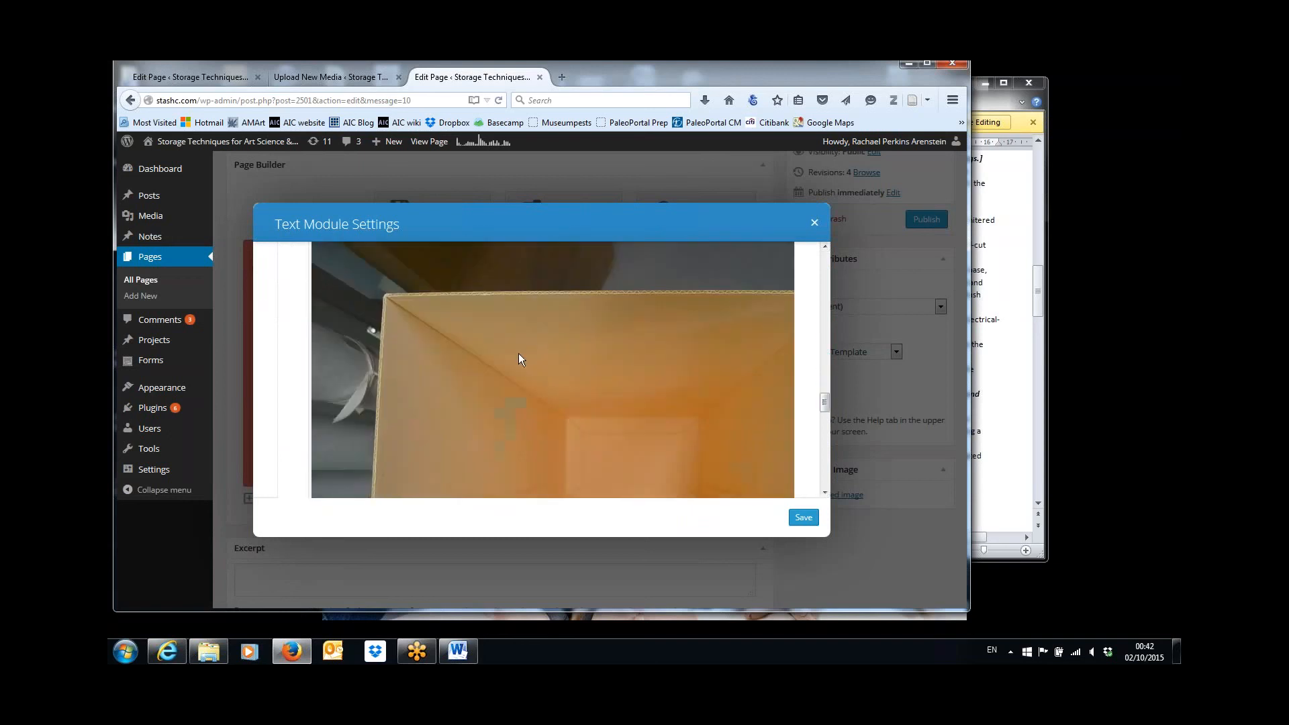
click(518, 353)
scroll(826, 403, up, 3)
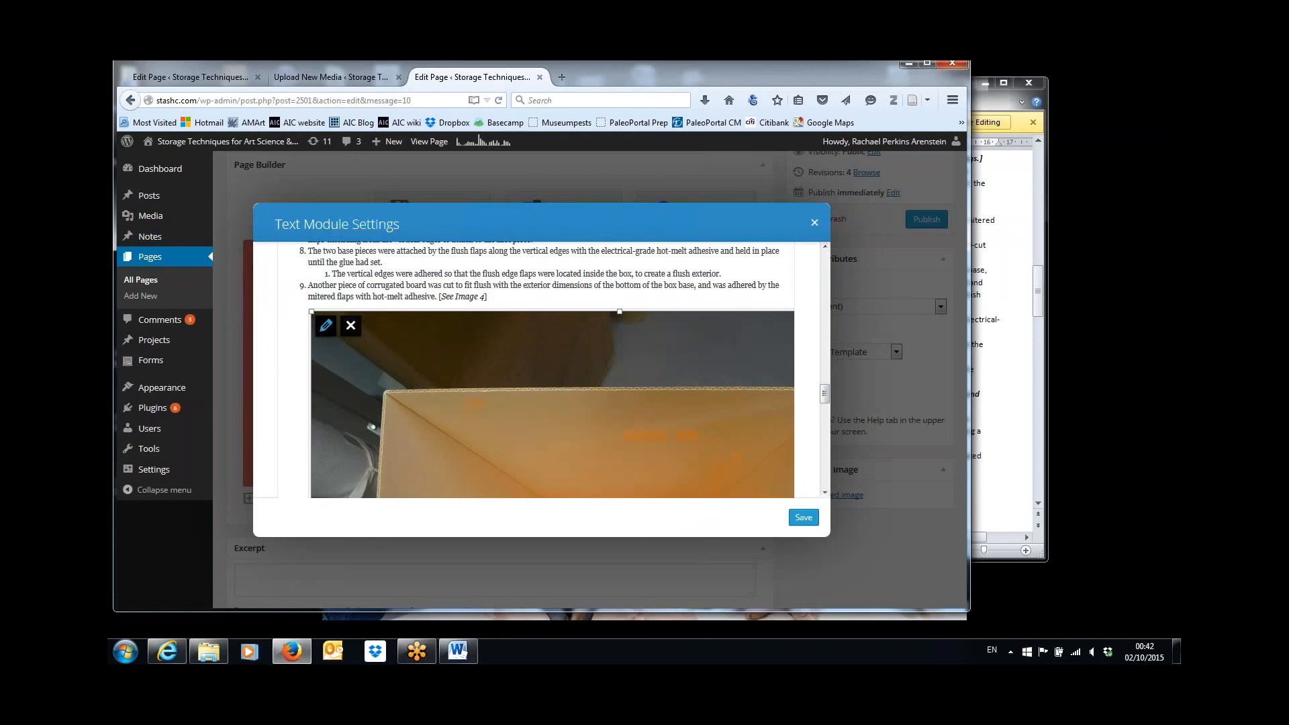
click(326, 327)
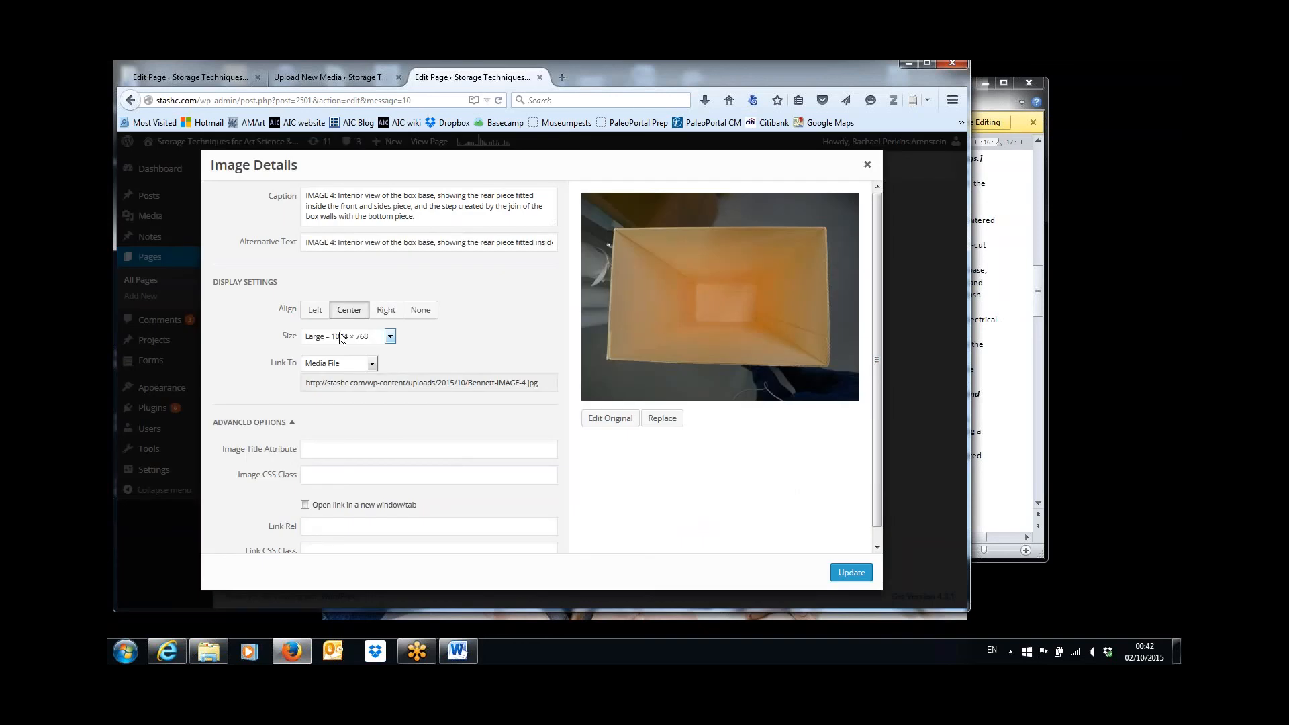
click(390, 337)
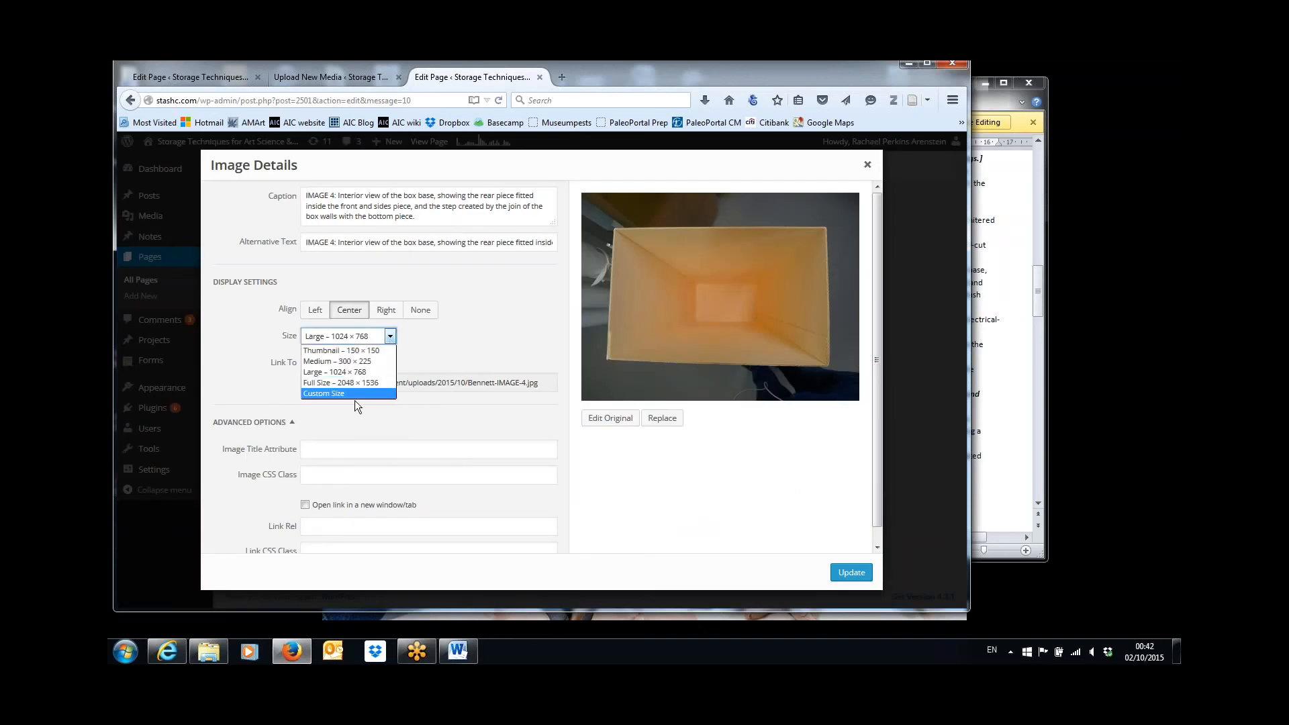
click(355, 396)
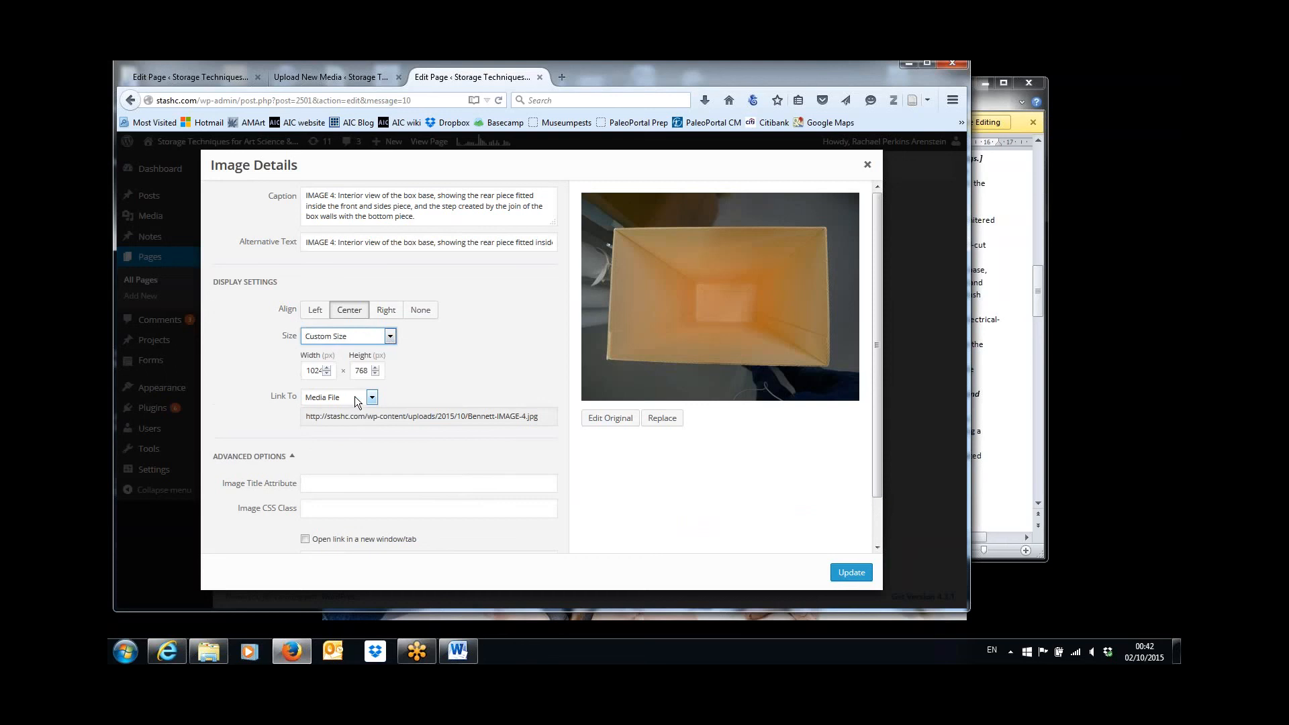
double_click(308, 370)
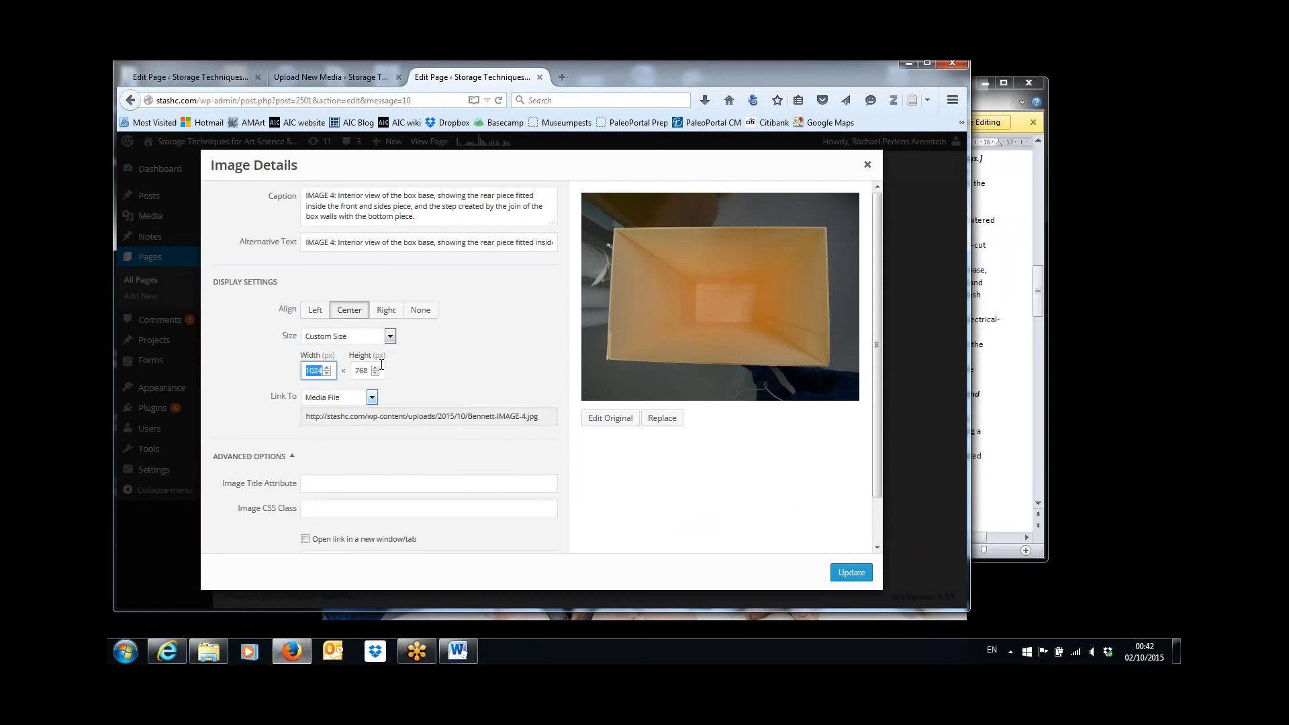
text(500)
click(858, 575)
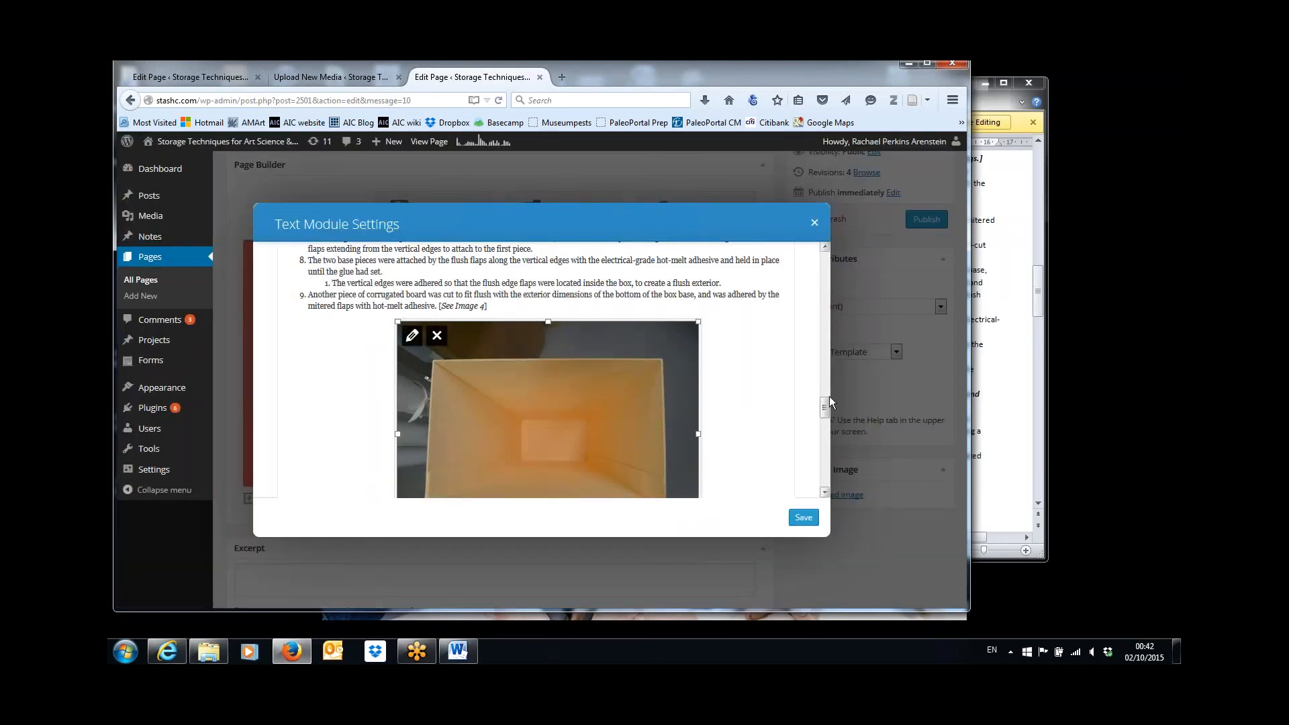
Save the text module's settings and save the page draft.
drag(827, 409, 829, 423)
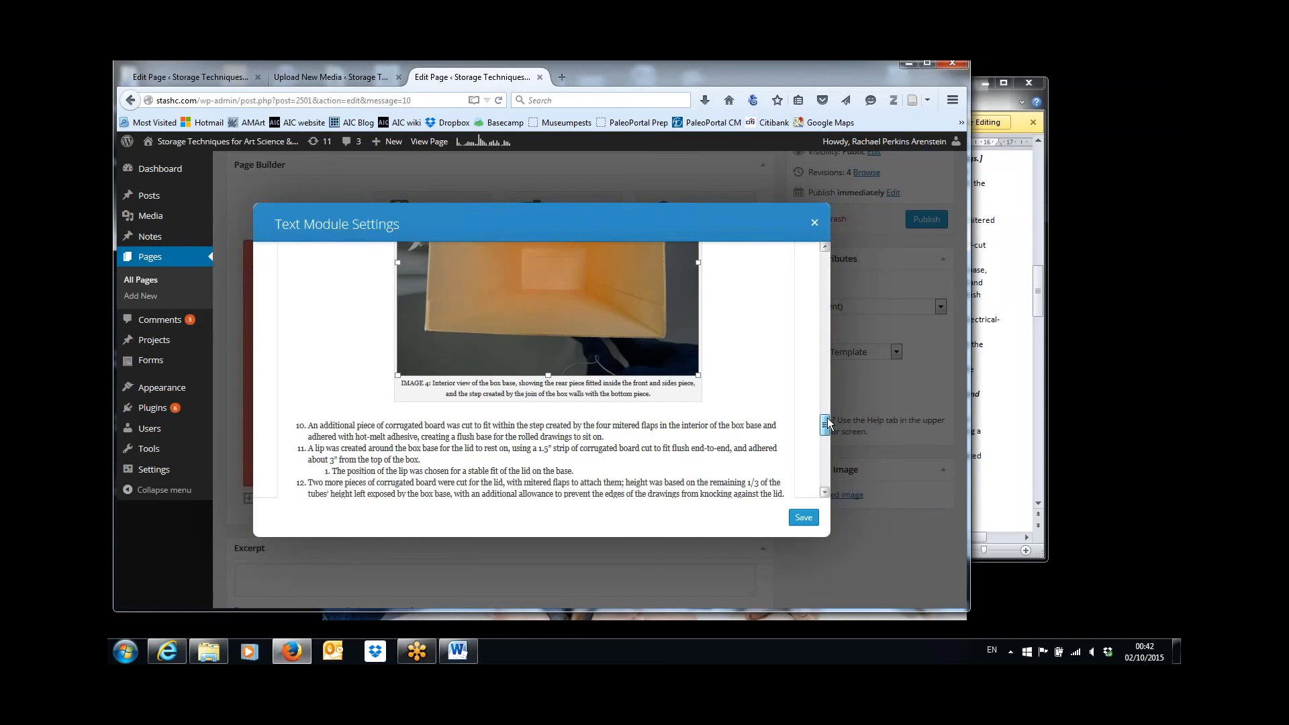
click(804, 517)
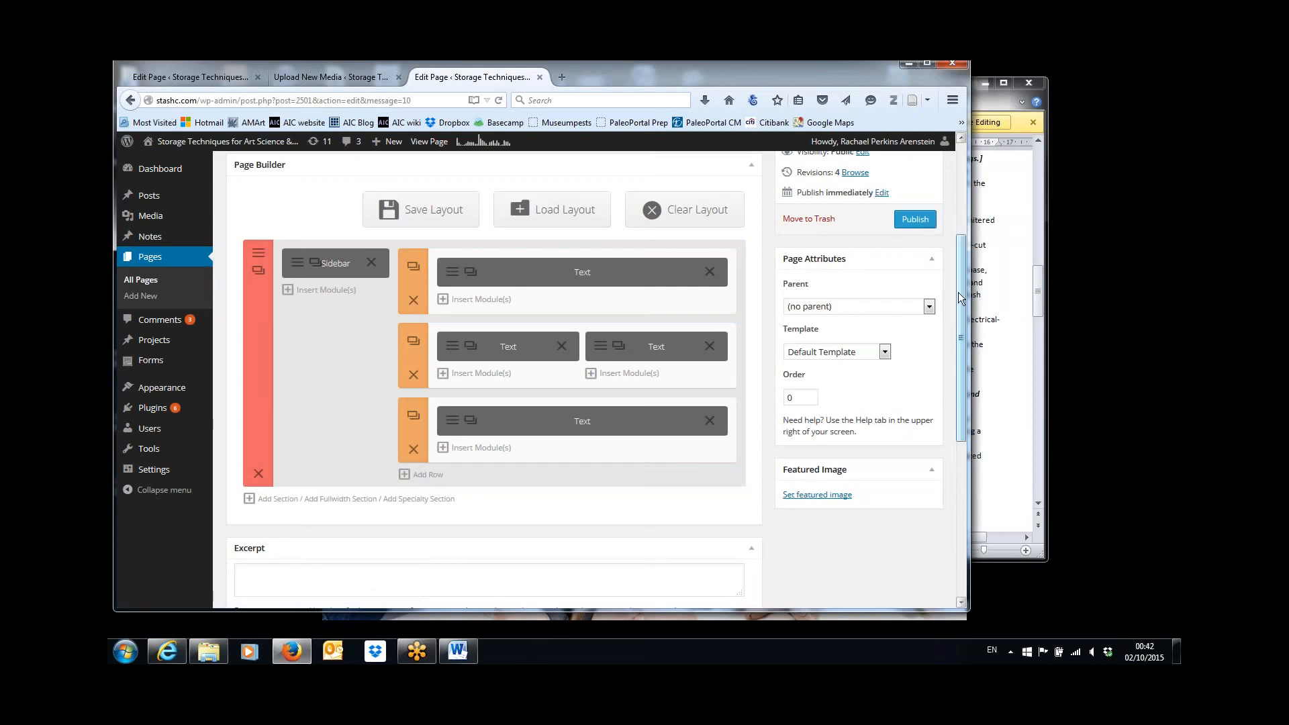
drag(965, 290, 966, 213)
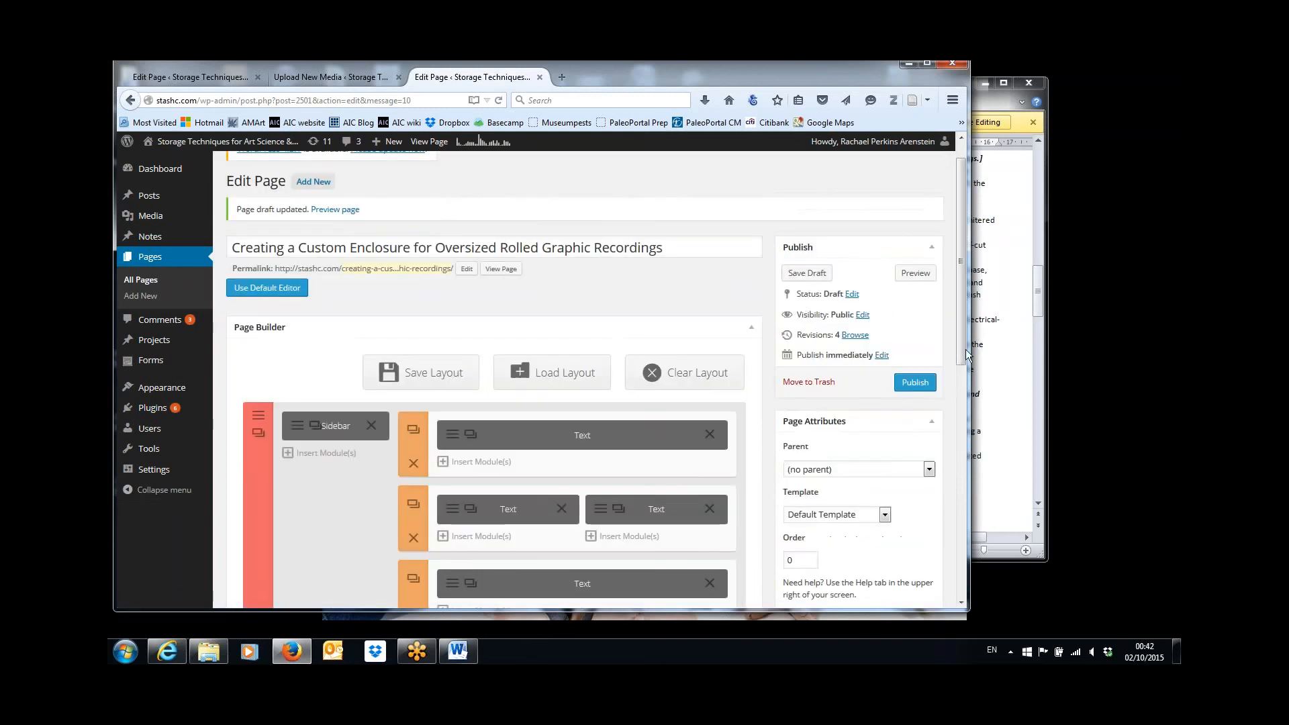
click(807, 273)
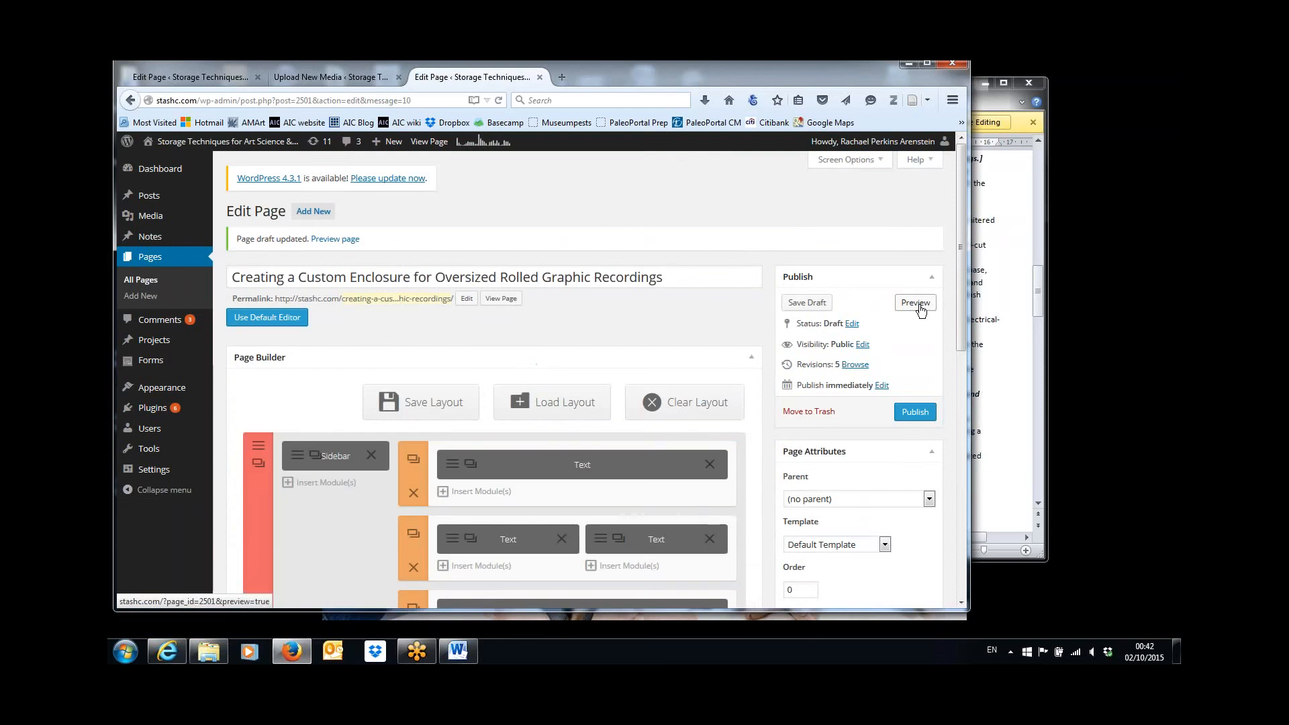
Preview the draft page and review the placement and captions of images 1 to 4 in the article.
click(916, 303)
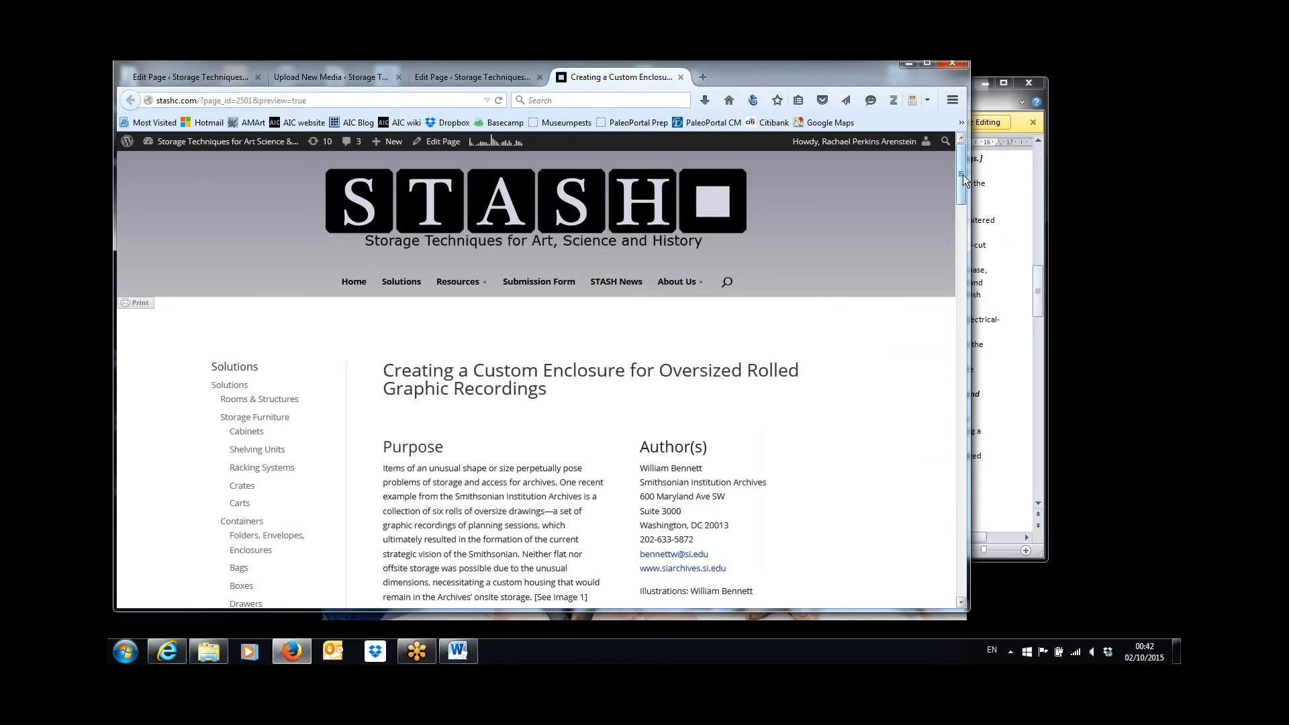
drag(961, 178, 955, 217)
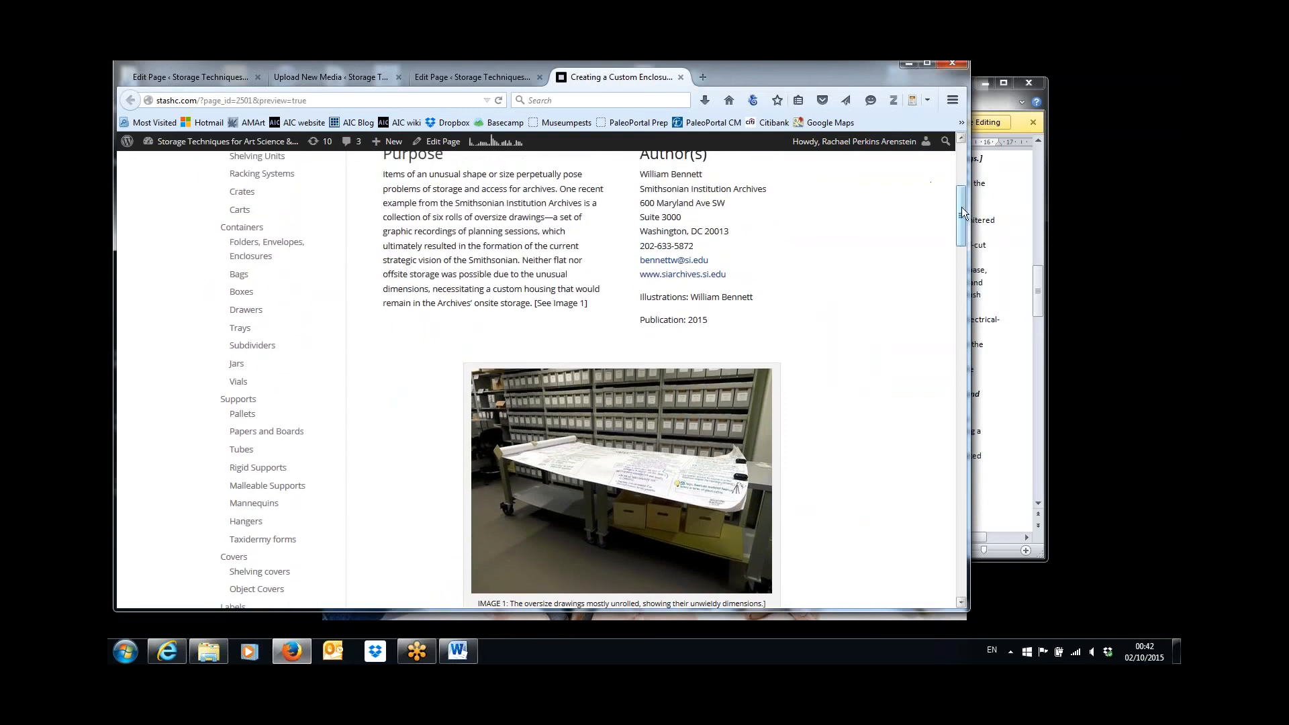
mouse_move(963, 212)
mouse_down()
mouse_move(985, 436)
mouse_move(968, 154)
mouse_move(966, 226)
mouse_up()
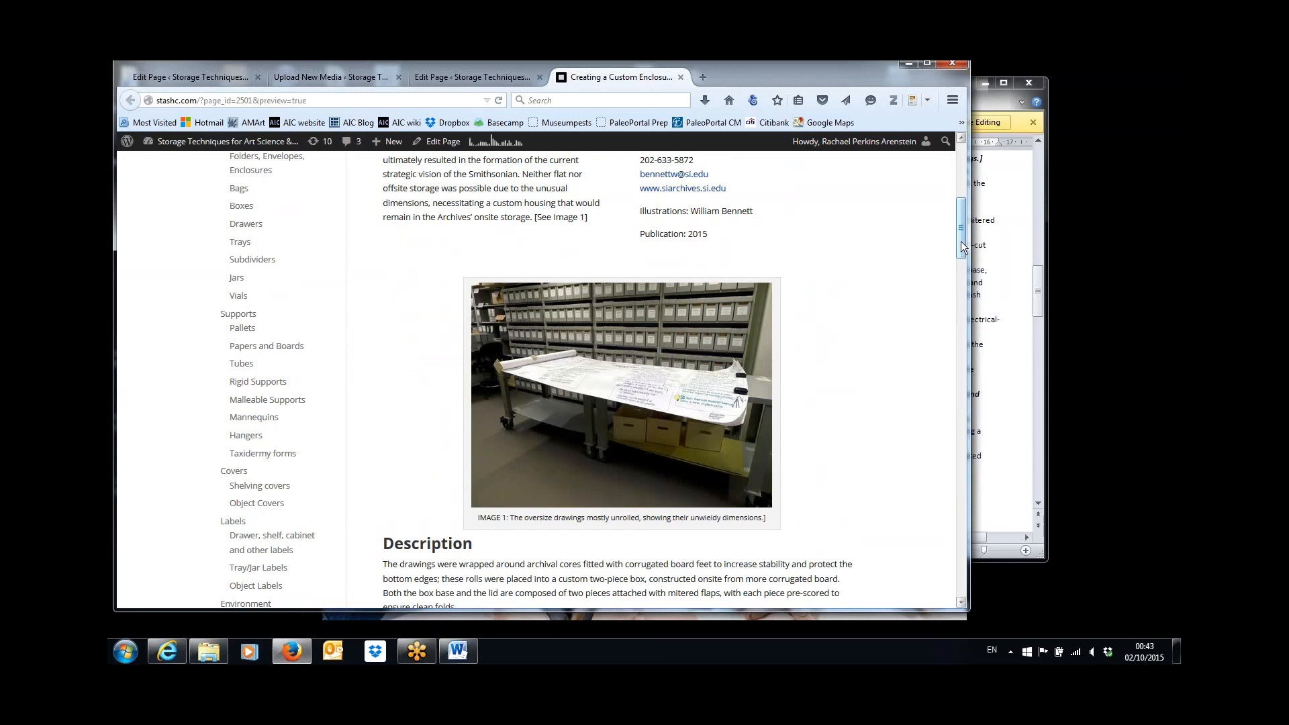
drag(962, 246, 962, 340)
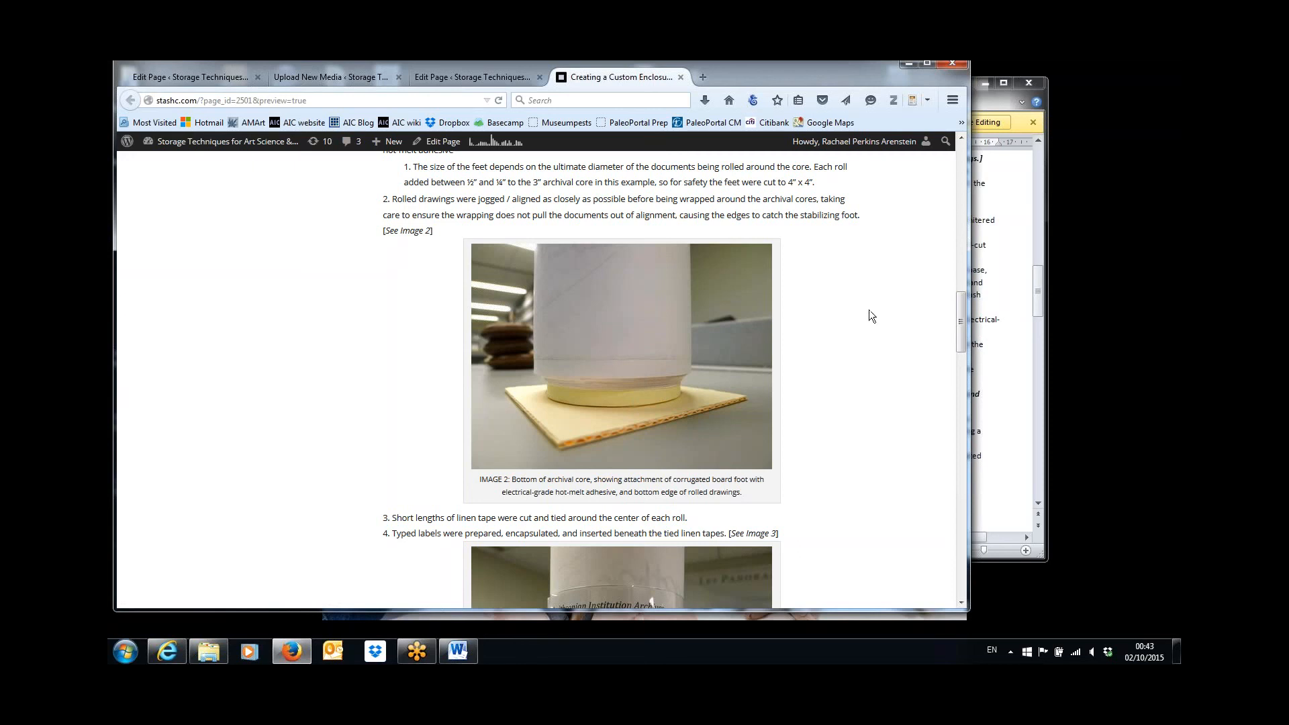
drag(962, 316, 968, 426)
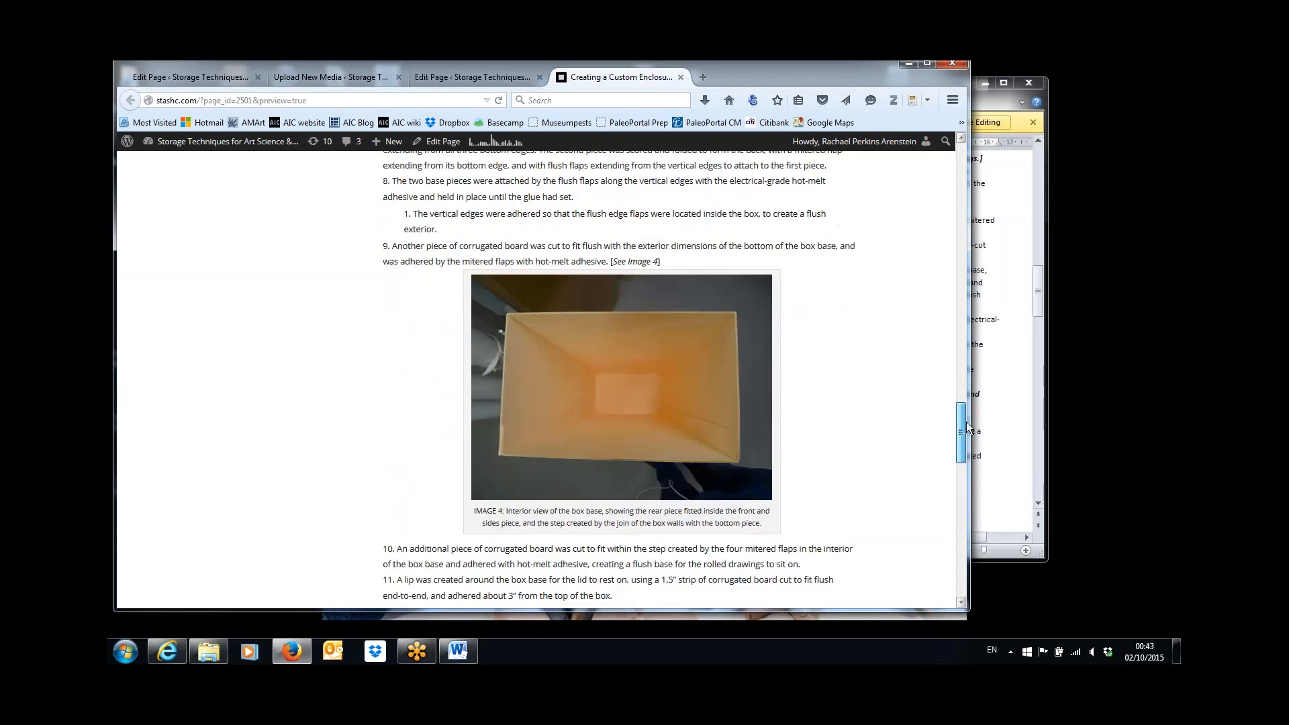